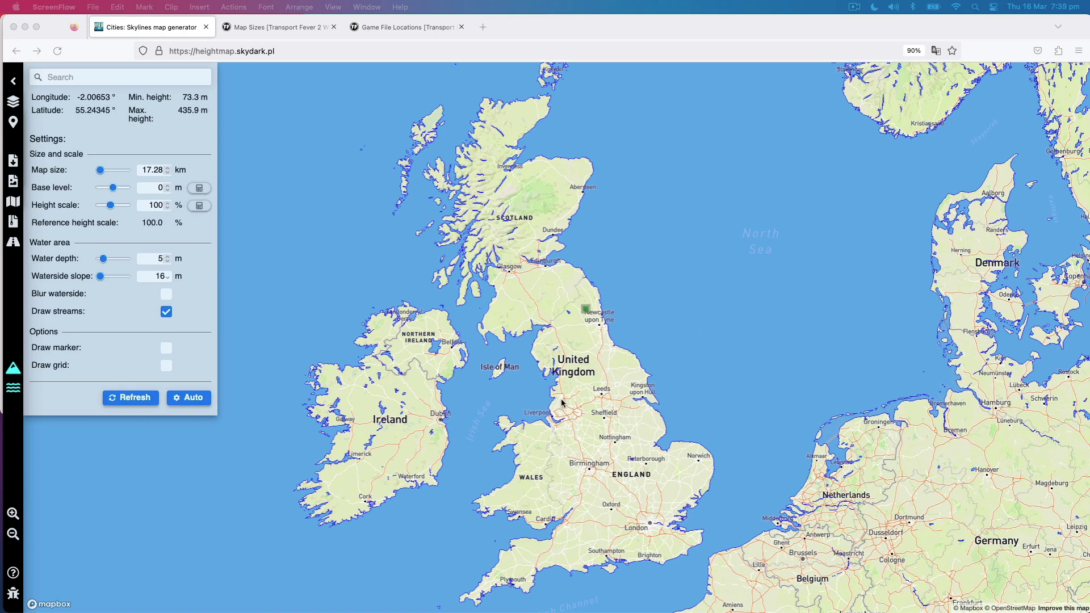
Examine the map area around the selection square in northern England, northwest of Newcastle upon Tyne
scroll(564, 402, "up", 3)
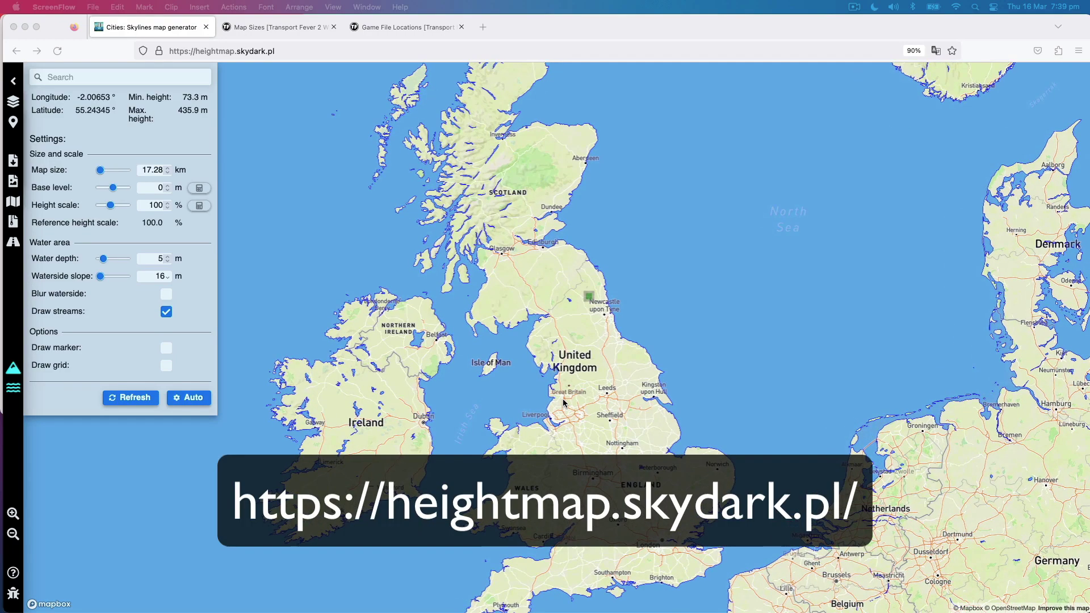
scroll(563, 403, "up", 4)
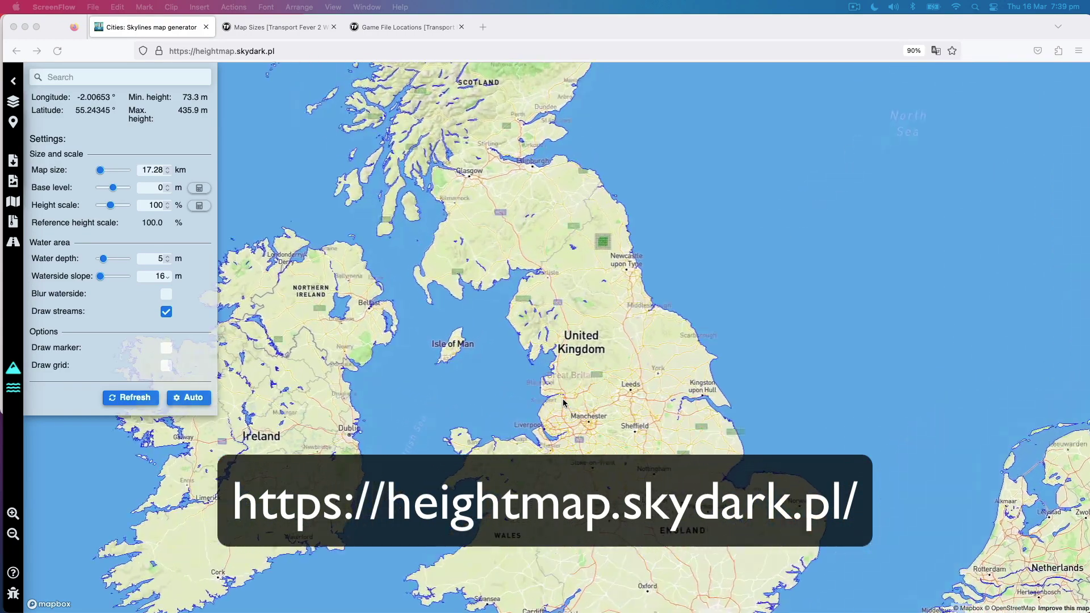
left_click(596, 280)
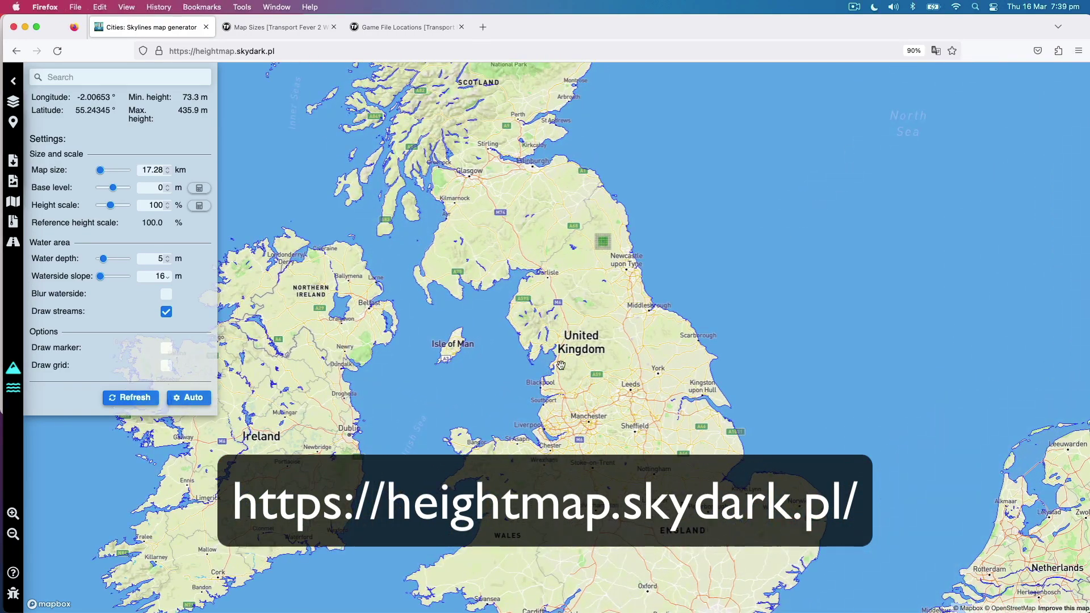
right_click_drag(589, 298, 604, 382)
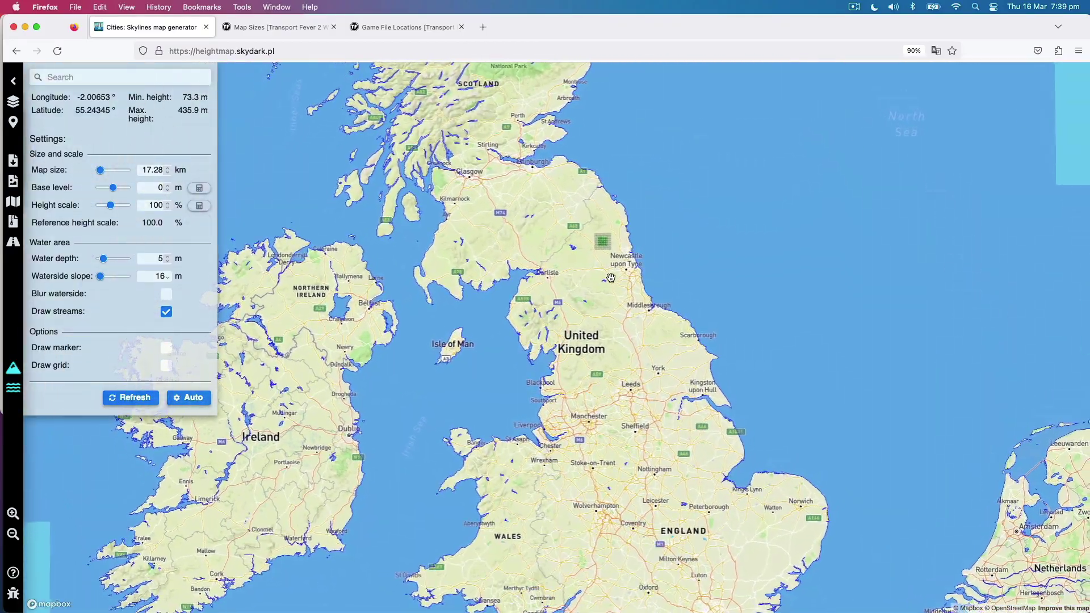
scroll(611, 278, "up", 3)
scroll(608, 174, "up", 2)
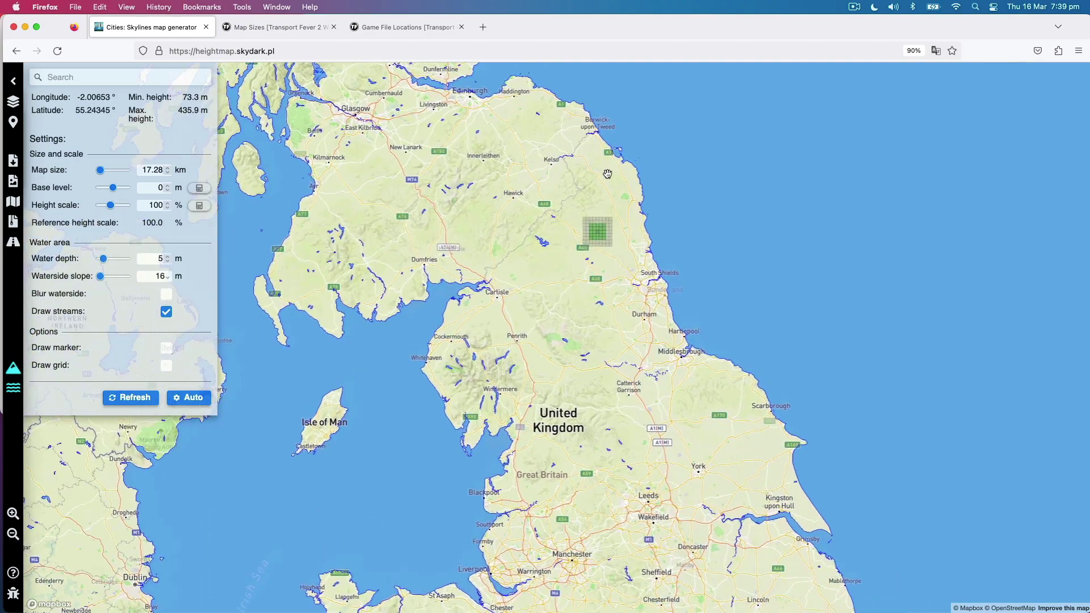
scroll(608, 174, "up", 3)
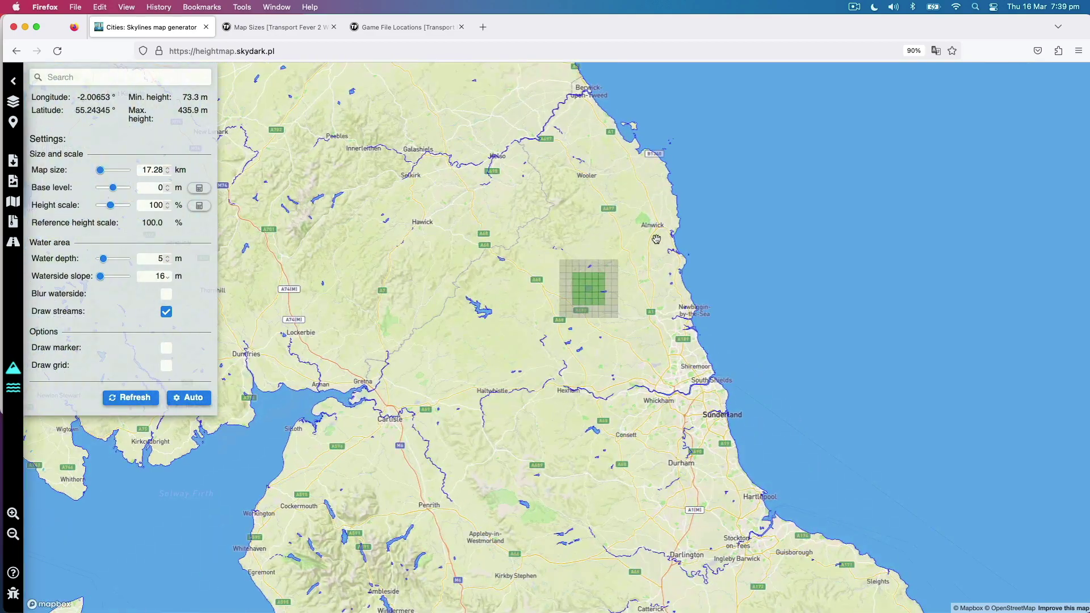
scroll(633, 298, "up", 4)
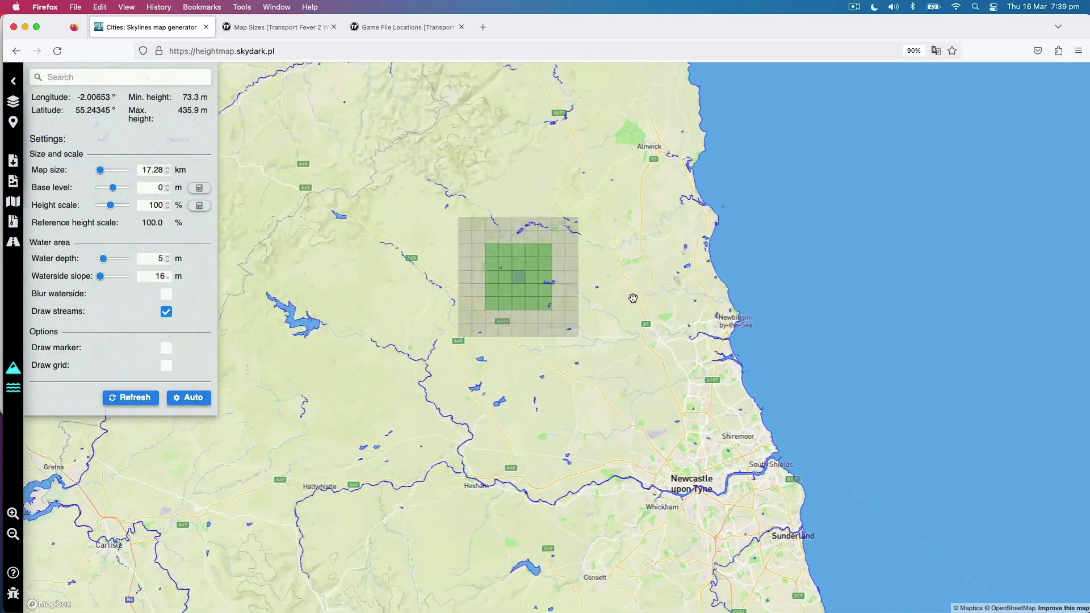
scroll(634, 298, "up", 3)
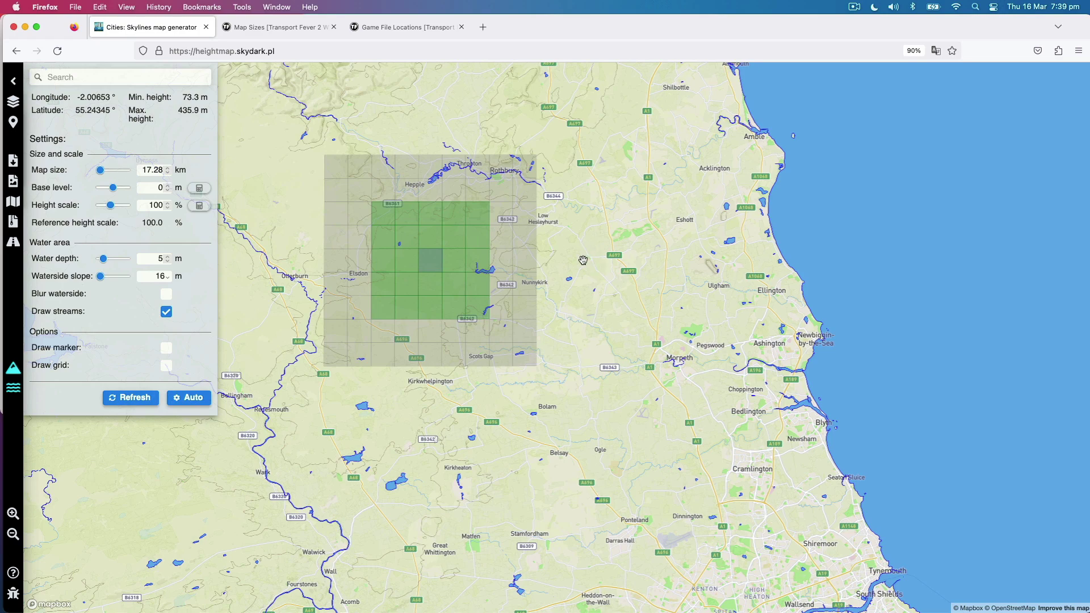
scroll(575, 197, "up", 2)
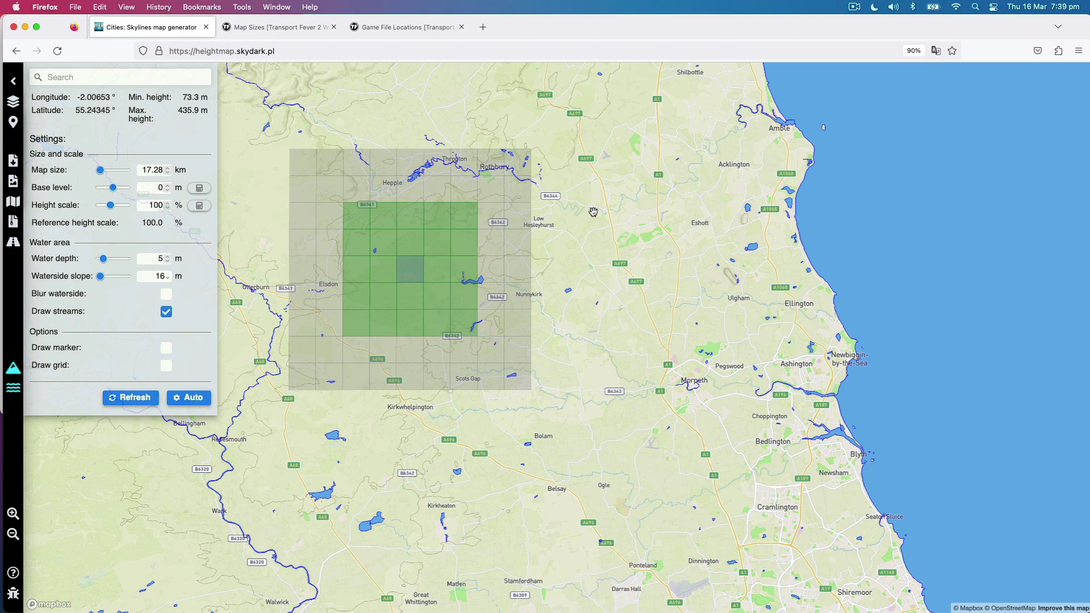
Look up the Medium 1:3 map dimensions on the Transport Fever 2 wiki and set the heightmap's map size to 19.5 km
left_click(289, 25)
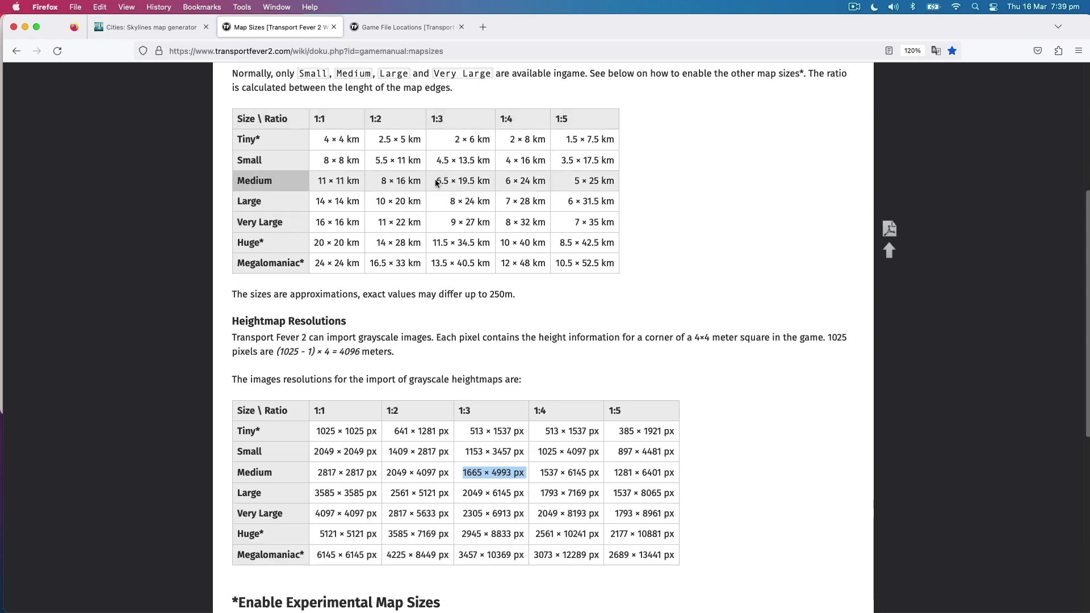
left_click_drag(438, 182, 501, 186)
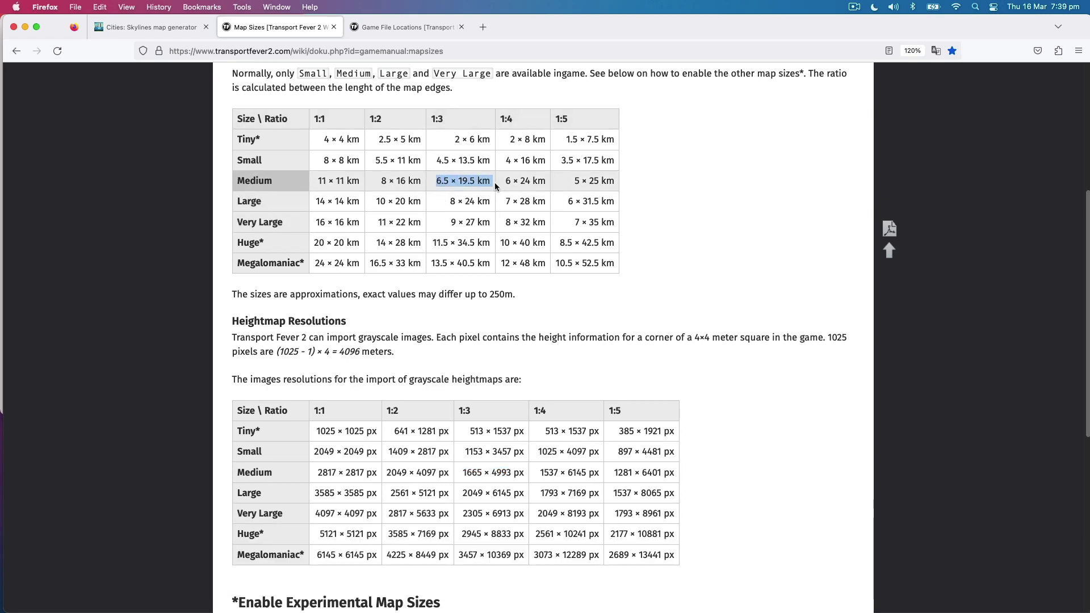
left_click_drag(313, 57, 189, 32)
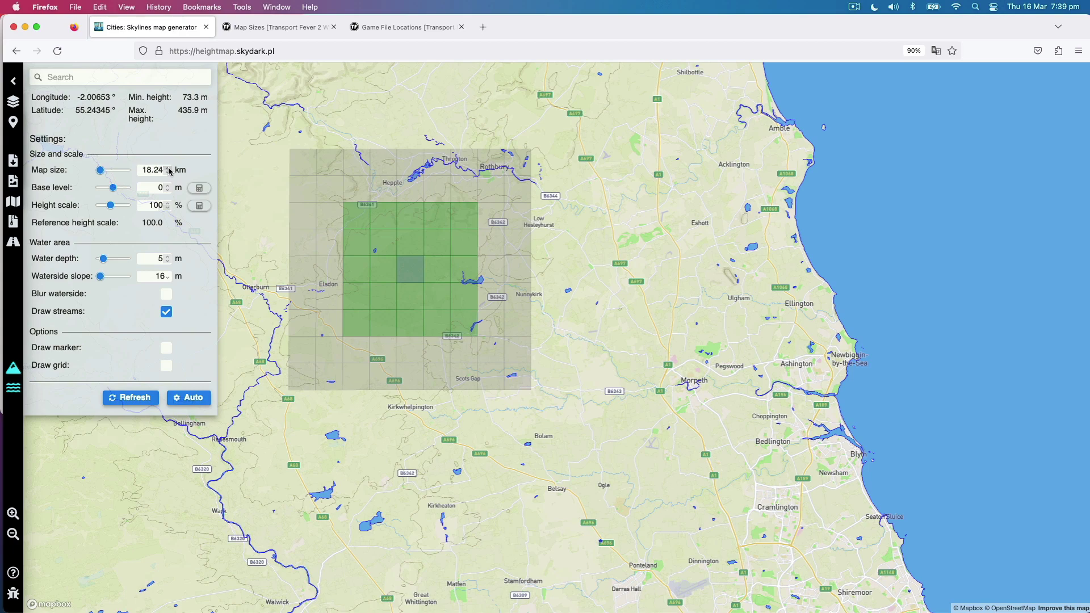
left_click(168, 170)
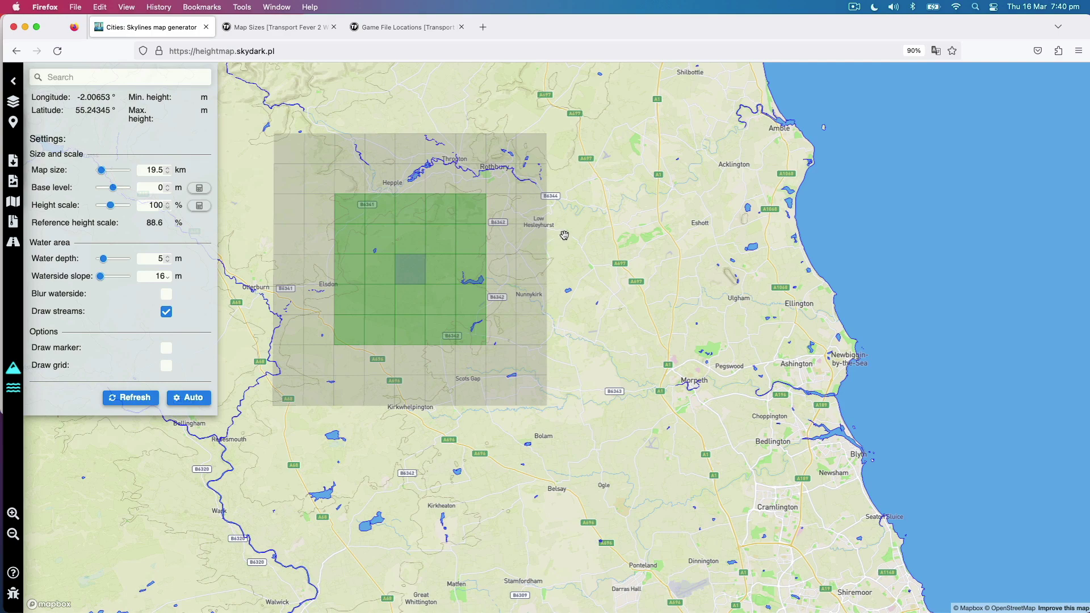
Examine the terrain and the river around Rothbury and Whitton in the selection's northeastern part
scroll(564, 235, "up", 5)
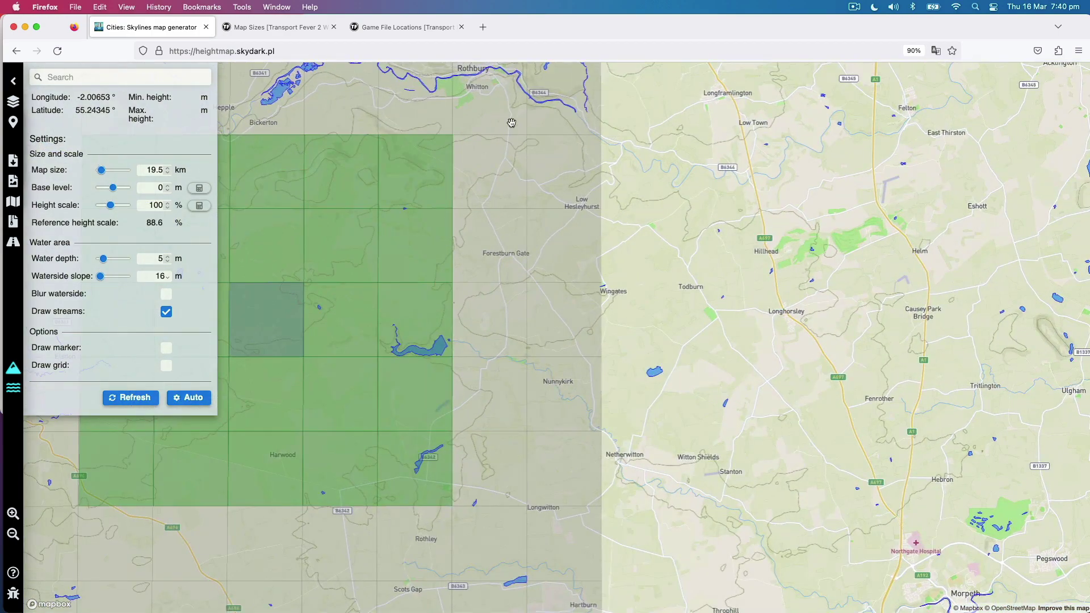
scroll(513, 106, "up", 3)
left_click_drag(481, 120, 466, 260)
scroll(466, 260, "up", 3)
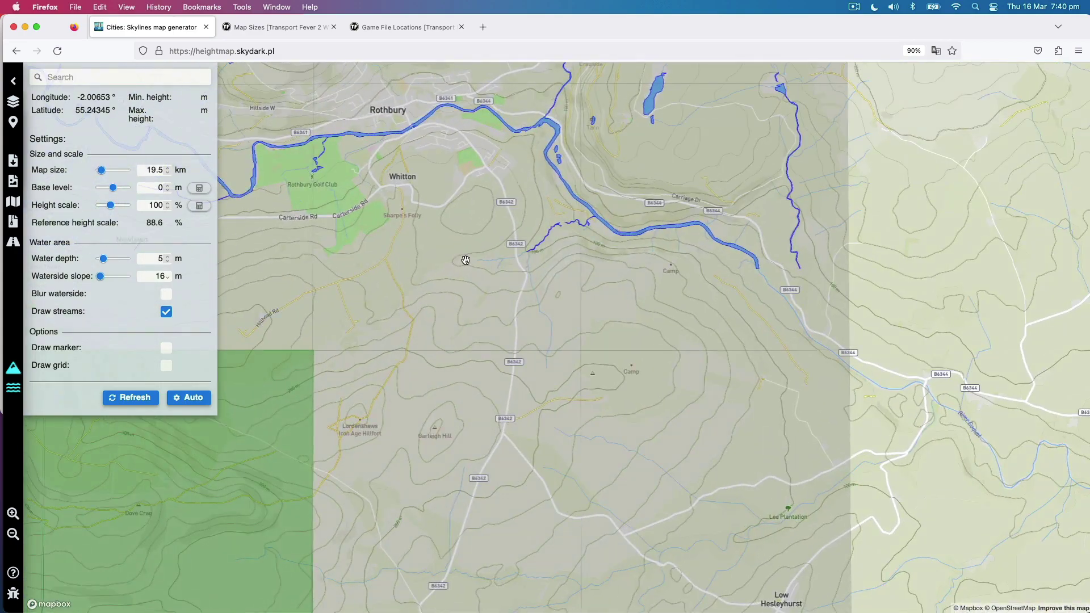
scroll(466, 260, "up", 2)
left_click_drag(546, 250, 530, 336)
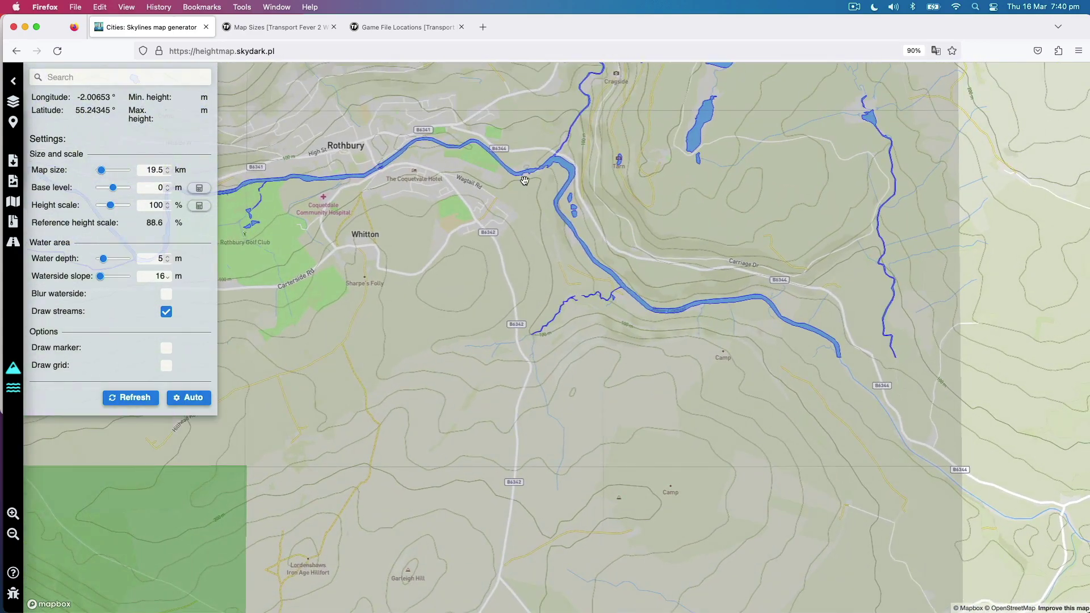
left_click_drag(525, 180, 526, 214)
scroll(530, 214, "up", 3)
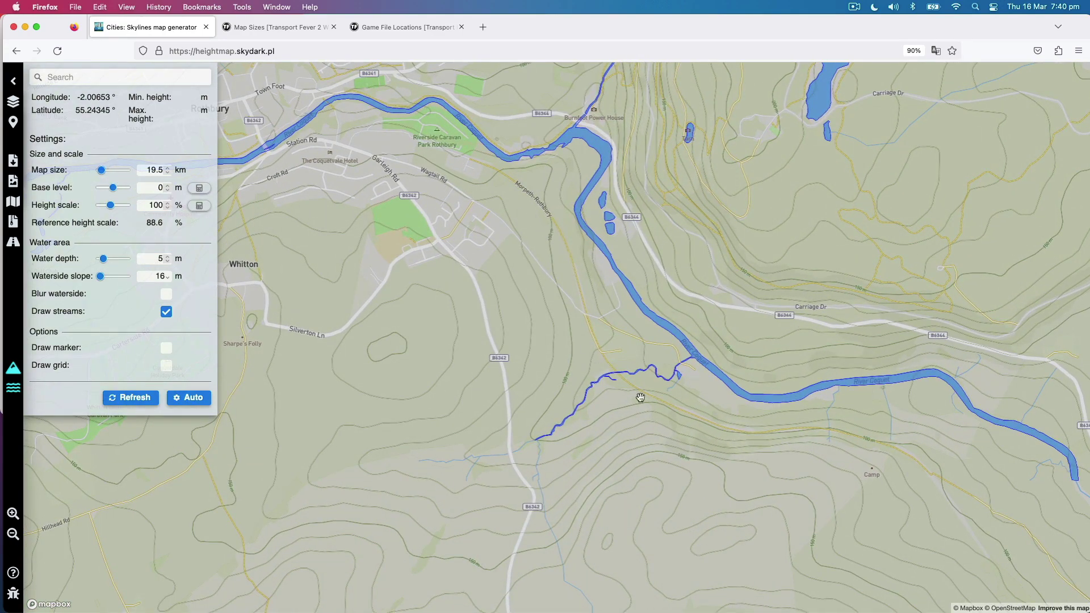
Follow the terrain from the River Coquet southwards past Lee Plantation to Forestburn Gate
left_click_drag(707, 423, 552, 151)
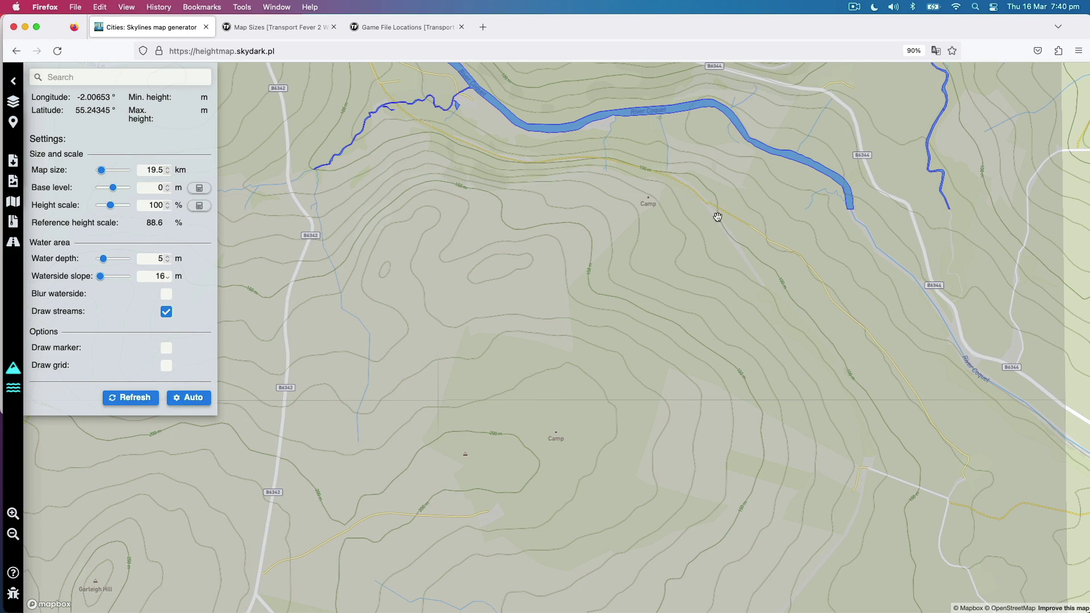
left_click_drag(787, 297, 660, 156)
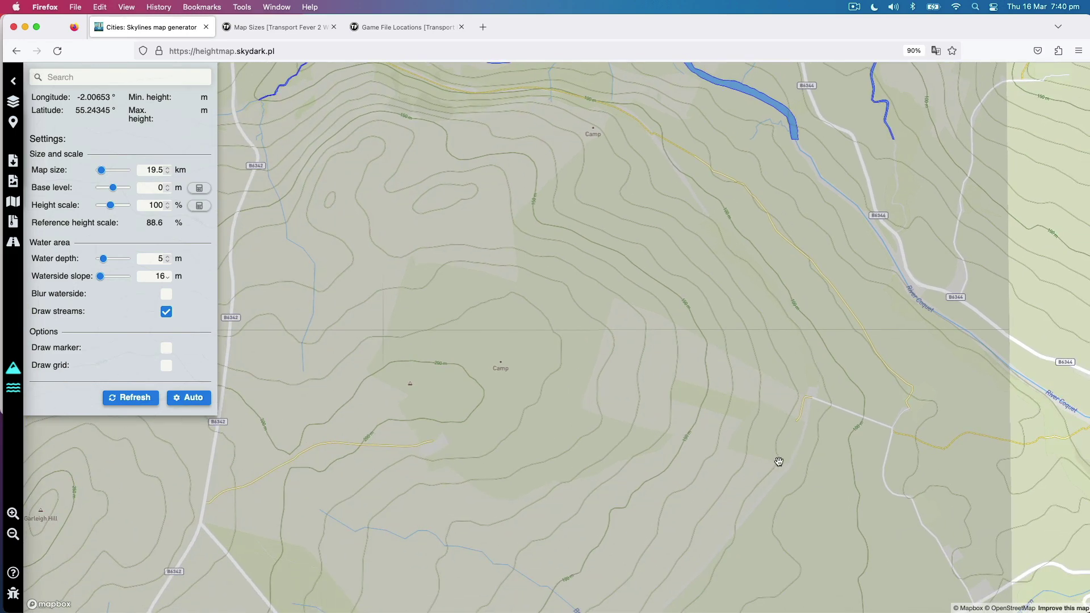
left_click_drag(793, 461, 790, 264)
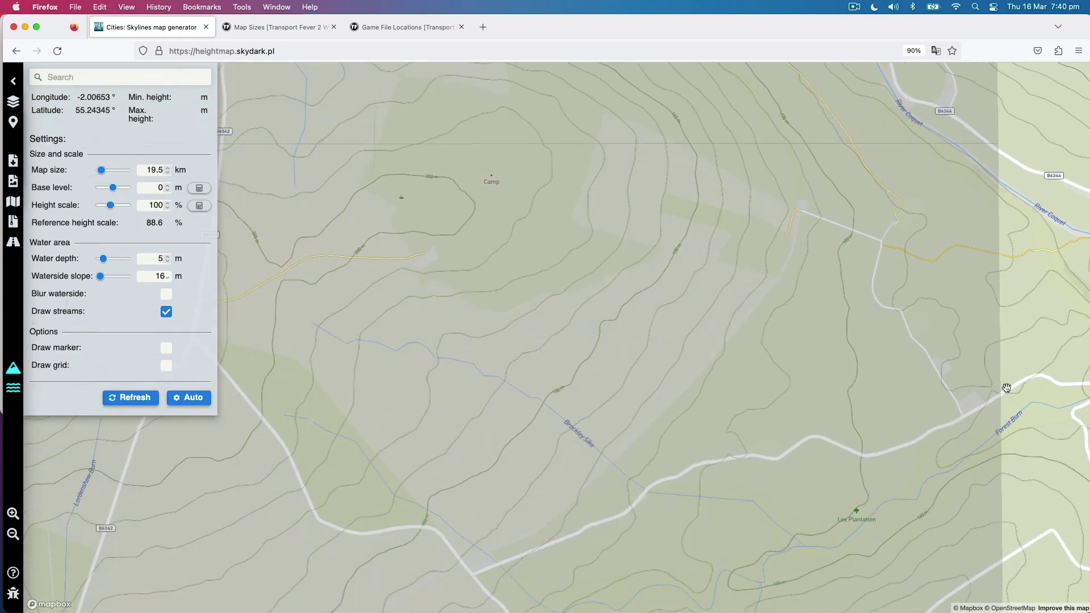
left_click_drag(670, 444, 786, 170)
left_click_drag(488, 409, 556, 162)
left_click_drag(548, 341, 676, 156)
left_click_drag(440, 394, 555, 231)
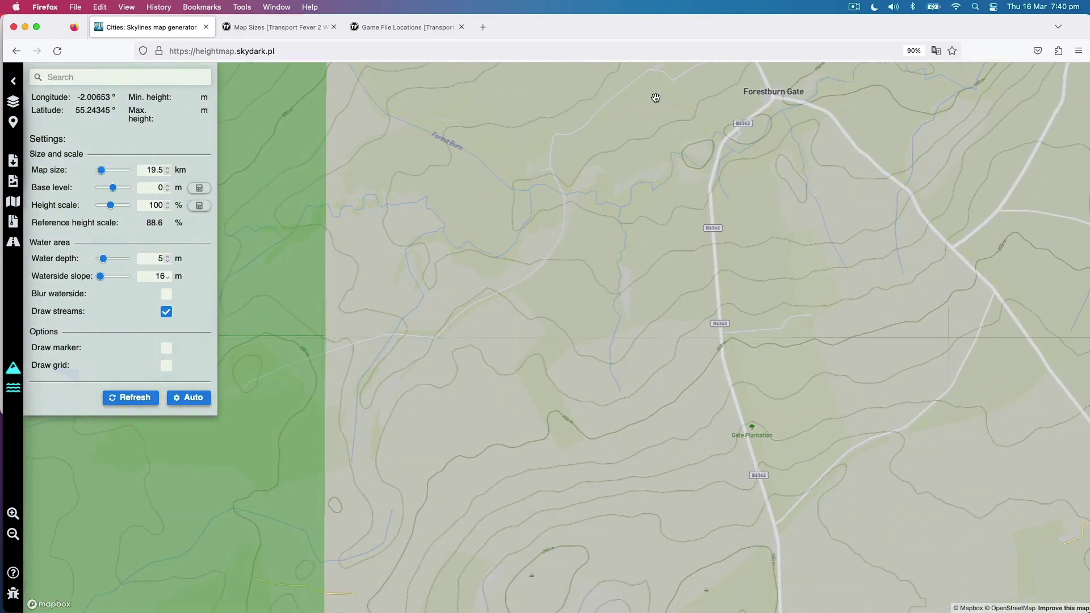
Examine the contours and streams from Forestburn Gate south to the large reservoir and the viaduct beside it
scroll(487, 309, "down", 3)
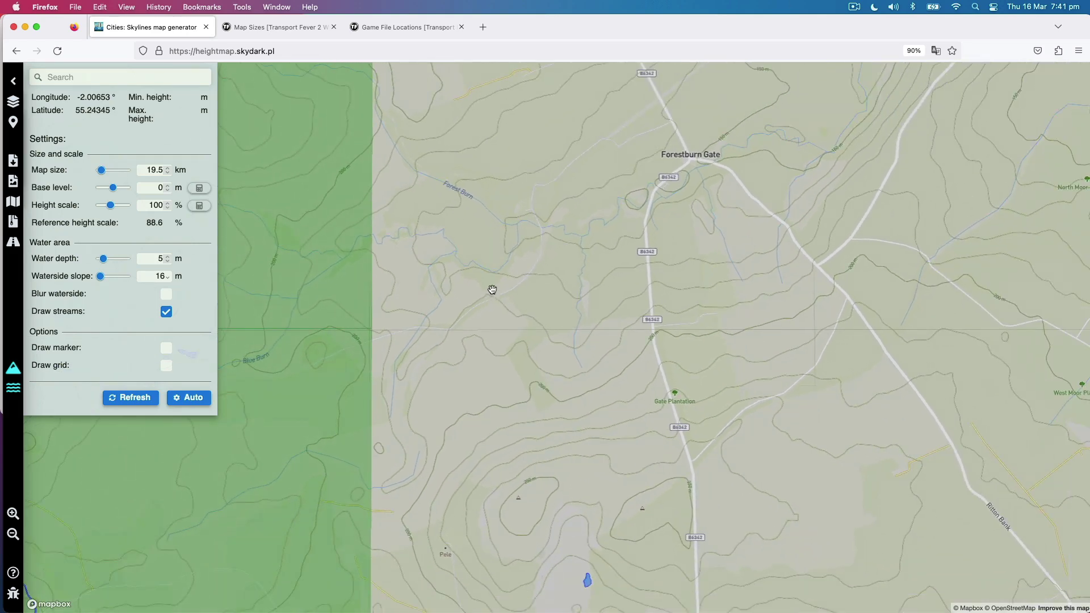
left_click_drag(492, 287, 537, 267)
scroll(506, 324, "up", 3)
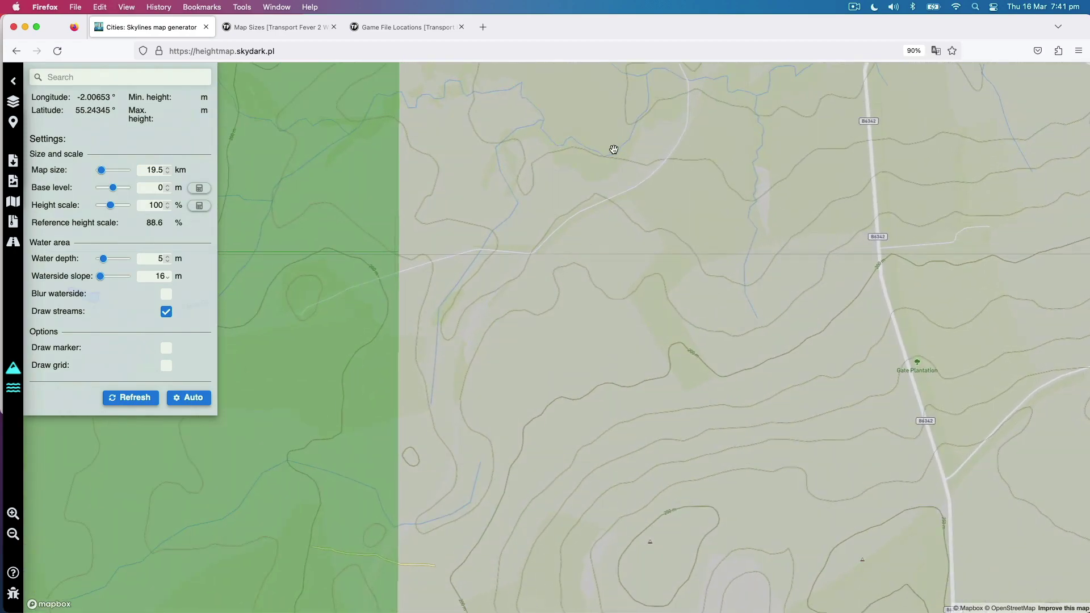
left_click_drag(614, 149, 562, 244)
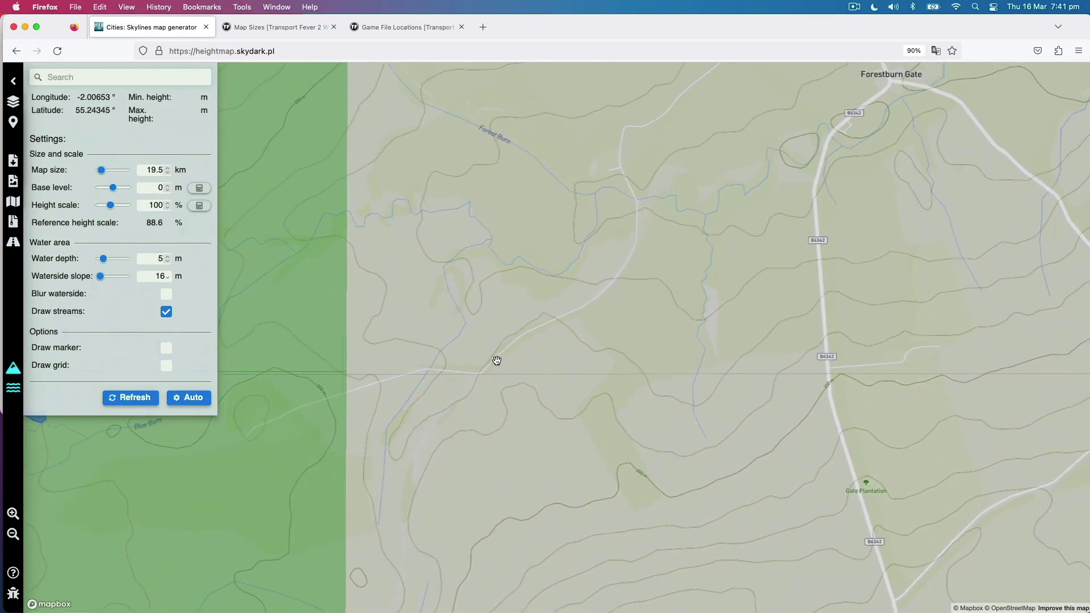
left_click_drag(496, 363, 616, 168)
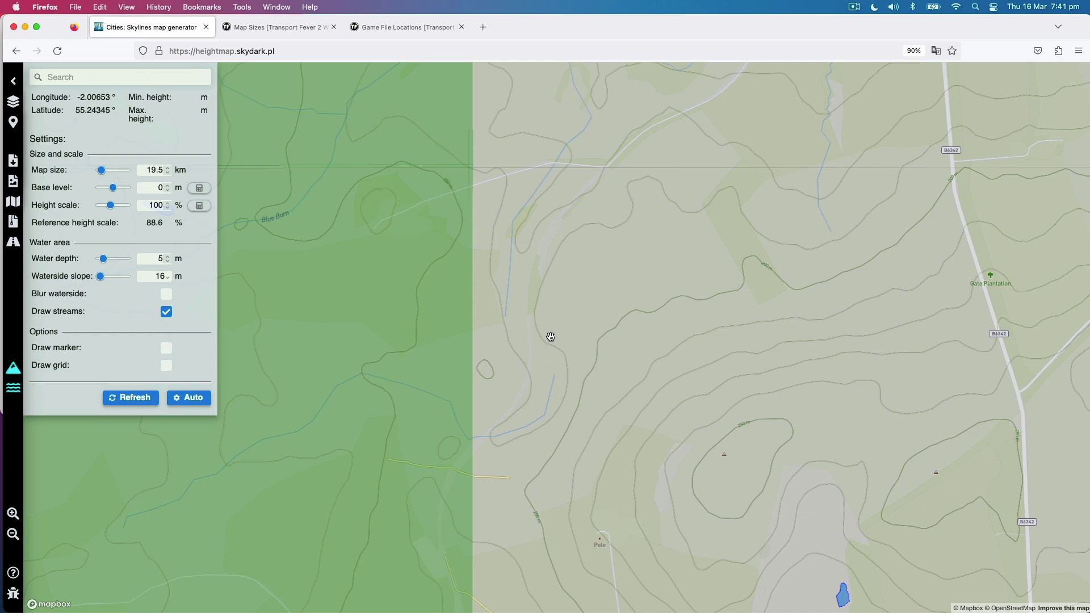
scroll(551, 337, "up", 3)
left_click_drag(513, 390, 602, 179)
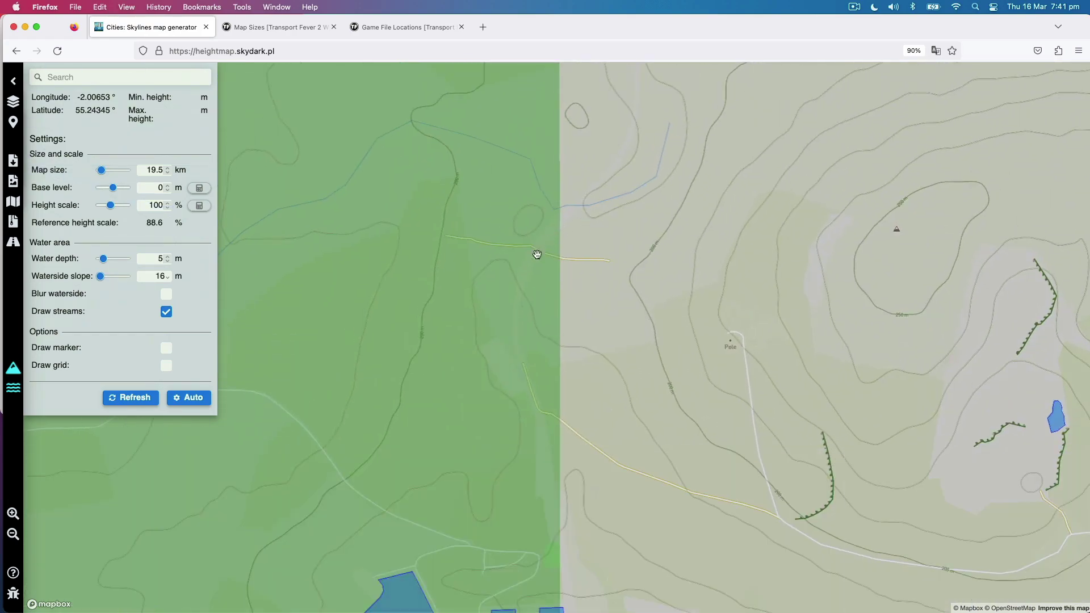
left_click_drag(532, 382, 528, 104)
scroll(508, 306, "down", 3)
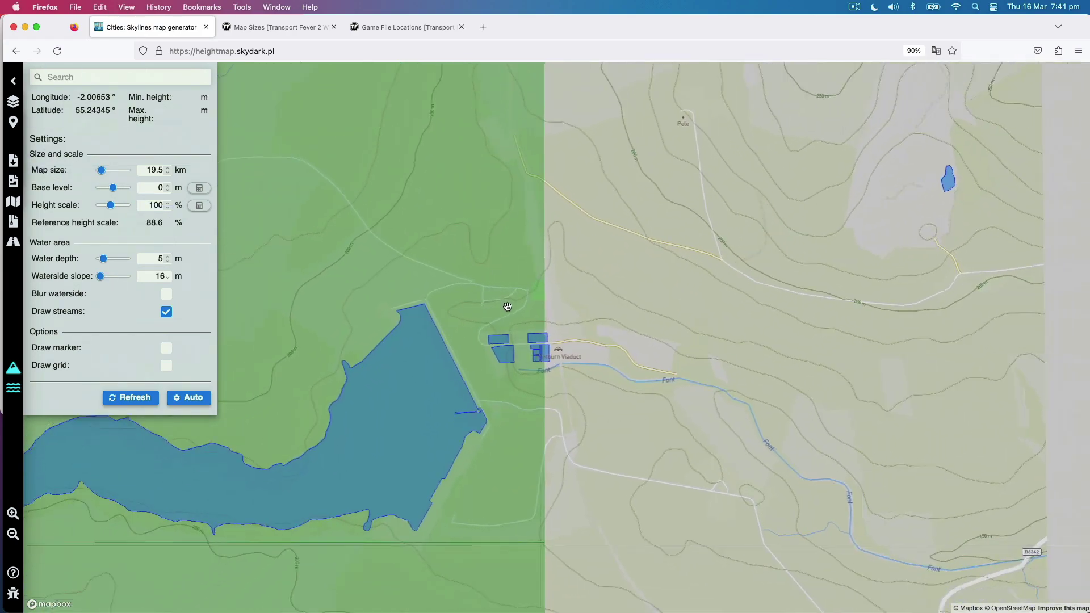
scroll(515, 341, "down", 1)
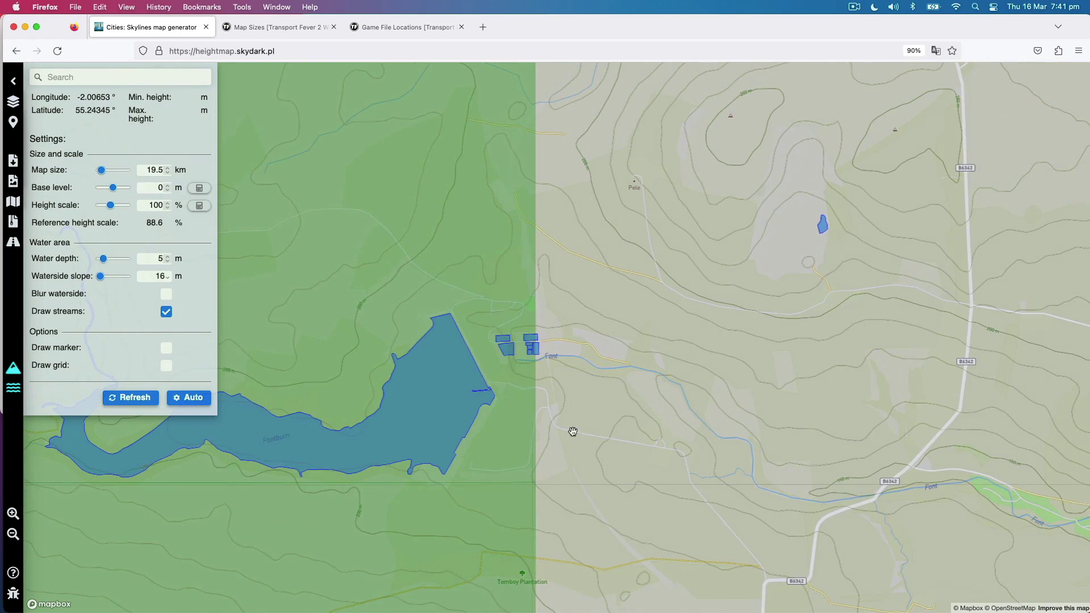
Follow the terrain south from the reservoir past Ewesley Airstrip and the narrow lakes to the Wannie Line near Rothley
left_click_drag(576, 450, 561, 102)
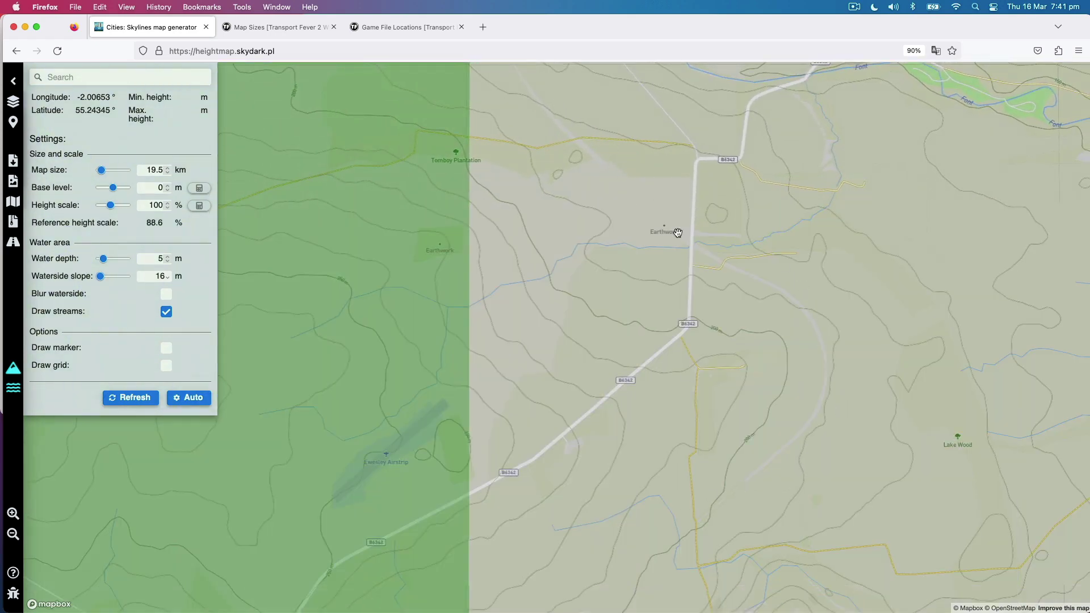
left_click_drag(659, 516, 729, 196)
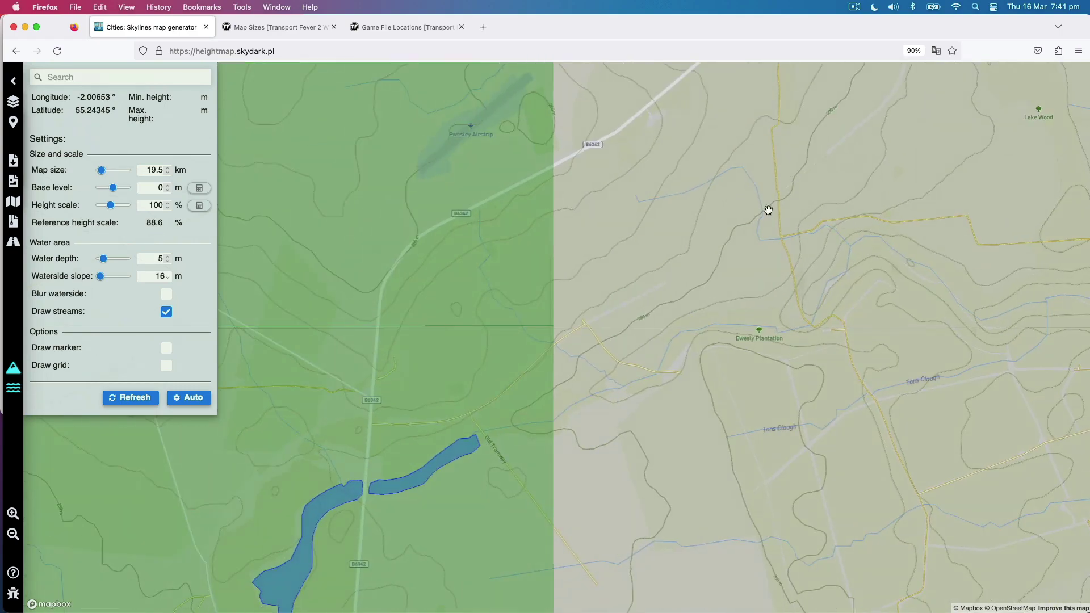
left_click_drag(354, 432, 528, 204)
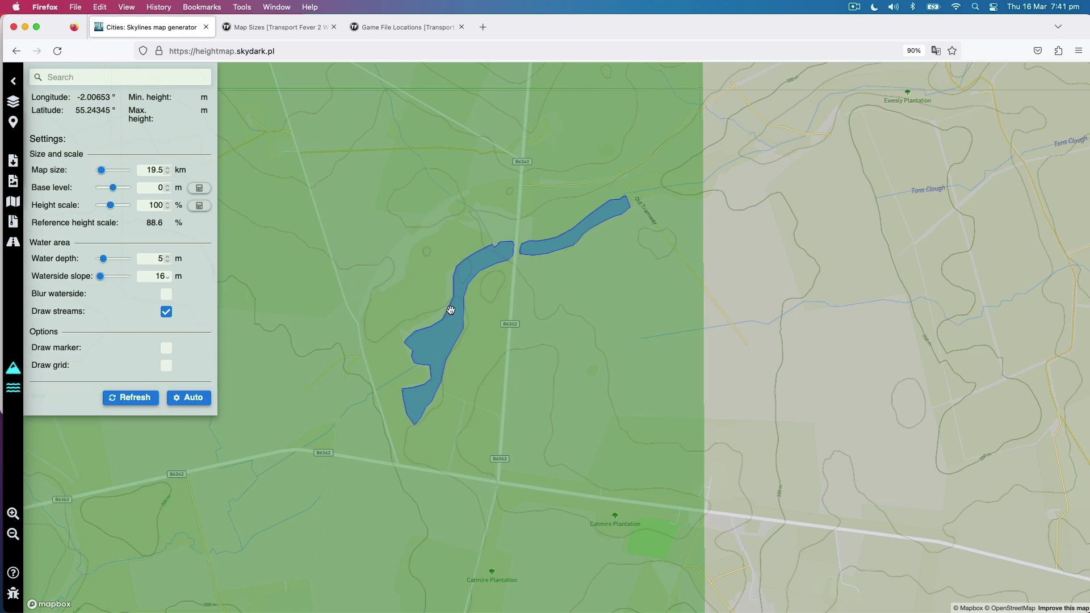
scroll(466, 282, "up", 1)
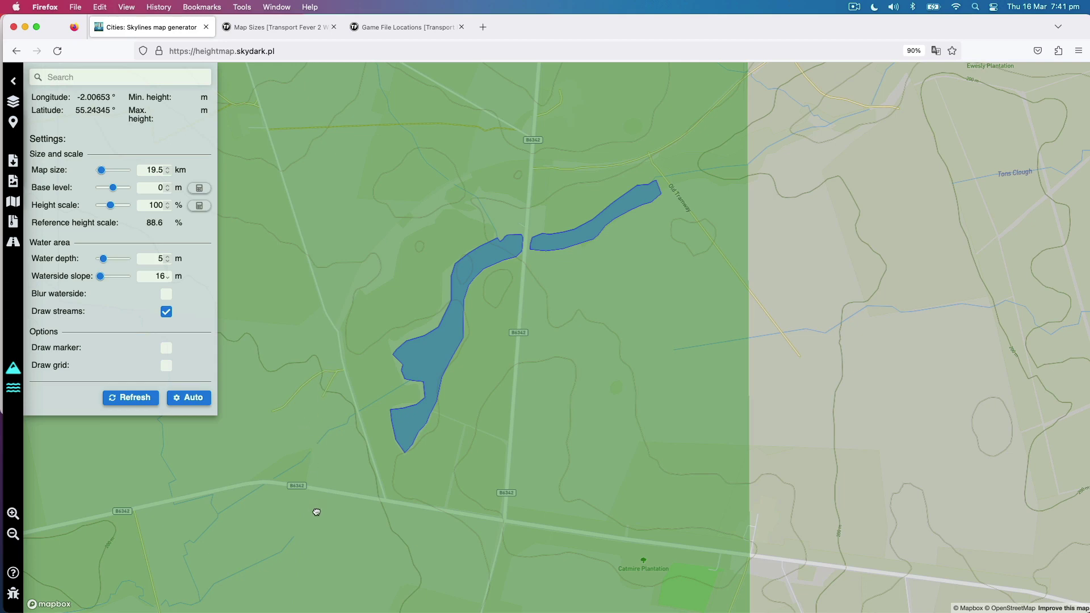
left_click_drag(316, 509, 373, 156)
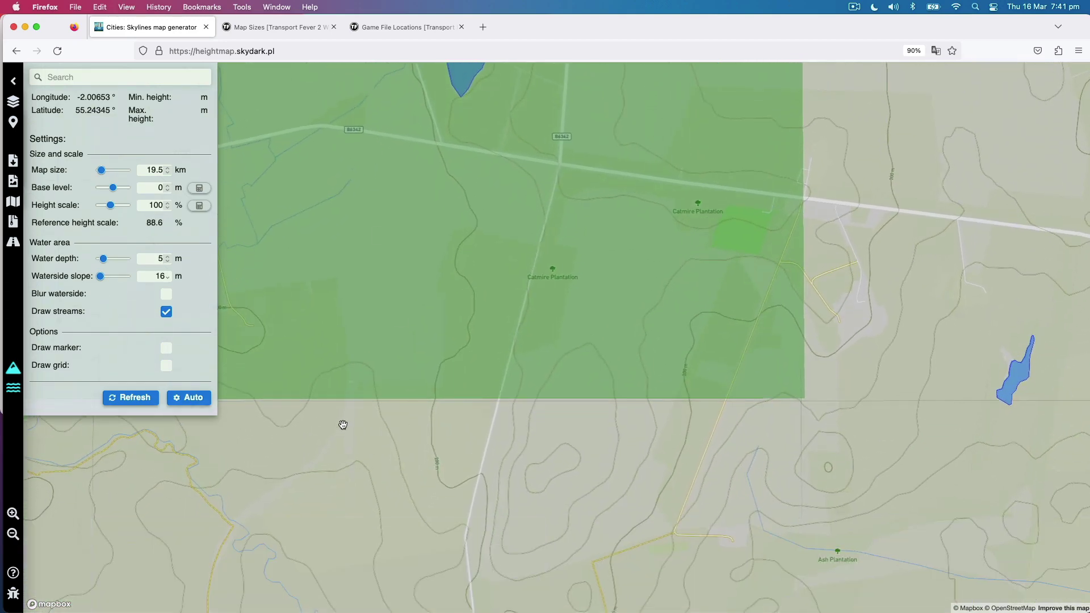
left_click_drag(343, 424, 533, 233)
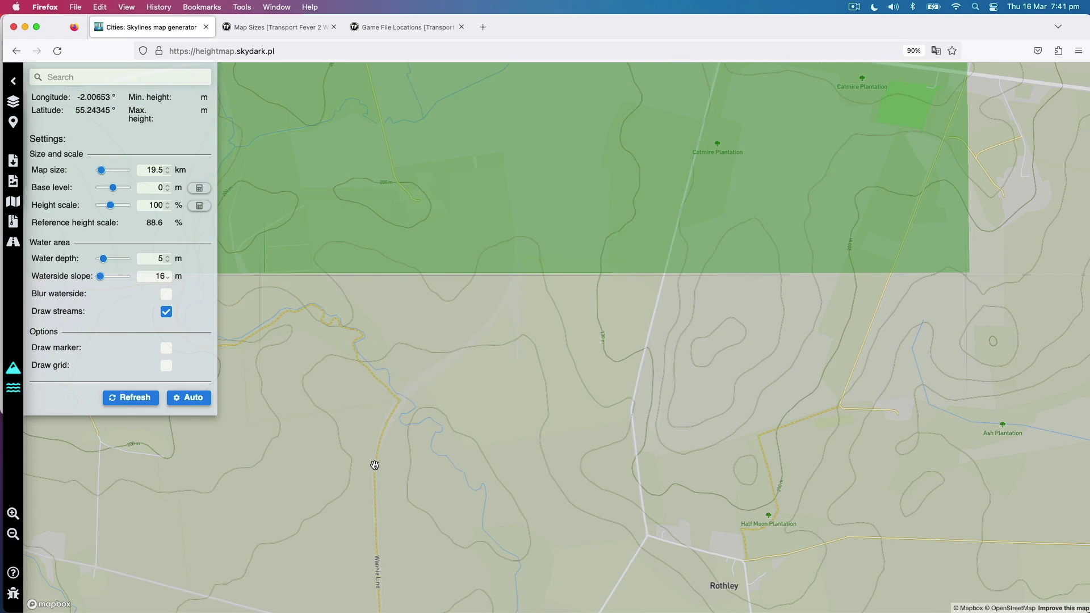
left_click_drag(375, 487, 575, 176)
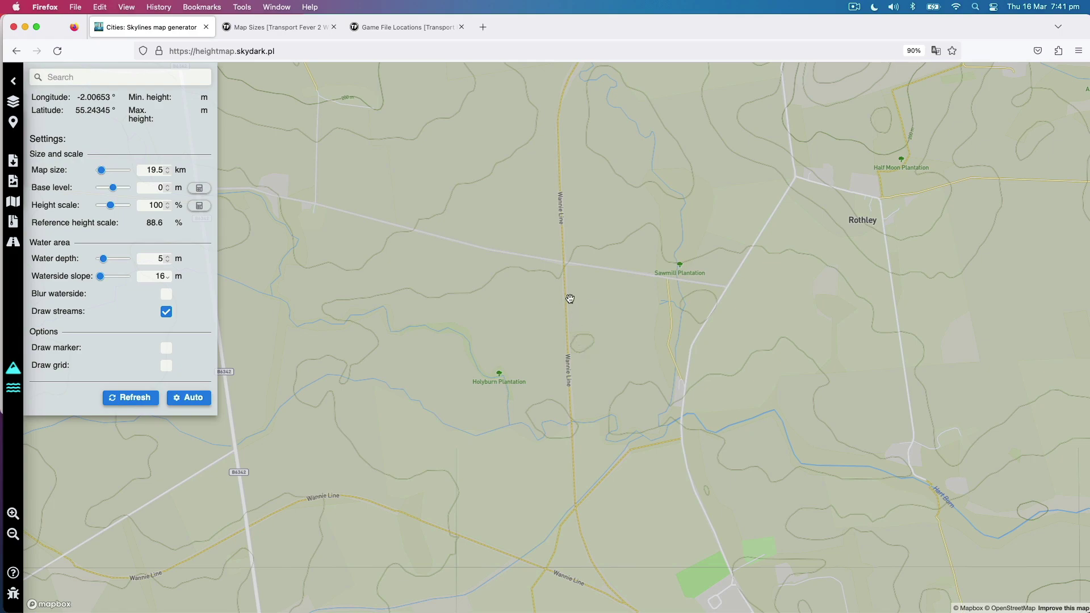
Examine the terrain, streams and the Wannie Line around Rothley, Scots Gap and Cambo in the selection's southern part
scroll(570, 298, "down", 3)
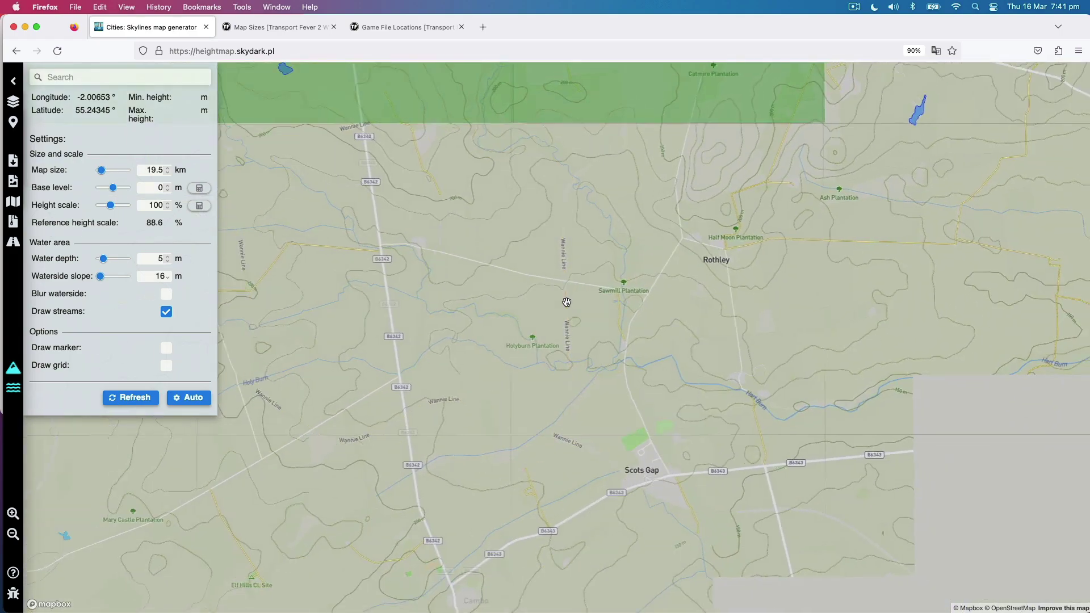
scroll(567, 302, "down", 5)
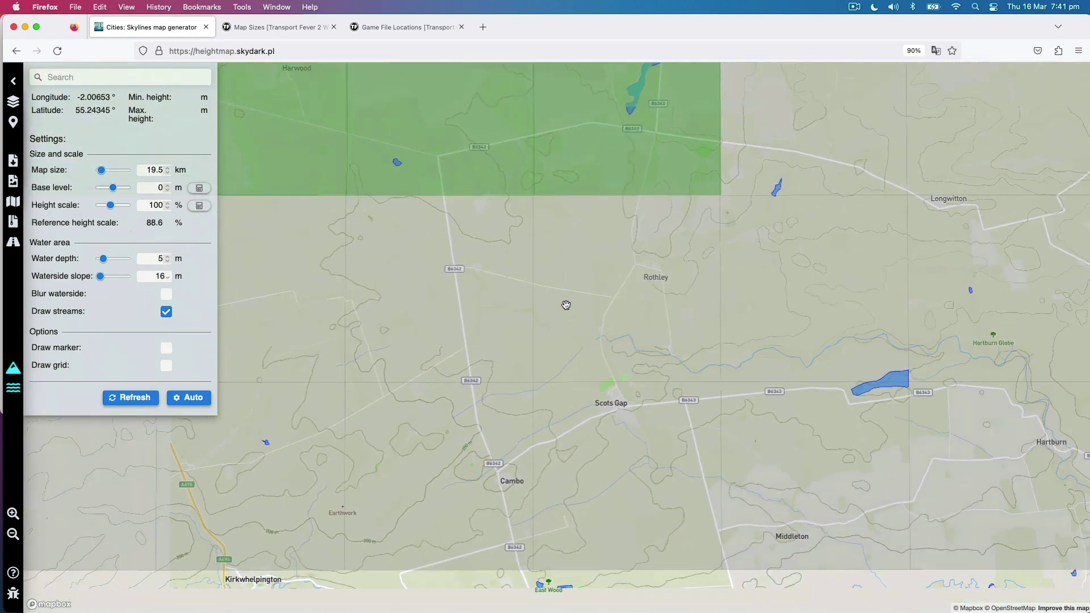
scroll(566, 305, "down", 2)
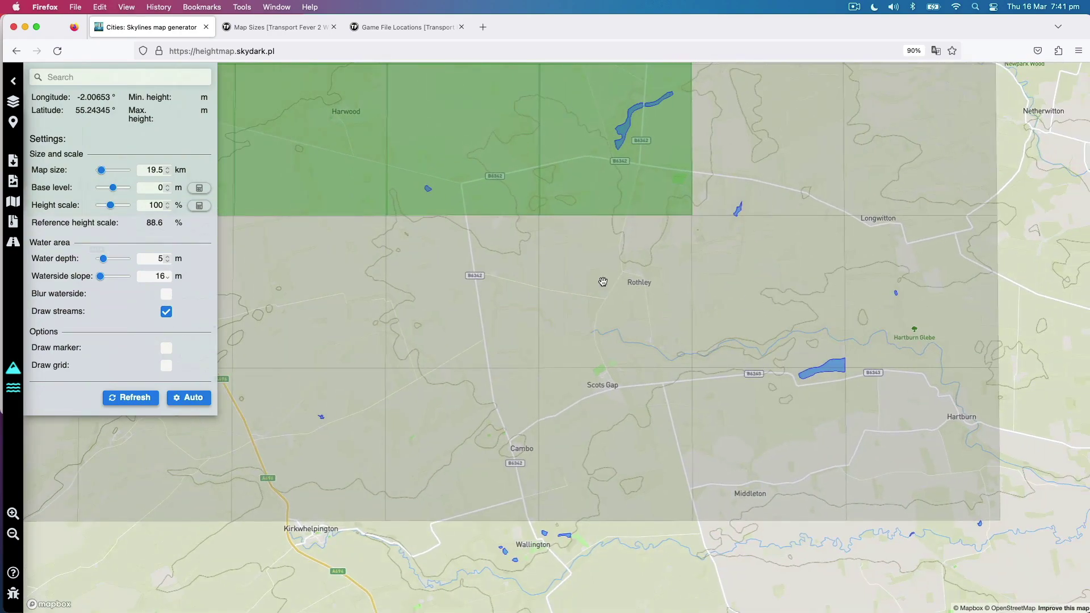
scroll(569, 295, "up", 5)
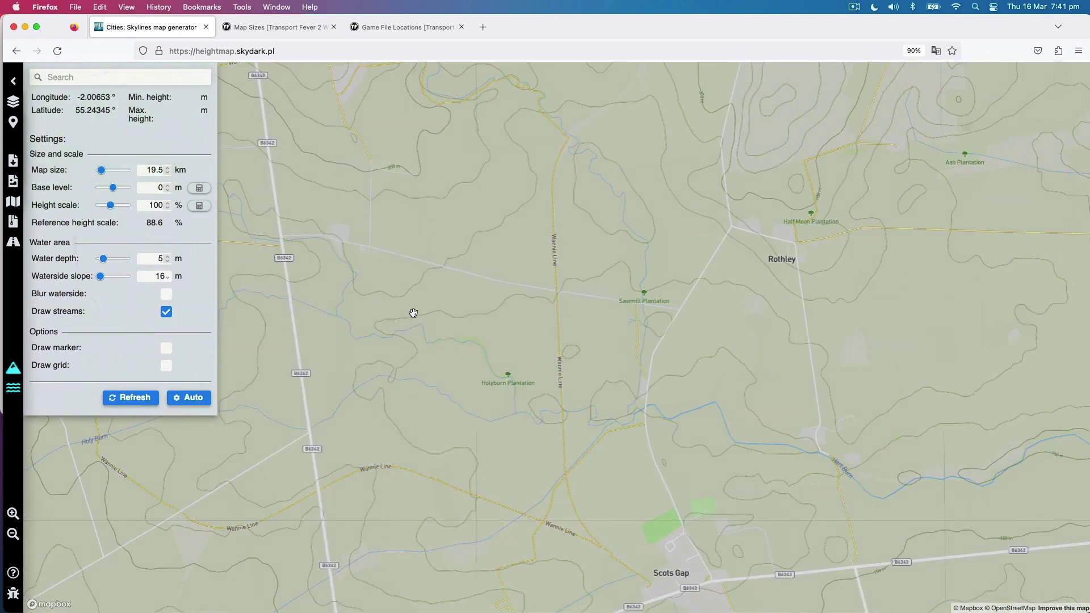
scroll(413, 313, "down", 2)
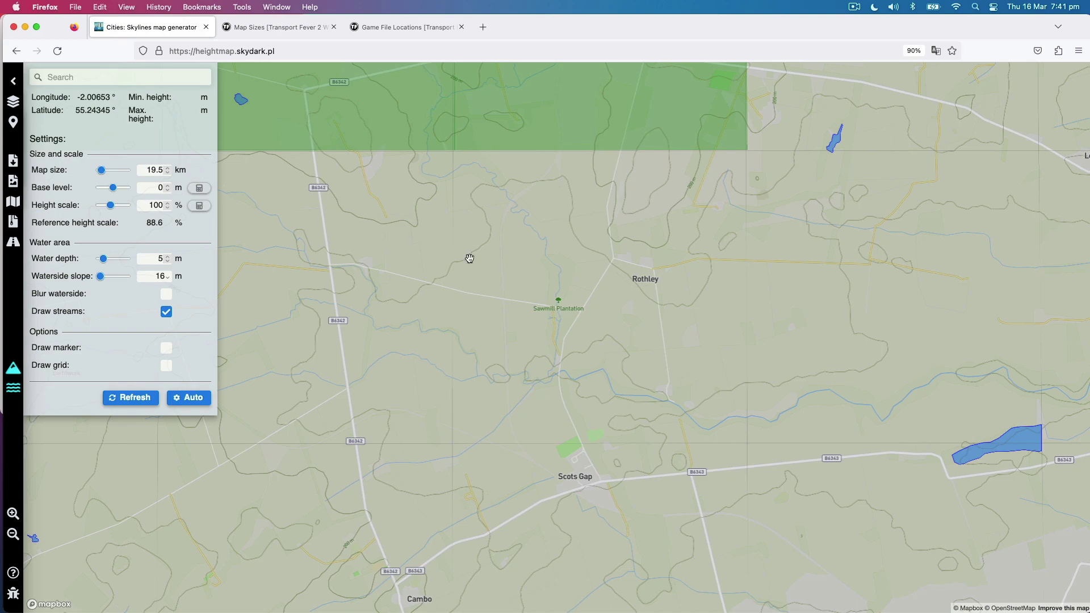
scroll(549, 328, "up", 2)
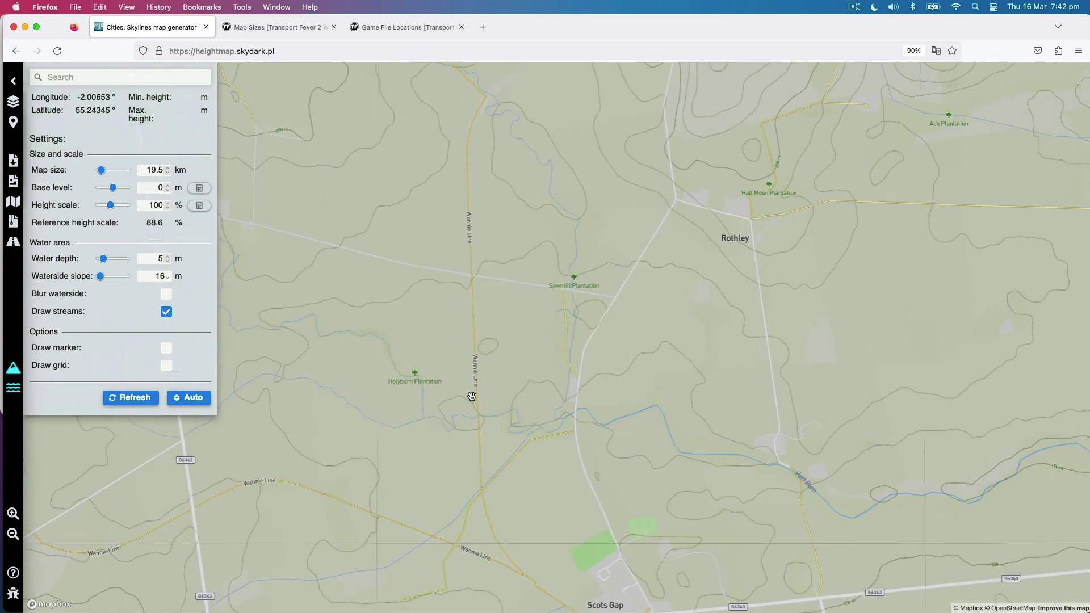
left_click_drag(482, 422, 486, 260)
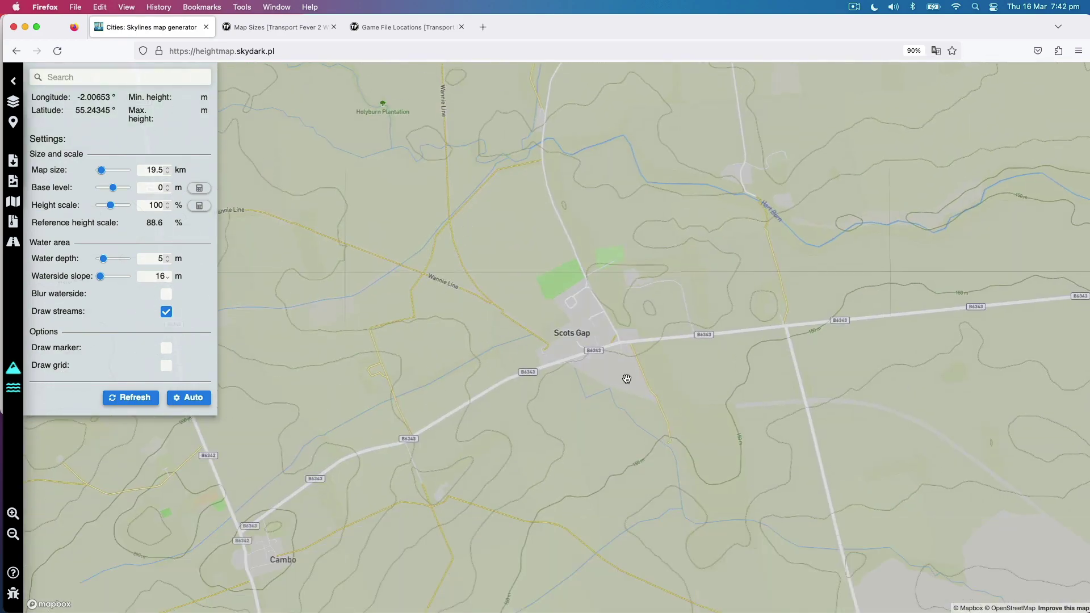
left_click_drag(627, 379, 477, 282)
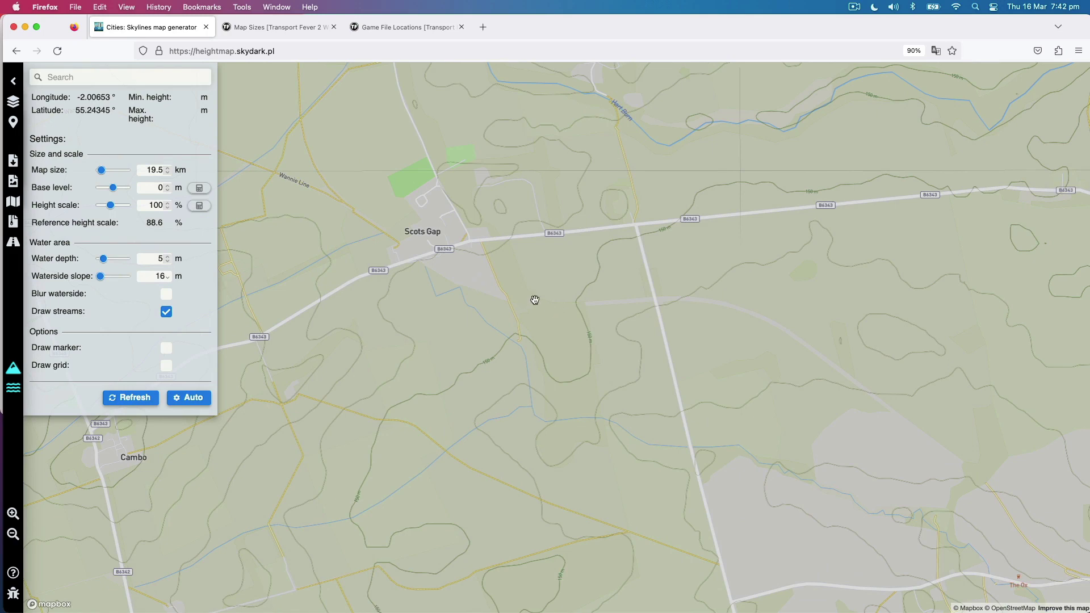
left_click_drag(536, 298, 742, 313)
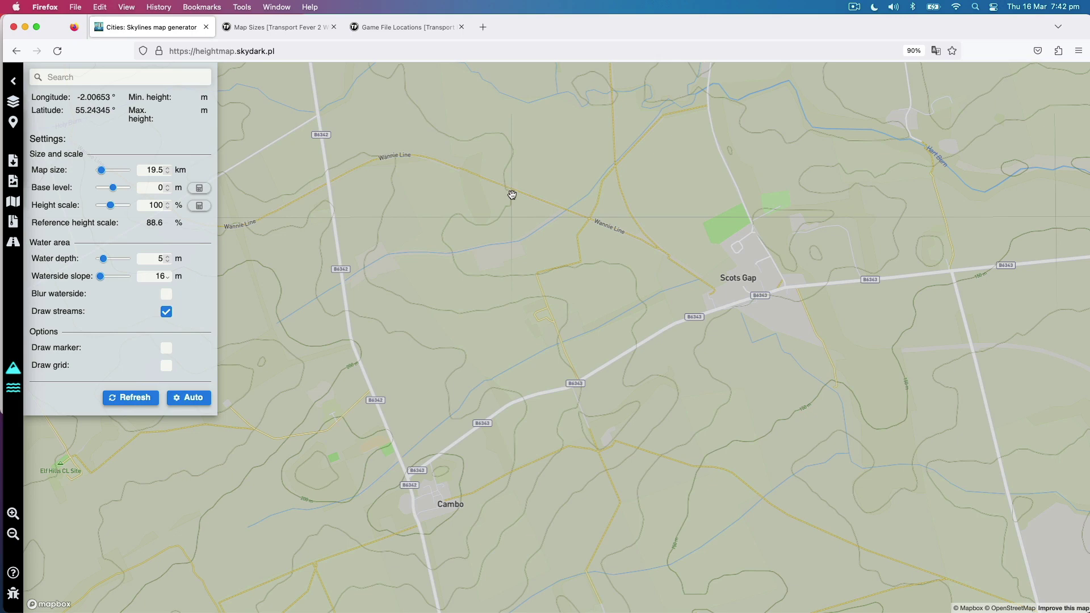
Follow the terrain east from Scots Gap past Middleton and Middleton Burn to the selection's southeastern corner
left_click_drag(829, 344, 459, 247)
left_click_drag(845, 358, 555, 222)
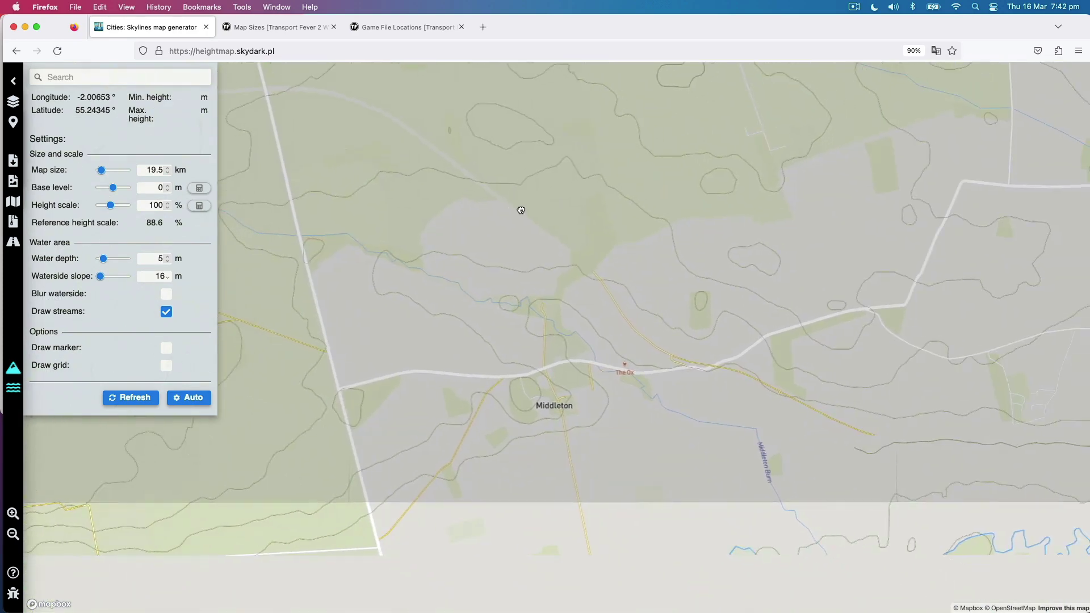
left_click_drag(659, 351, 565, 312)
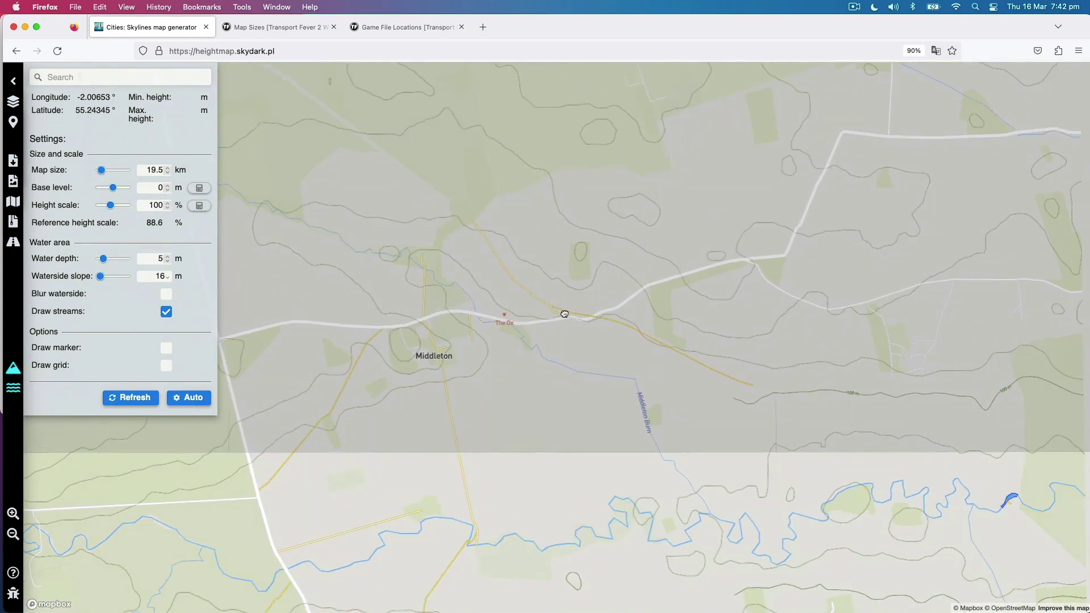
scroll(550, 314, "up", 3)
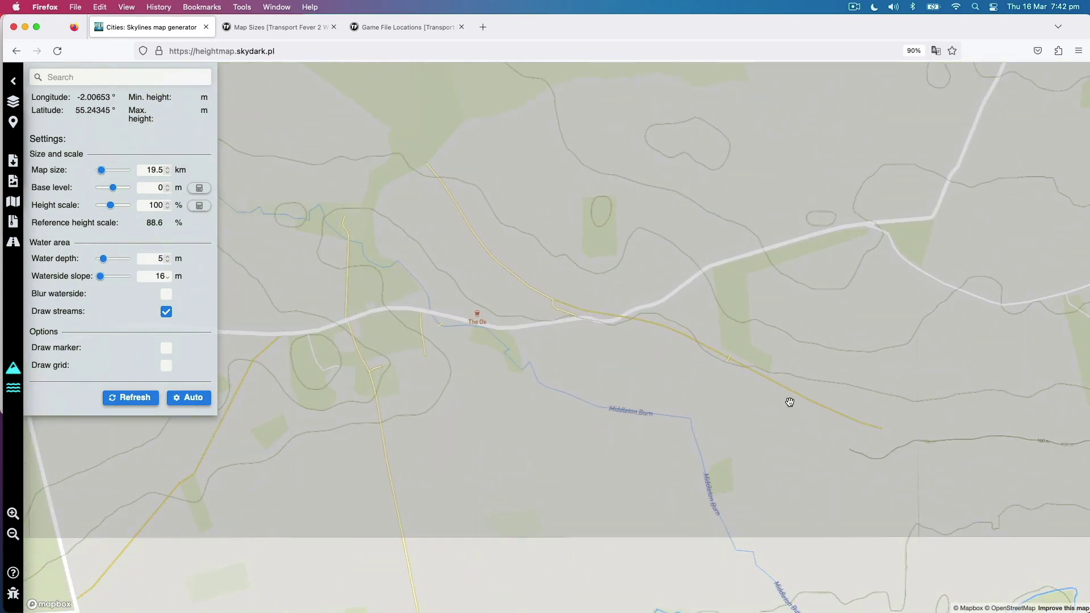
left_click_drag(790, 402, 584, 322)
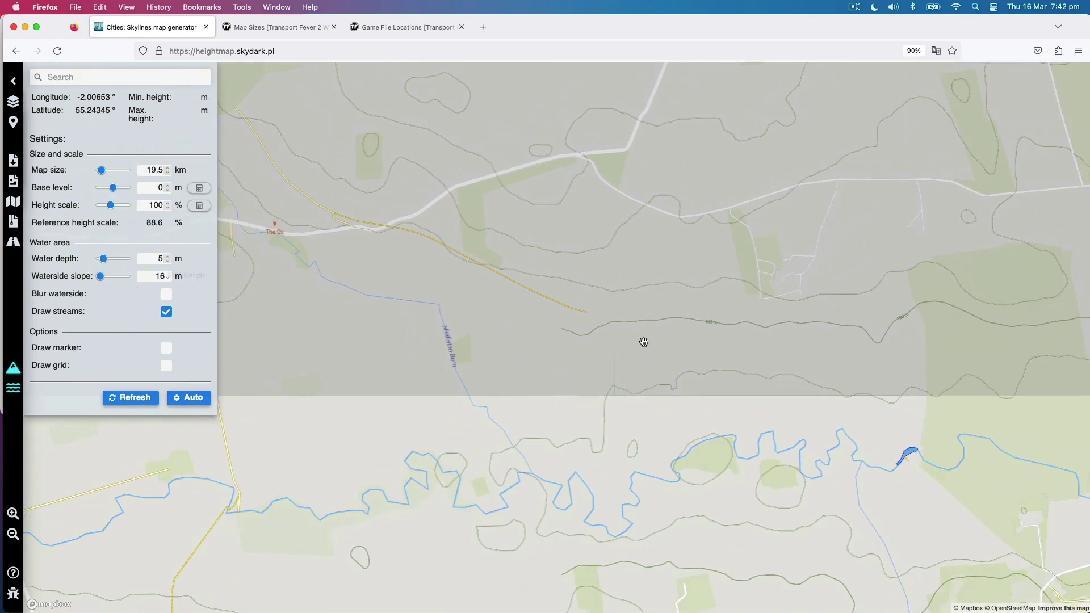
scroll(577, 339, "down", 2)
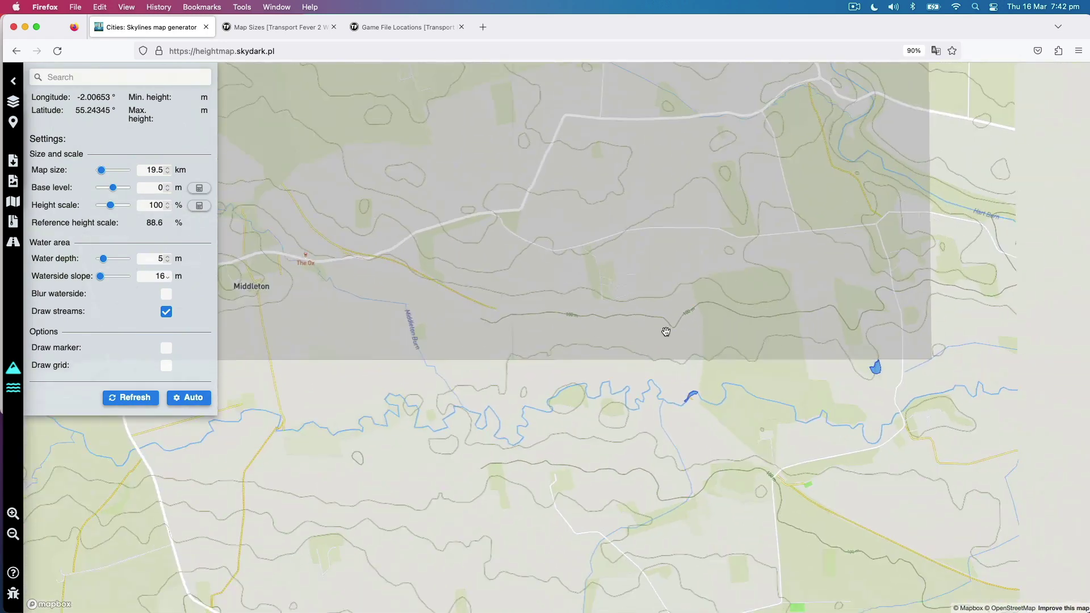
scroll(666, 332, "up", 1)
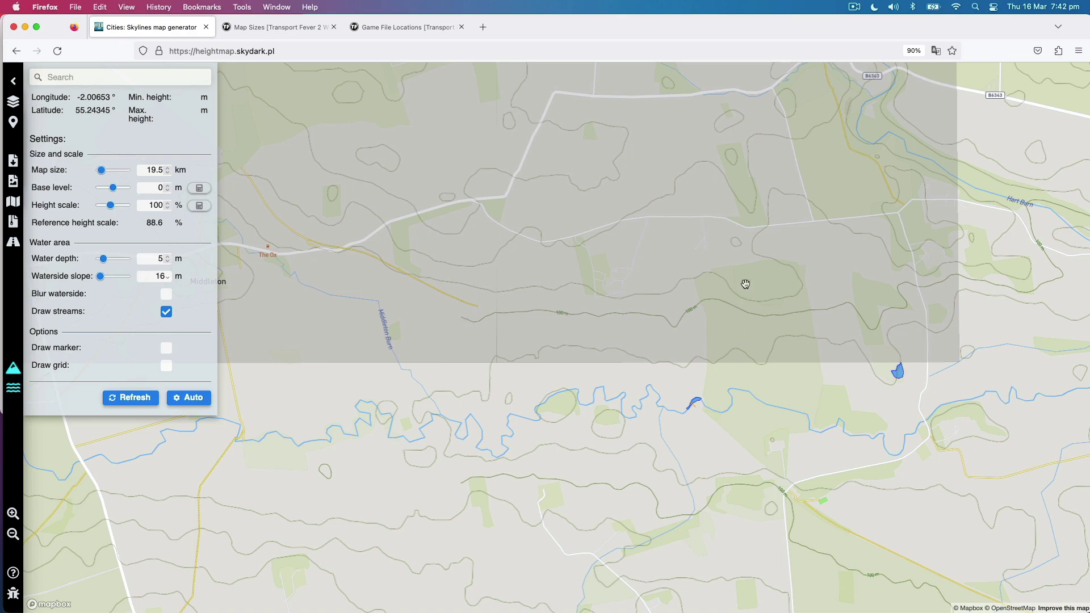
scroll(694, 279, "down", 4)
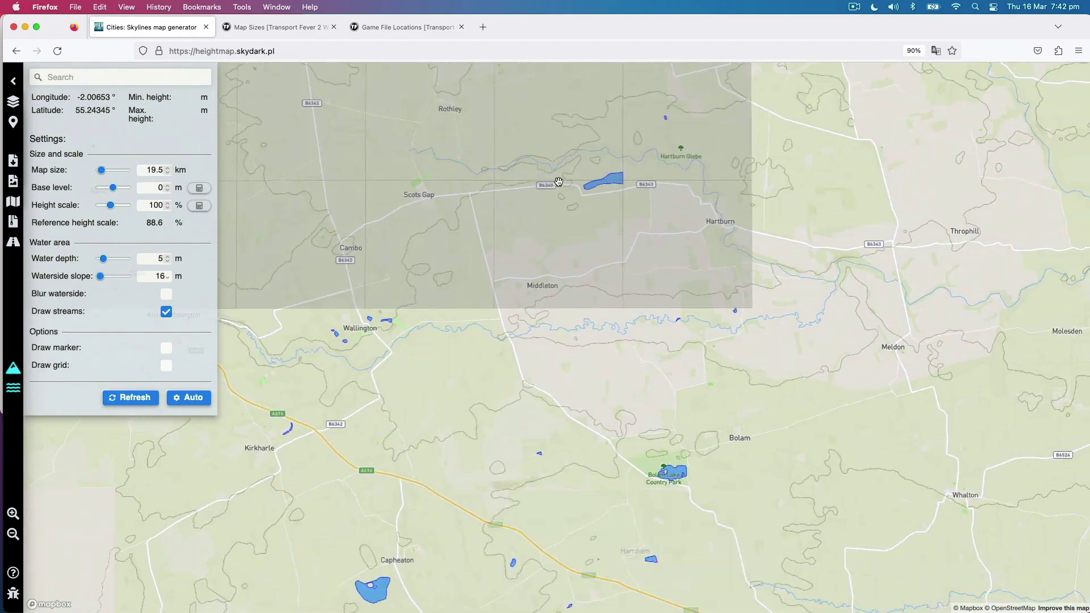
Refresh the height data for the whole selection and set the base level to 51 m
left_click_drag(494, 135, 655, 371)
scroll(616, 299, "down", 6)
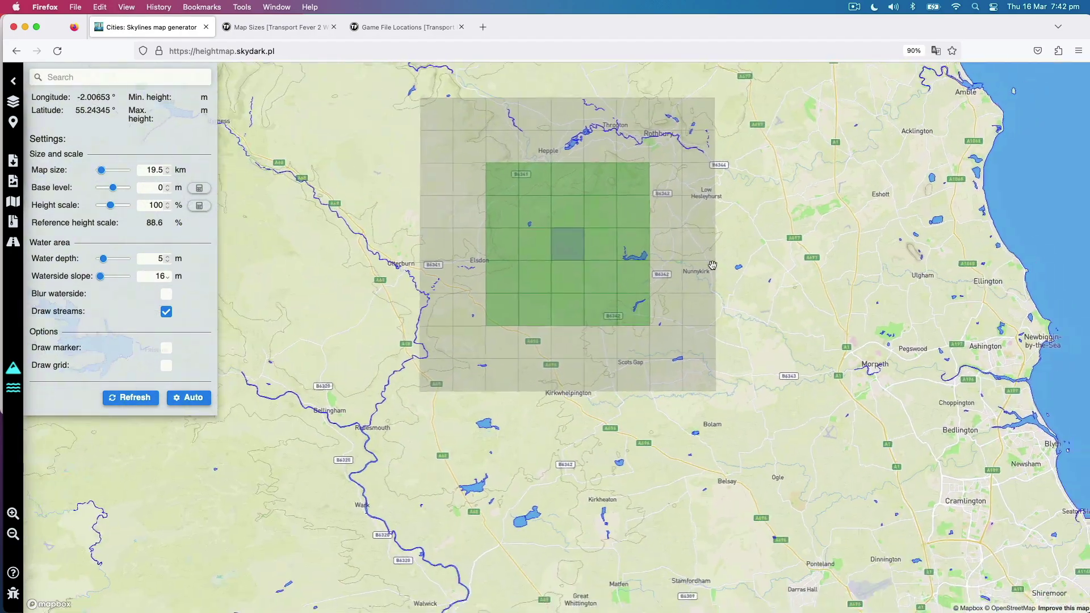
left_click_drag(800, 203, 807, 254)
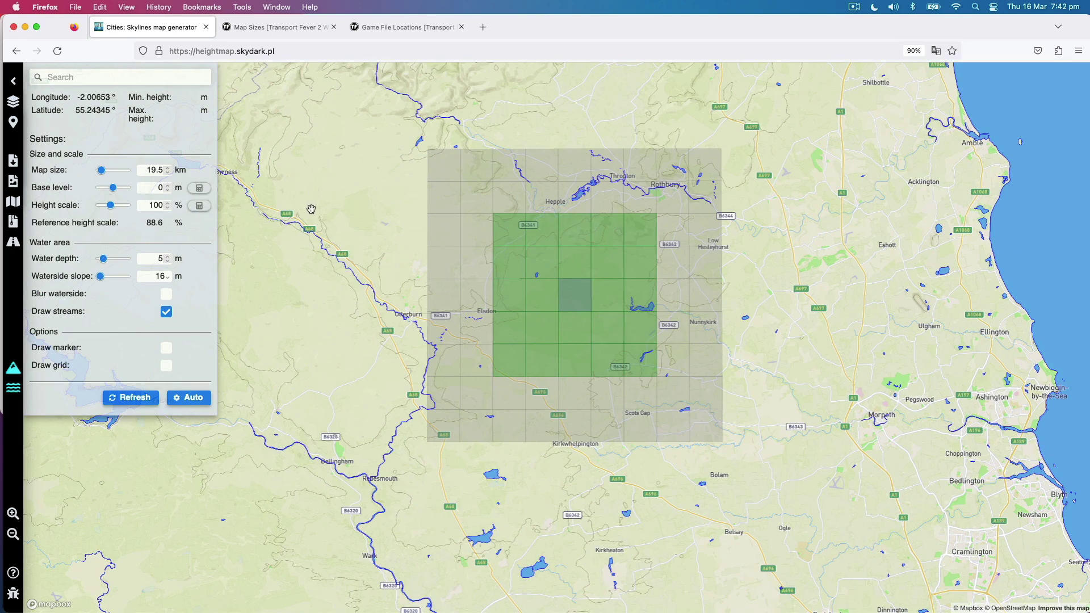
left_click(135, 397)
left_click(170, 186)
left_click(170, 187)
left_click(169, 187)
Examine the selection's eastern side from Forestburn Gate and the reservoir north to Rothbury and the river
scroll(633, 285, "up", 5)
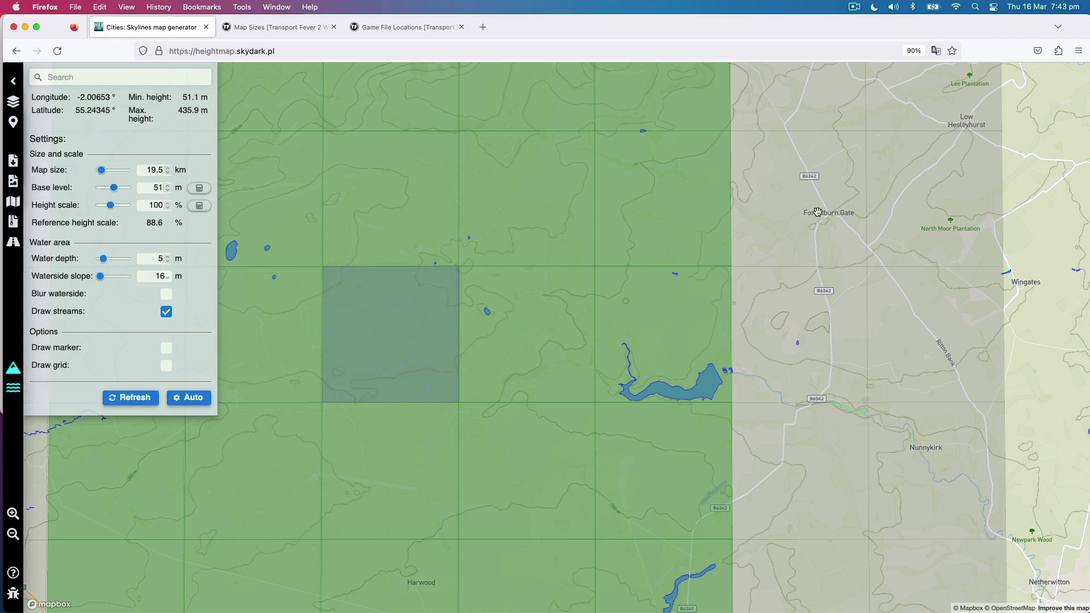
scroll(815, 212, "up", 2)
scroll(815, 212, "up", 5)
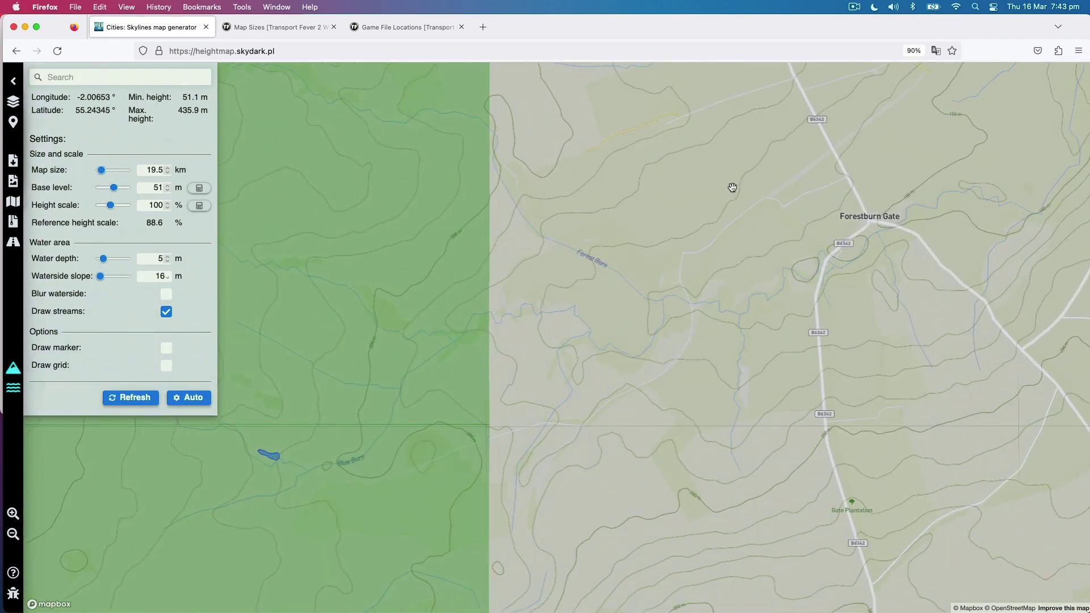
scroll(658, 170, "down", 5)
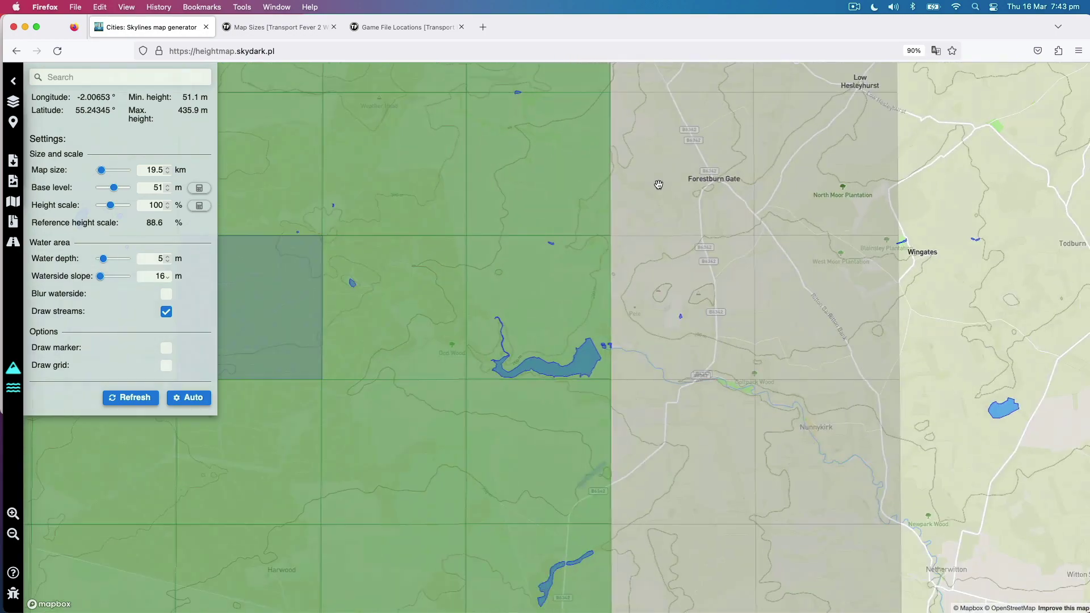
scroll(758, 113, "down", 2)
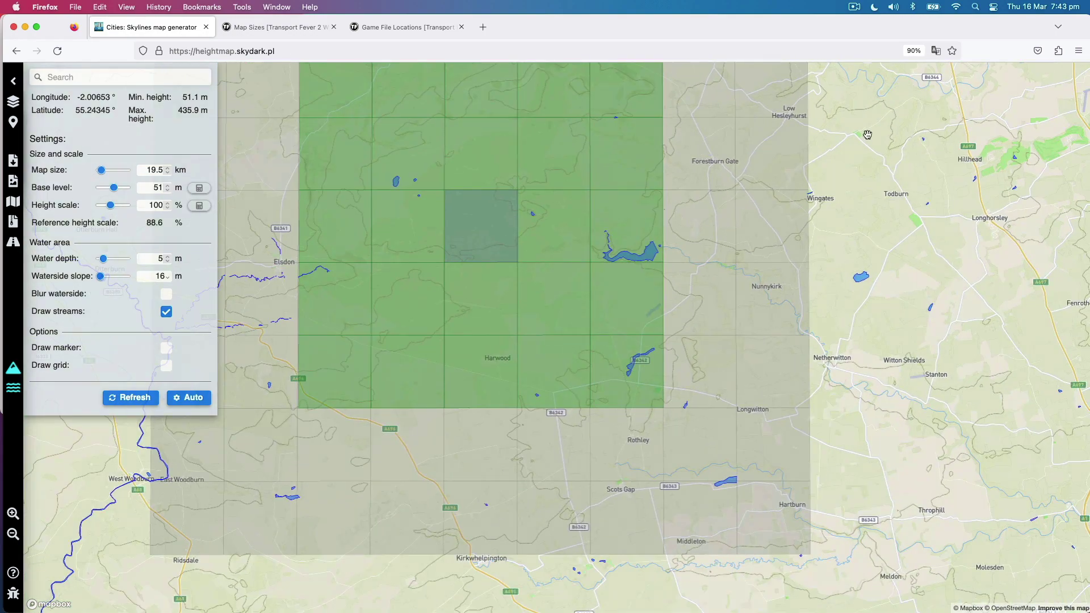
left_click_drag(875, 111, 867, 283)
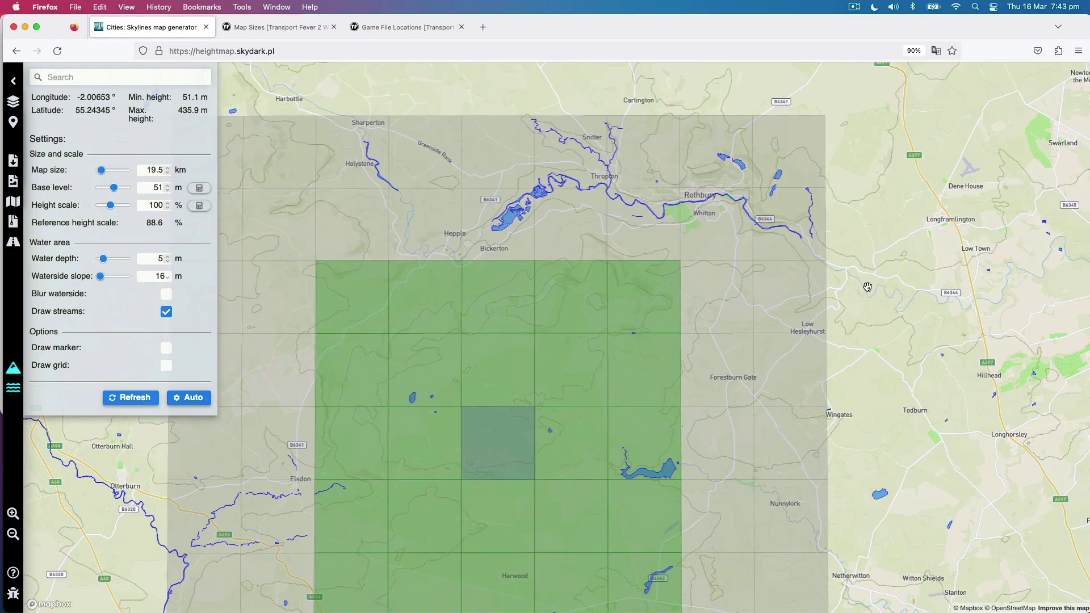
scroll(867, 285, "down", 1)
scroll(868, 285, "up", 1)
scroll(868, 284, "down", 2)
Download the selected area as a PNG height map
left_click_drag(877, 401, 862, 330)
scroll(862, 329, "down", 1)
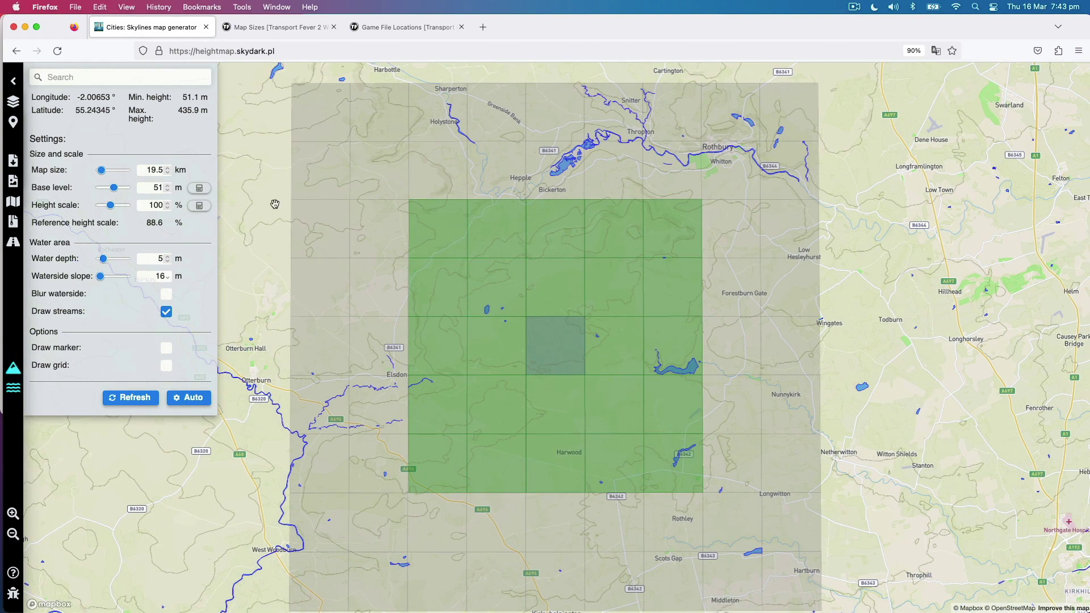
left_click(13, 182)
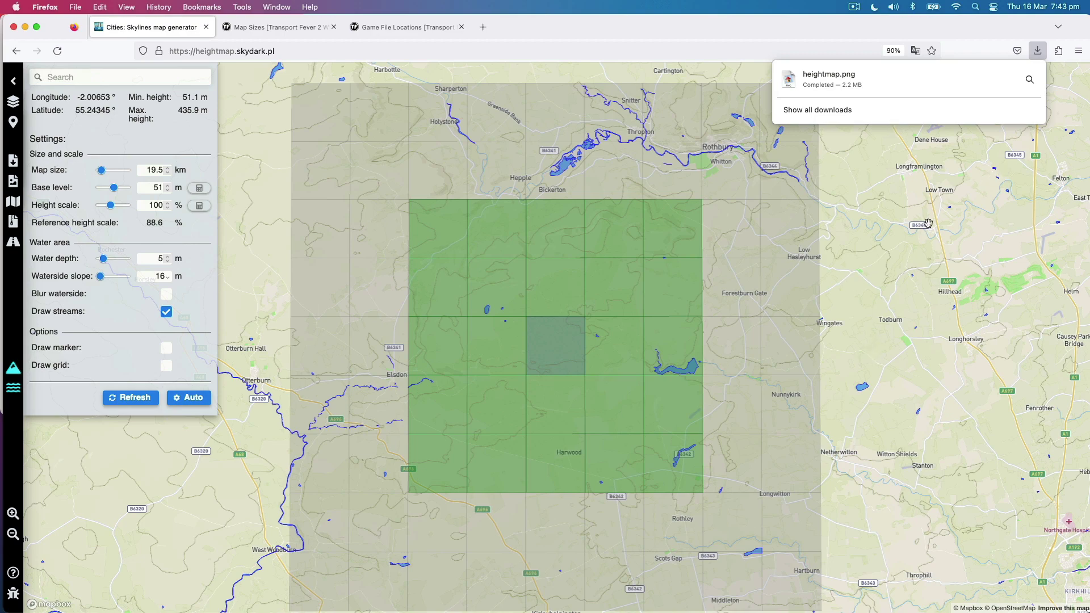
Shift the selection east of Rothbury and restore it to longitude -2.00653 and latitude 55.24345
left_click(867, 248)
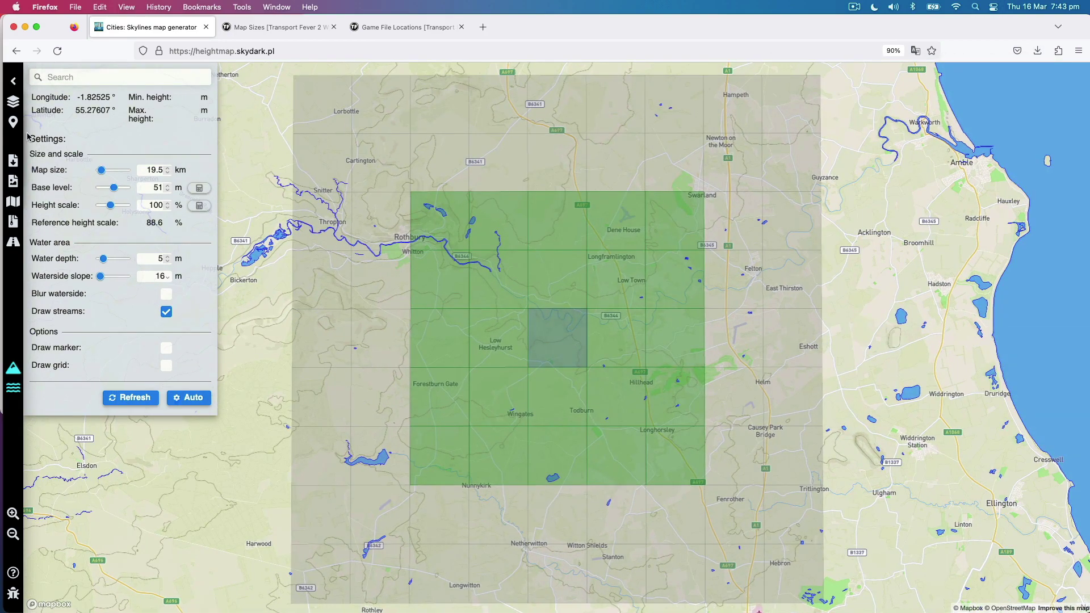
left_click(12, 101)
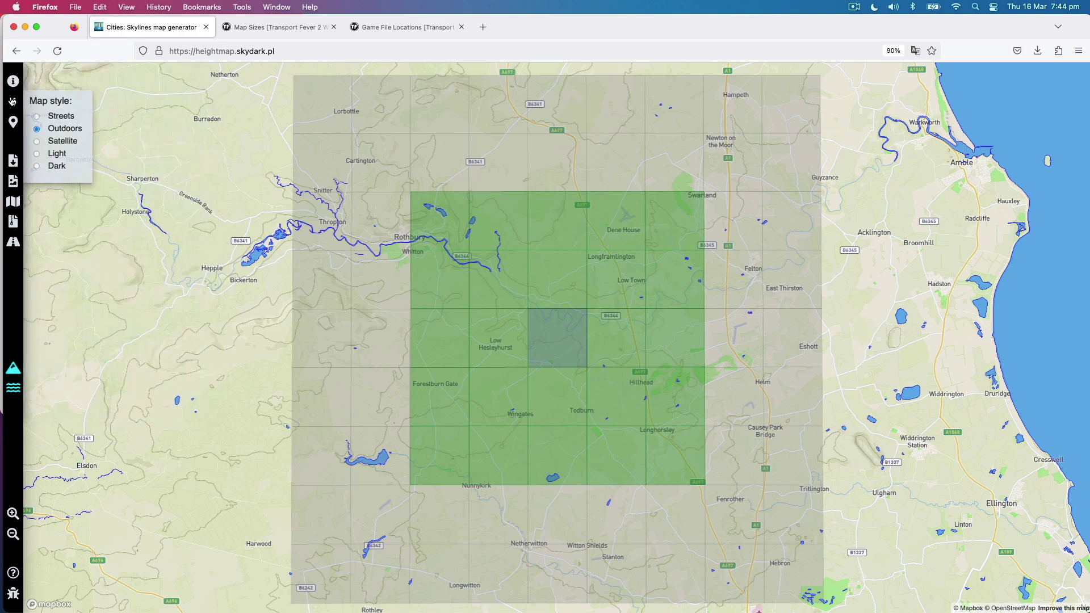
left_click(13, 122)
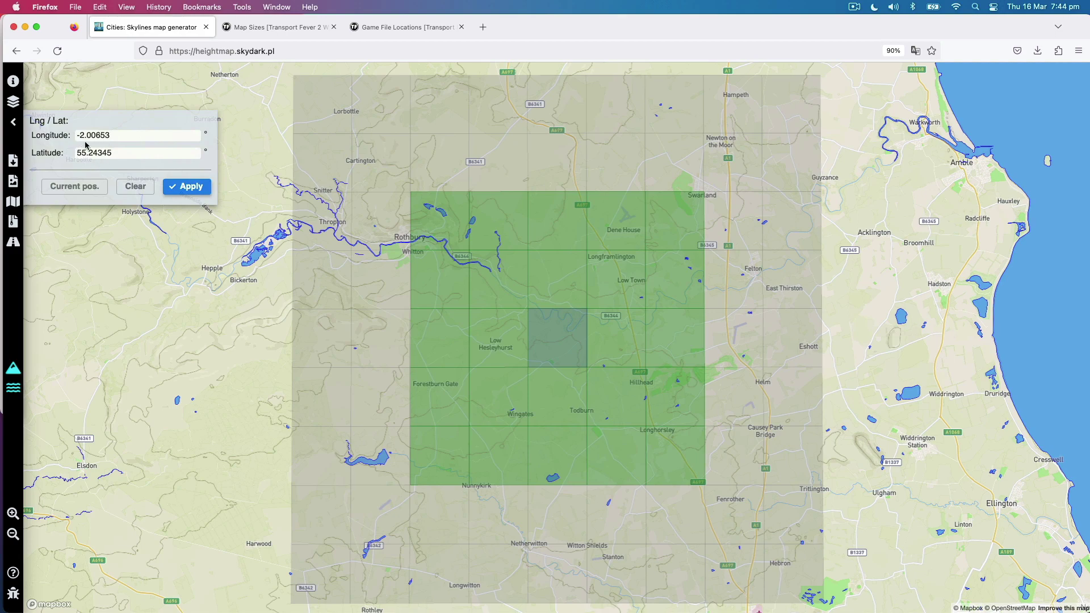
left_click(192, 191)
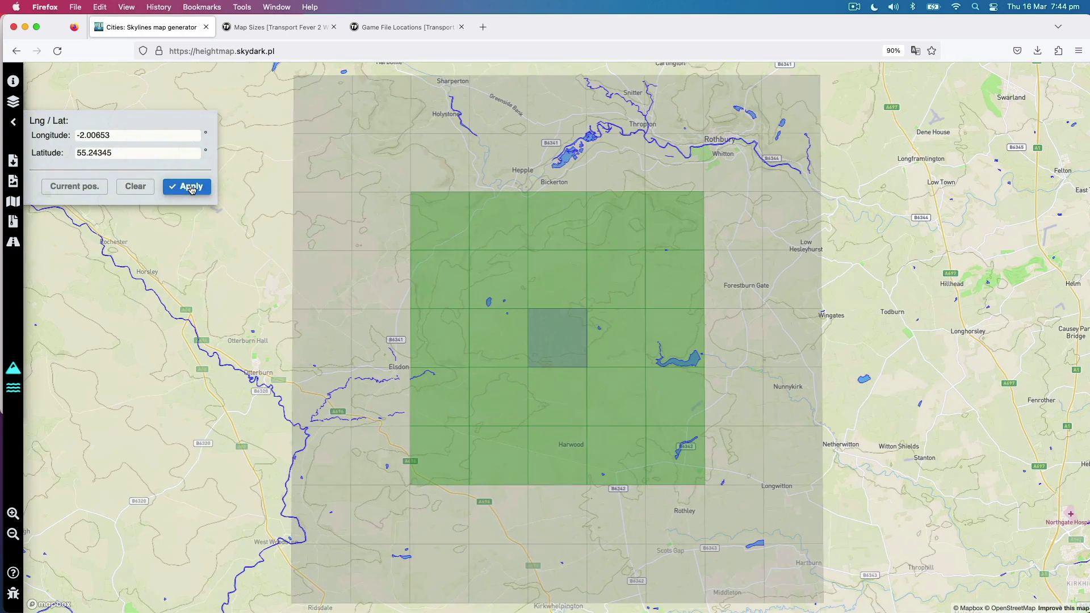
scroll(200, 252, "down", 2)
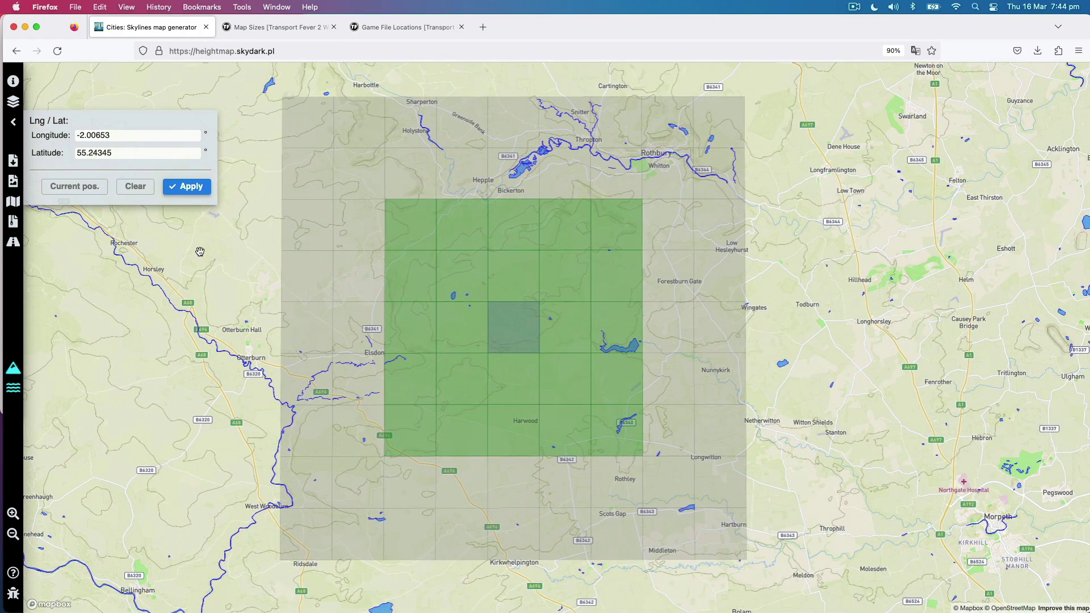
Set the height scale to 150% and refresh the height data
left_click(14, 82)
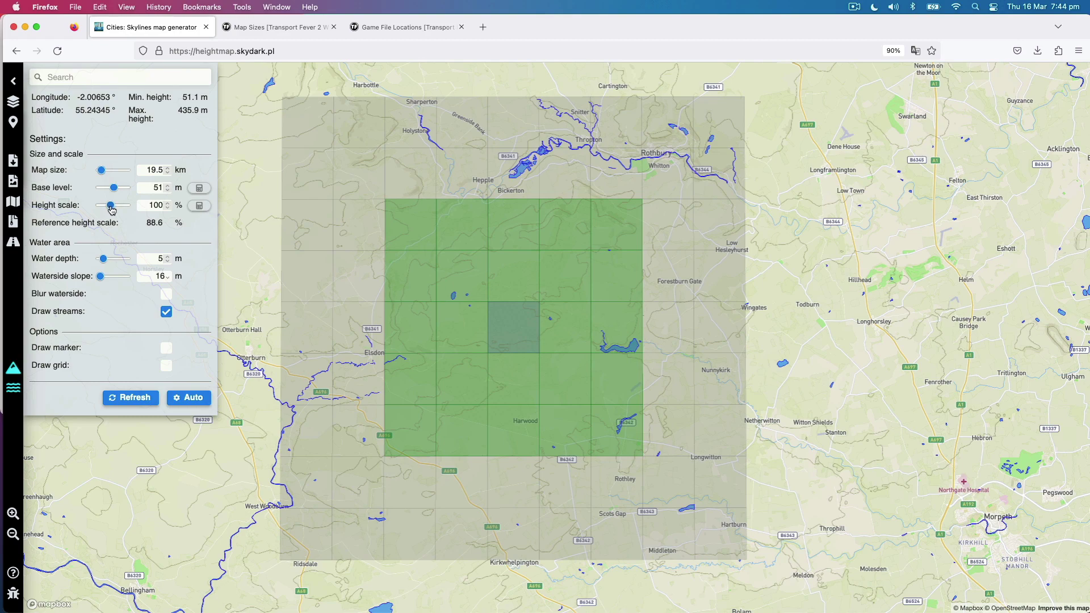
left_click_drag(112, 208, 117, 208)
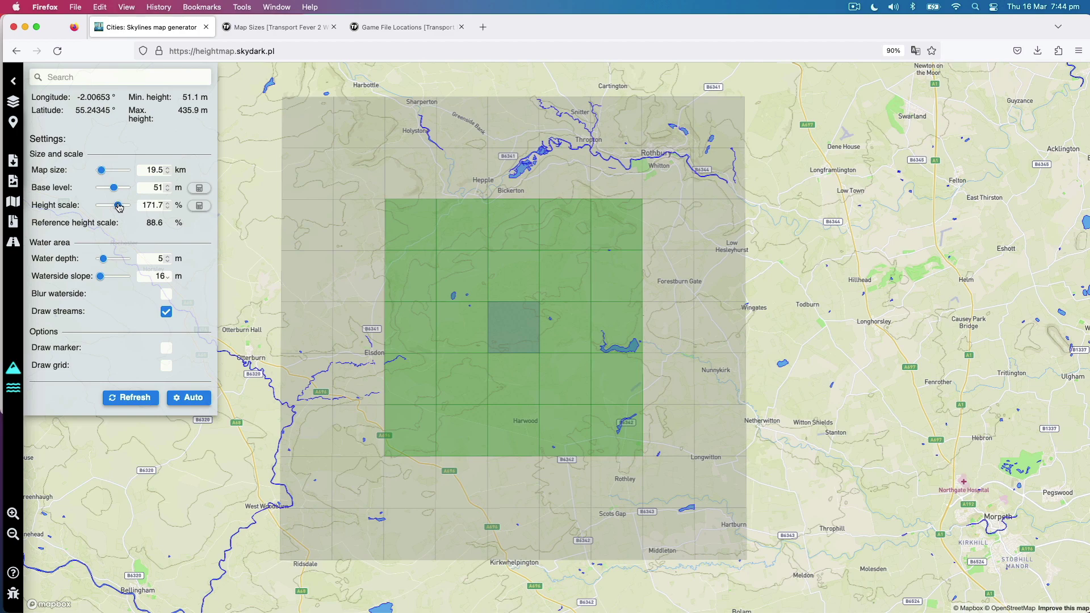
left_click(168, 208)
left_click(167, 208)
left_click(142, 401)
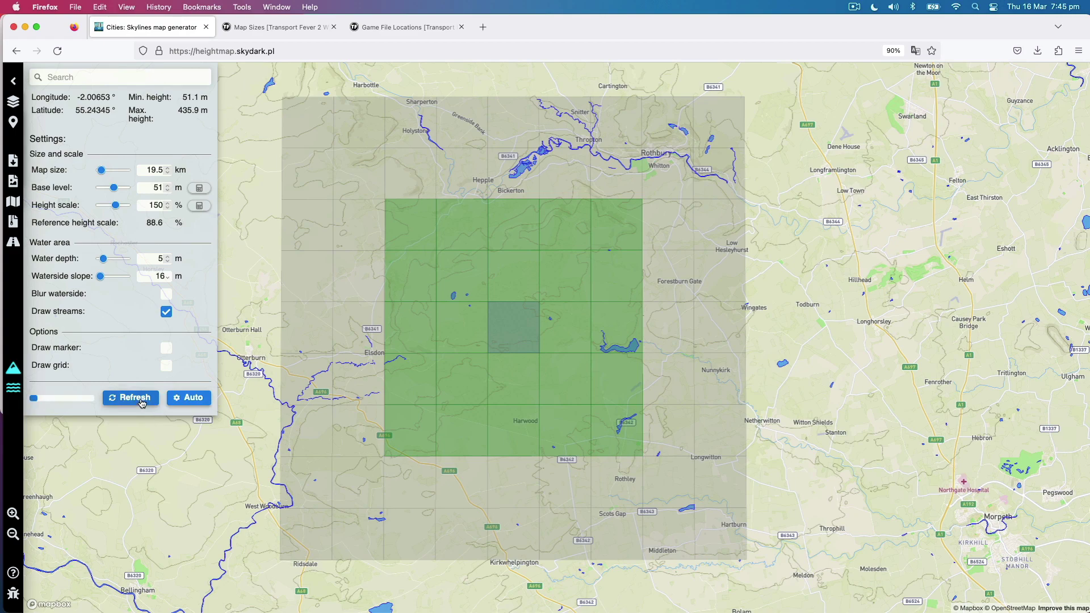
Download the rescaled area as a second PNG height map and locate the files in Finder's Downloads folder
left_click(17, 183)
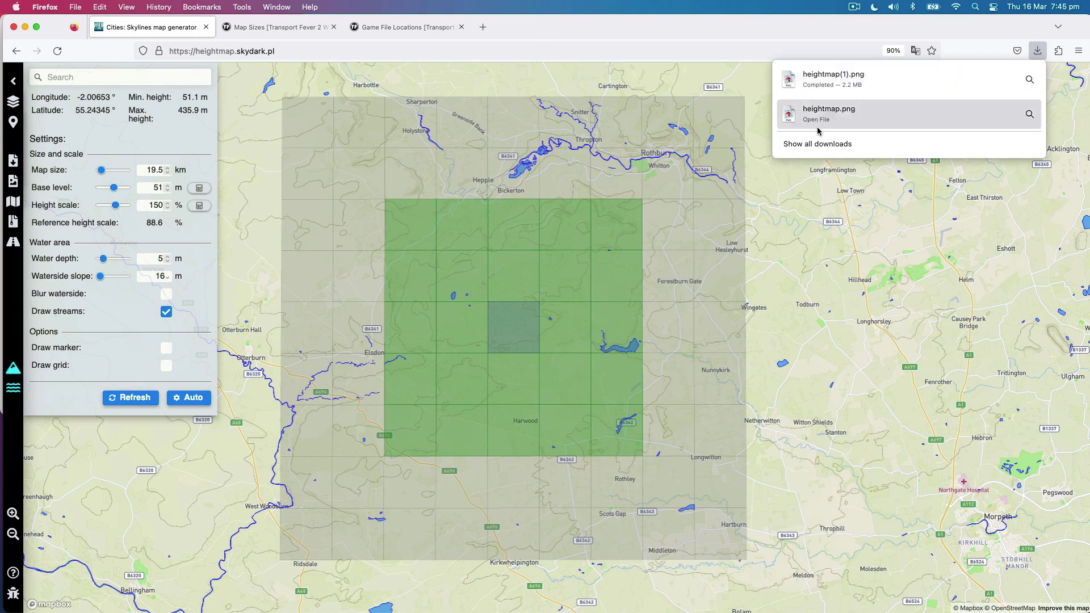
left_click(822, 144)
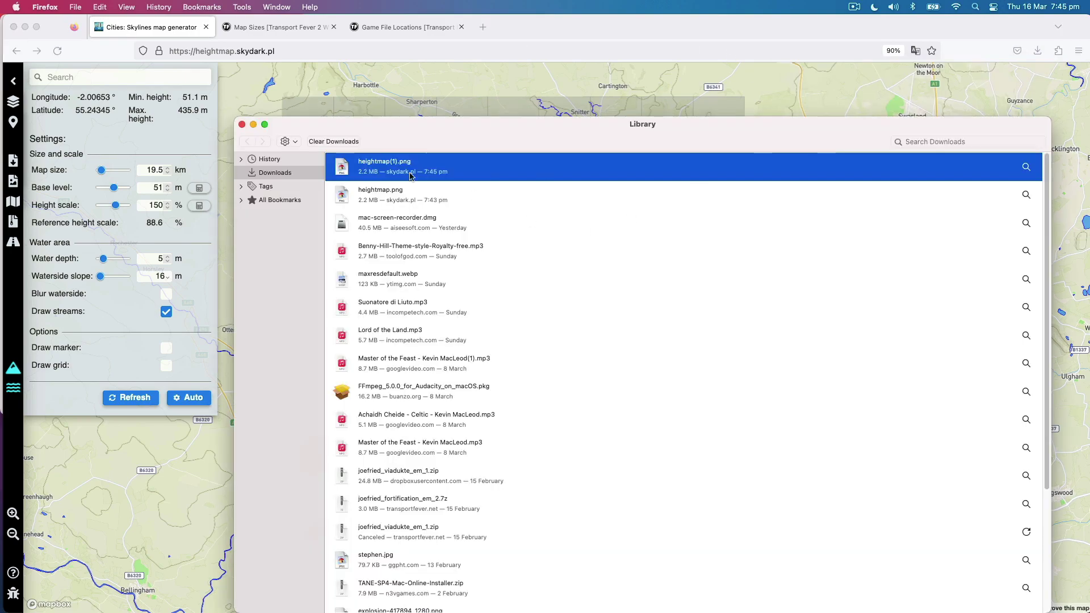
left_click(242, 124)
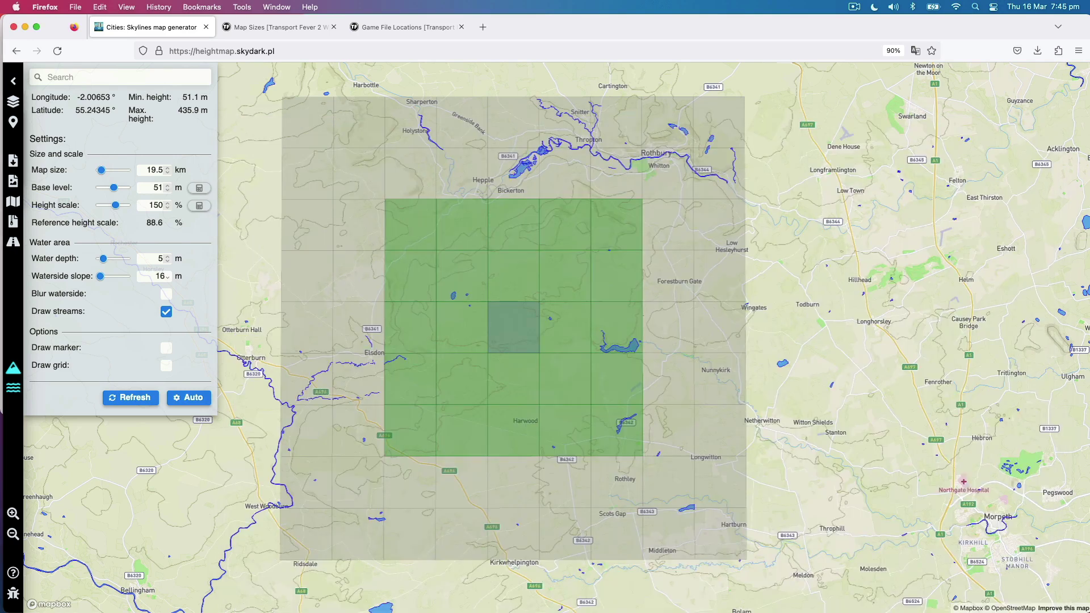
left_click(105, 587)
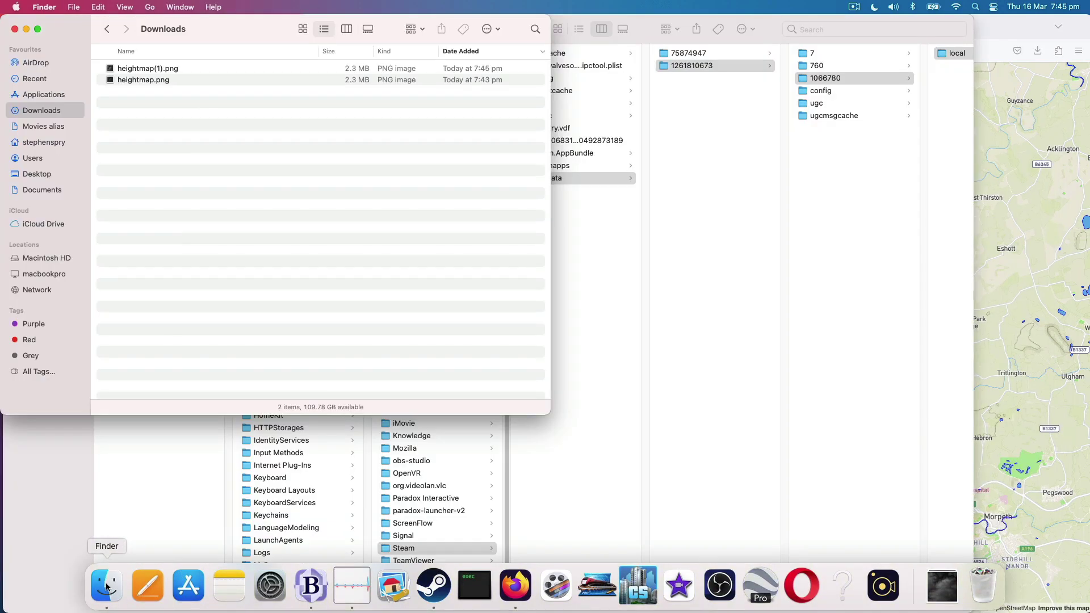
Rename the downloaded heightmap.png in the Downloads folder as heightmap100.png
left_click_drag(204, 19, 447, 99)
left_click(389, 161)
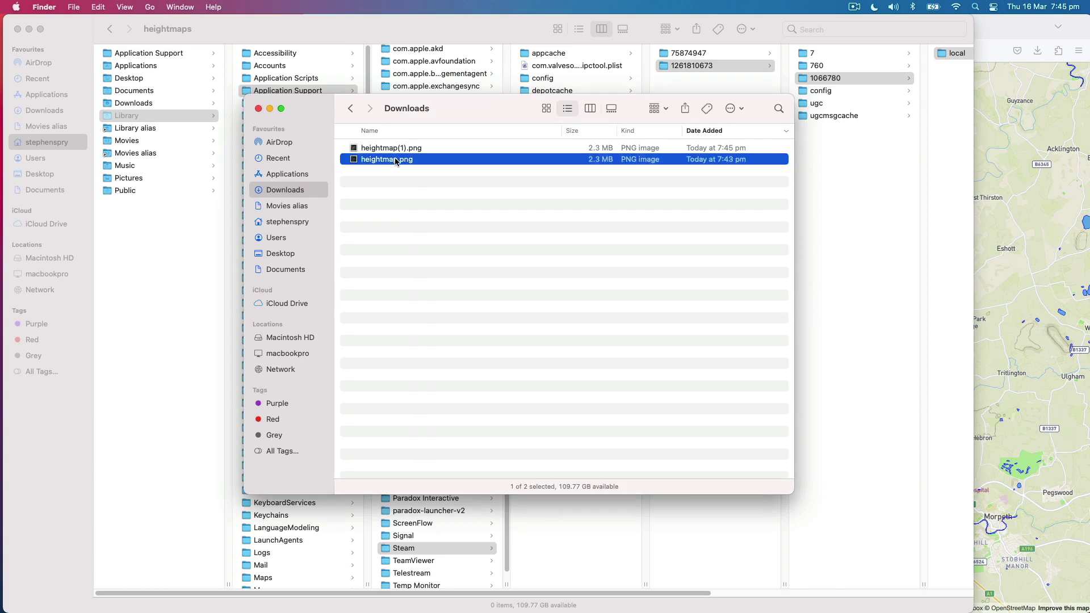
left_click(397, 162)
left_click(399, 159)
type("100")
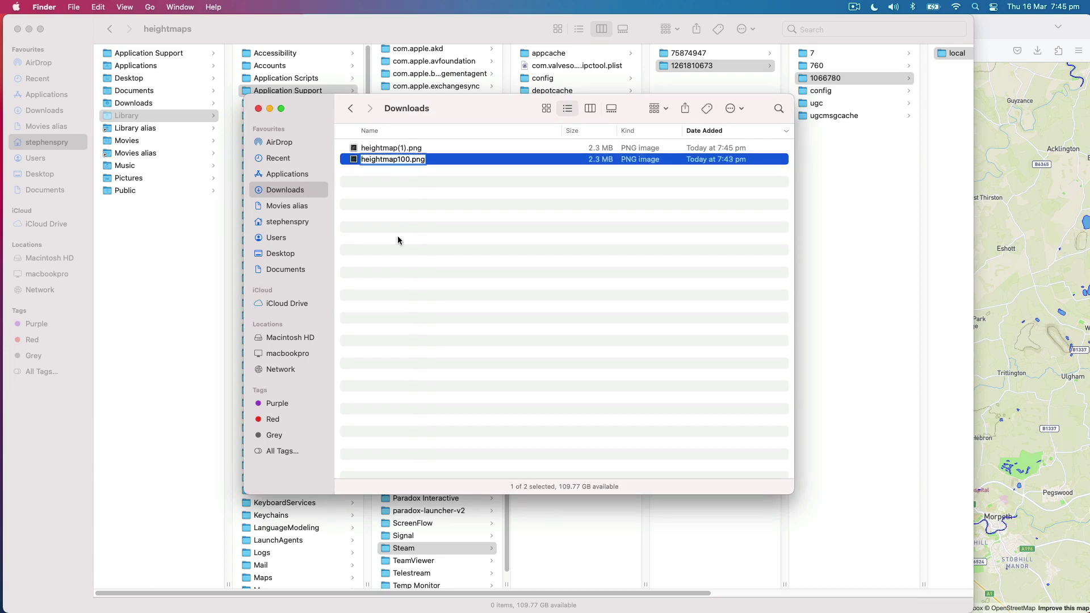
key("Return")
Rename the second downloaded file, heightmap(1).png, as heightmap150.png
left_click(409, 149)
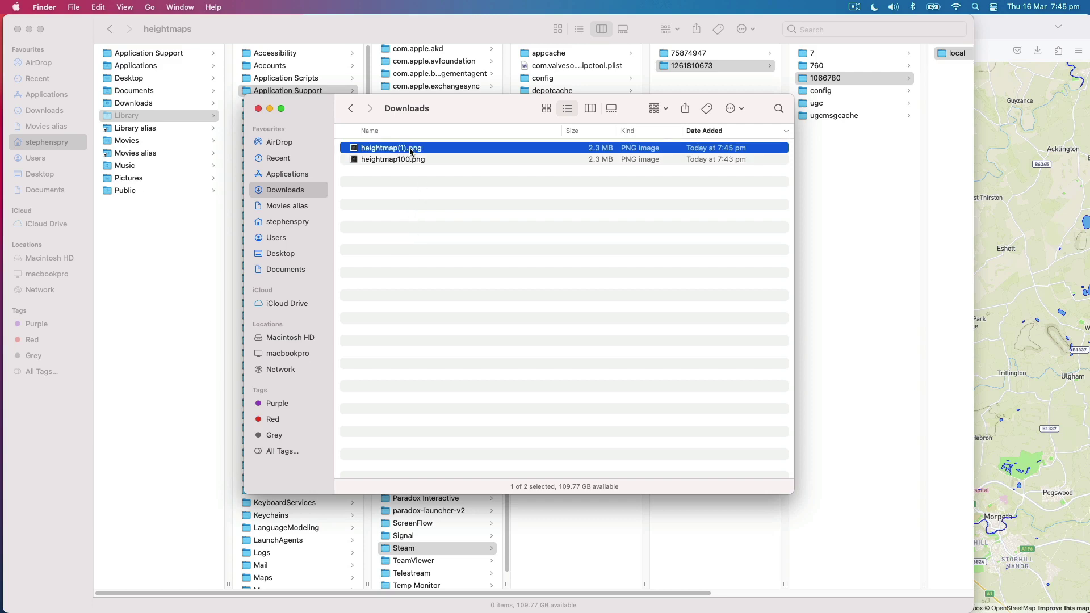
key("Return")
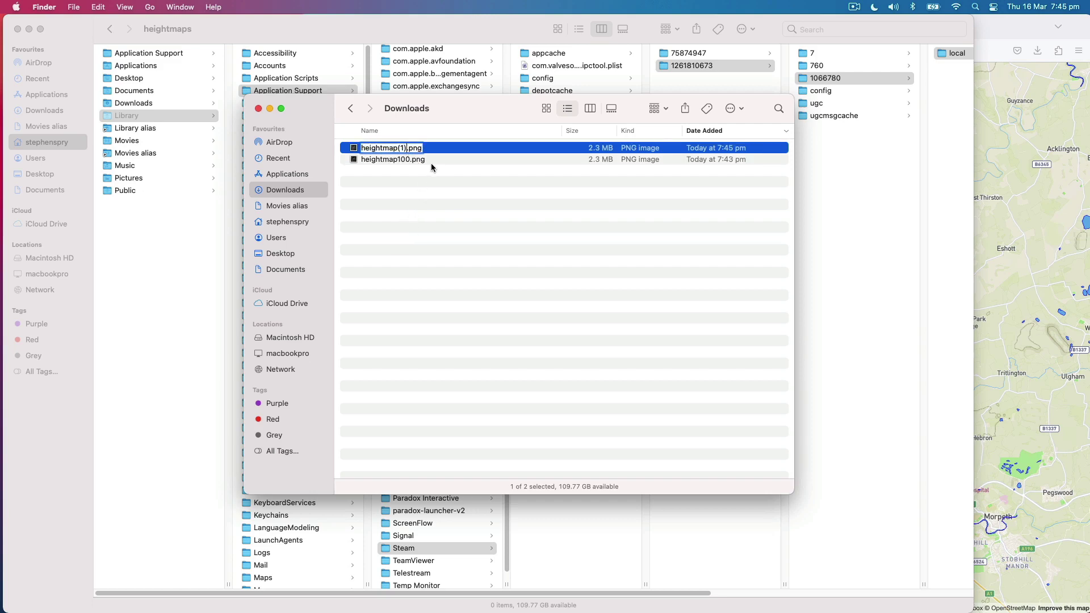
key("BackSpace")
key("BackSpace")
key("BackSpace")
type("150")
key("Return")
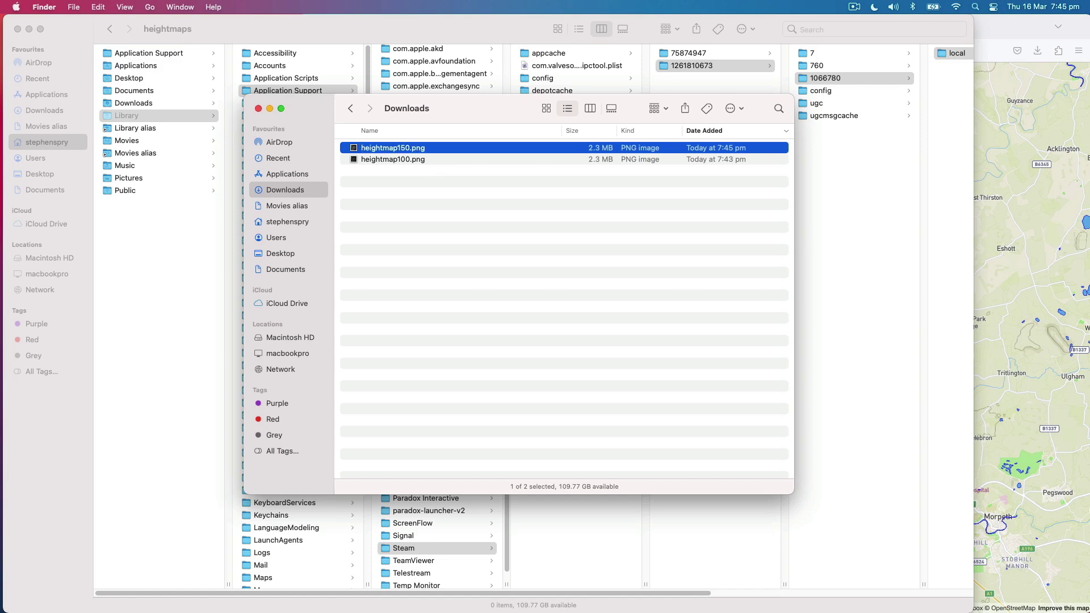
left_click_drag(462, 104, 459, 131)
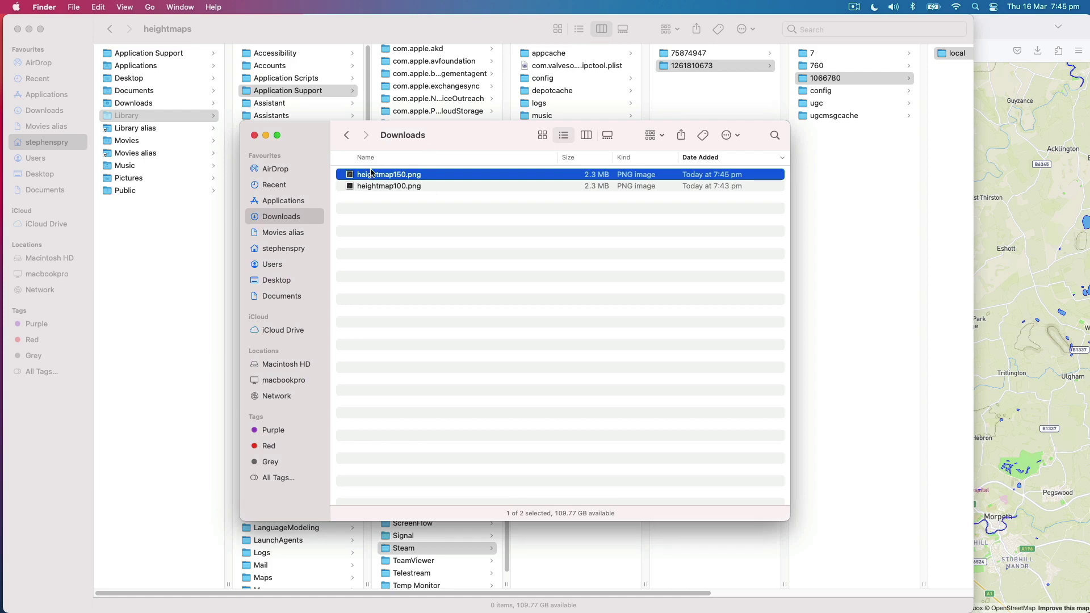
Check the selected area in Firefox's map generator, and open heightmap100.png from Finder's Downloads folder in GraphicConverter
mouse_move(441, 609)
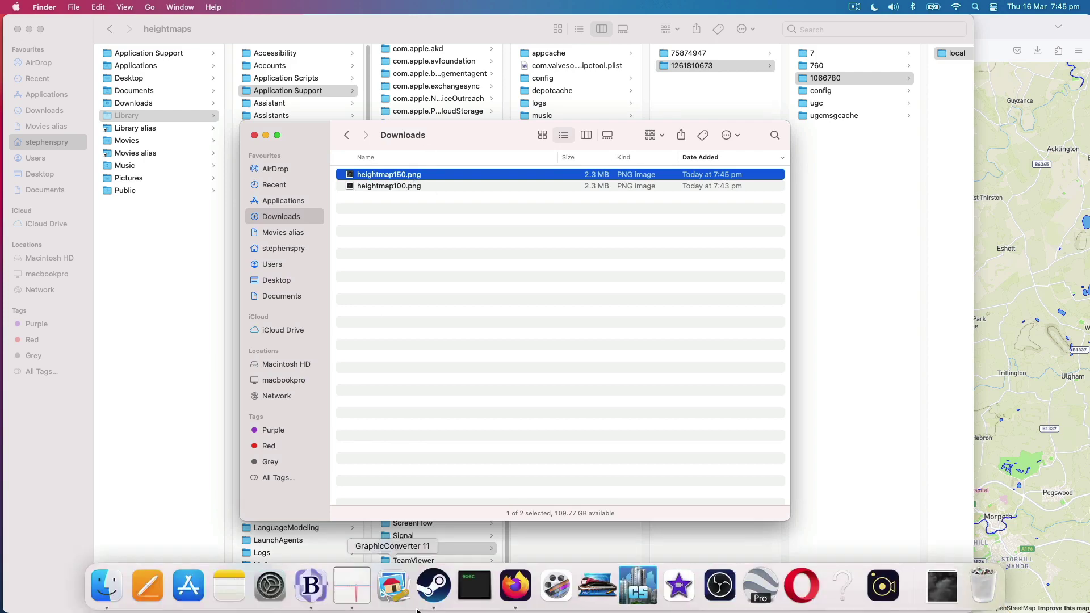
left_click(509, 598)
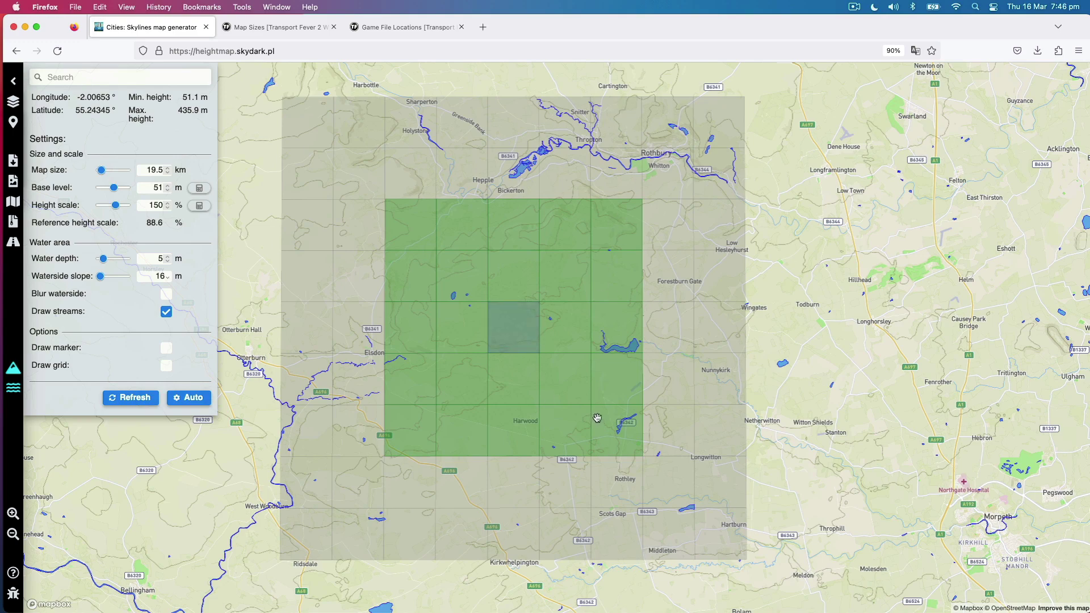
mouse_move(500, 607)
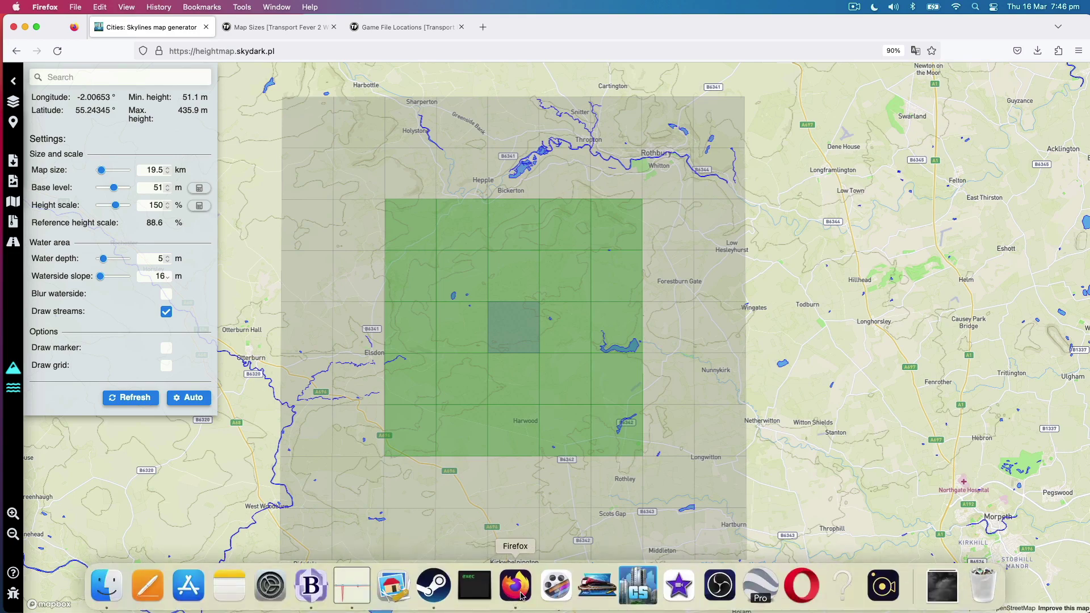
left_click(114, 586)
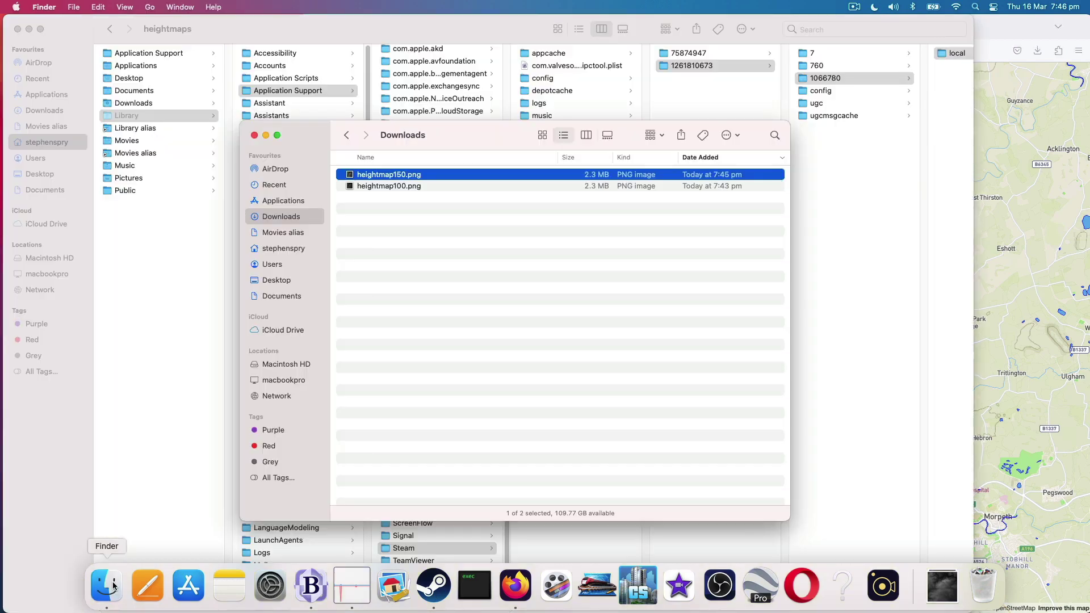
left_click(395, 186)
double_click(394, 188)
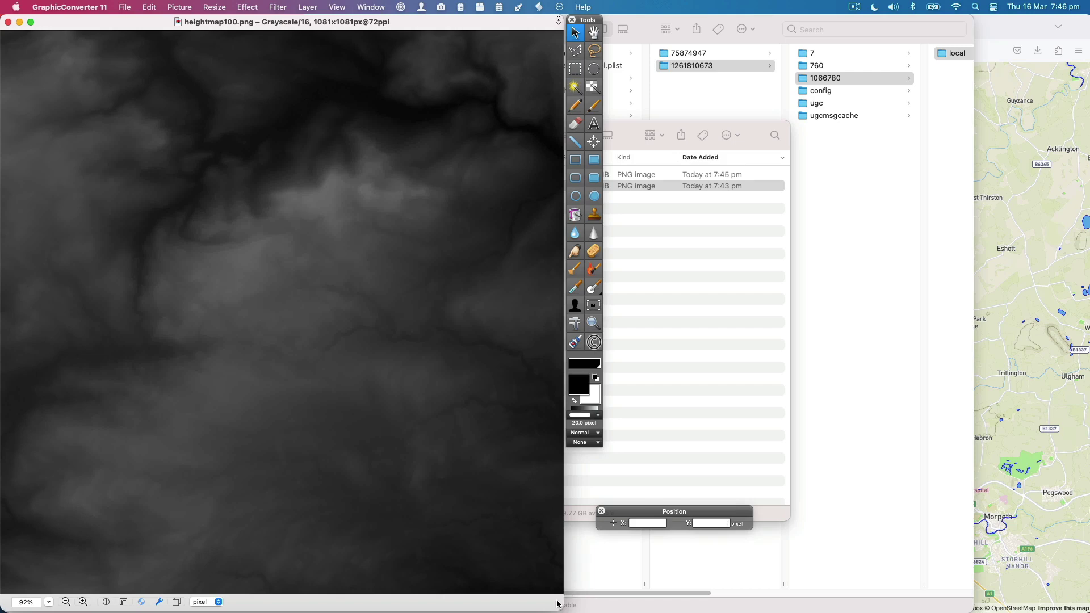
left_click_drag(557, 604, 794, 573)
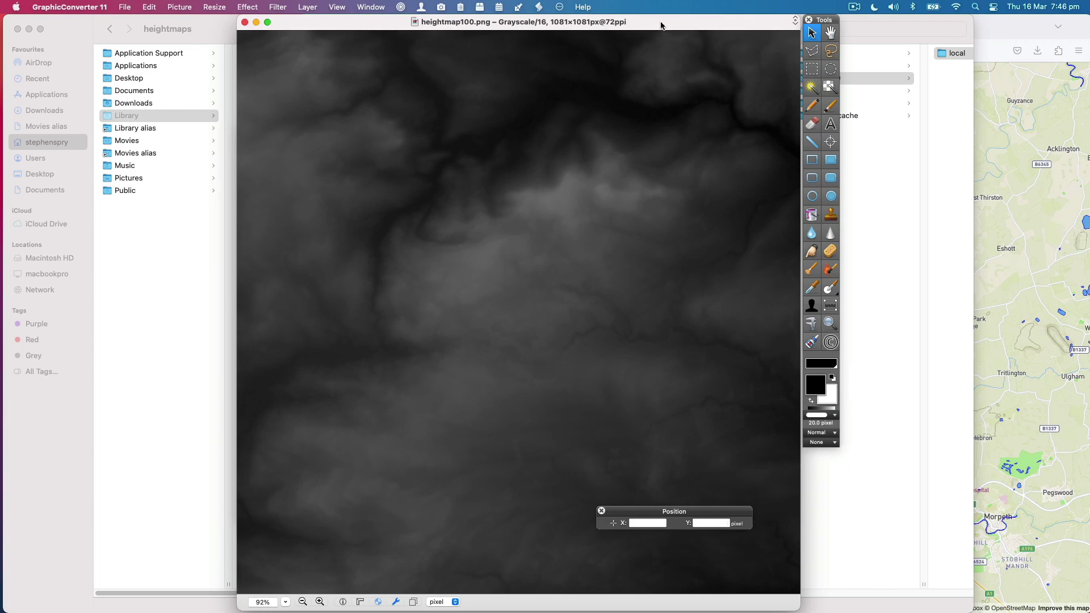
left_click_drag(661, 26, 646, 25)
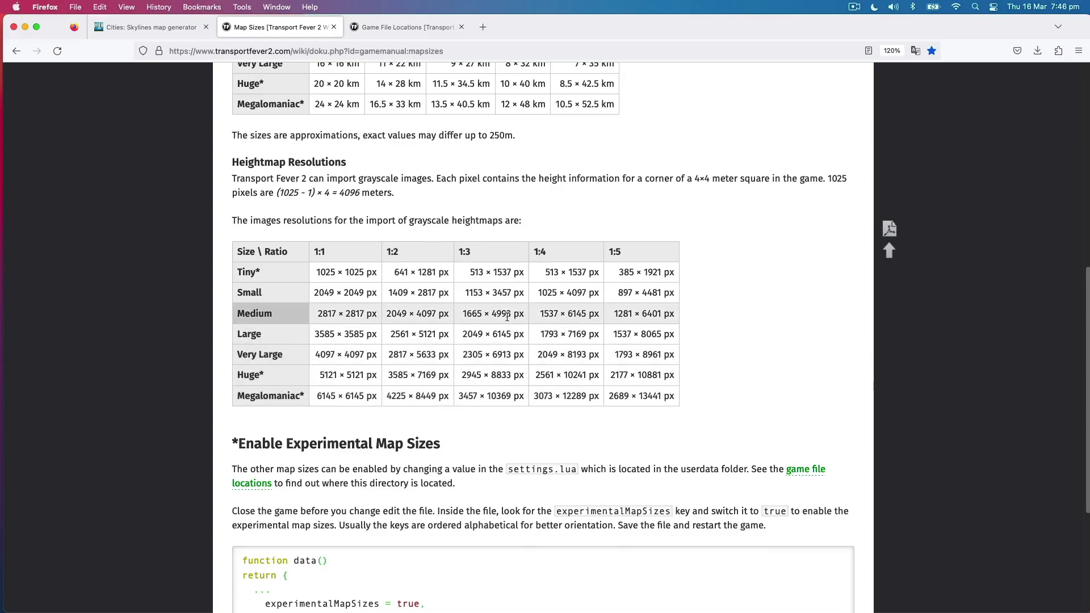
Copy the 4993 px height of the Medium 1:3 heightmap resolution from the Map Sizes wiki page
double_click(503, 314)
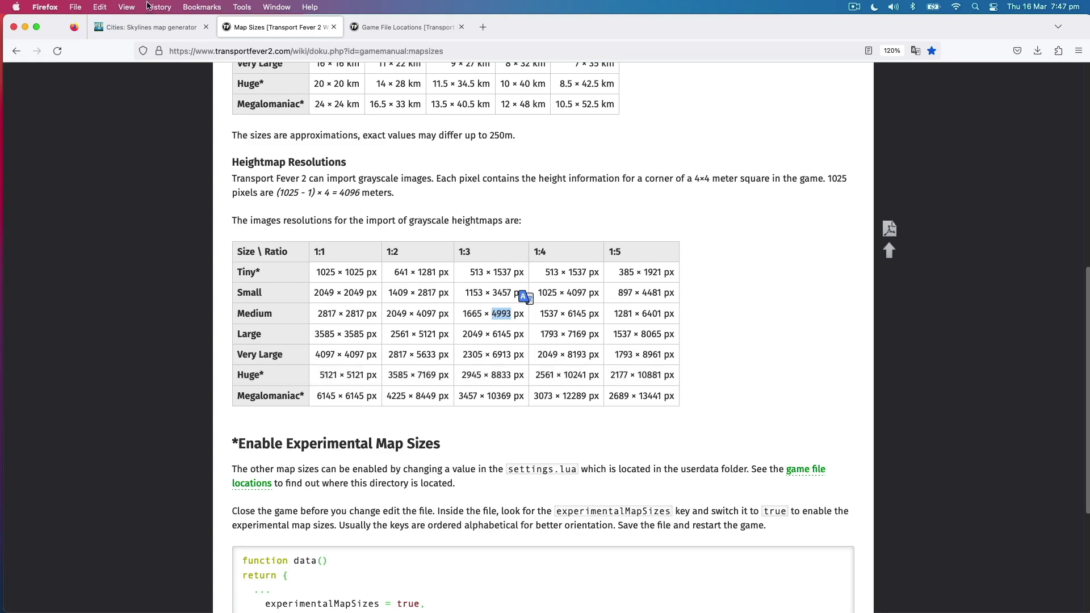
left_click(98, 5)
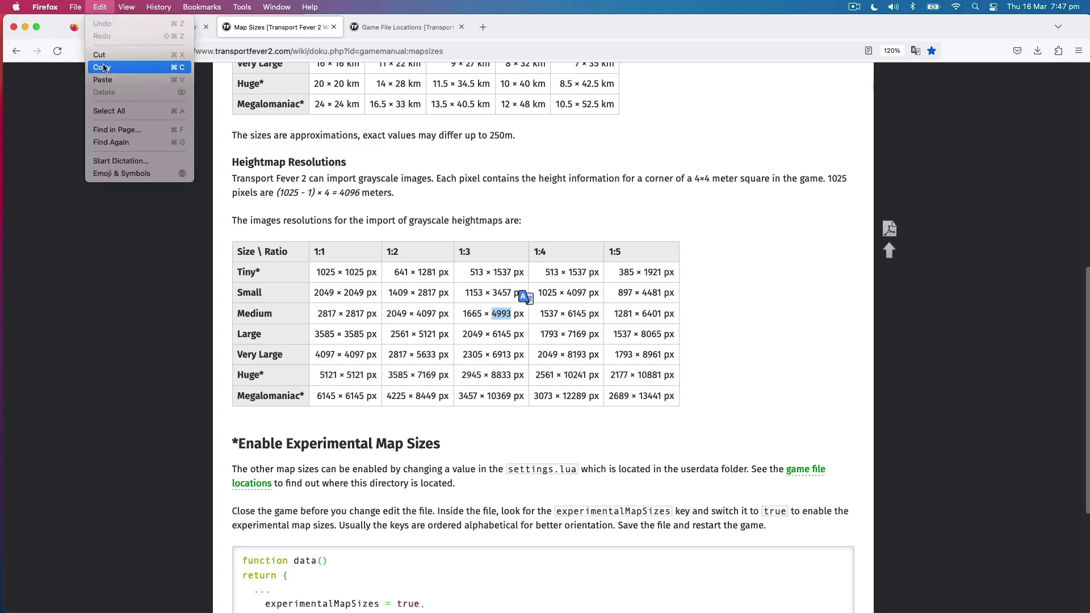
left_click(105, 68)
Switch to GraphicConverter and scale heightmap100.png proportionally to 4993 × 4993 pixels
mouse_move(375, 611)
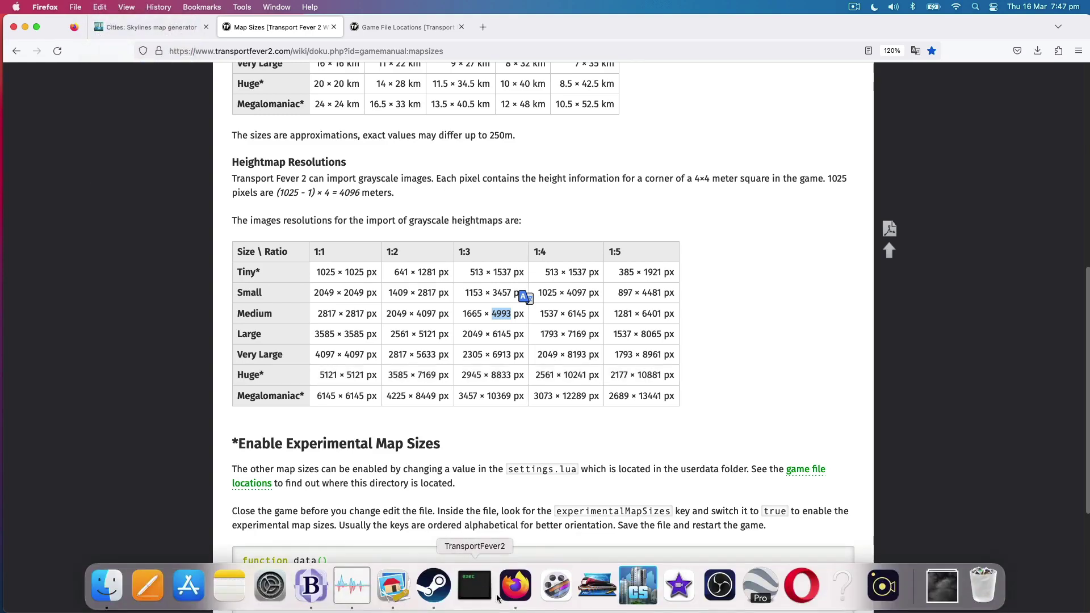
left_click(392, 599)
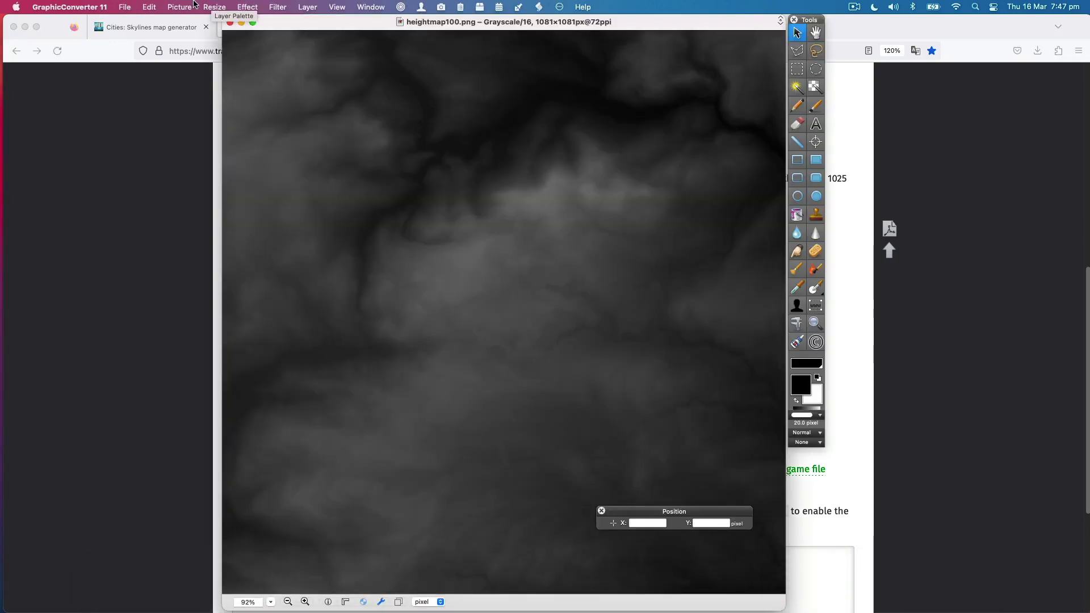
left_click(212, 6)
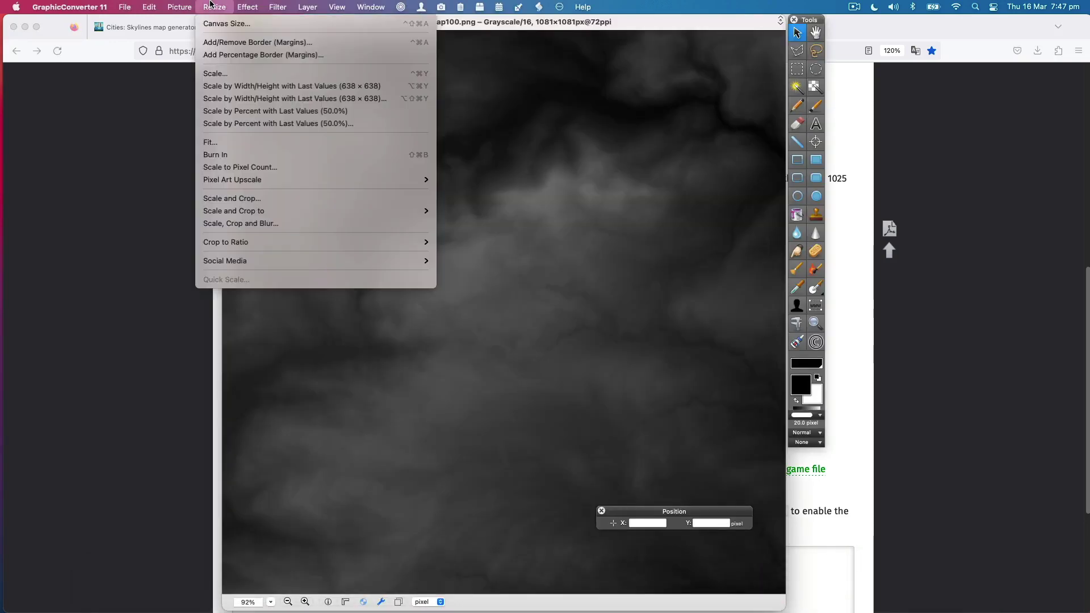
left_click(238, 80)
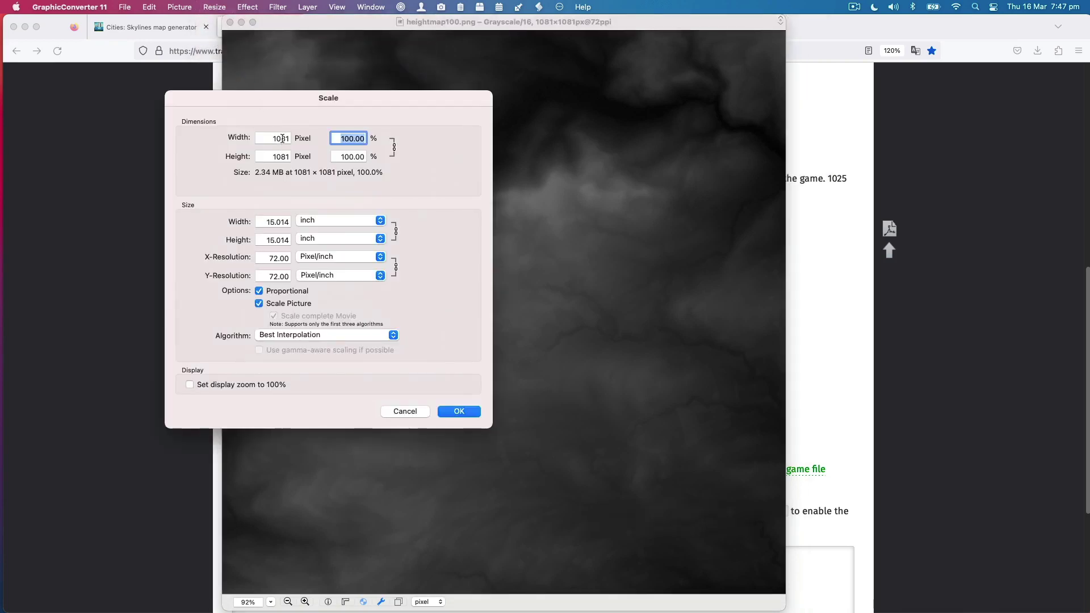
left_click(278, 158)
right_click(279, 160)
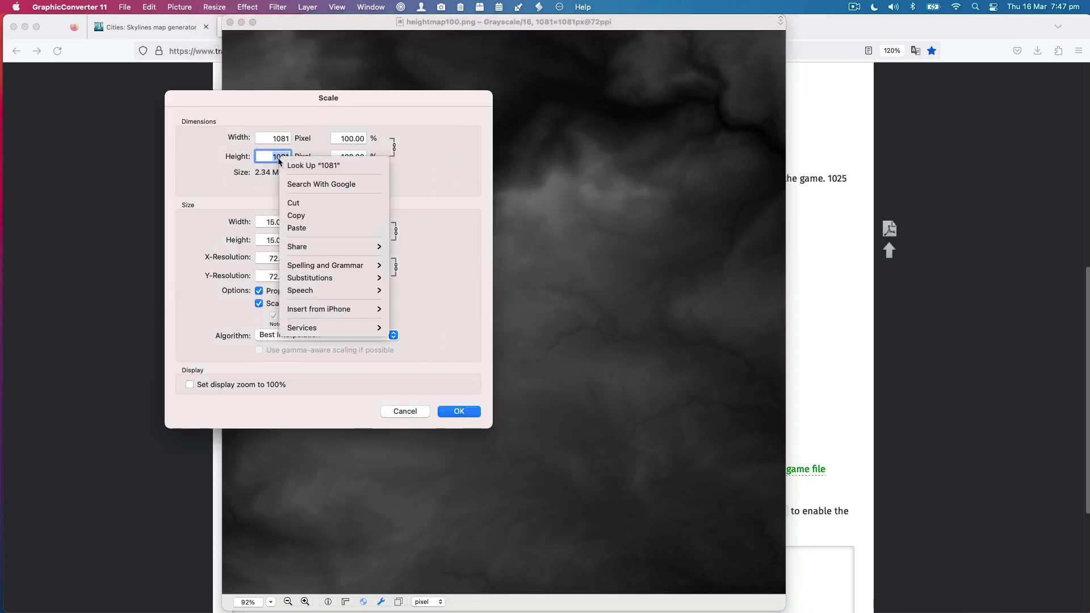
left_click(311, 227)
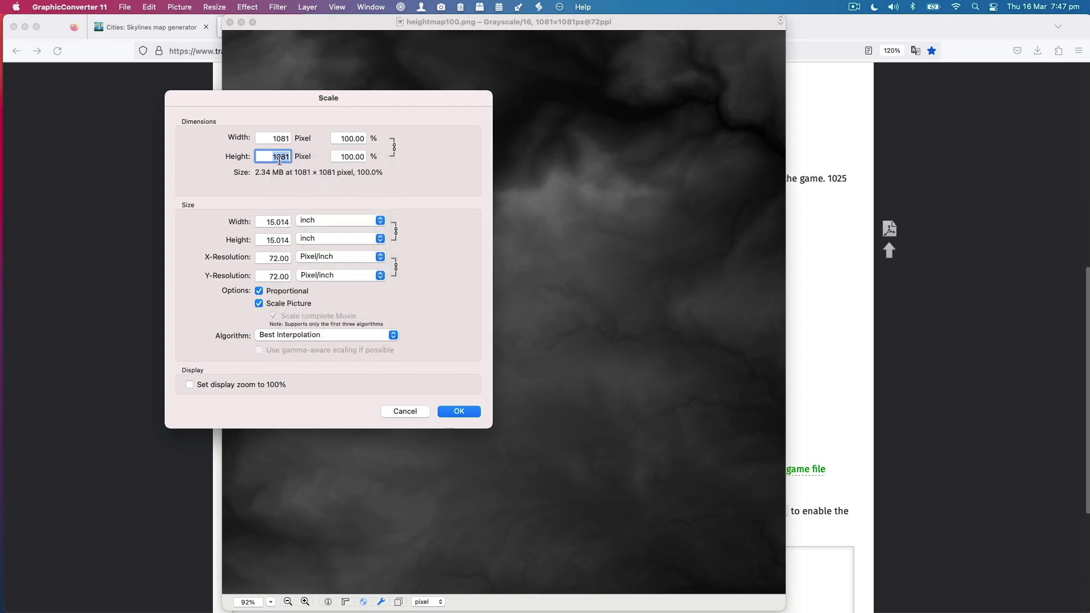
type("4993")
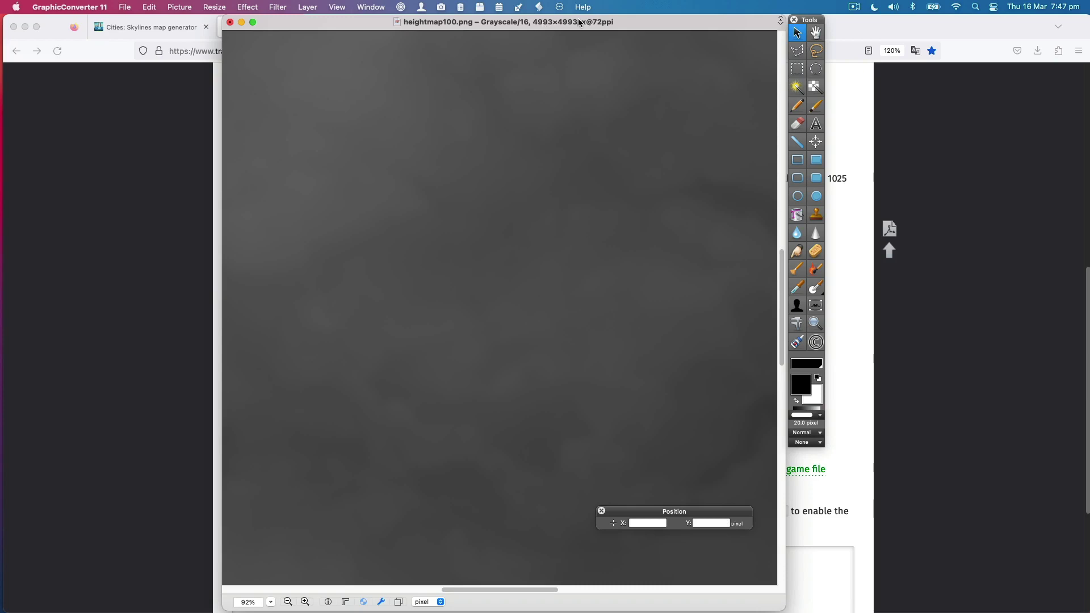
Look up the 1665 px width for the Medium 1:3 map in Firefox and return to GraphicConverter
mouse_move(349, 610)
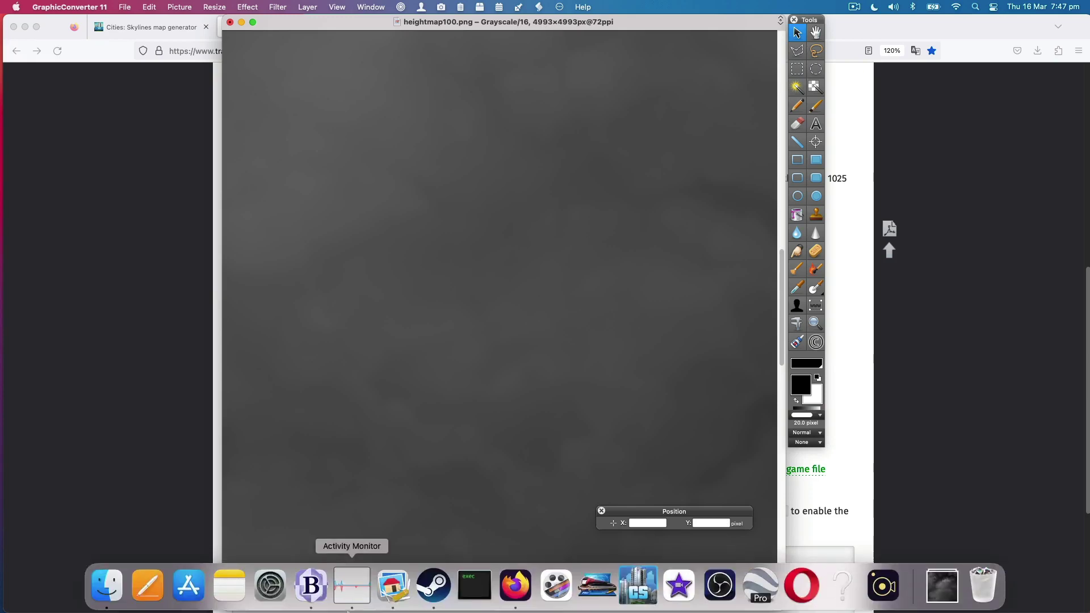
left_click(514, 586)
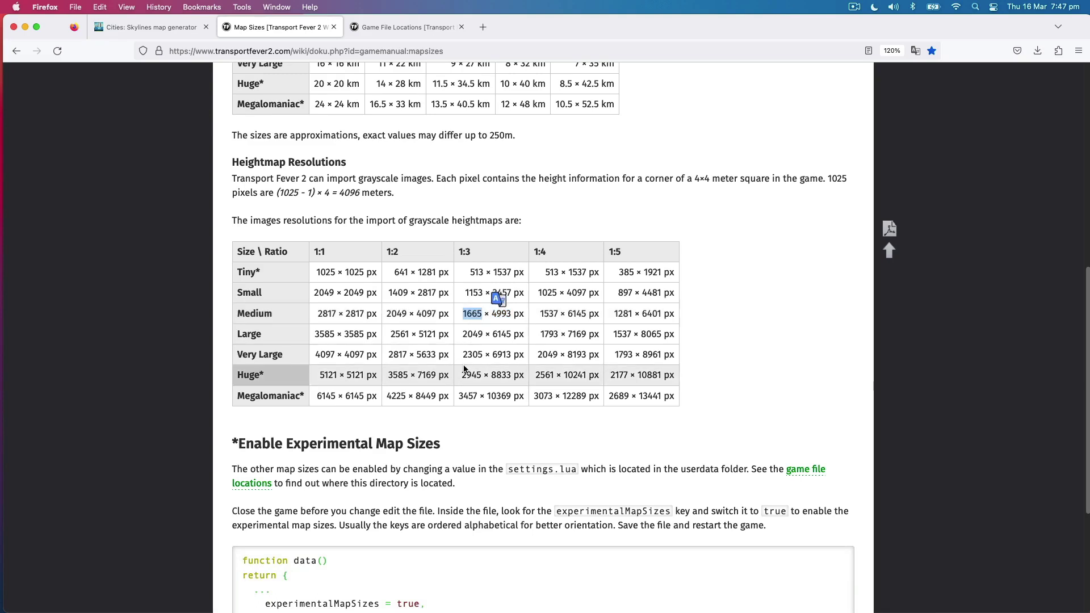
key("super+Tab")
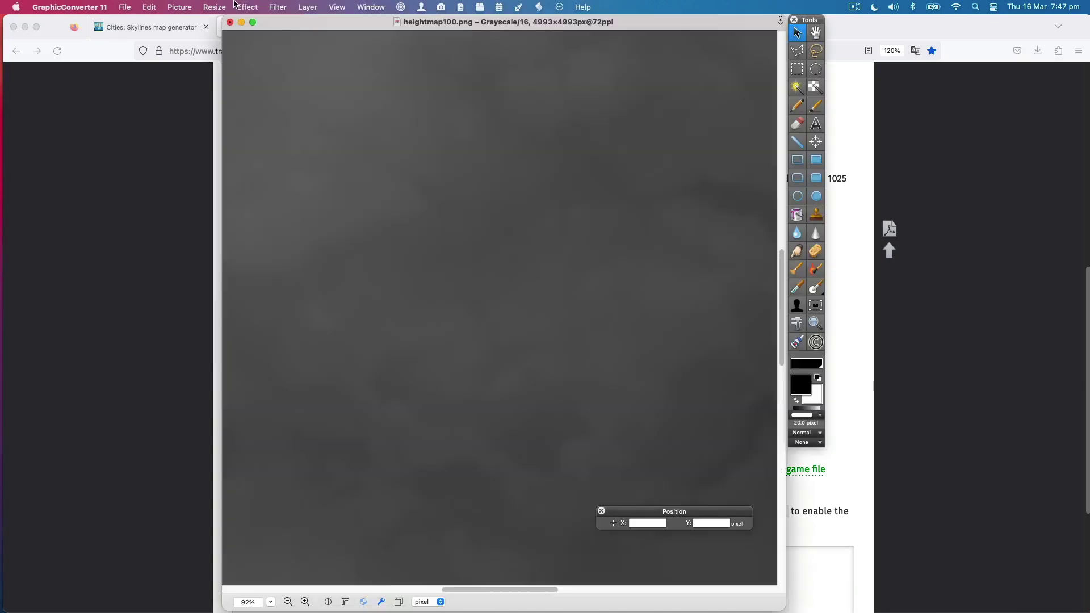
Set the canvas width to 1665 pixels, anchored at the middle of the image's right edge, apply it, and undo the crop
left_click(218, 6)
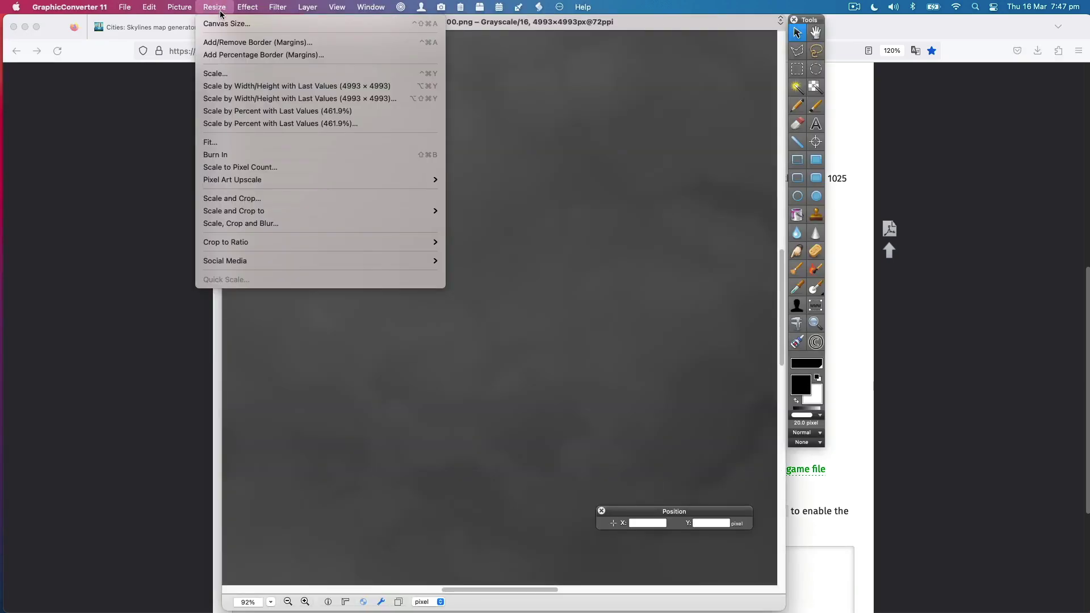
left_click(223, 24)
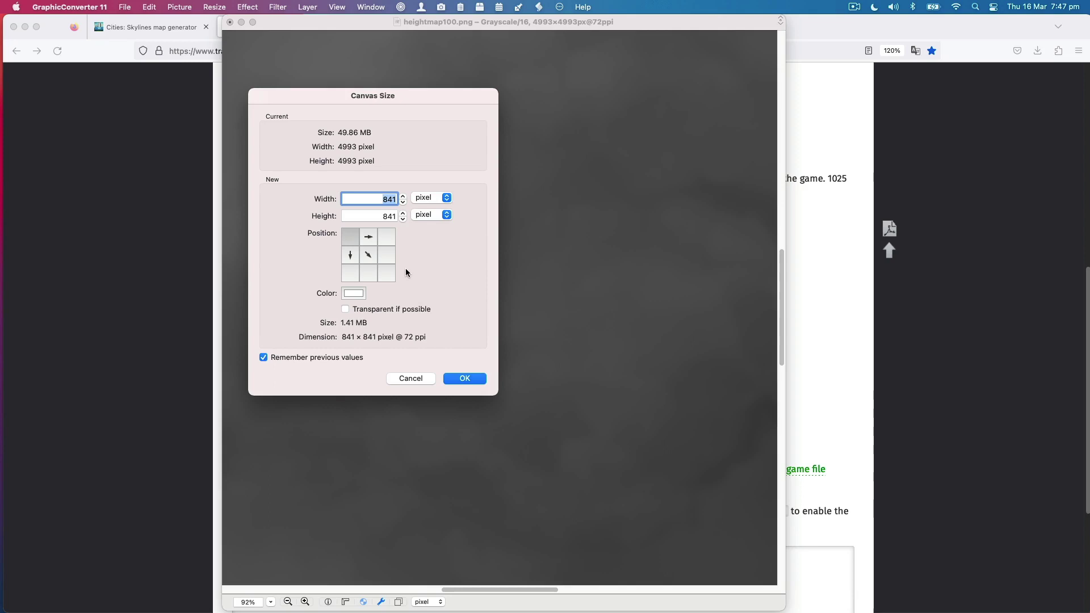
left_click(387, 256)
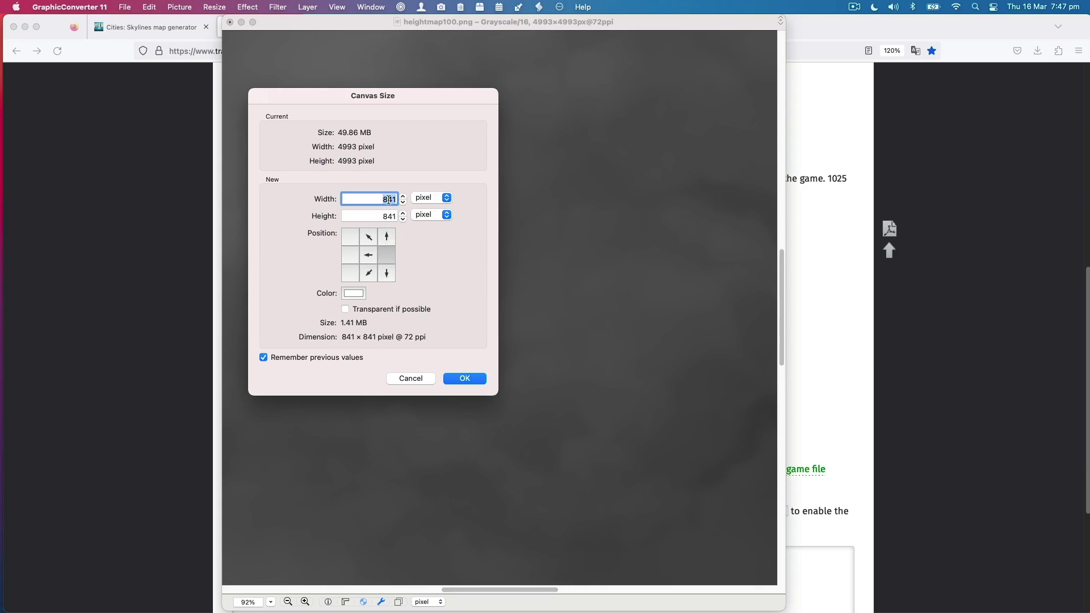
type("1665")
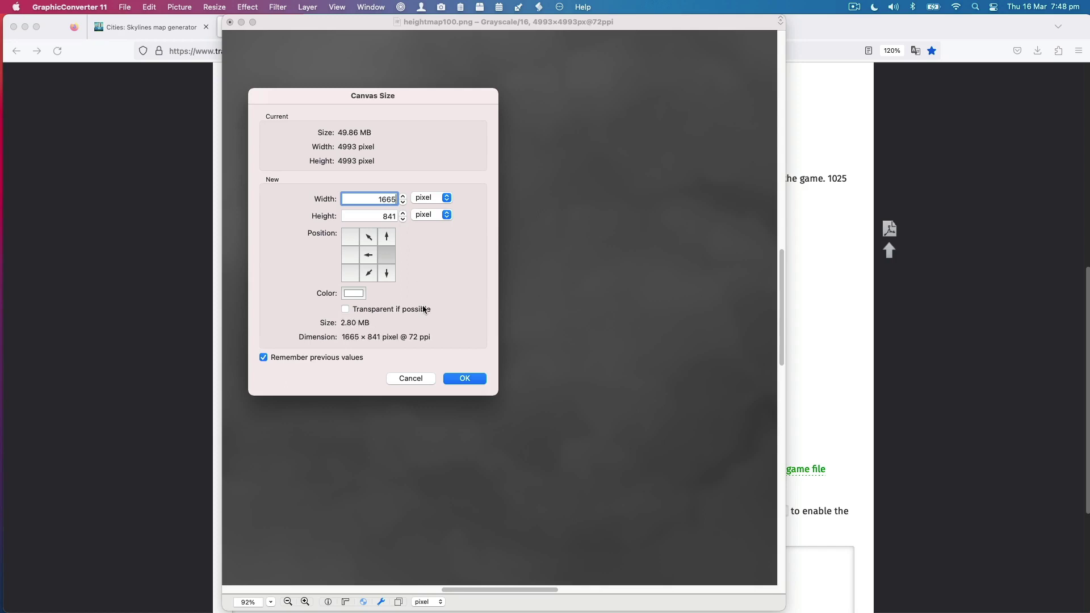
left_click(473, 381)
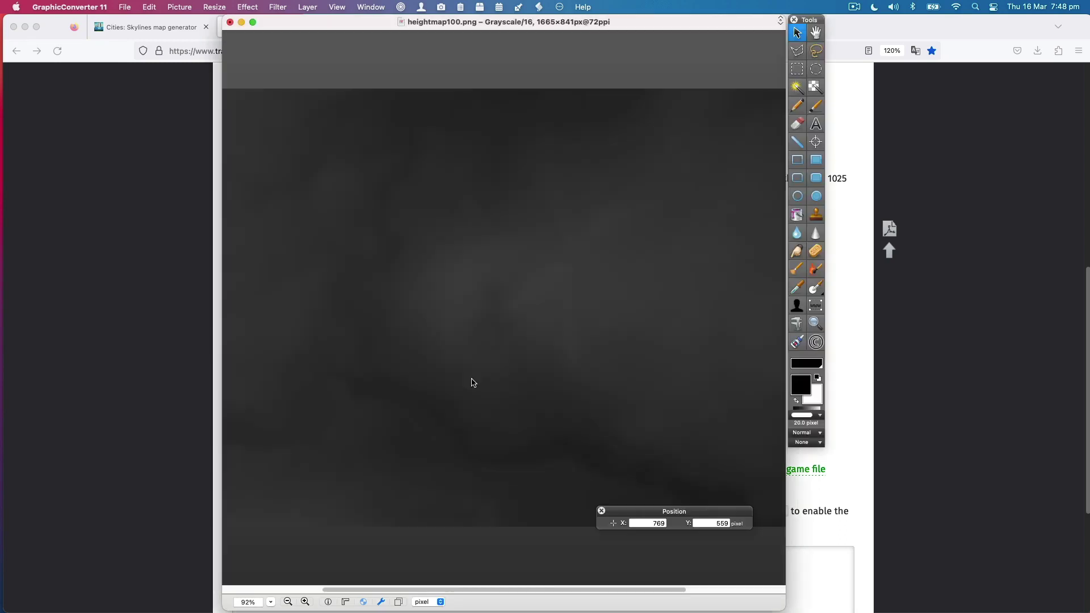
key("super+z")
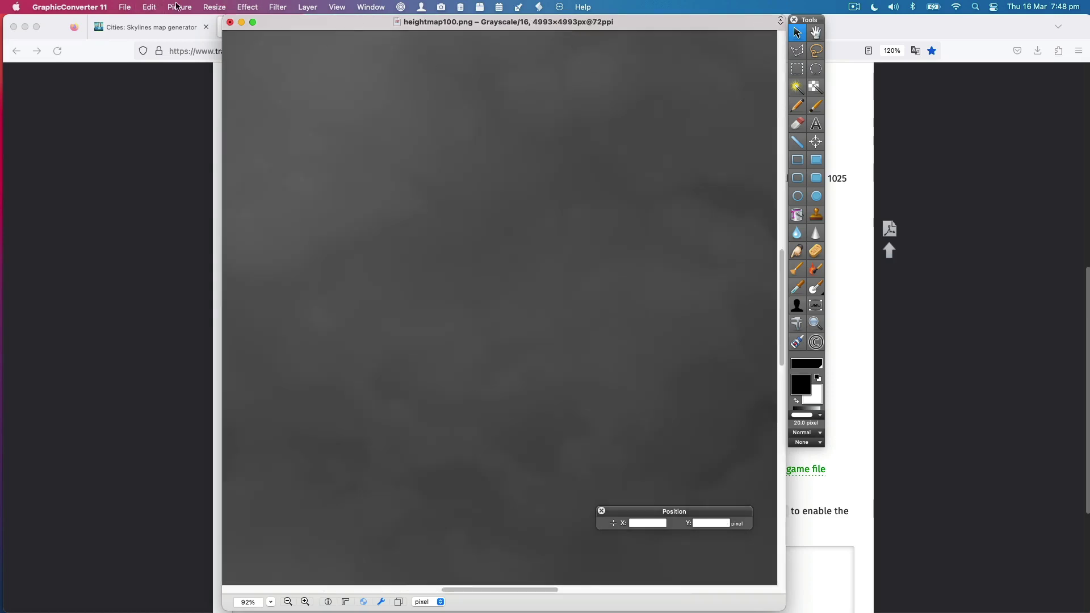
Set the canvas height to 4993 pixels and apply the 1665 × 4993 pixel canvas size to heightmap100.png
left_click(215, 6)
left_click(223, 25)
key("Tab")
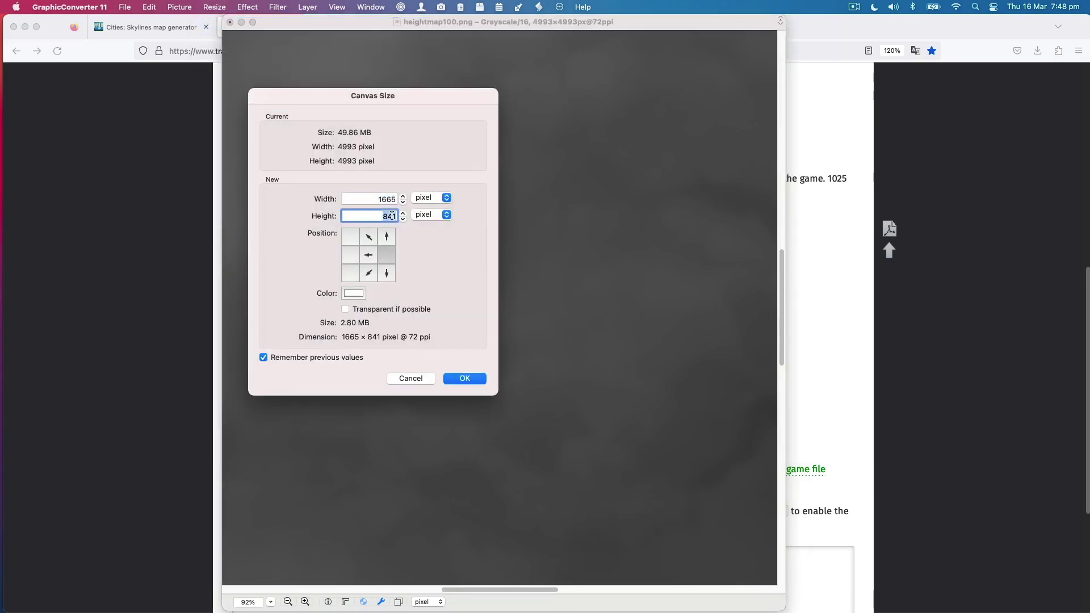
type("4993")
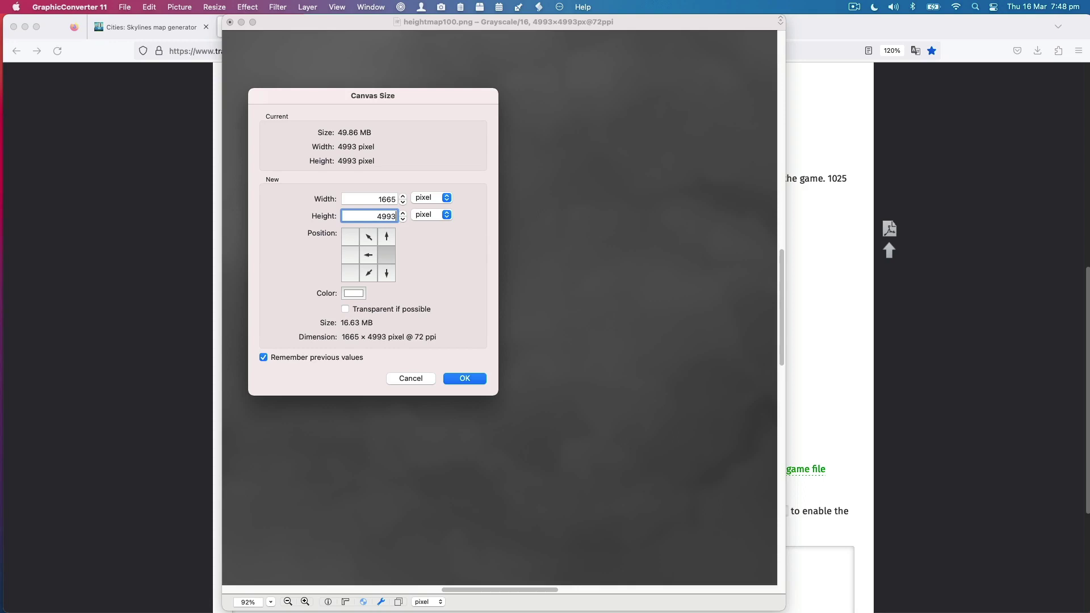
left_click(469, 379)
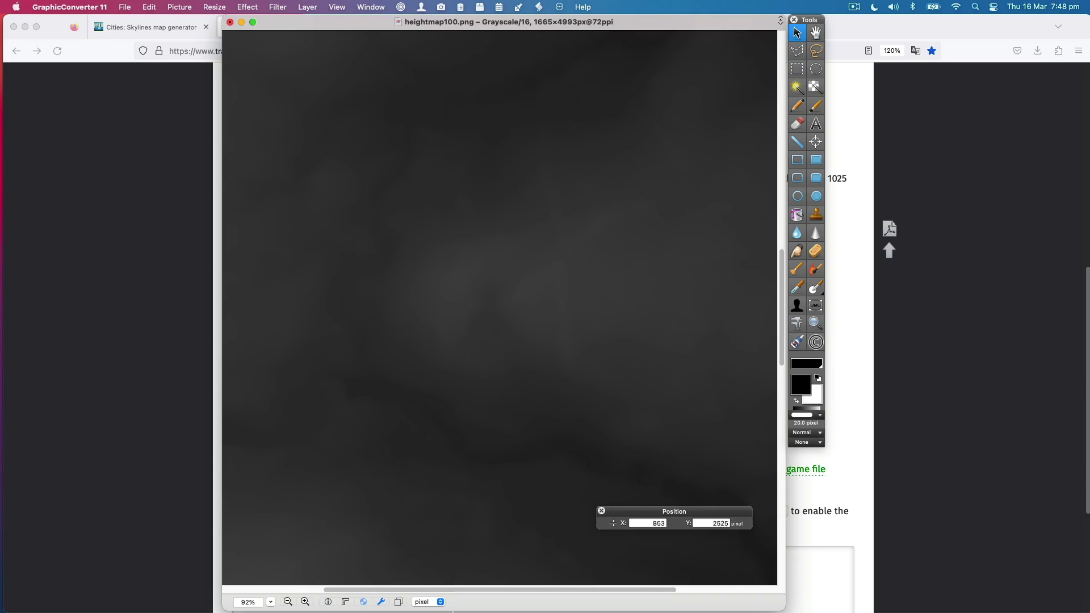
mouse_move(446, 607)
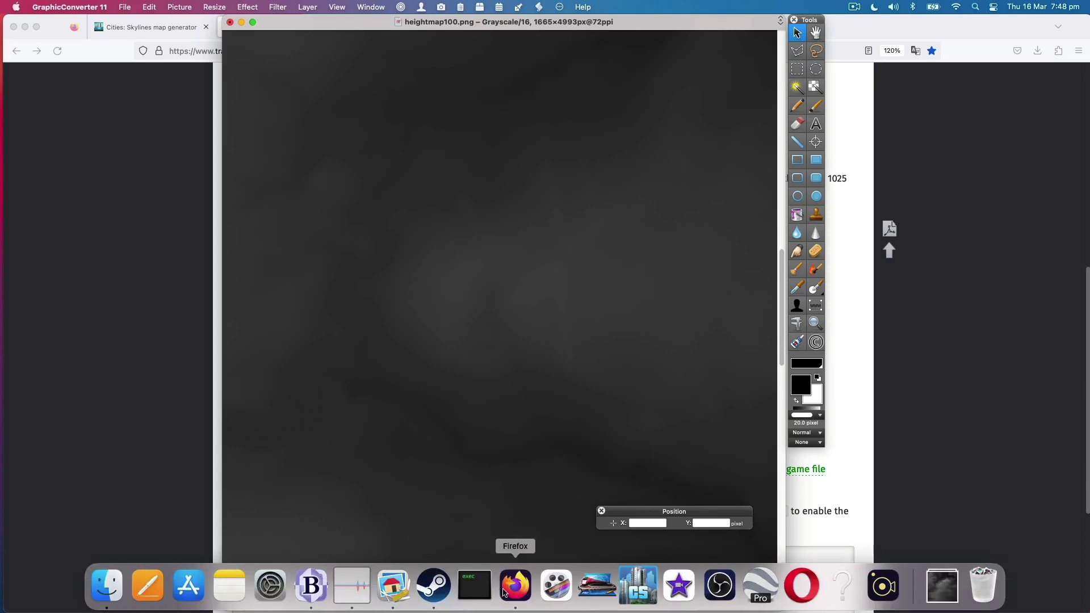
Check the Medium 1:3 resolution in Firefox again, return to GraphicConverter and save the altered heightmap100.png
left_click(504, 593)
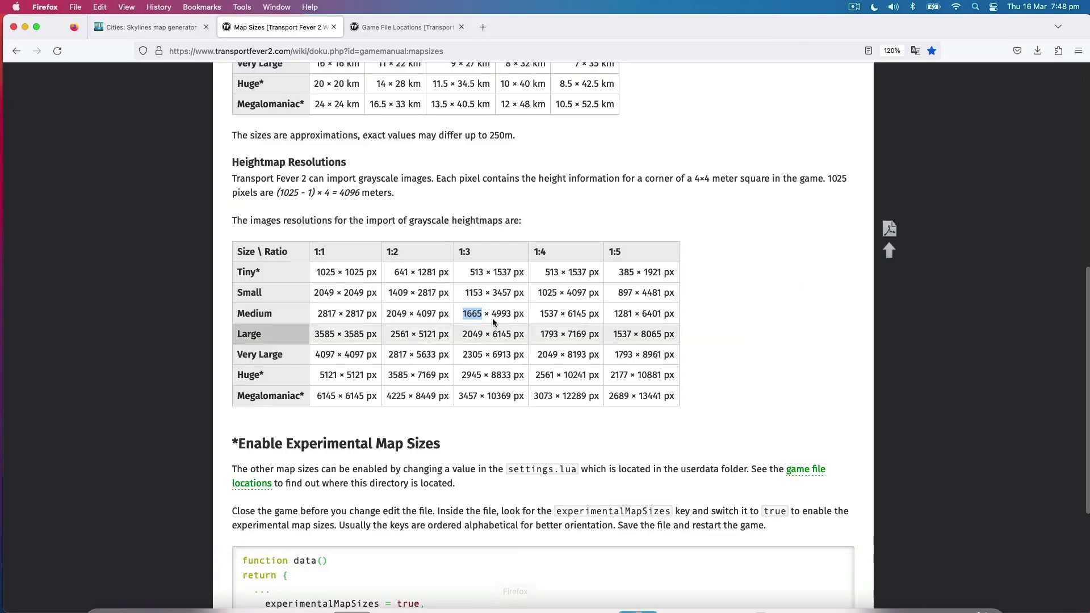
mouse_move(398, 610)
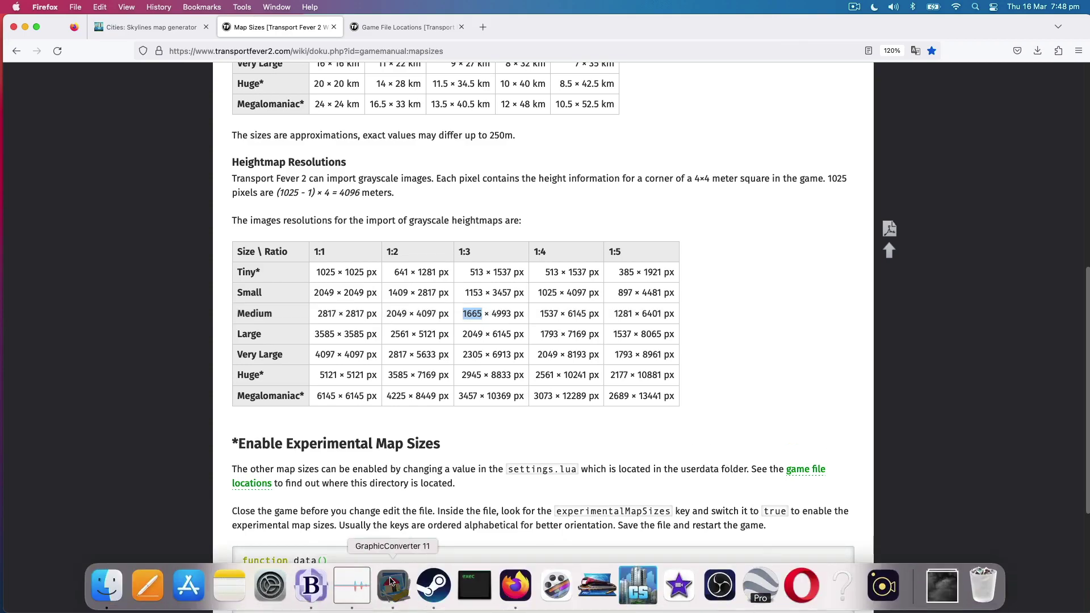
left_click(392, 582)
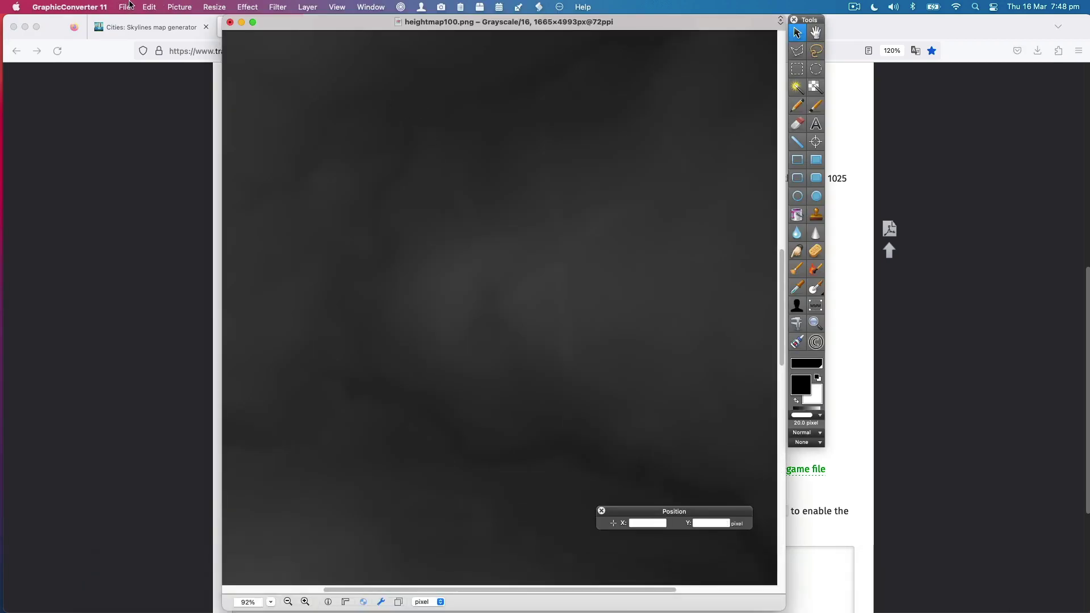
left_click(126, 7)
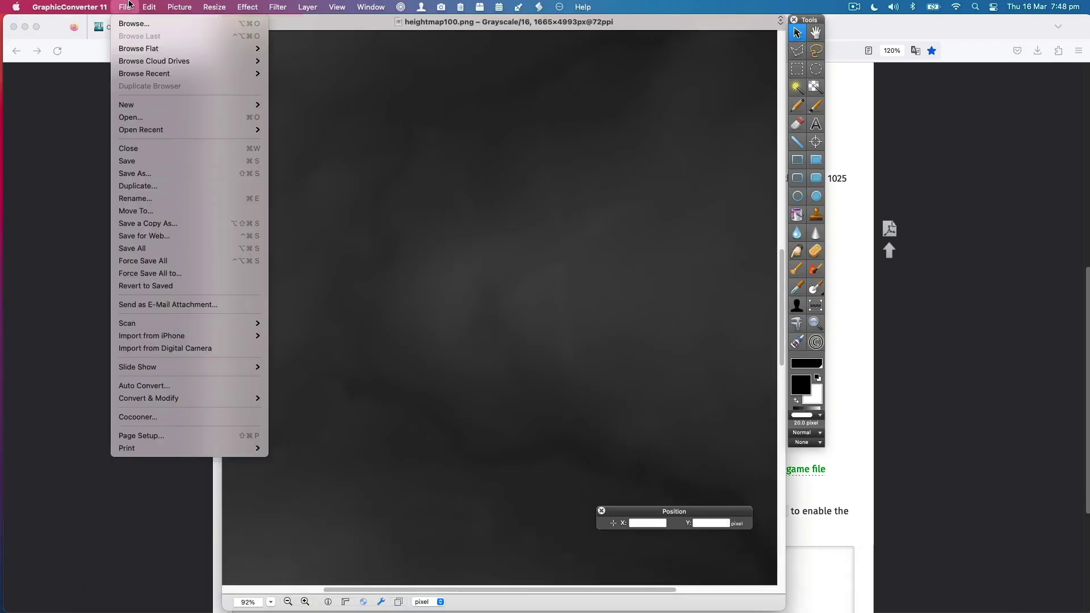
left_click(132, 165)
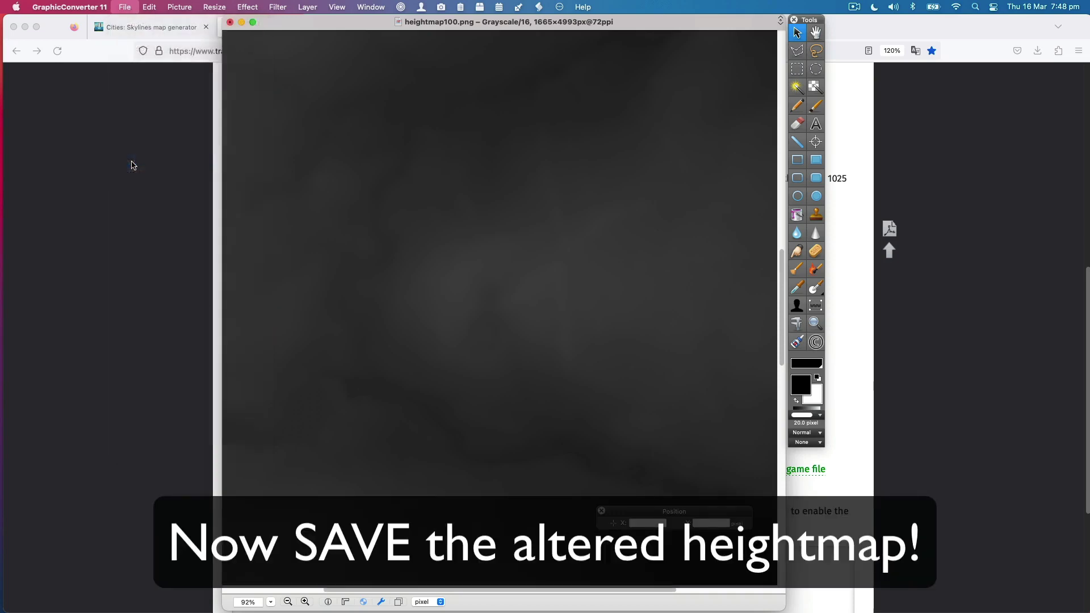
Open heightmap150.png from the Downloads folder in GraphicConverter and scale it proportionally to 4993 × 4993 pixels
left_click(109, 585)
double_click(405, 178)
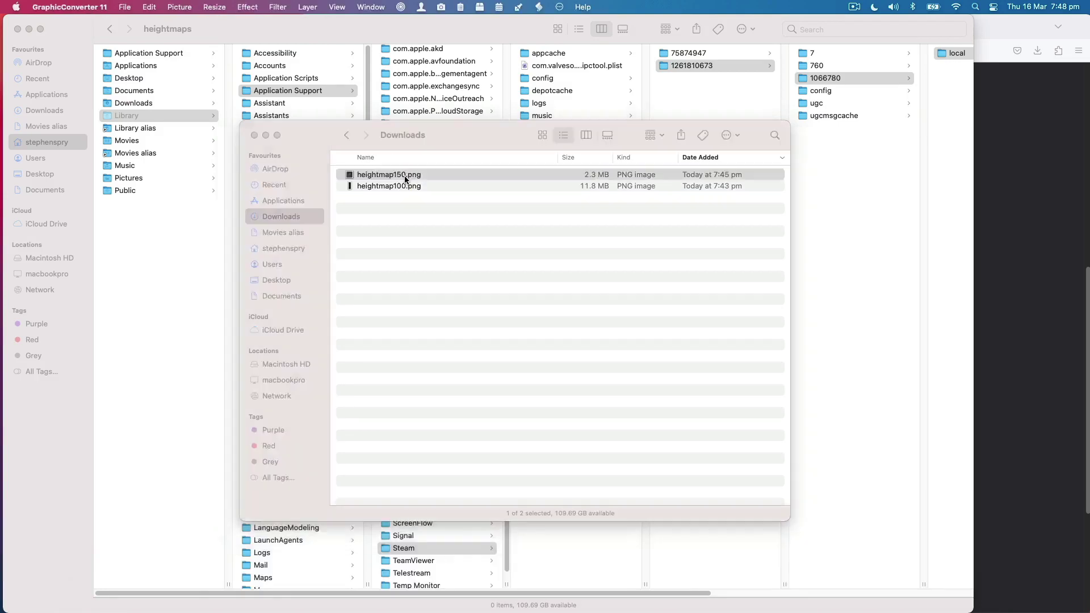
left_click(216, 7)
left_click(226, 75)
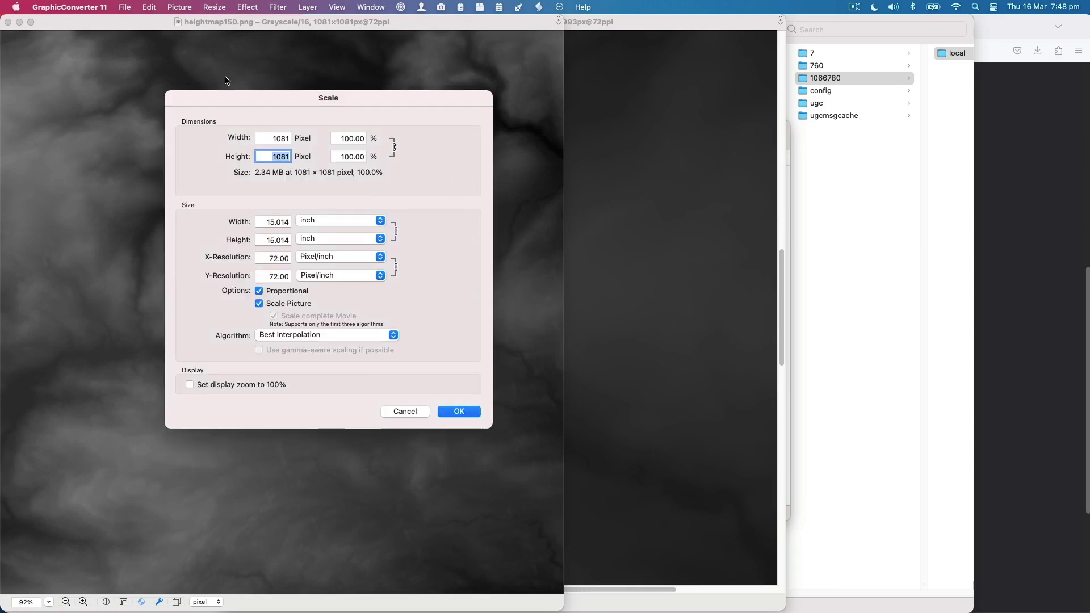
type("4993")
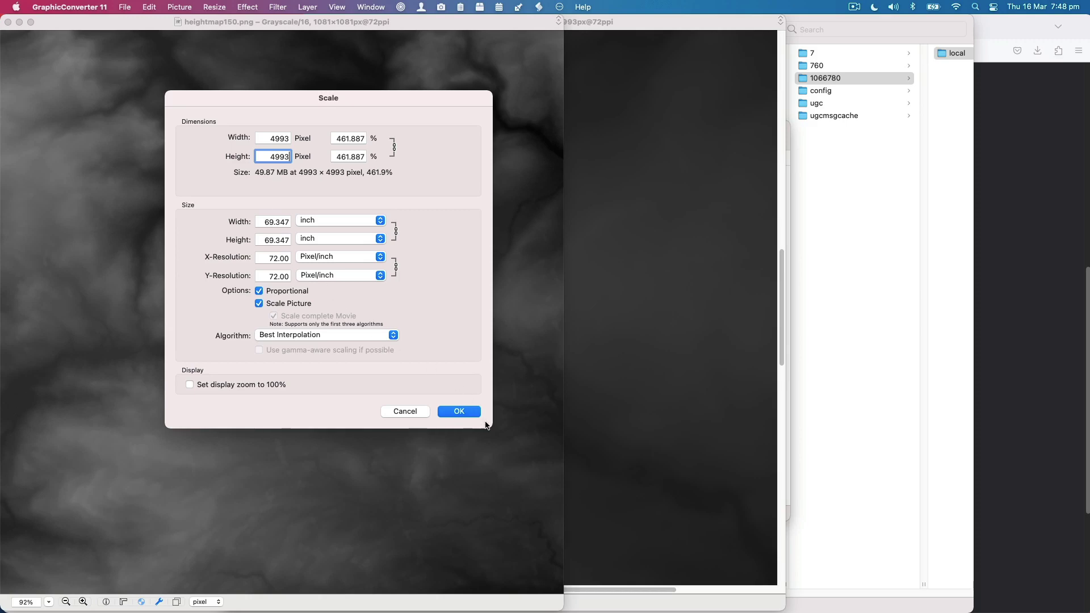
left_click(471, 413)
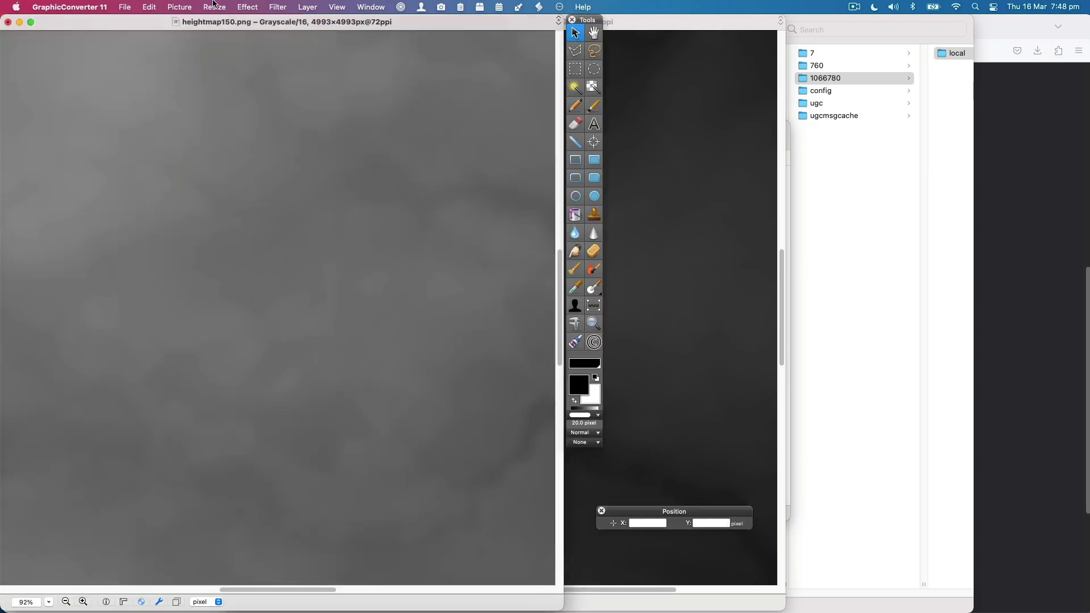
Apply the remembered 1665 × 4993 pixel canvas size to heightmap150.png and save the file
left_click(214, 4)
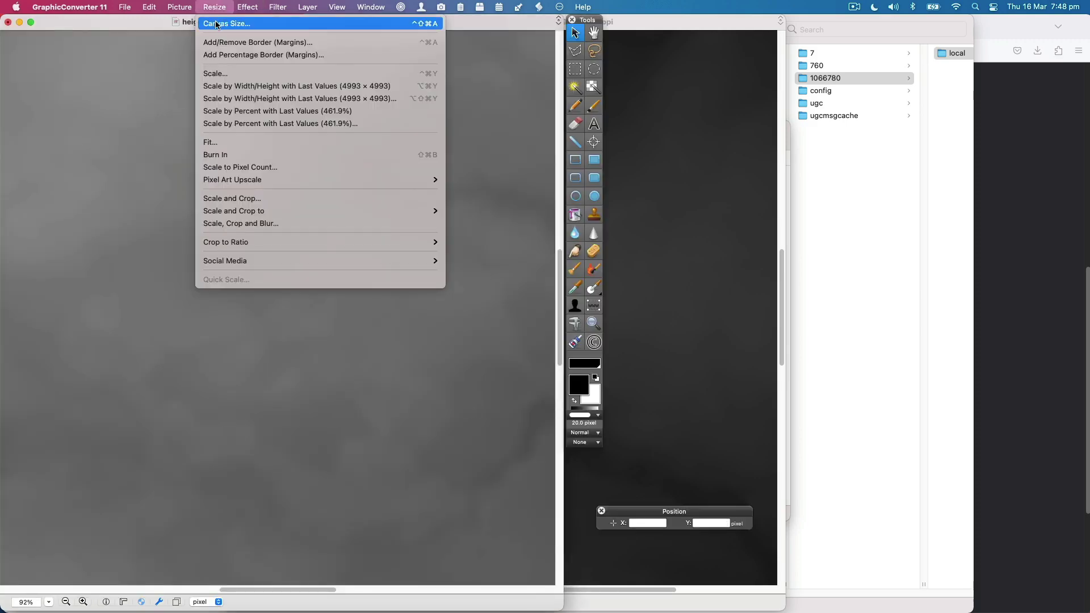
left_click(227, 24)
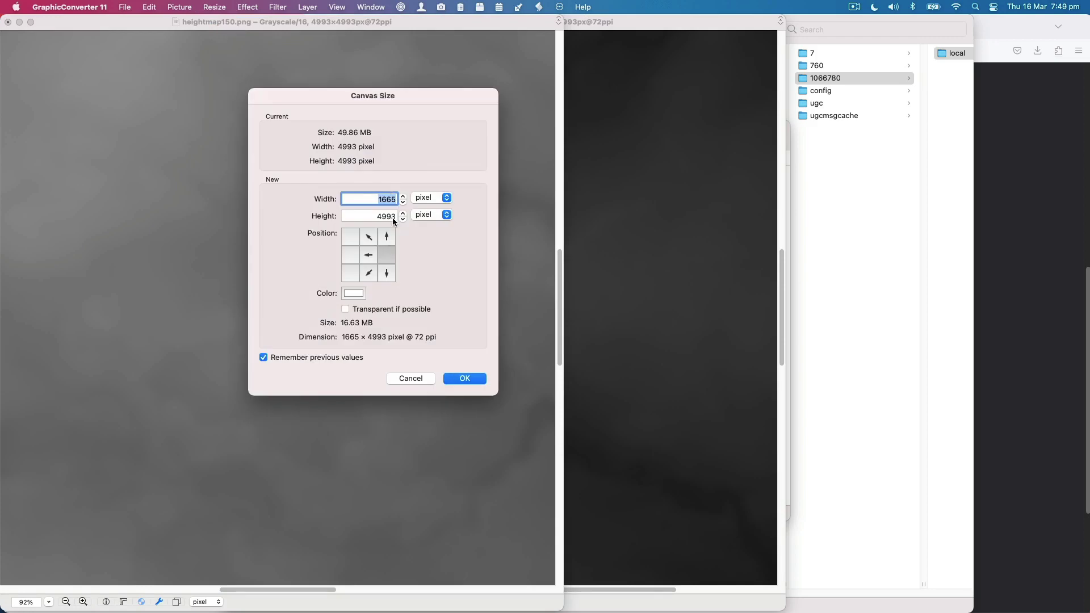
left_click(464, 380)
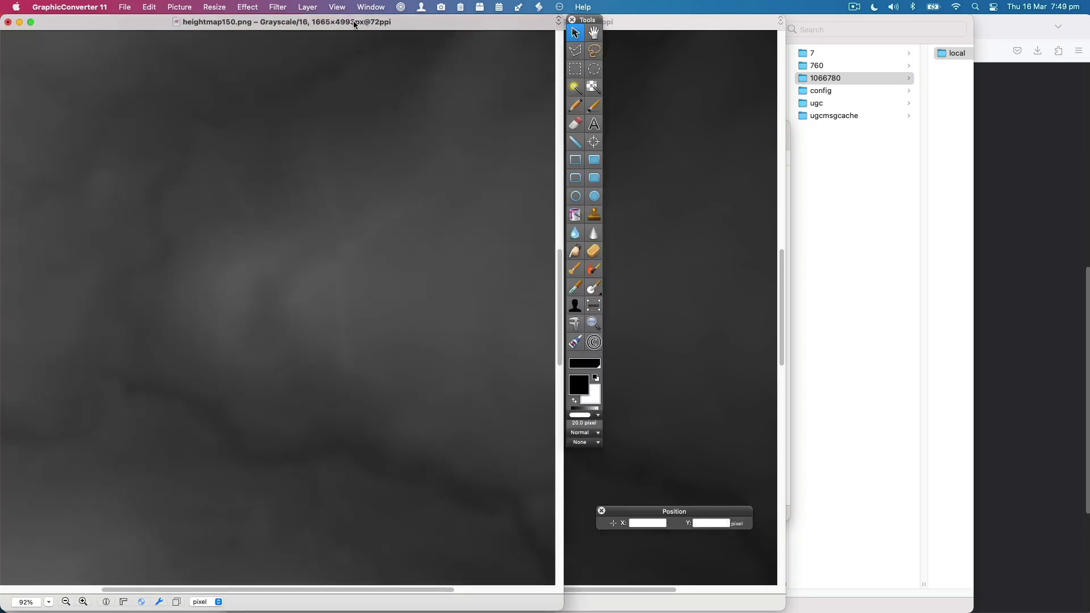
key("super+s")
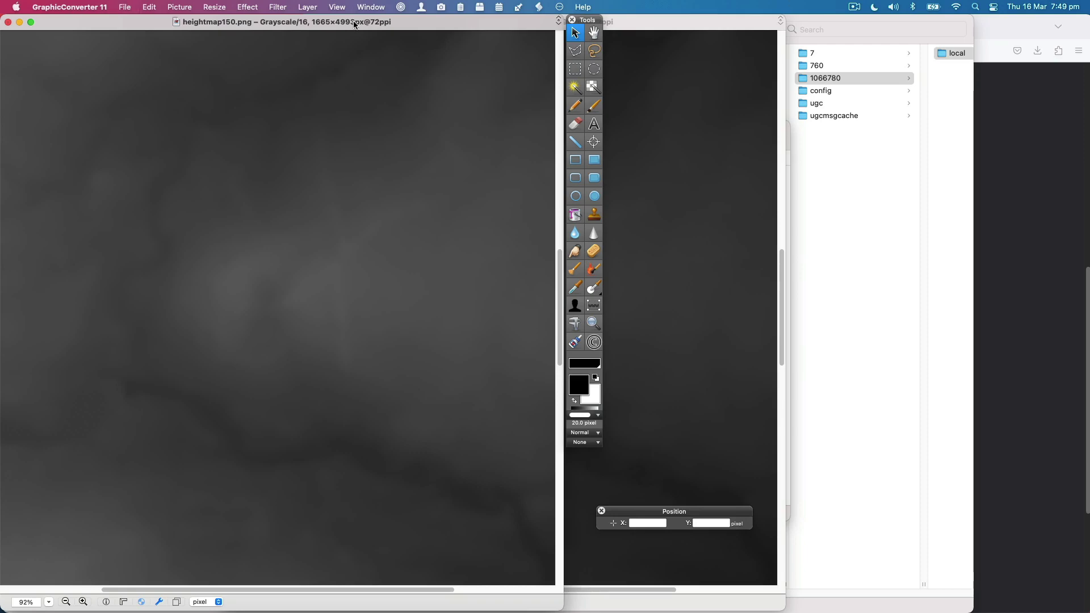
Close heightmap150.png and heightmap100.png and return to the Downloads folder in Finder
left_click(9, 23)
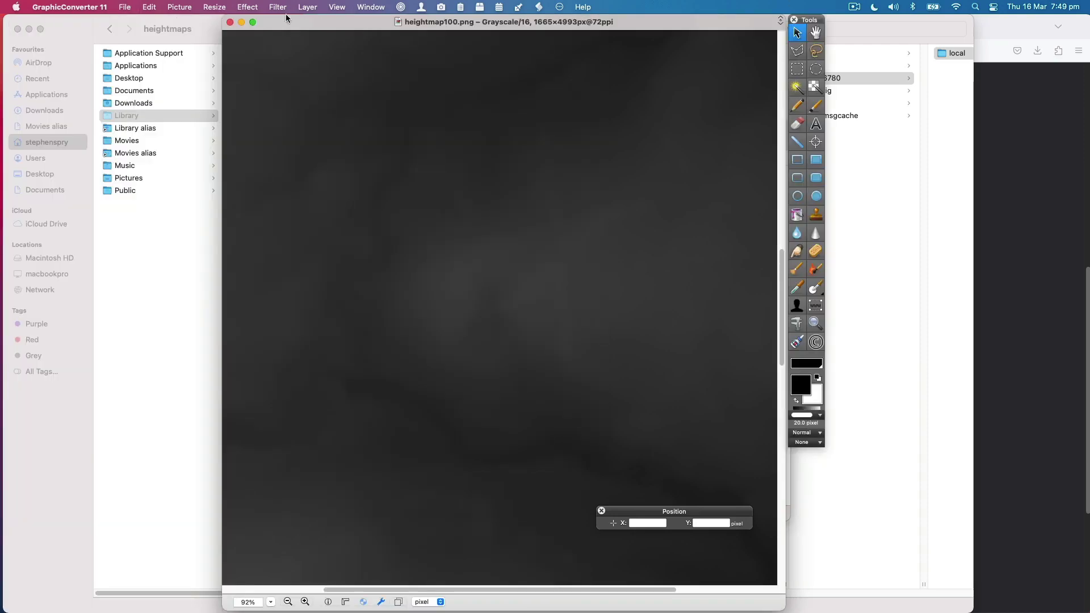
left_click(230, 23)
left_click(179, 7)
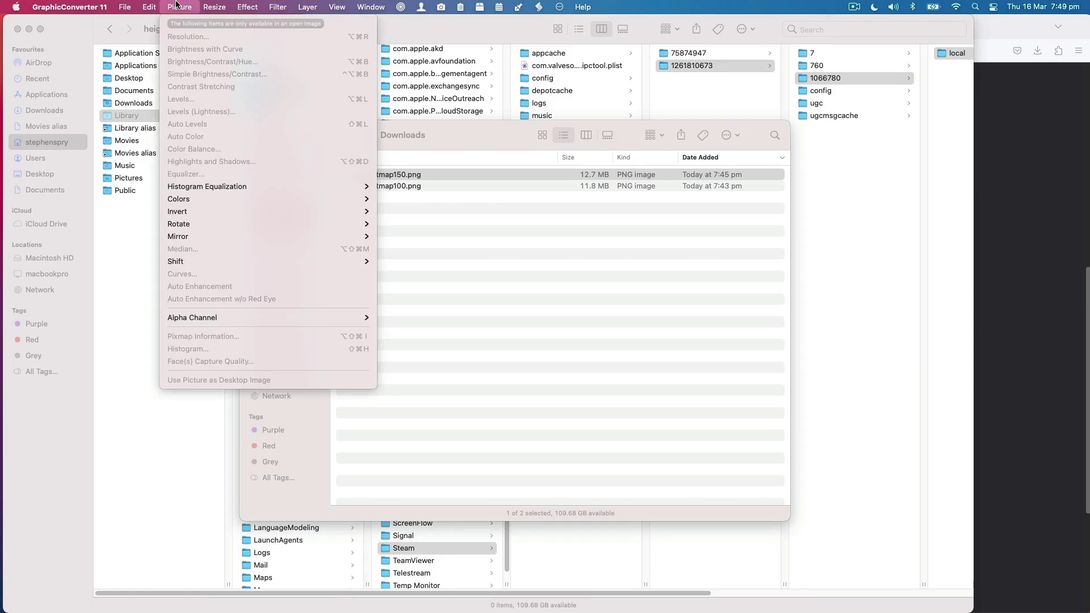
left_click(445, 165)
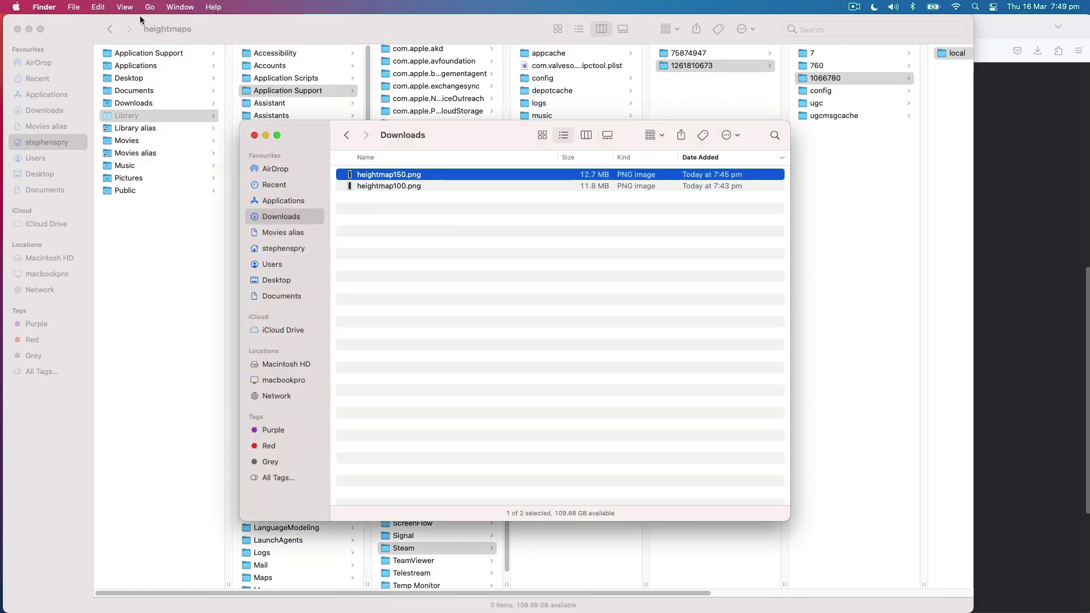
Show the Downloads folder in columns, enlarge its window and compare the previews of heightmap100.png and heightmap150.png
left_click(126, 7)
mouse_move(150, 8)
left_click(136, 49)
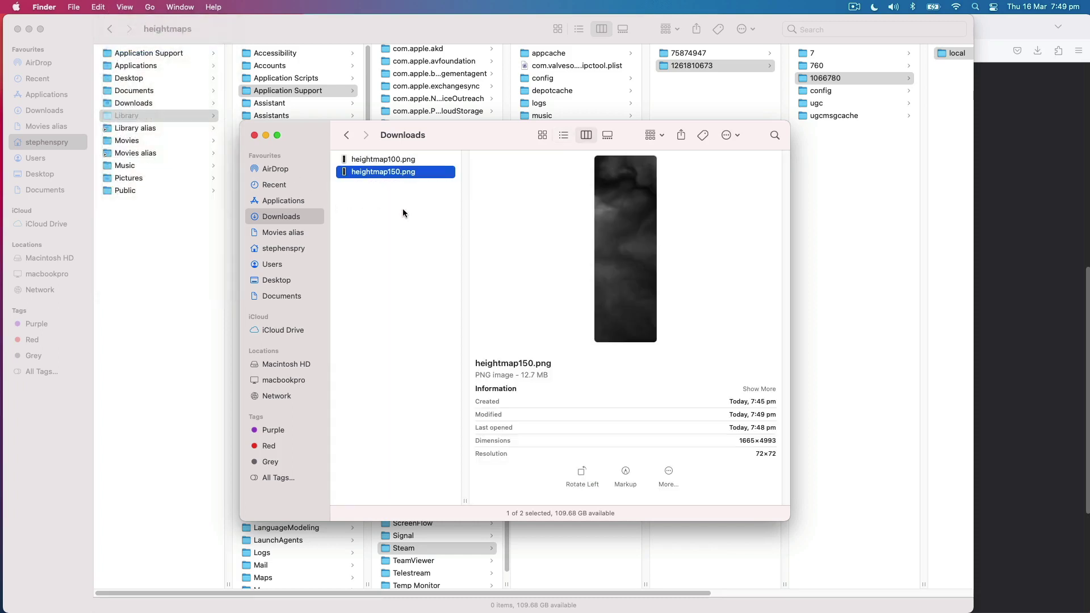
left_click(413, 161)
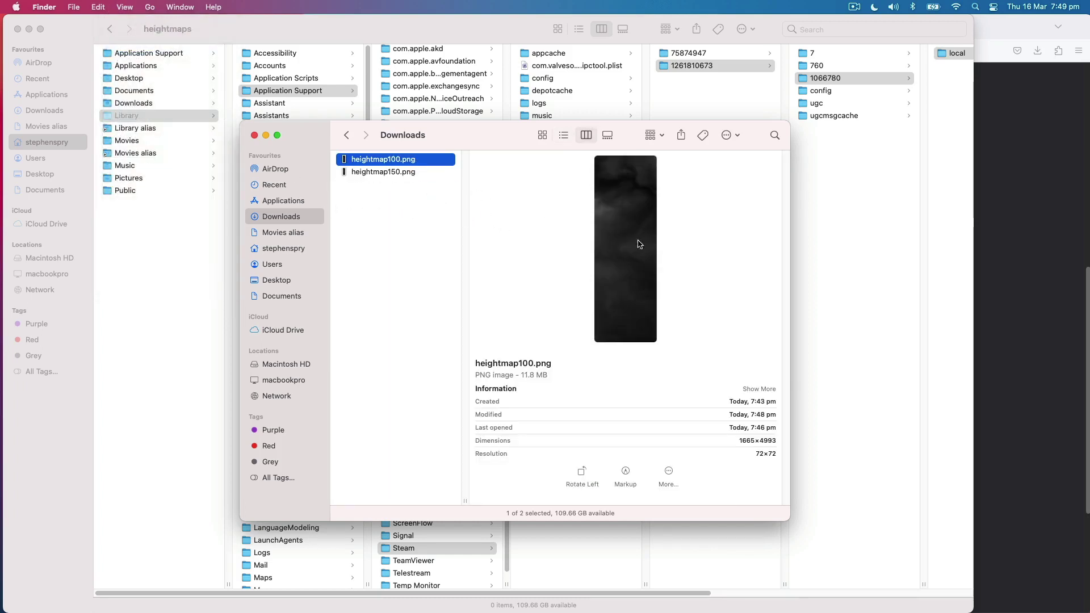
left_click_drag(527, 141, 420, 82)
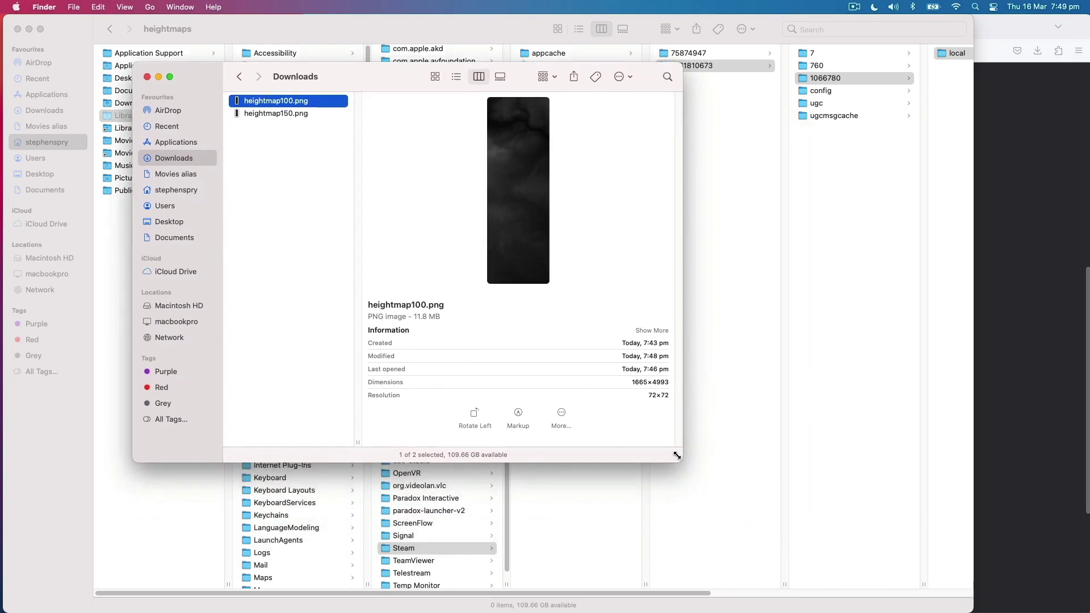
left_click_drag(680, 462, 813, 584)
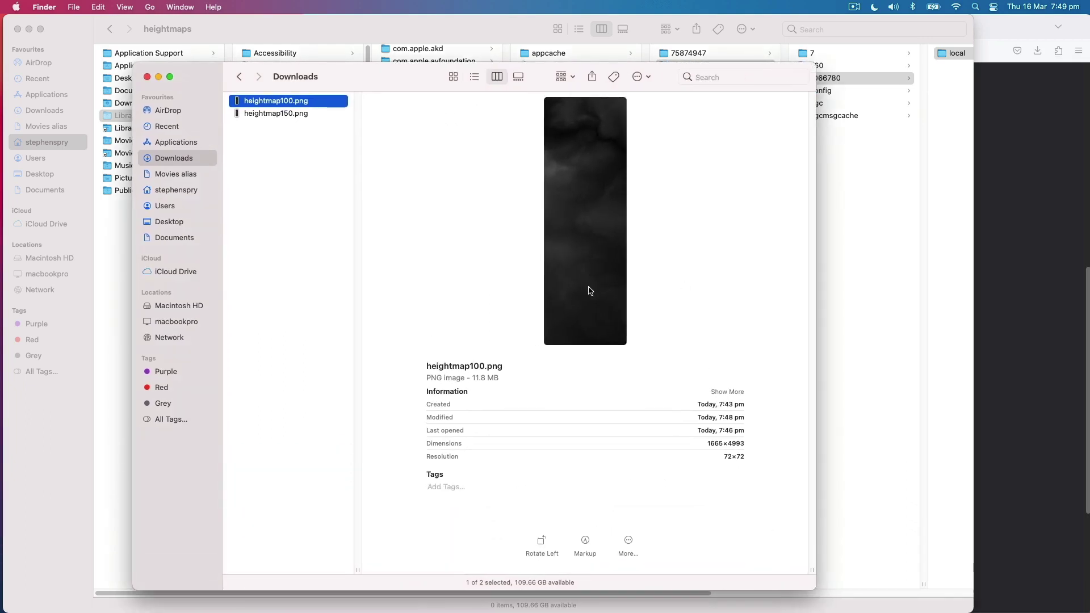
left_click(277, 115)
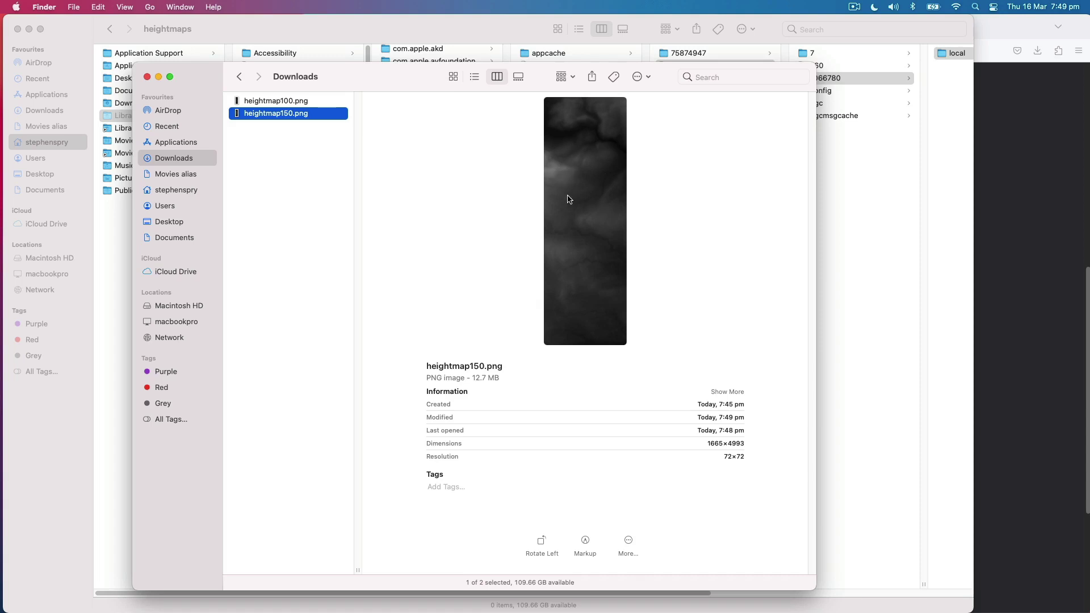
left_click_drag(417, 73, 414, 190)
Switch to Firefox and look up the Steam userdata folder paths on the Game File Locations page
mouse_move(398, 597)
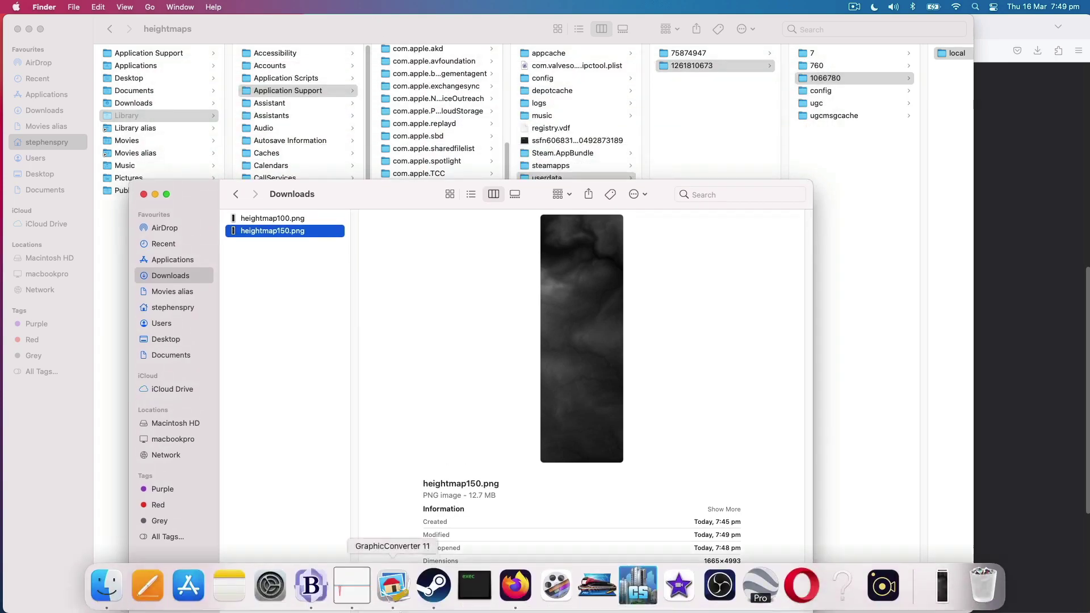
left_click(515, 591)
left_click(429, 33)
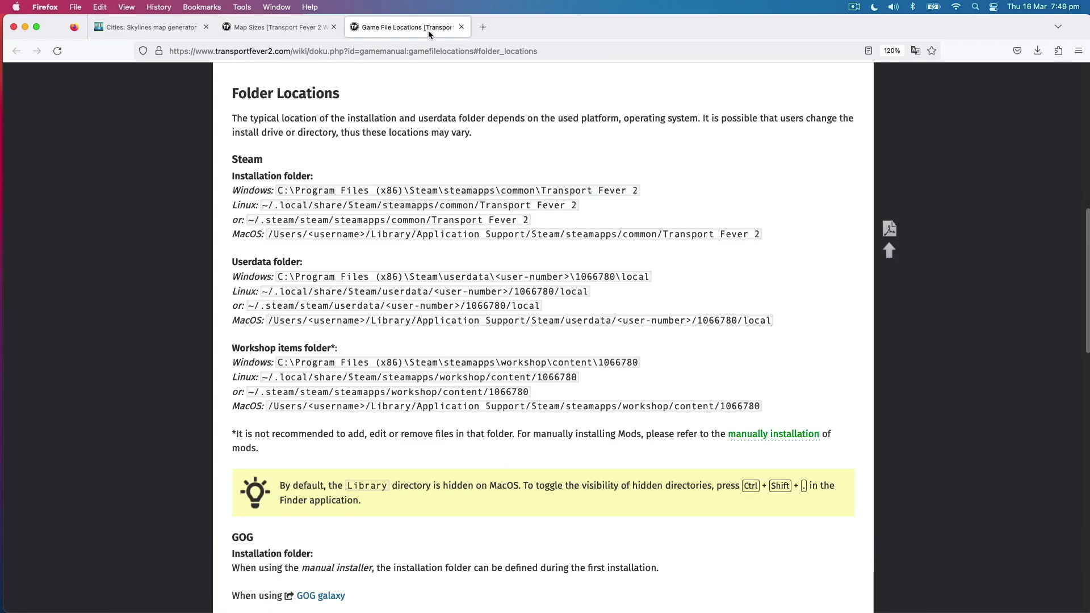
left_click_drag(233, 263, 806, 336)
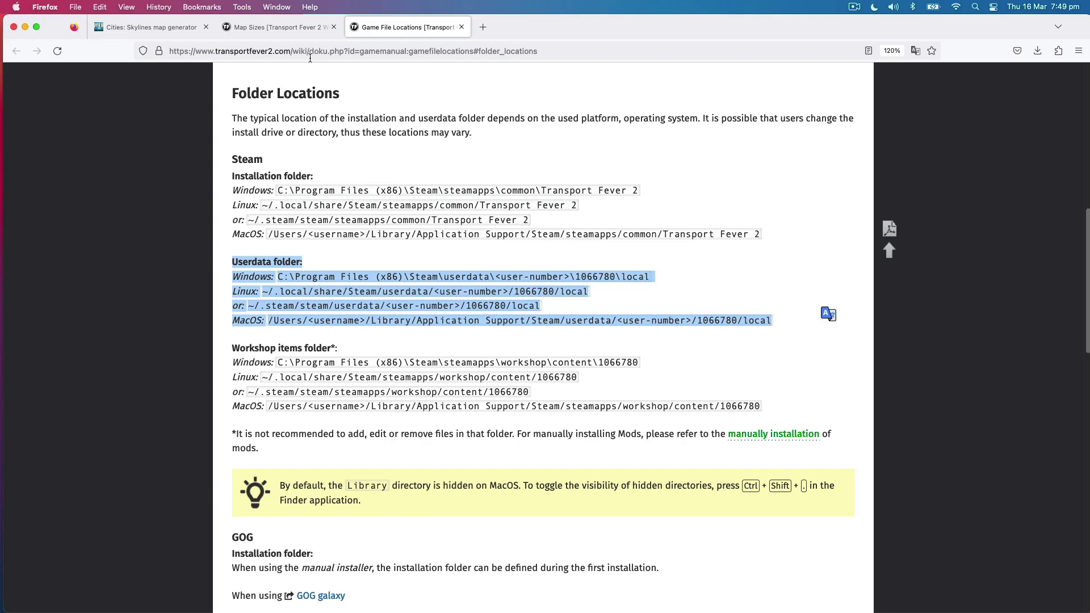
left_click_drag(248, 265, 793, 318)
left_click(793, 318)
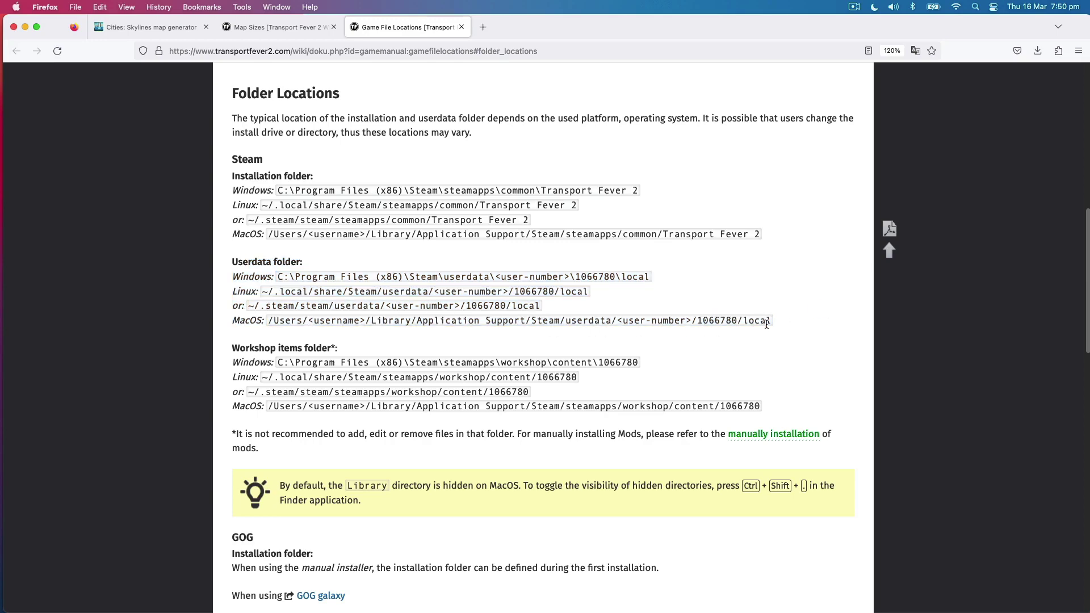
Return to Finder and open the heightmaps folder inside 1066780/local of the Steam userdata directory
mouse_move(352, 597)
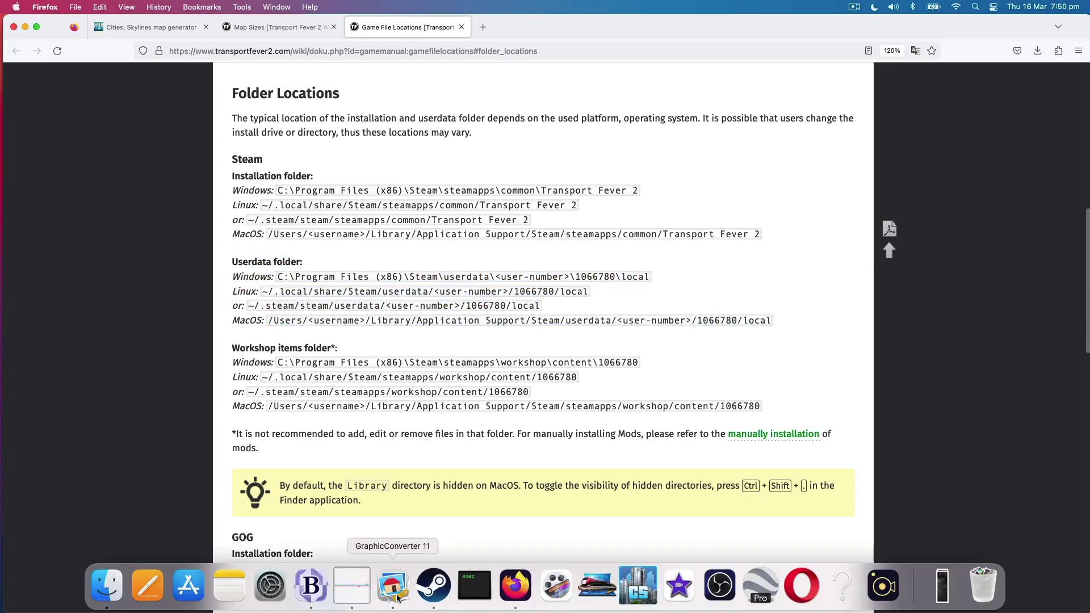
left_click(117, 592)
left_click_drag(394, 192, 258, 247)
left_click(278, 26)
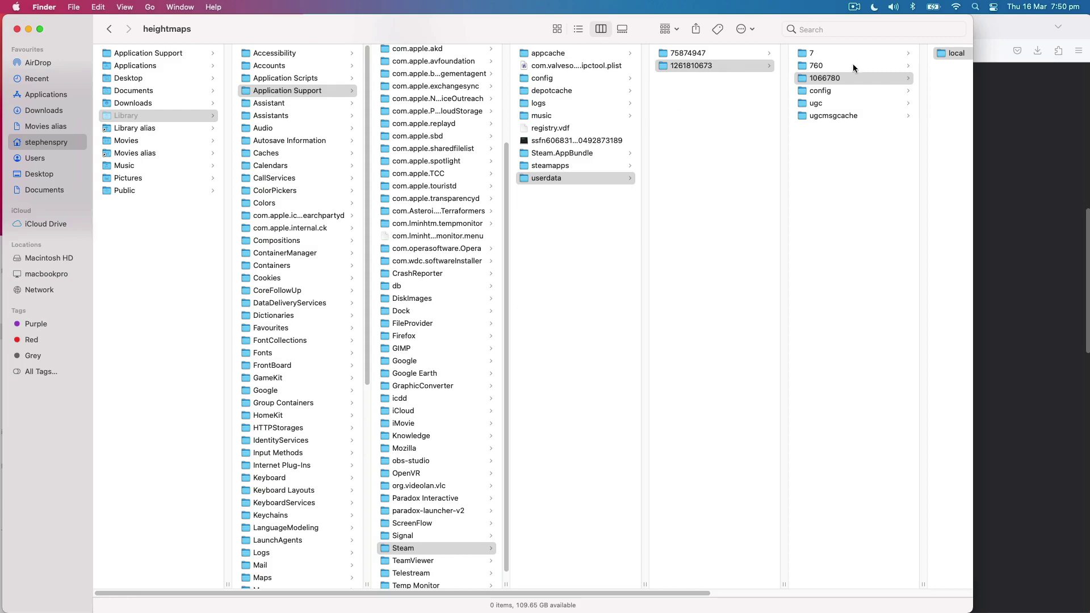
left_click(847, 79)
left_click(867, 53)
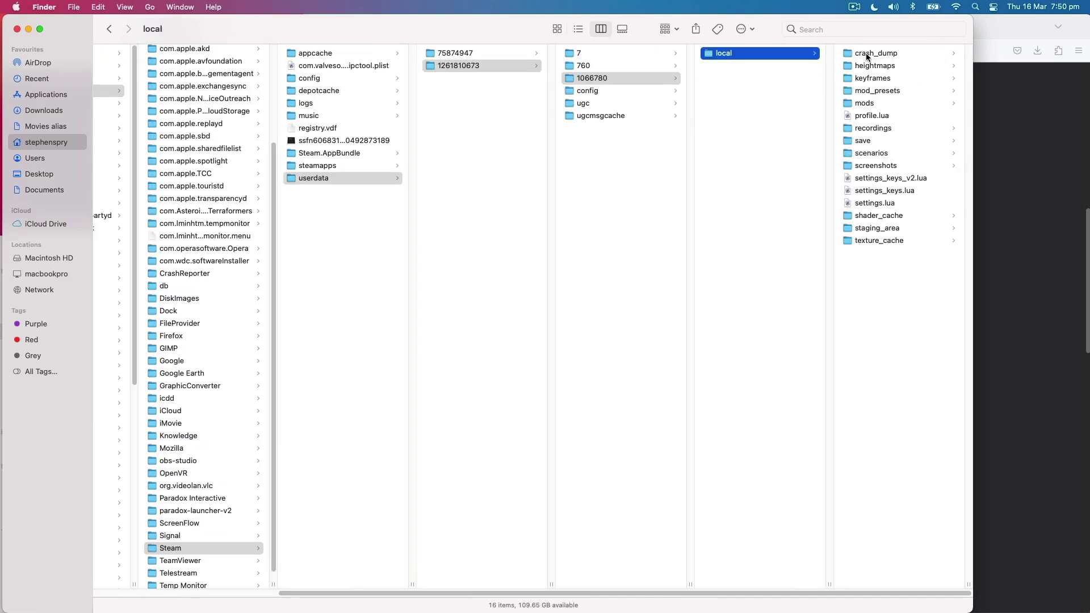
left_click(875, 67)
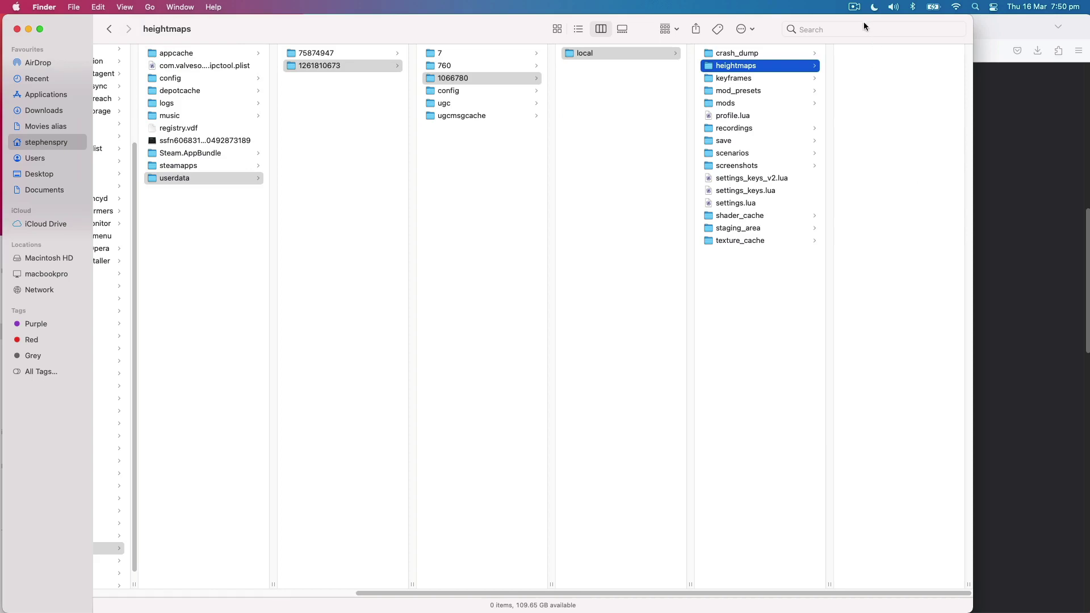
Move heightmap100.png and heightmap150.png from Downloads into the game's heightmaps folder, arranging the Finder windows as needed
left_click_drag(442, 25, 569, 25)
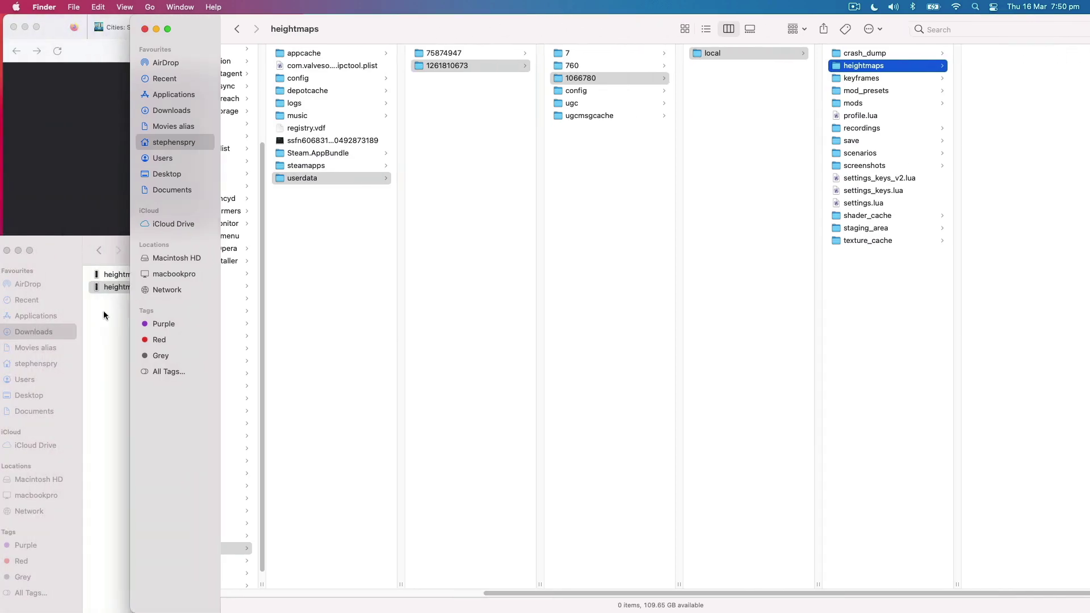
left_click(137, 286)
left_click(137, 276, "shift")
left_click_drag(139, 282, 1032, 92)
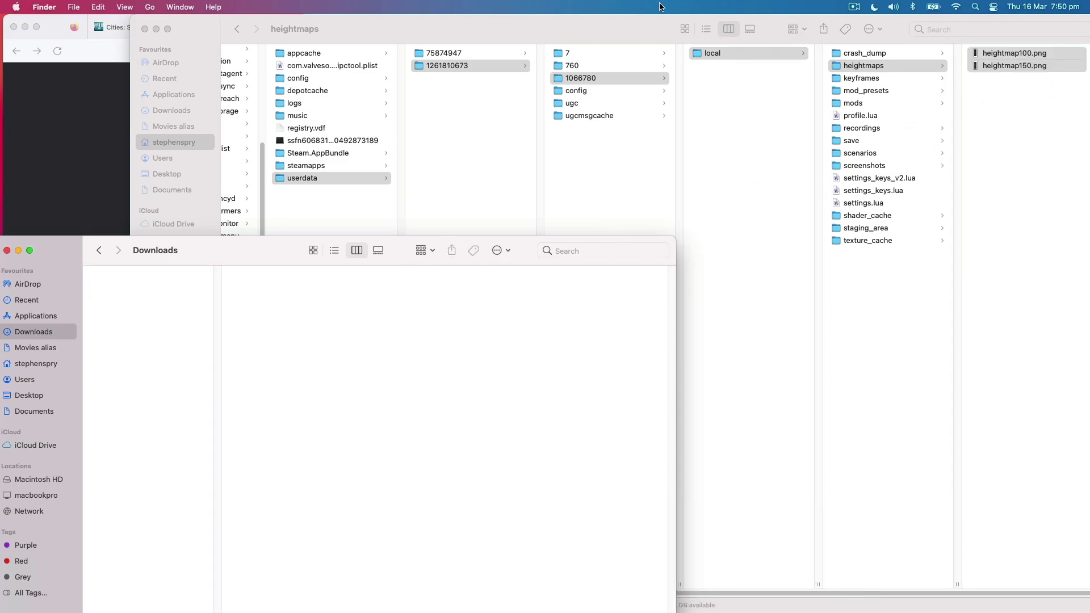
left_click_drag(622, 36, 538, 11)
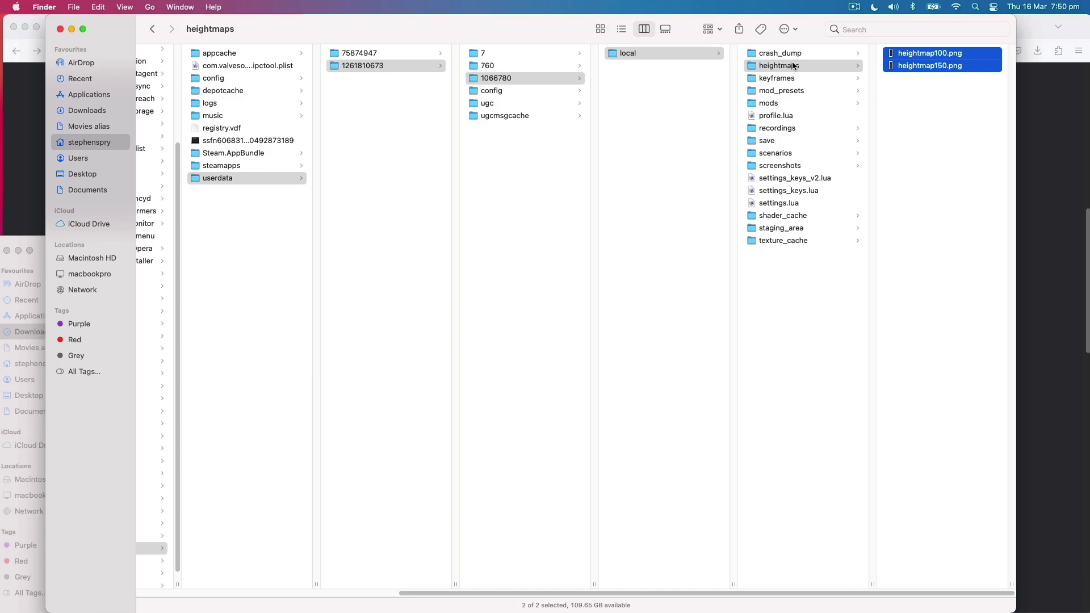
Launch Transport Fever 2 and switch its window to full screen
mouse_move(443, 611)
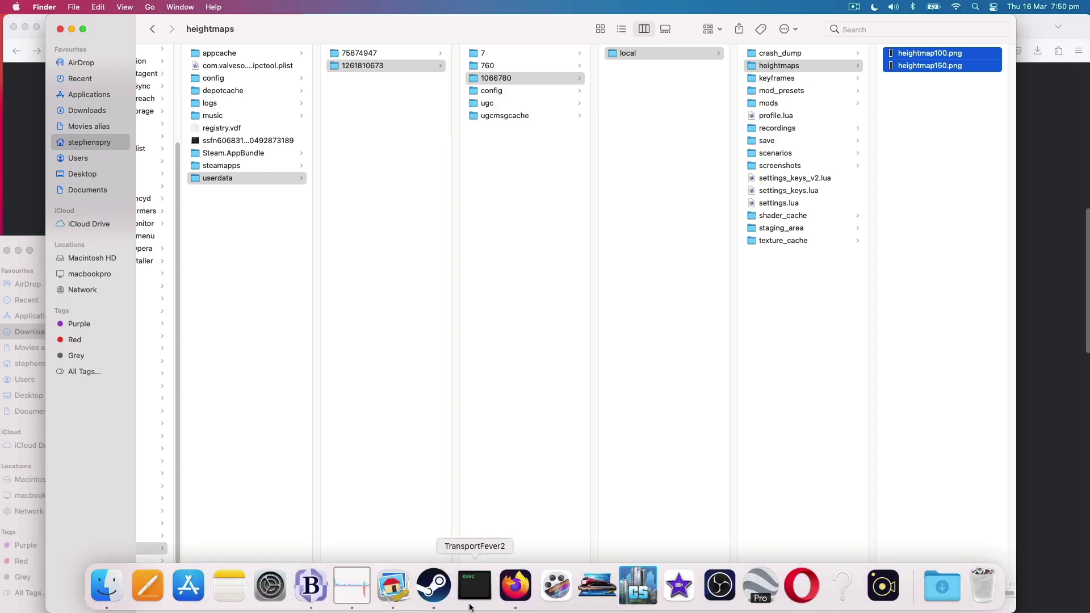
left_click(470, 606)
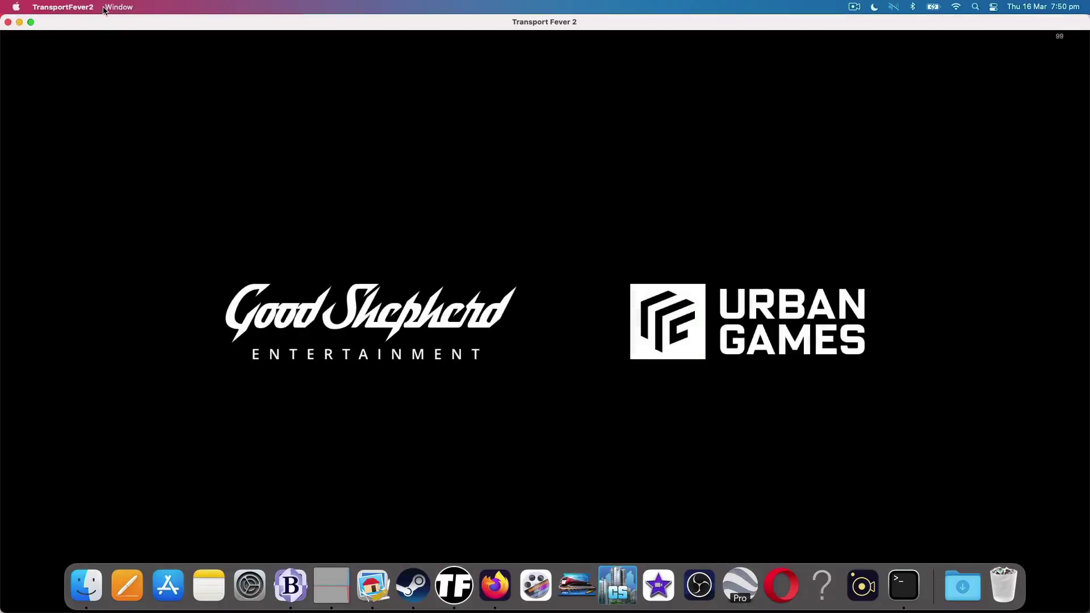
left_click(31, 22)
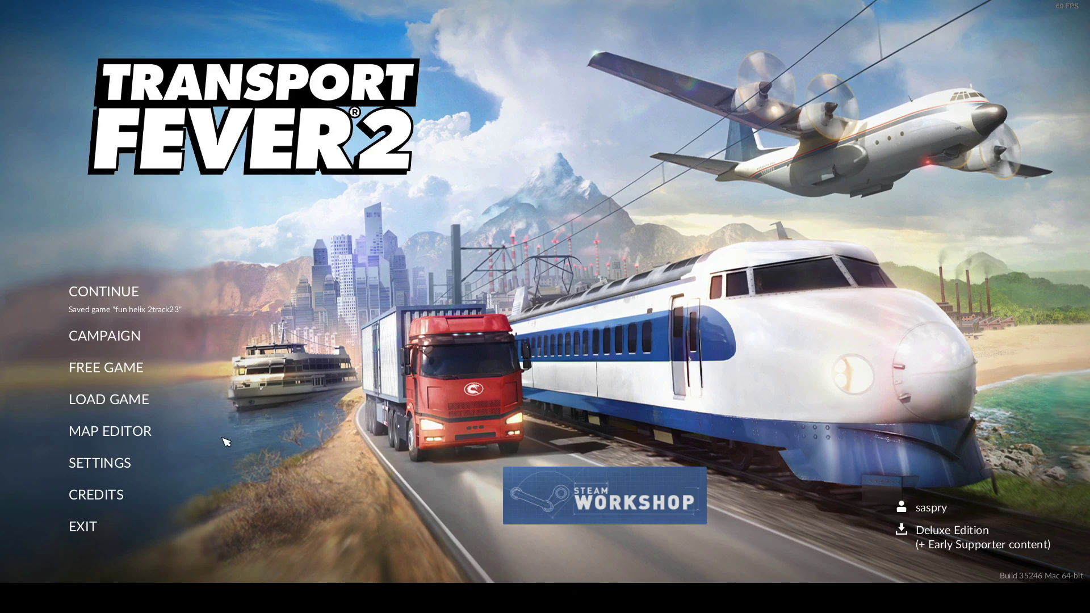
Open the map editor and set the new map's size to Medium and its format to 1:3
left_click(136, 433)
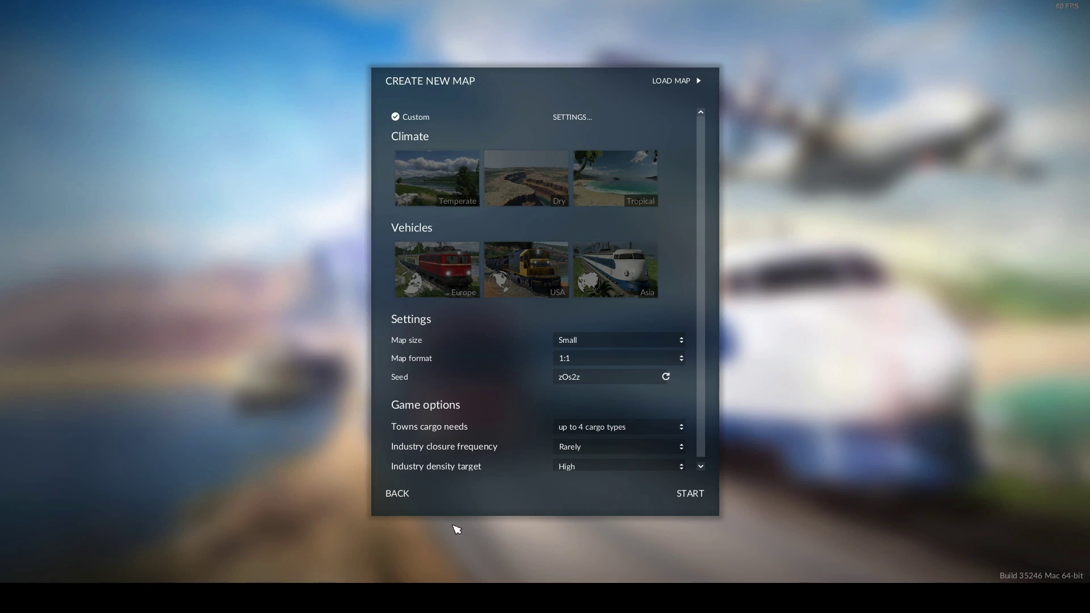
left_click(580, 343)
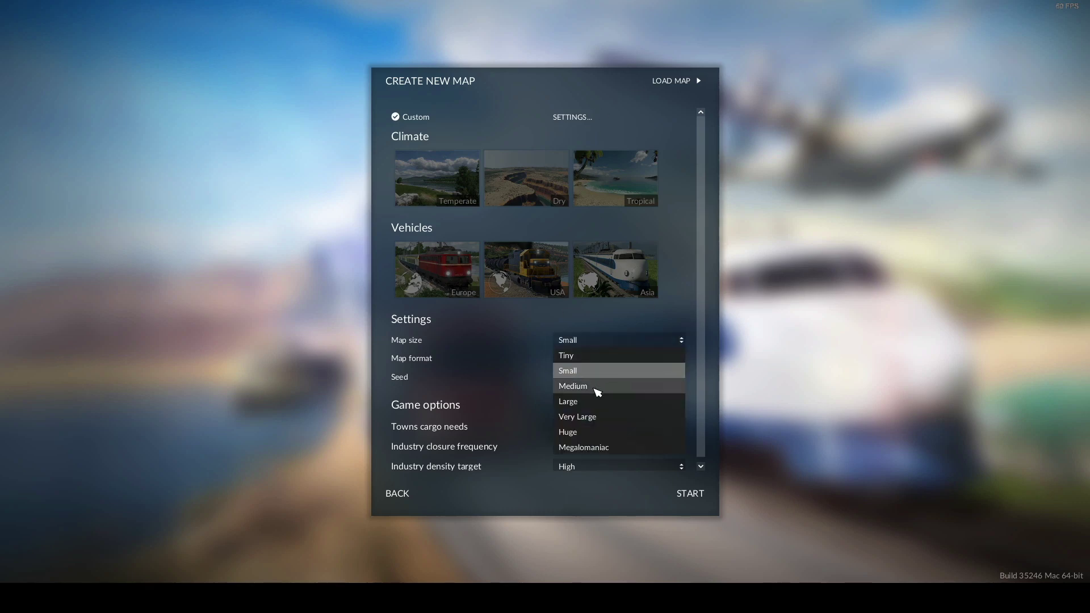
left_click(593, 389)
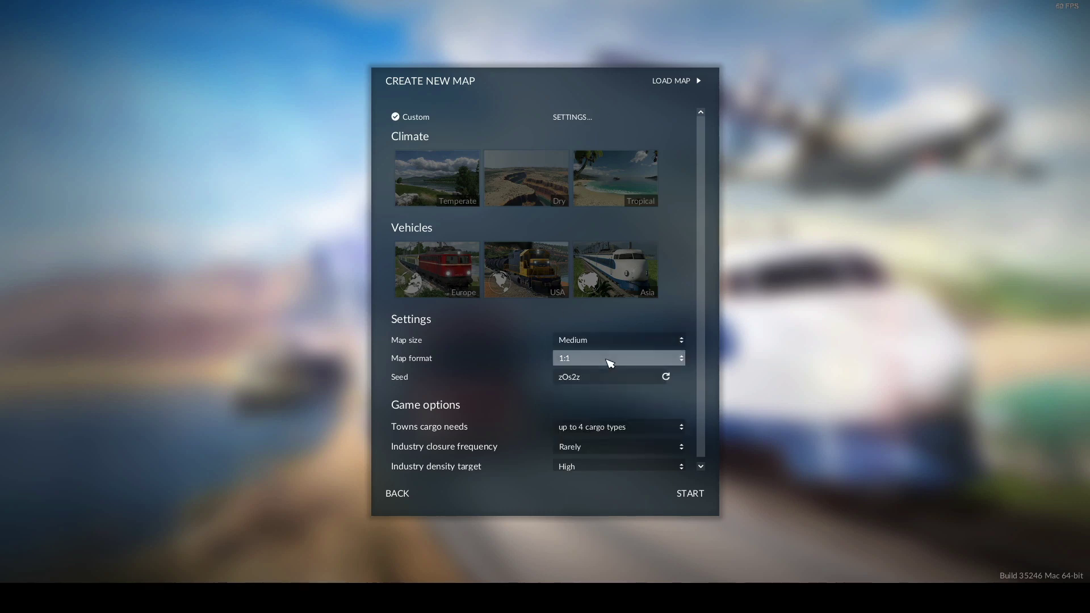
left_click(596, 358)
left_click(609, 401)
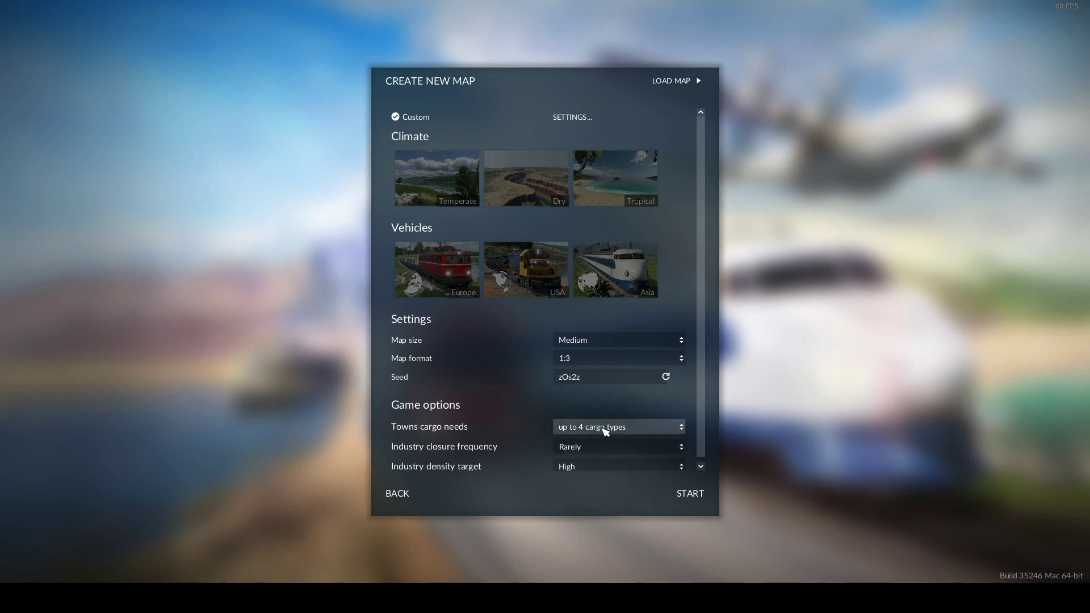
Review the industry closure frequency options and the enabled mods, leaving both as they are
left_click(587, 448)
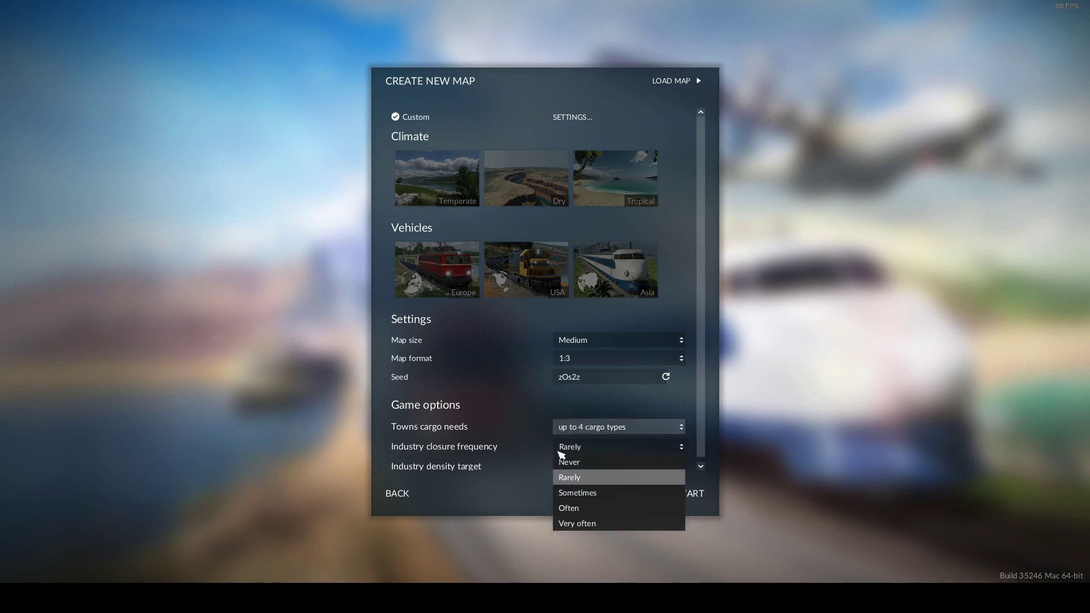
left_click(527, 397)
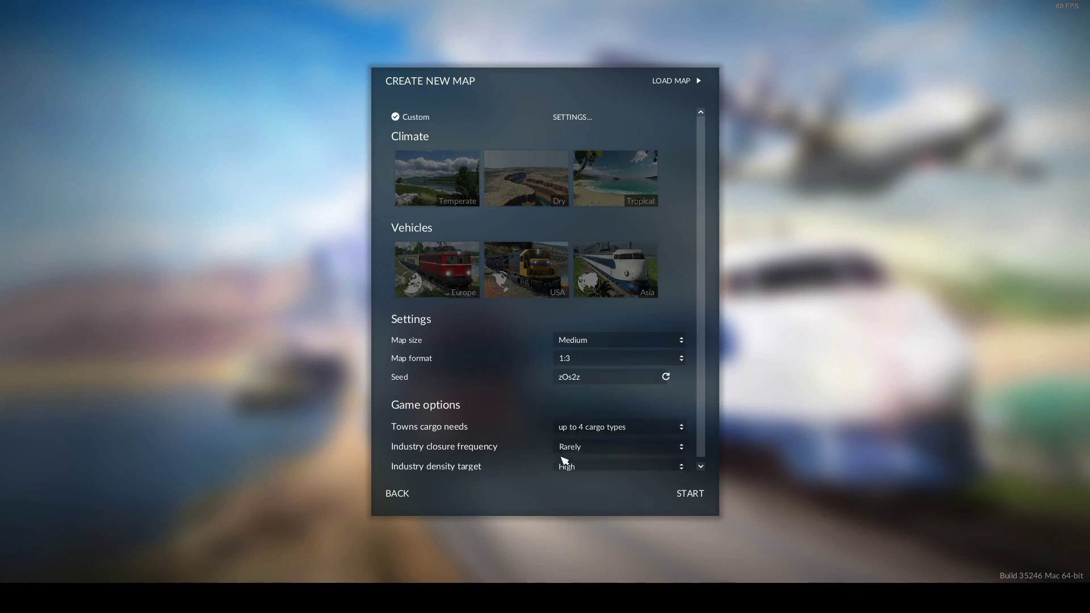
left_click(579, 118)
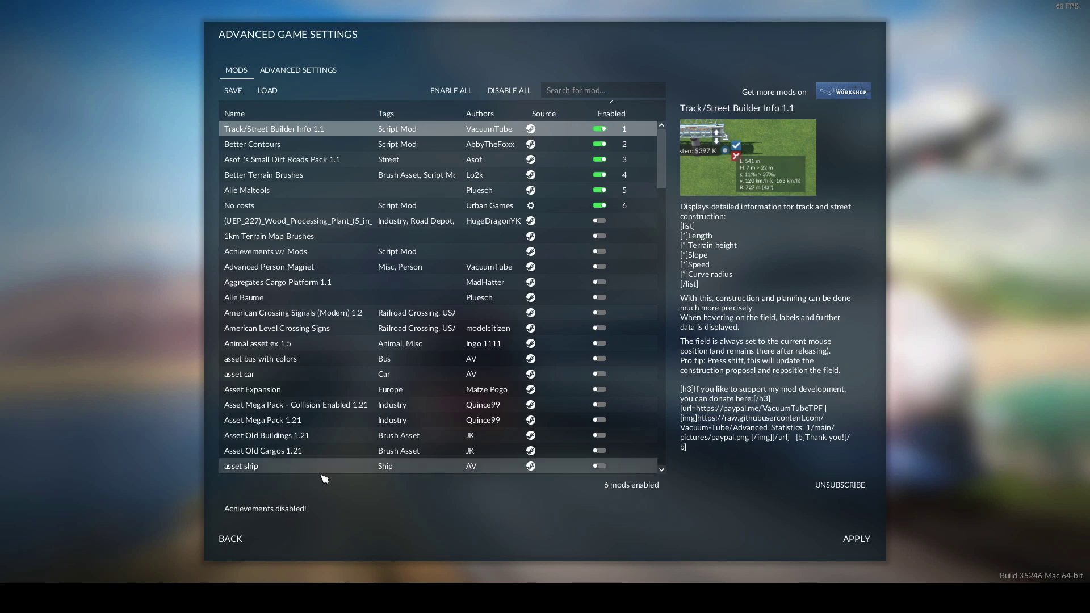
left_click(236, 540)
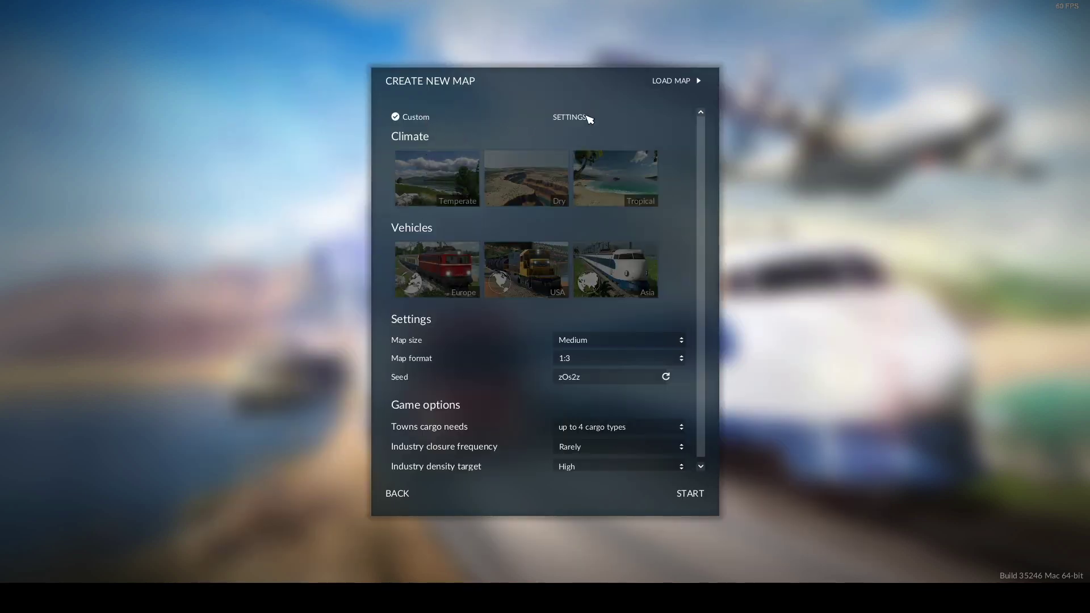
Set the environment to Temperate in the advanced game settings, apply it and start the new map
left_click(575, 117)
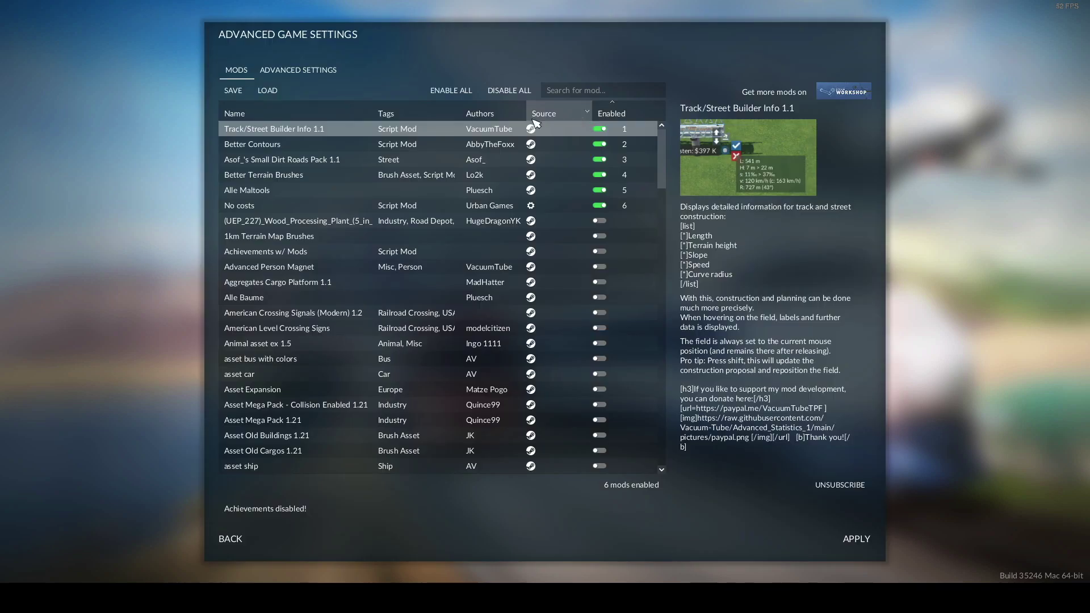
left_click(294, 73)
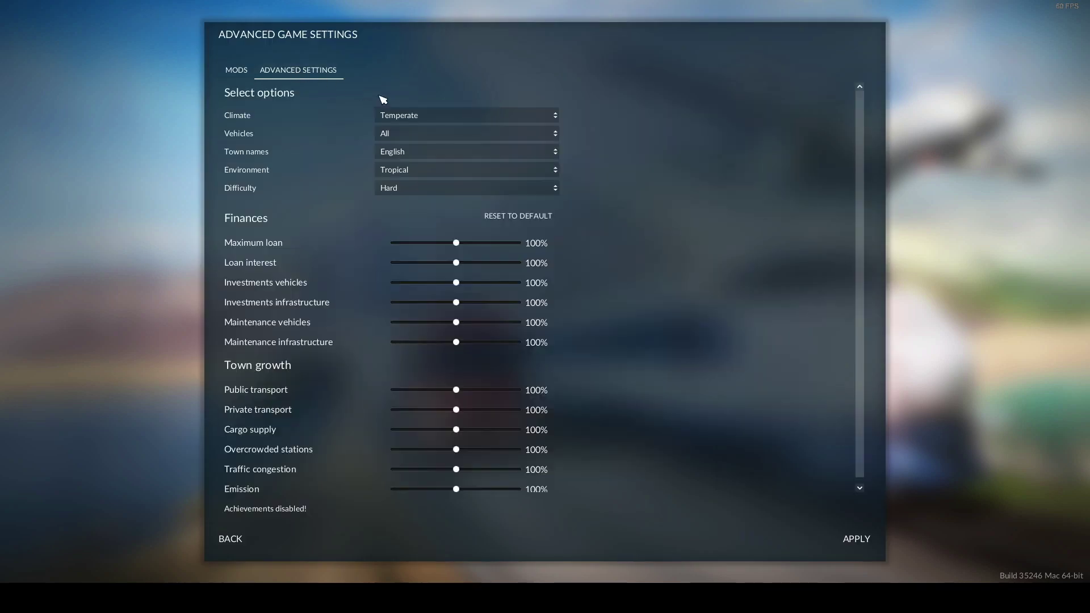
left_click(411, 172)
left_click(421, 175)
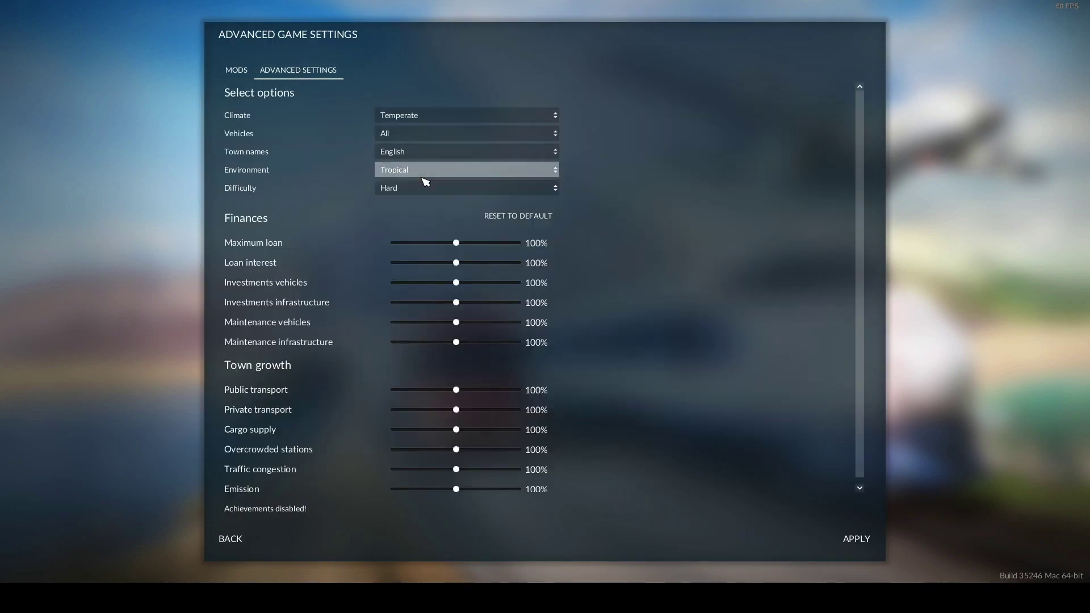
left_click(420, 172)
left_click(411, 187)
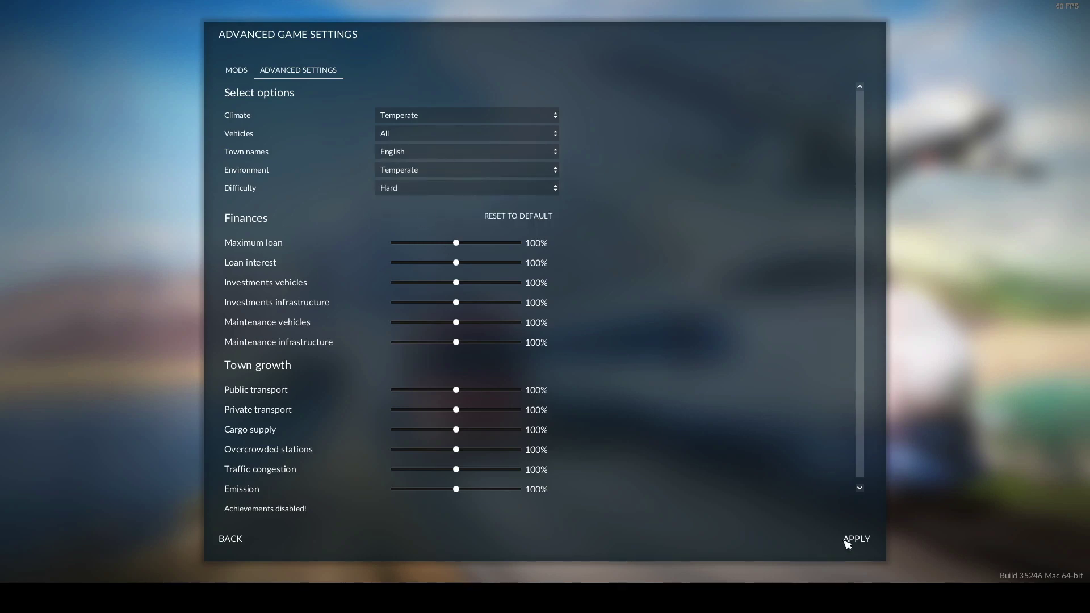
left_click(871, 543)
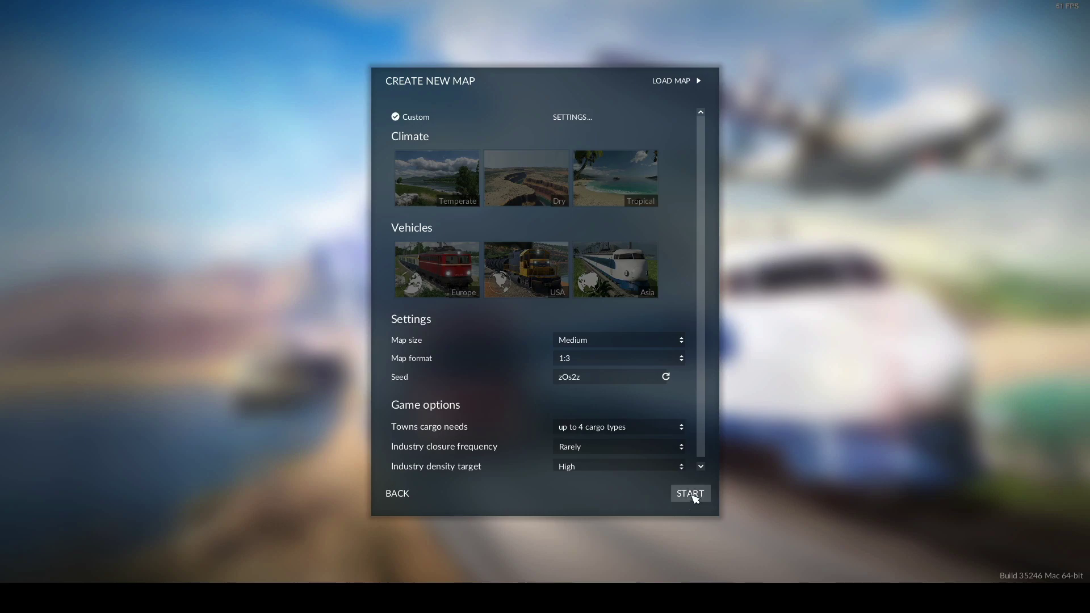
left_click(696, 497)
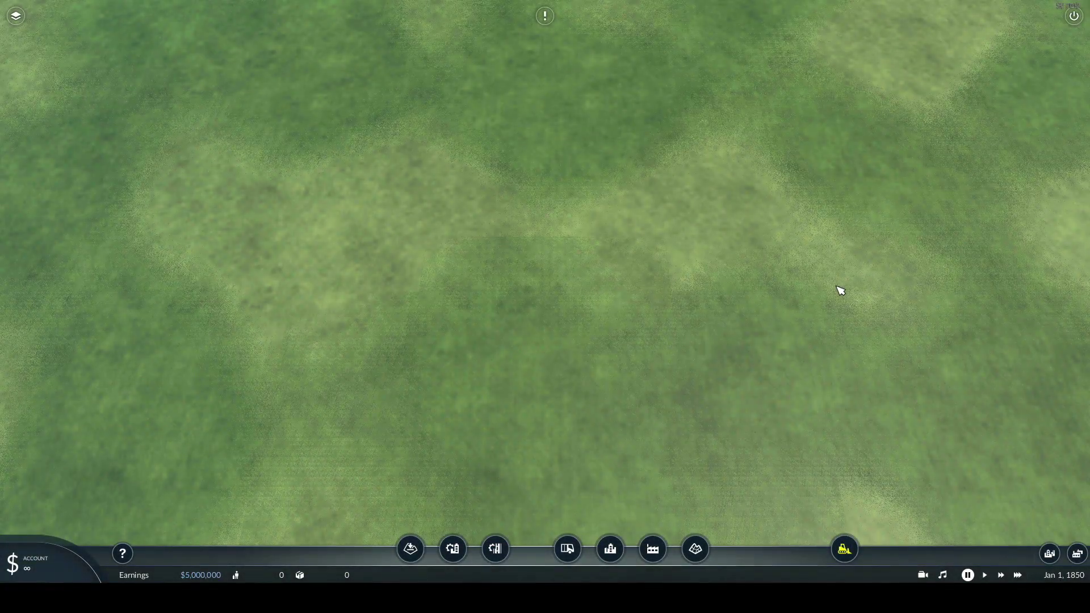
Look over the new map's empty terrain at ground level and from high above
right_click_drag(651, 278, 650, 361)
scroll(657, 310, "up", 4)
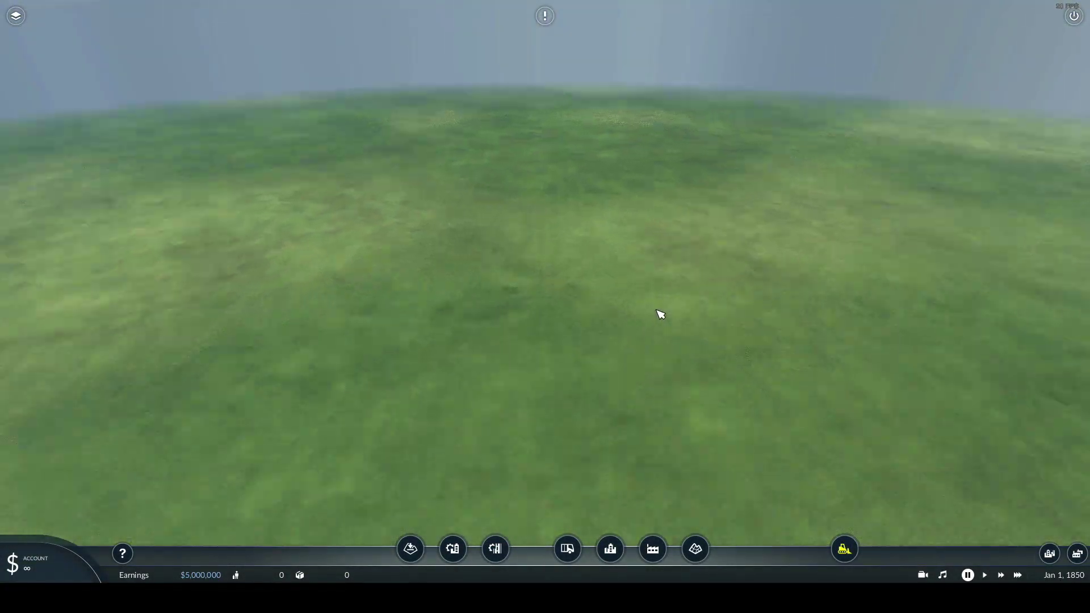
scroll(660, 314, "up", 5)
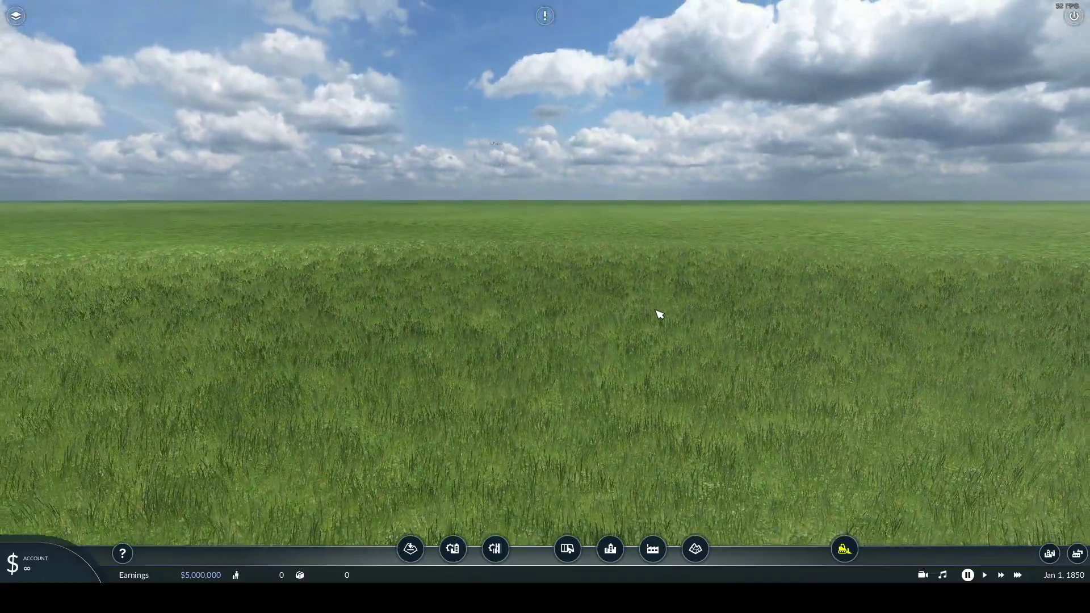
right_click_drag(657, 310, 431, 361)
scroll(589, 345, "down", 2)
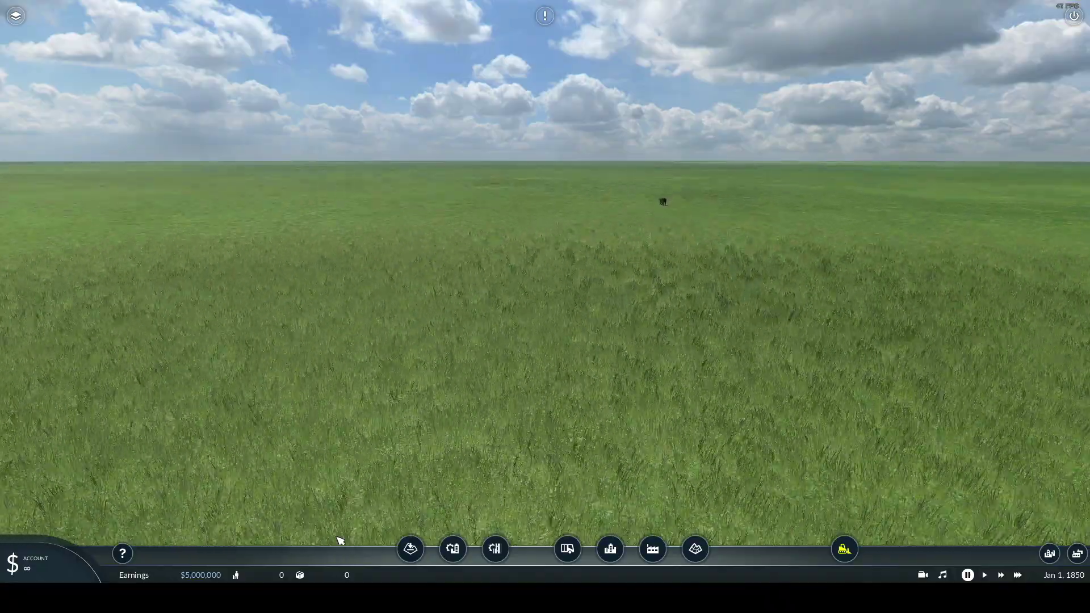
left_click_drag(536, 278, 339, 501)
right_click_drag(404, 466, 527, 490)
scroll(625, 483, "down", 10)
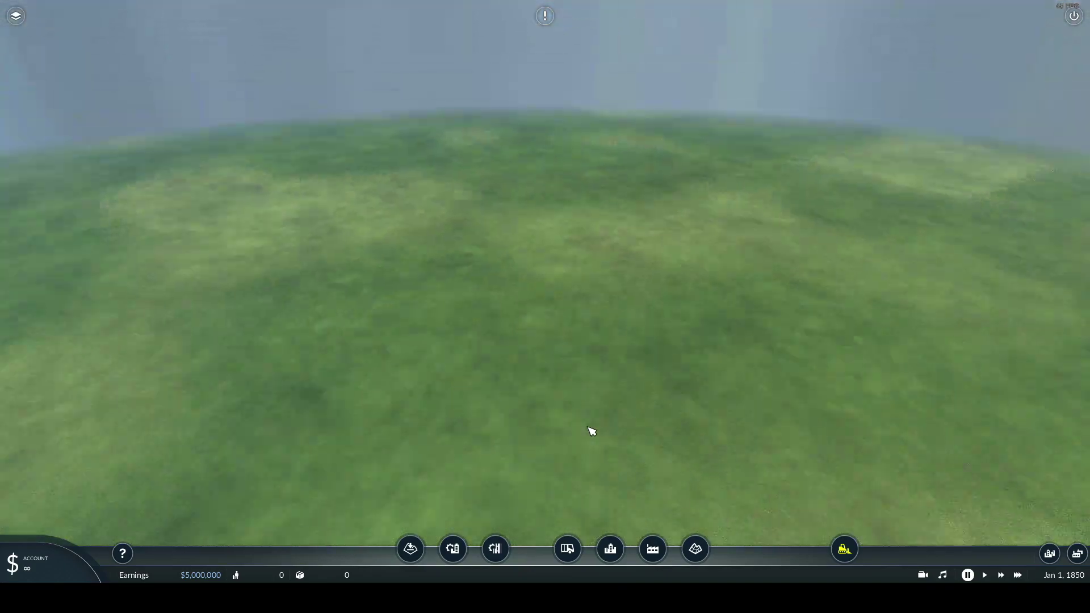
scroll(591, 429, "down", 5)
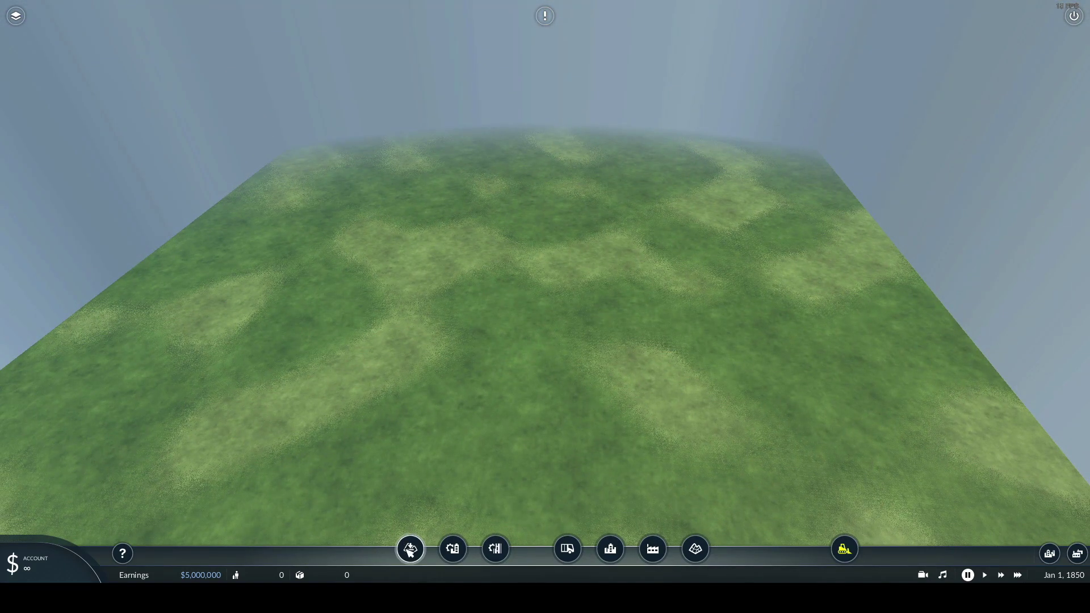
Open the heightmap import settings of the terrain generator and make the minimum of the height range editable
left_click(410, 550)
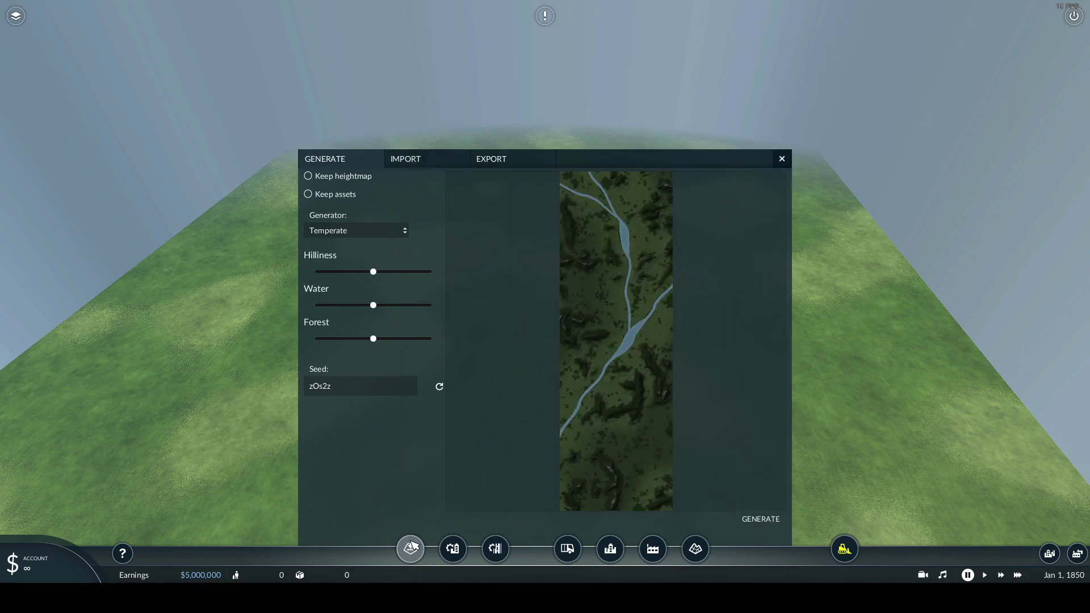
left_click(411, 161)
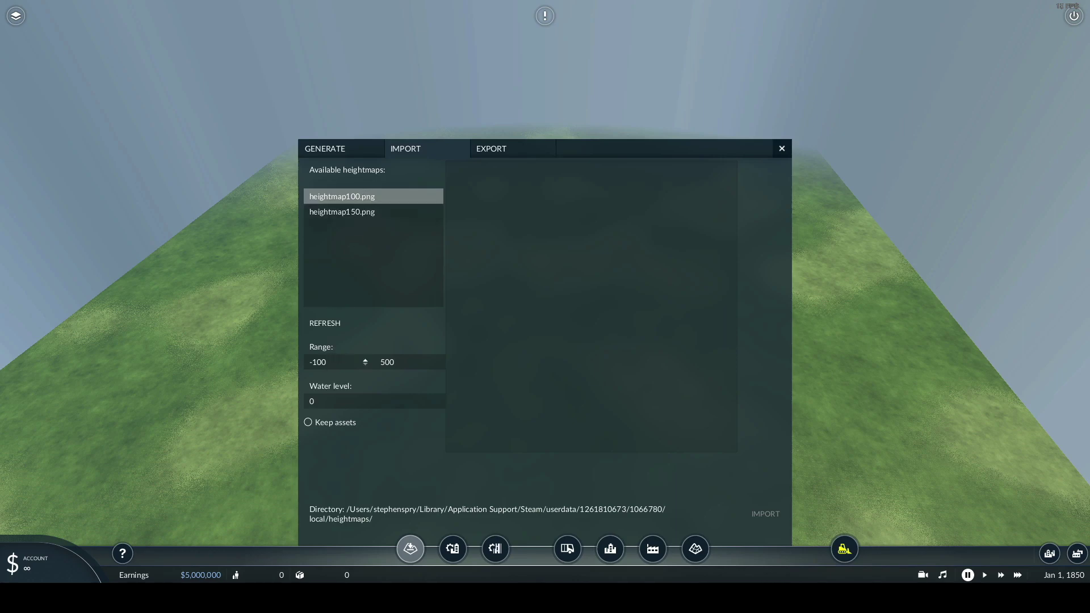
left_click(329, 362)
Leave the game's full screen and switch to the Cities: Skylines map generator page in Firefox
mouse_move(37, 4)
left_click(34, 23)
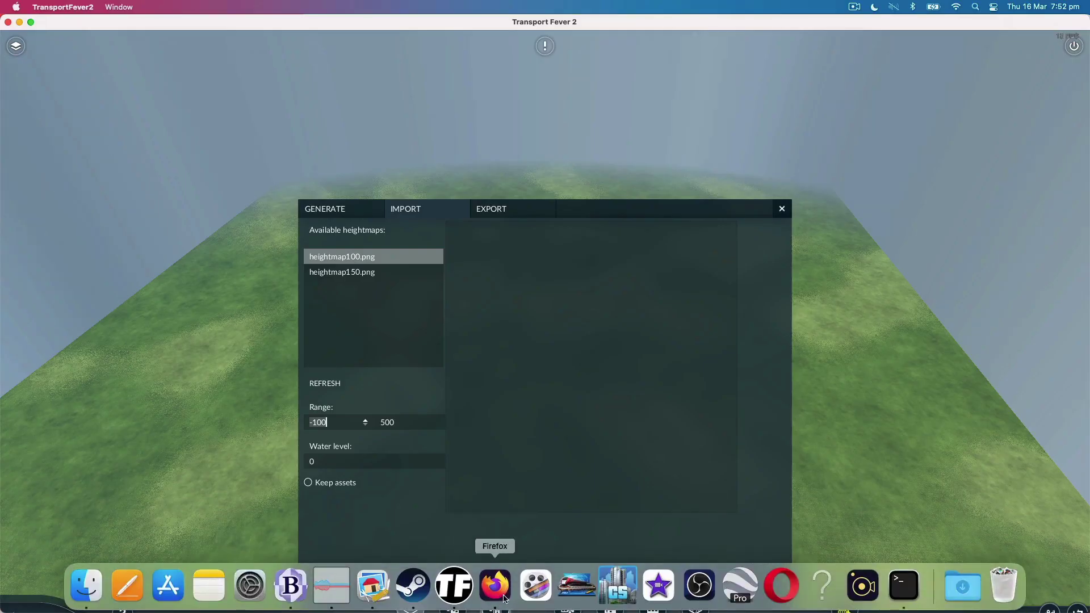
left_click(495, 585)
left_click(168, 28)
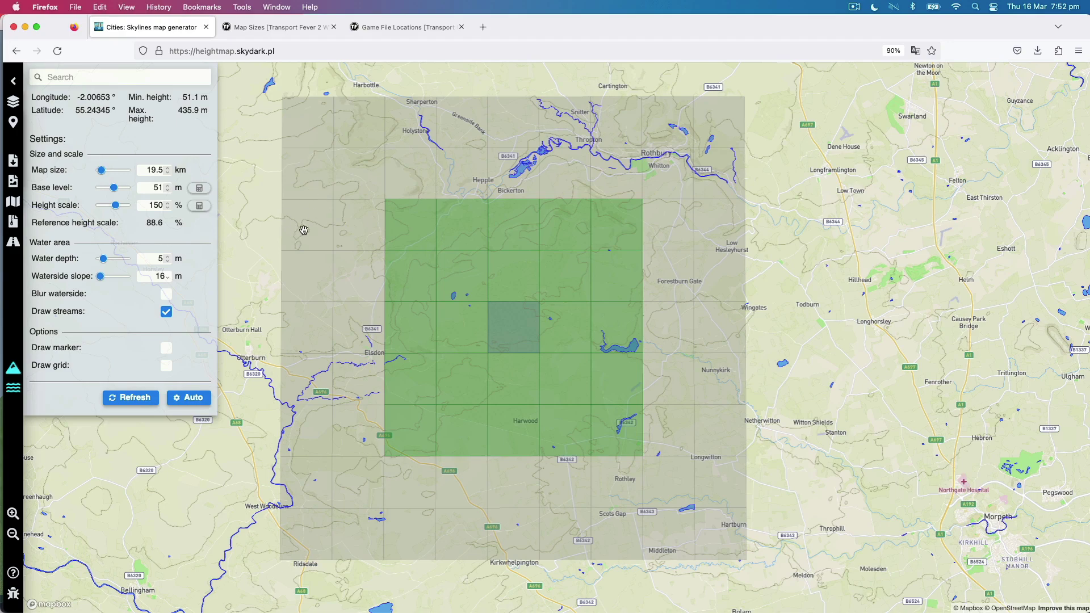
Examine where the River Coquet crosses the eastern edge of the map area, comparing the surrounding contours
scroll(744, 229, "up", 3)
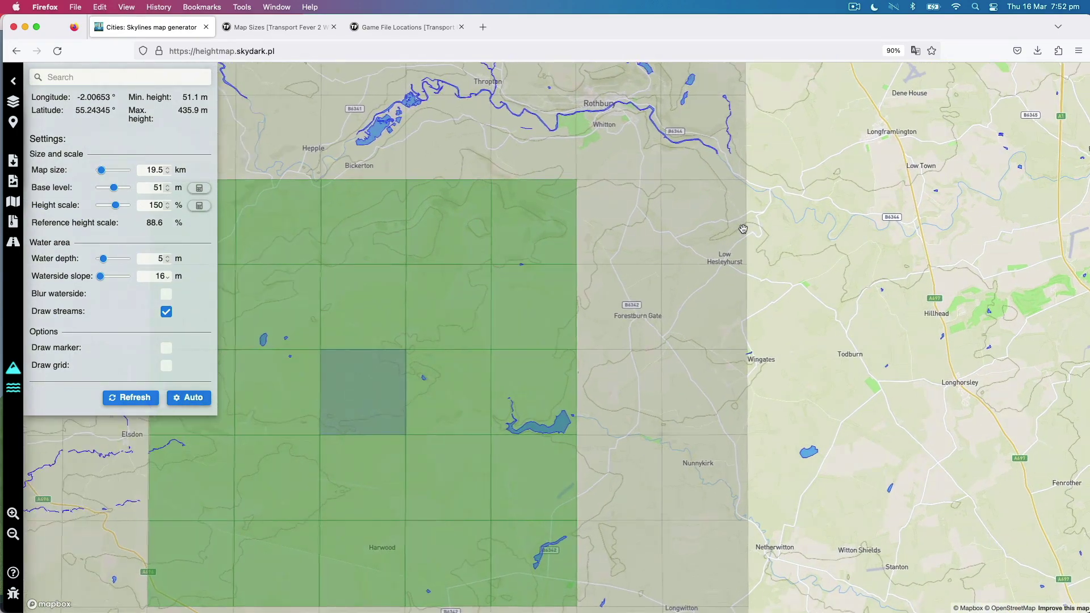
scroll(744, 229, "up", 2)
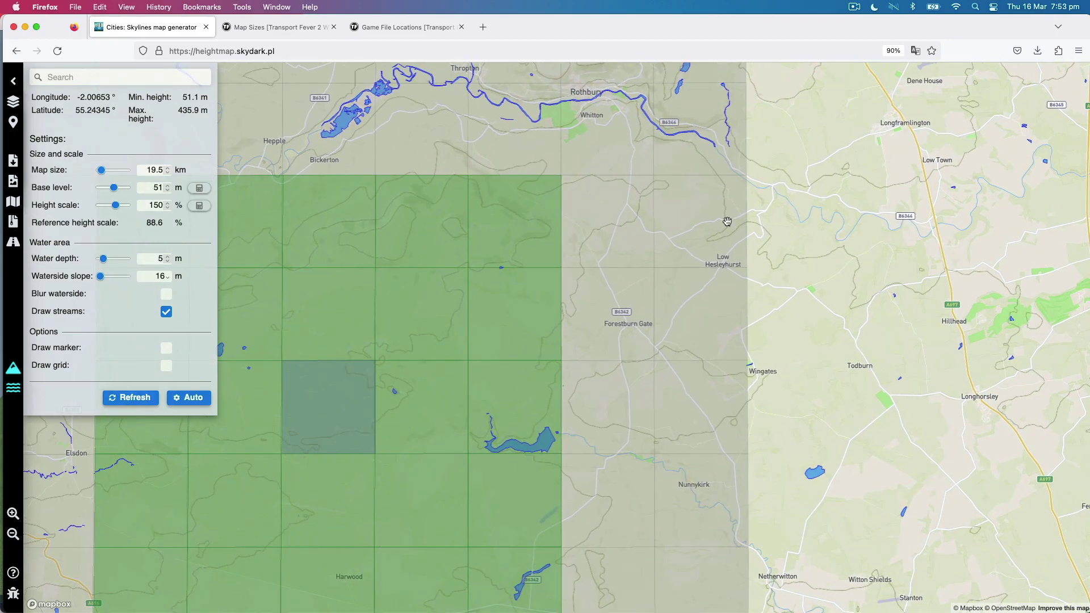
scroll(730, 226, "up", 5)
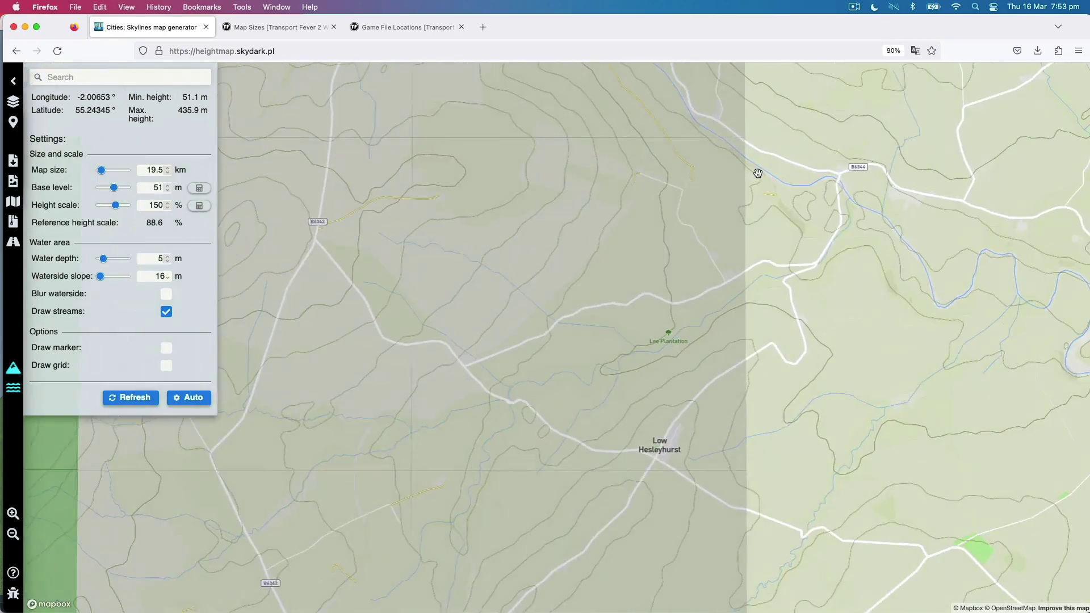
scroll(758, 173, "up", 4)
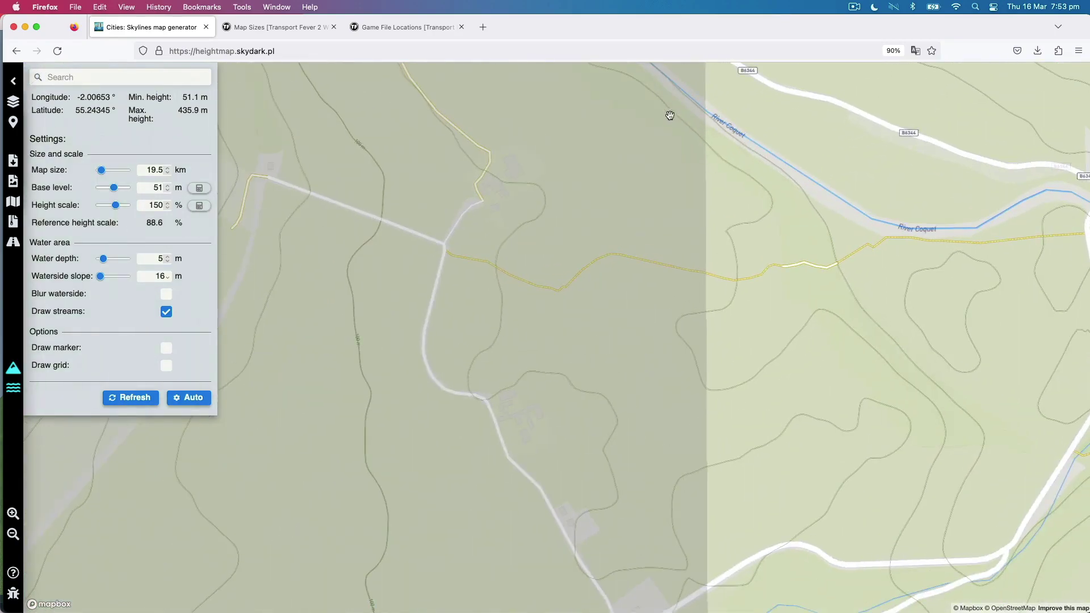
left_click_drag(642, 116, 721, 346)
scroll(706, 319, "up", 3)
scroll(674, 329, "down", 5)
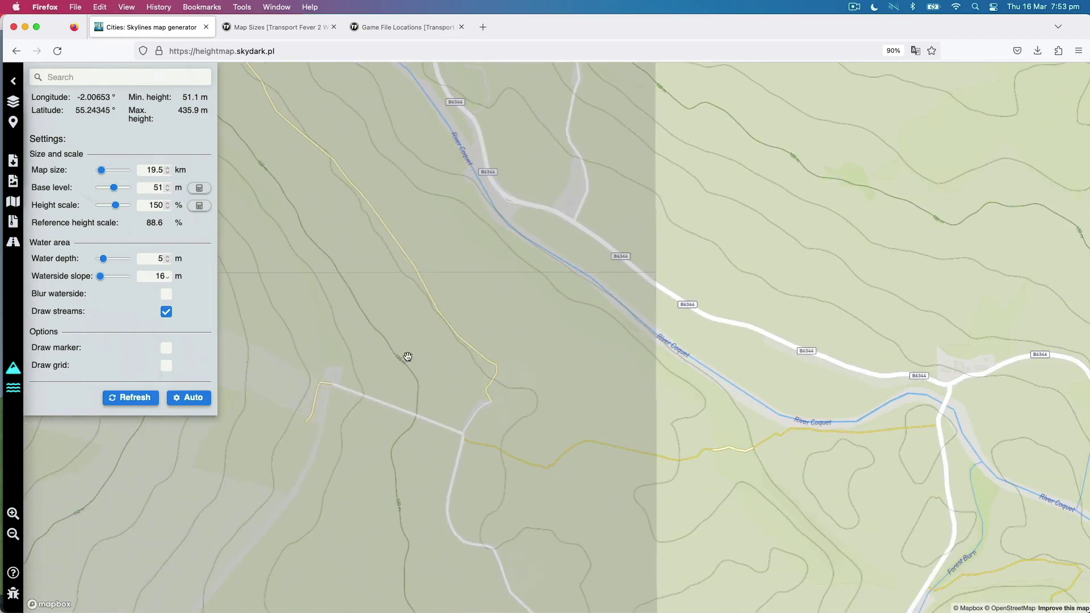
scroll(631, 284, "up", 5)
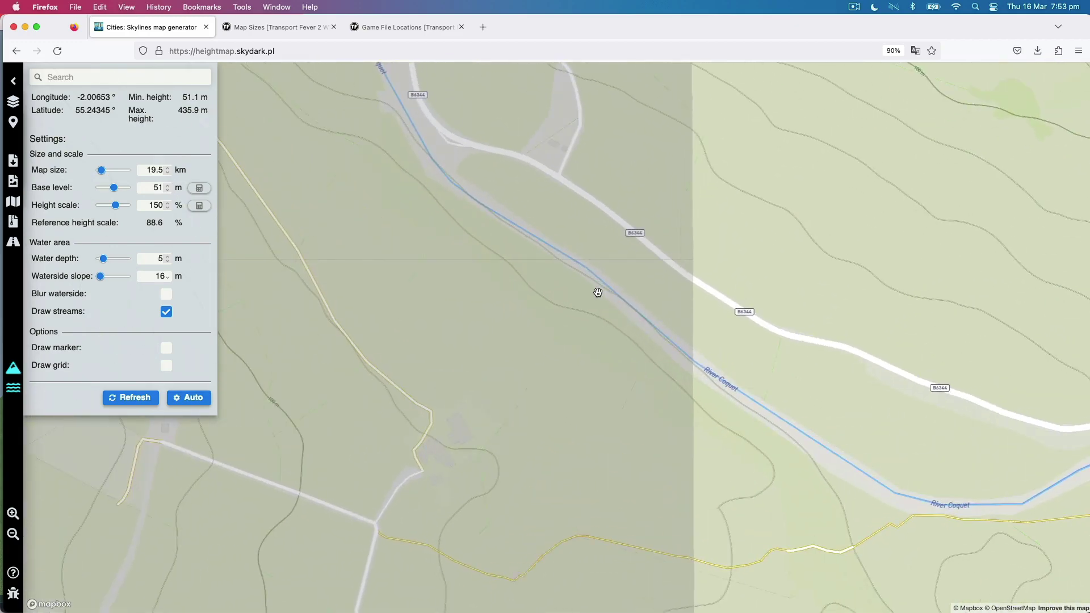
scroll(662, 325, "up", 3)
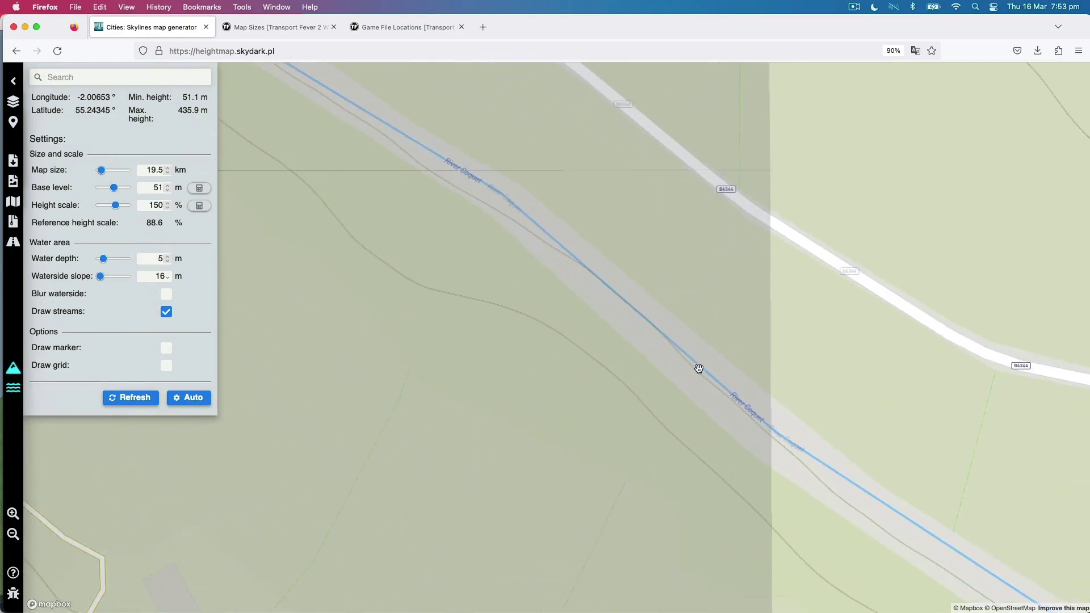
scroll(718, 388, "down", 4)
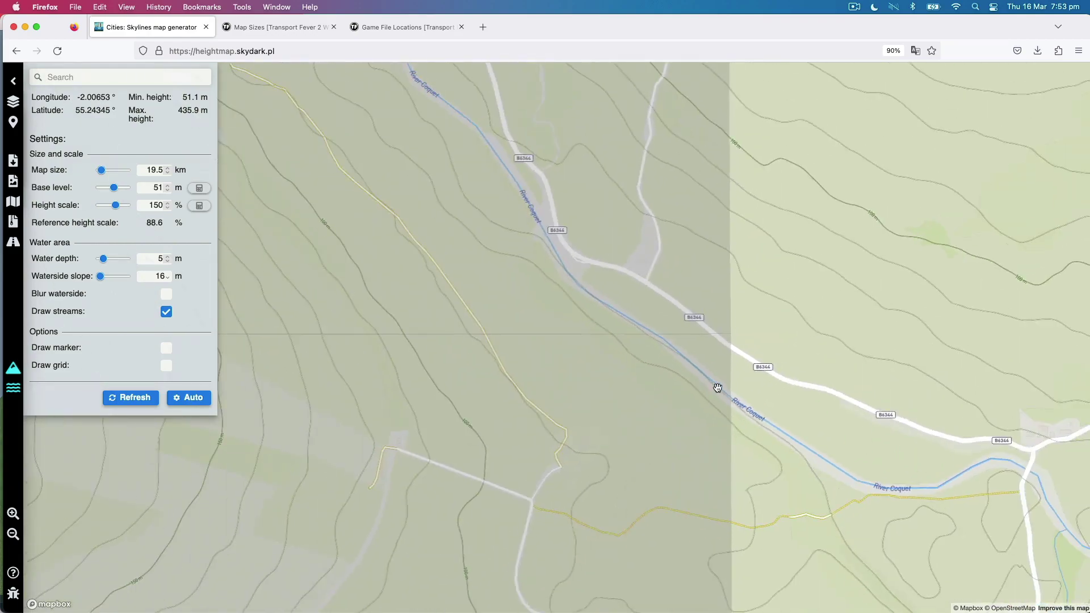
Follow the map area's eastern edge south past Low Hesleyhurst and examine the contours around the River Font near Netherwitton
left_click_drag(731, 499, 726, 73)
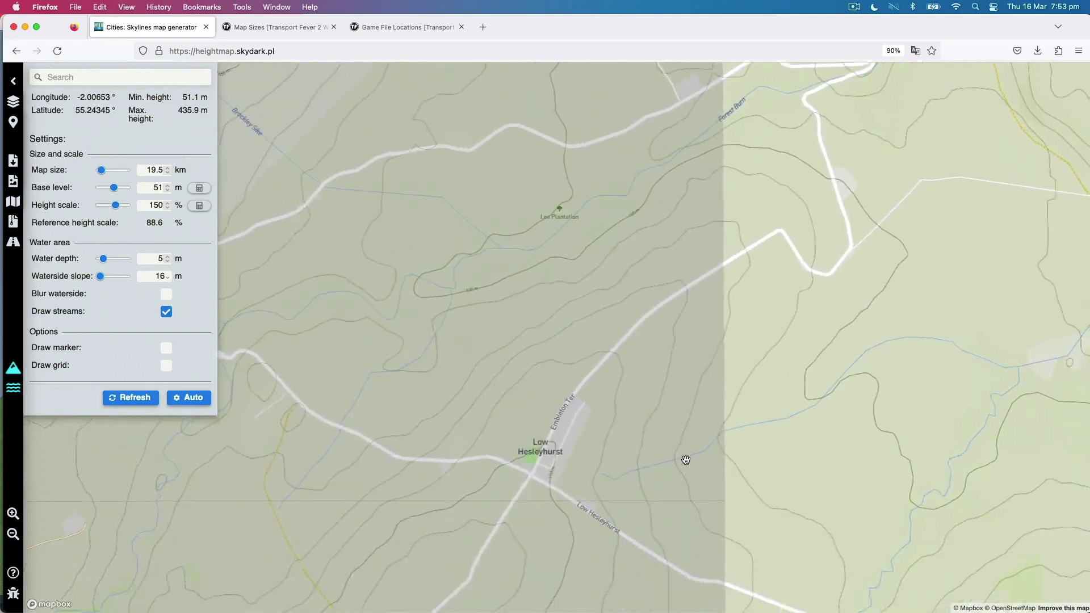
left_click_drag(691, 506, 645, 112)
left_click_drag(638, 406, 660, 180)
left_click_drag(659, 409, 665, 114)
scroll(677, 293, "up", 2)
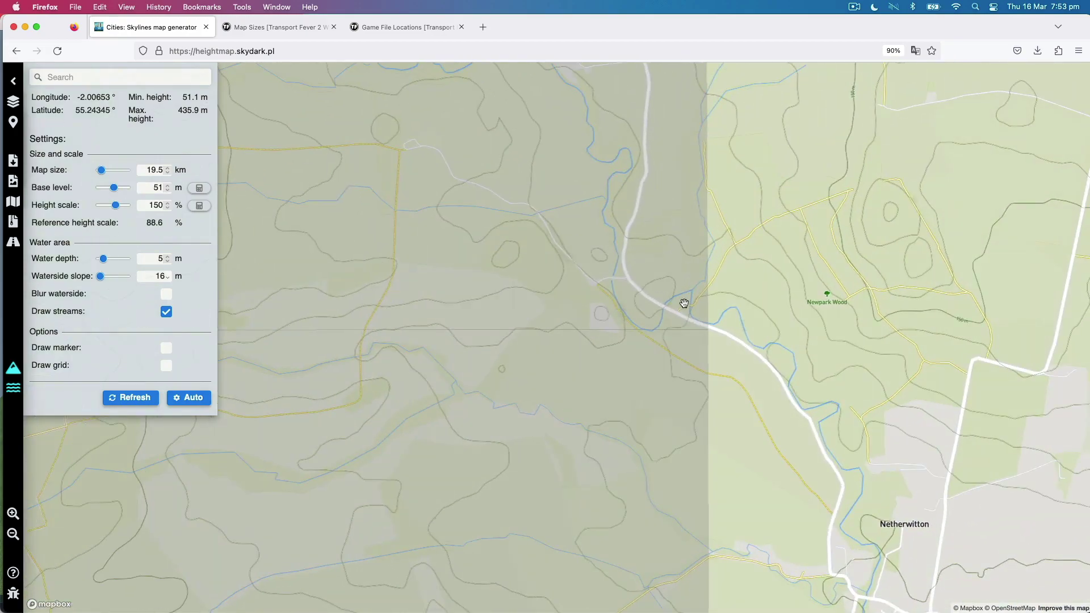
scroll(684, 304, "up", 1)
scroll(684, 302, "up", 3)
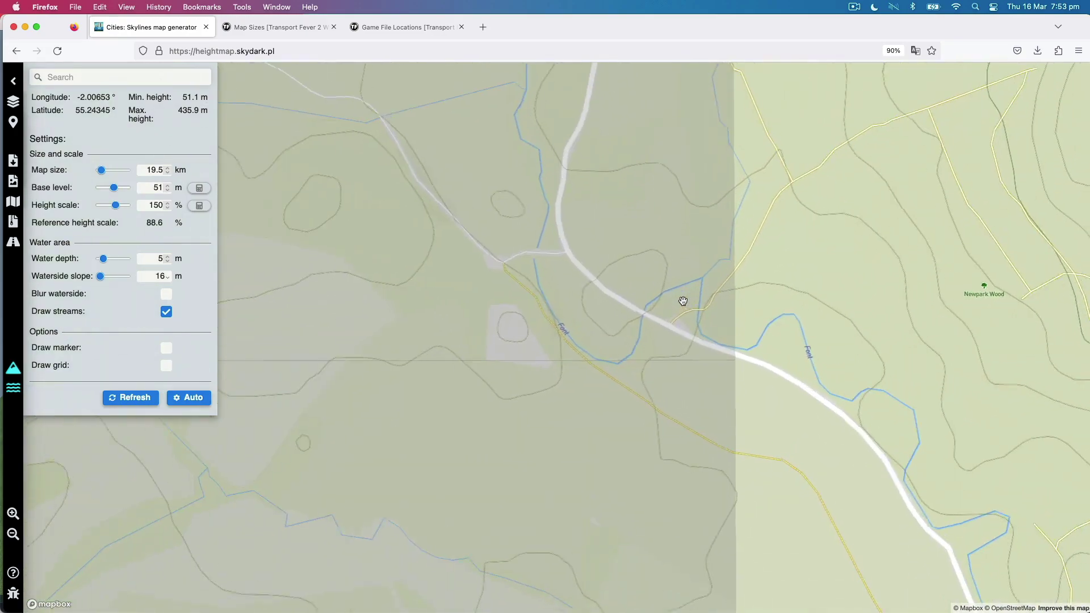
scroll(659, 292, "down", 2)
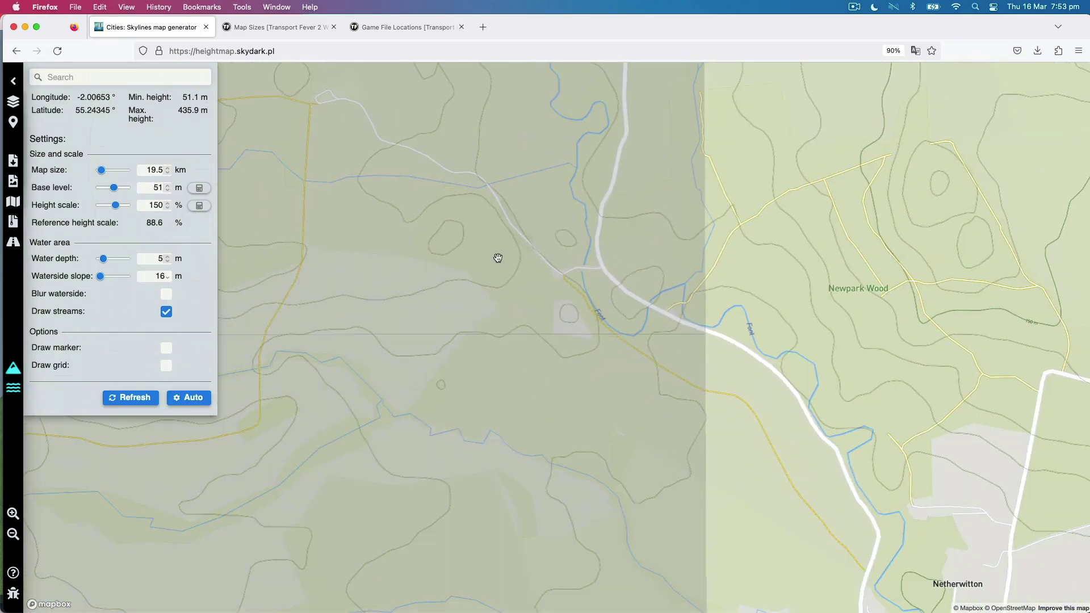
Examine the contours where the River Font crosses the map area's eastern edge beside Newpark Wood
left_click_drag(498, 258, 421, 341)
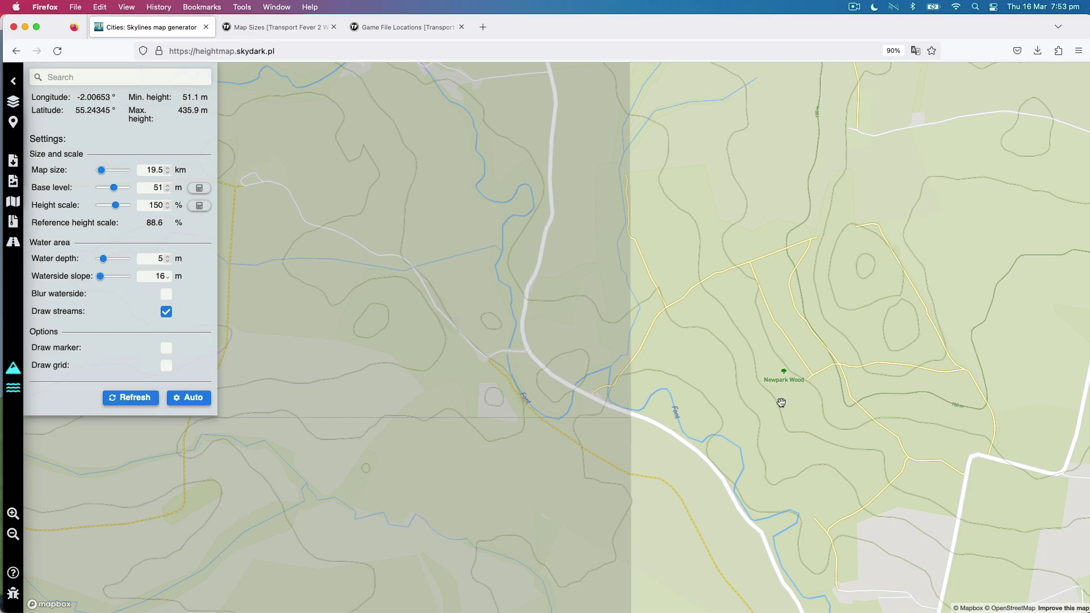
scroll(691, 403, "up", 2)
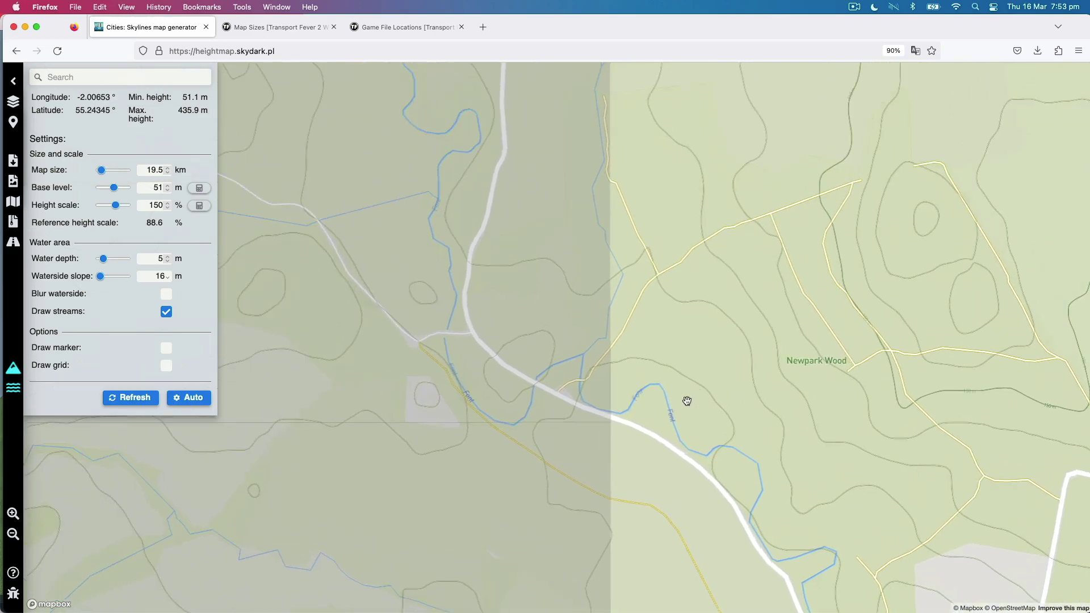
scroll(591, 351, "up", 1)
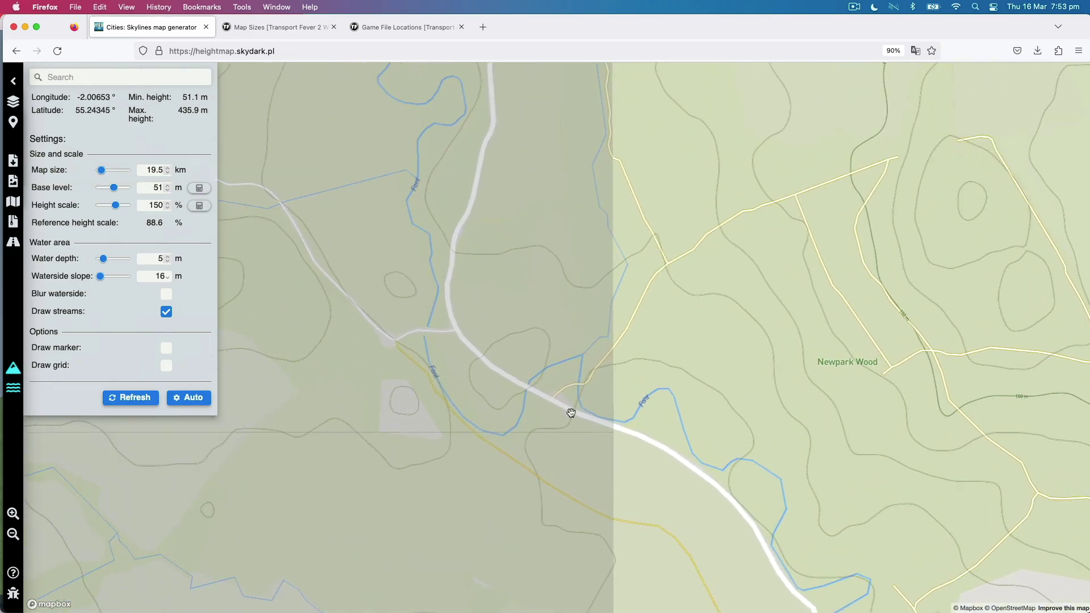
scroll(586, 363, "down", 5)
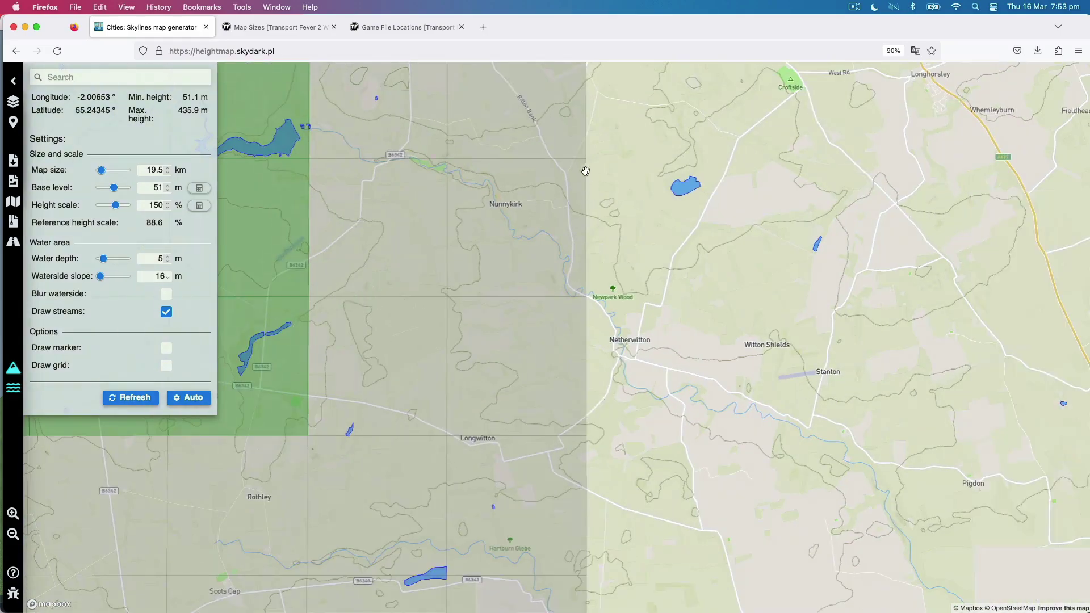
Return north to the hills south of Newtown and examine the contour heights around Dove Crag and Simonside
left_click_drag(578, 128, 786, 398)
left_click_drag(666, 488, 639, 265)
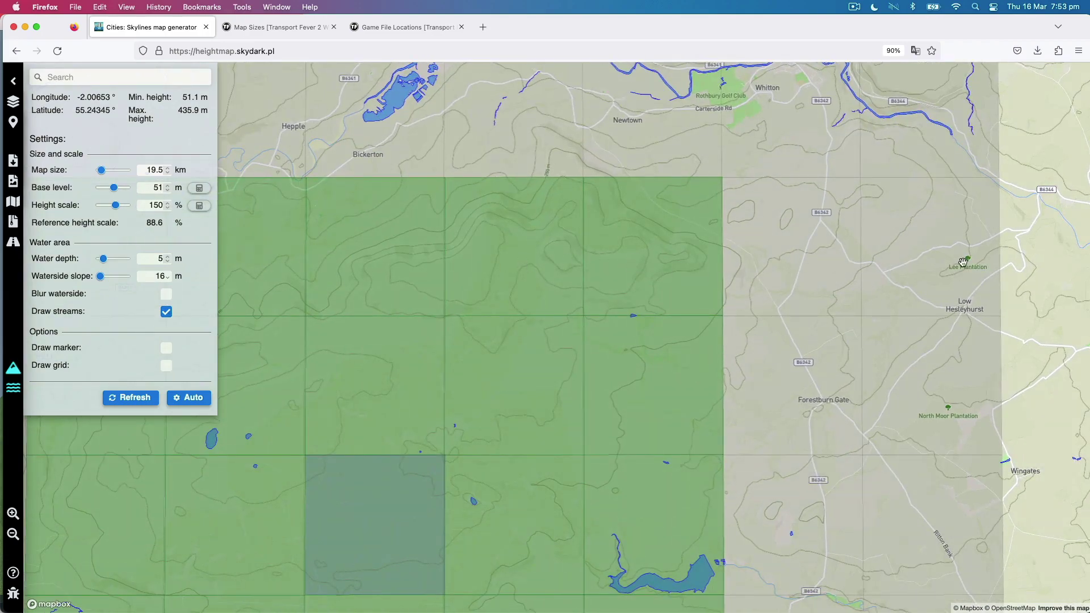
scroll(619, 268, "up", 5)
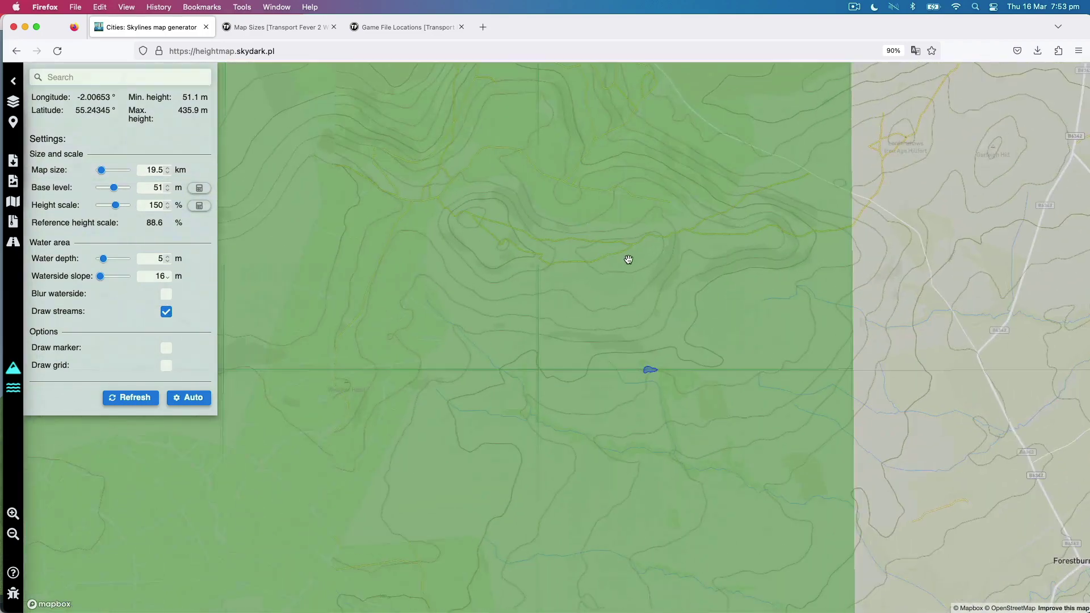
scroll(630, 252, "up", 1)
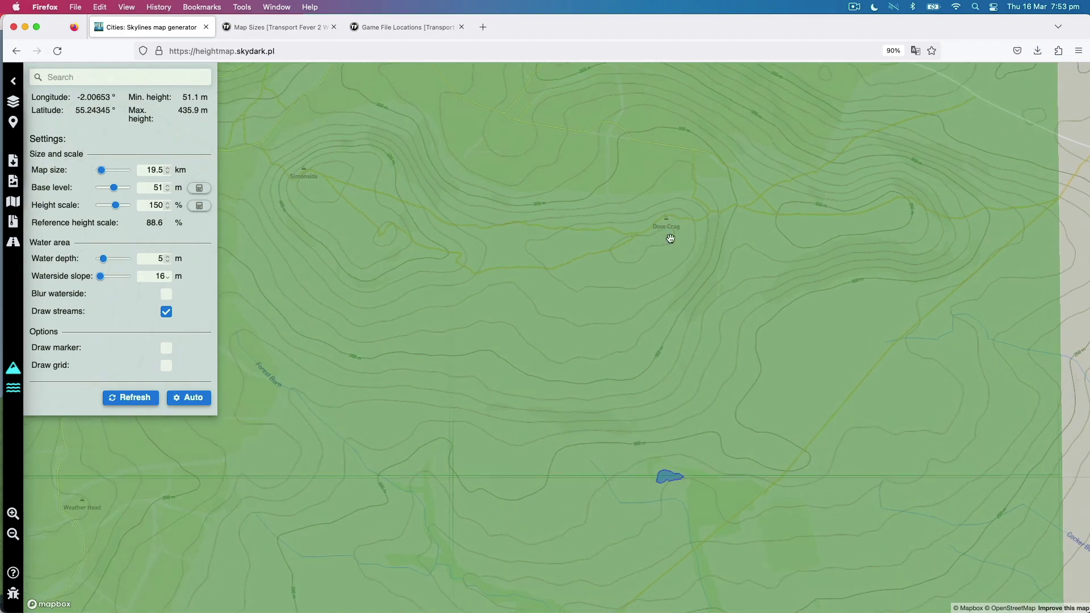
scroll(619, 241, "down", 2)
scroll(608, 248, "down", 2)
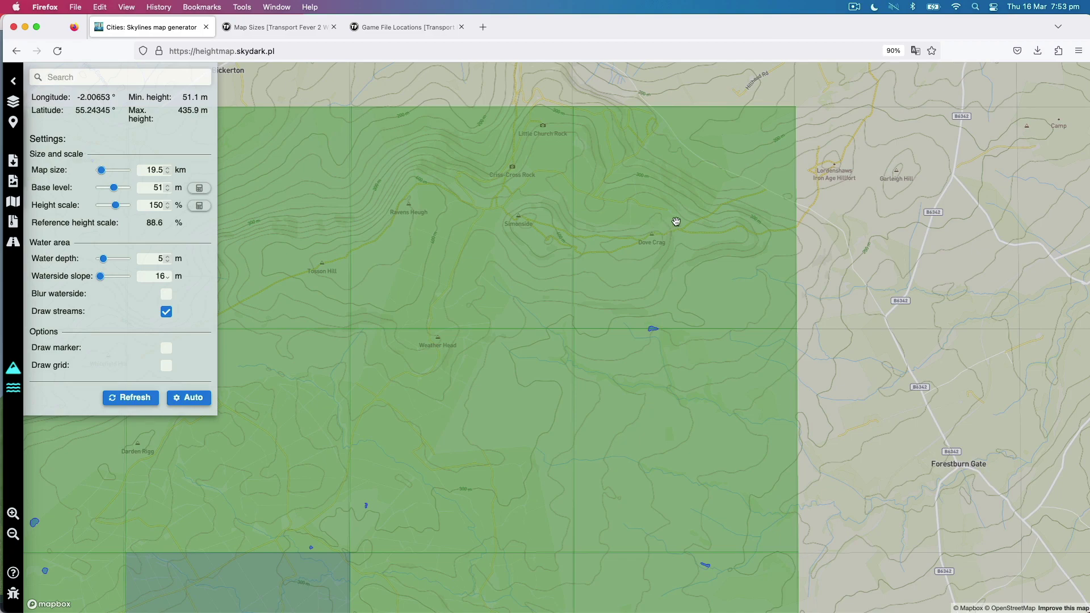
left_click_drag(676, 221, 528, 273)
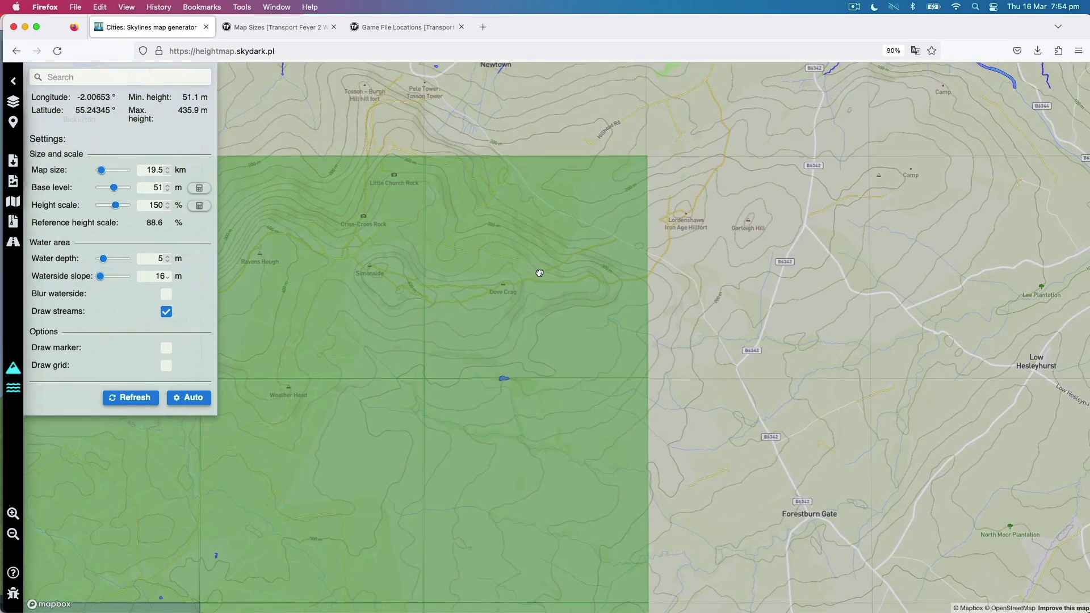
left_click_drag(609, 273, 686, 276)
scroll(602, 288, "up", 5)
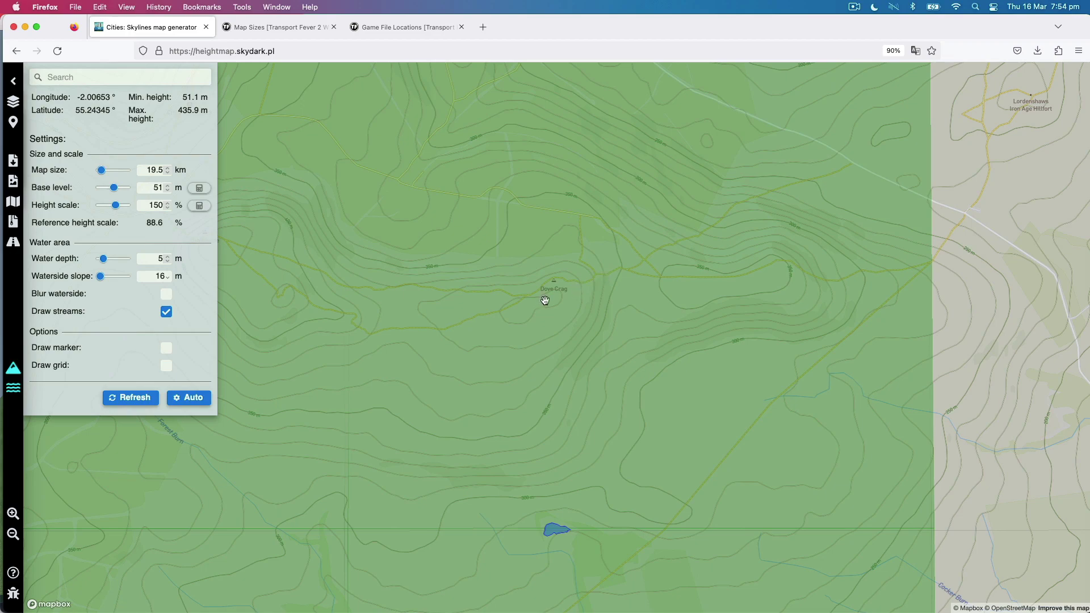
scroll(546, 299, "down", 5)
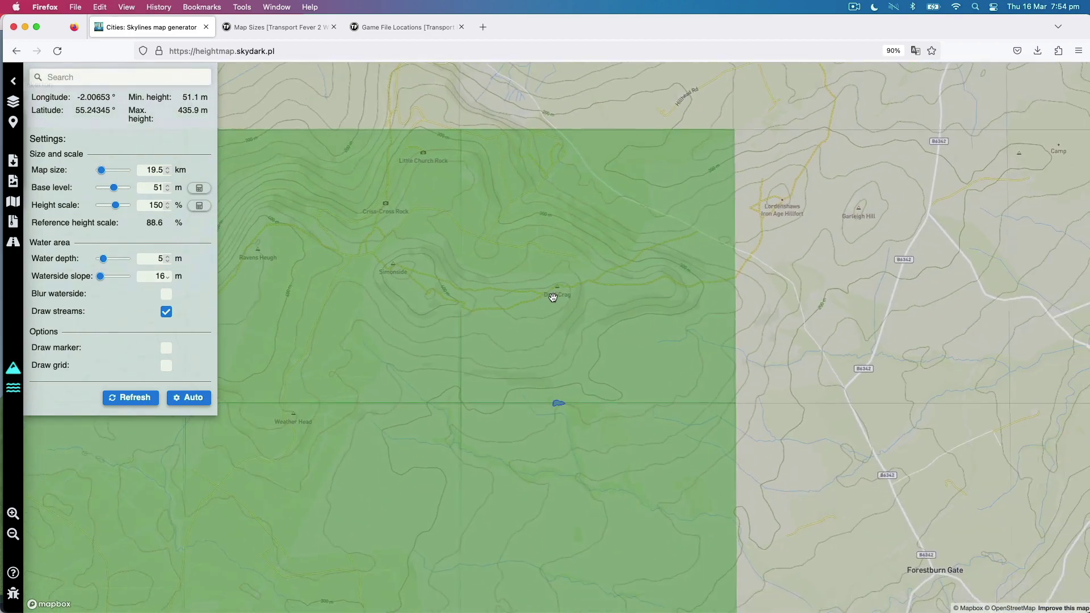
scroll(542, 297, "down", 2)
scroll(540, 300, "up", 6)
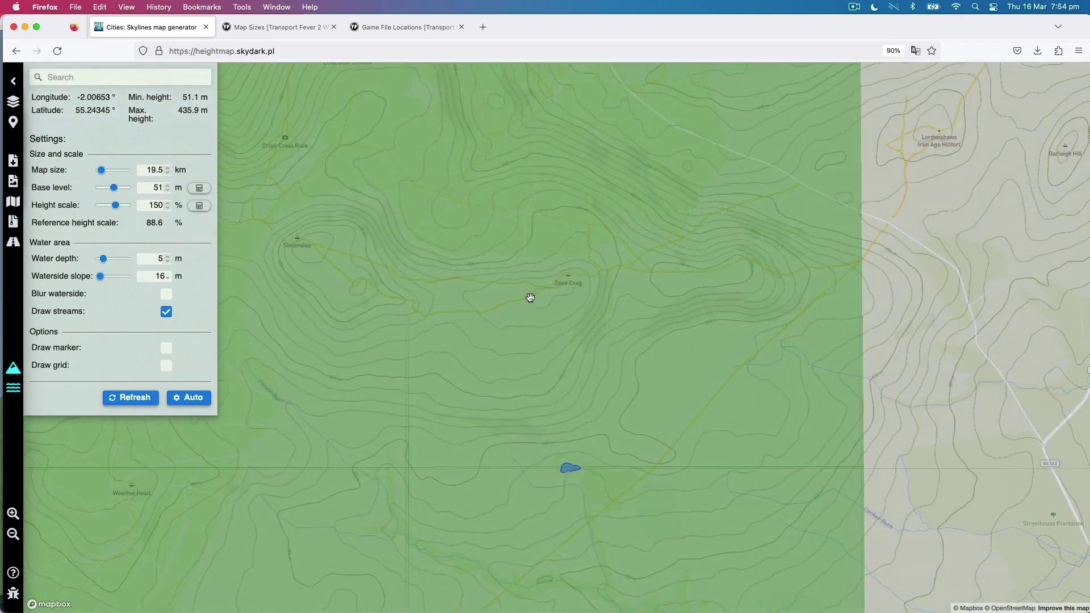
scroll(529, 297, "down", 4)
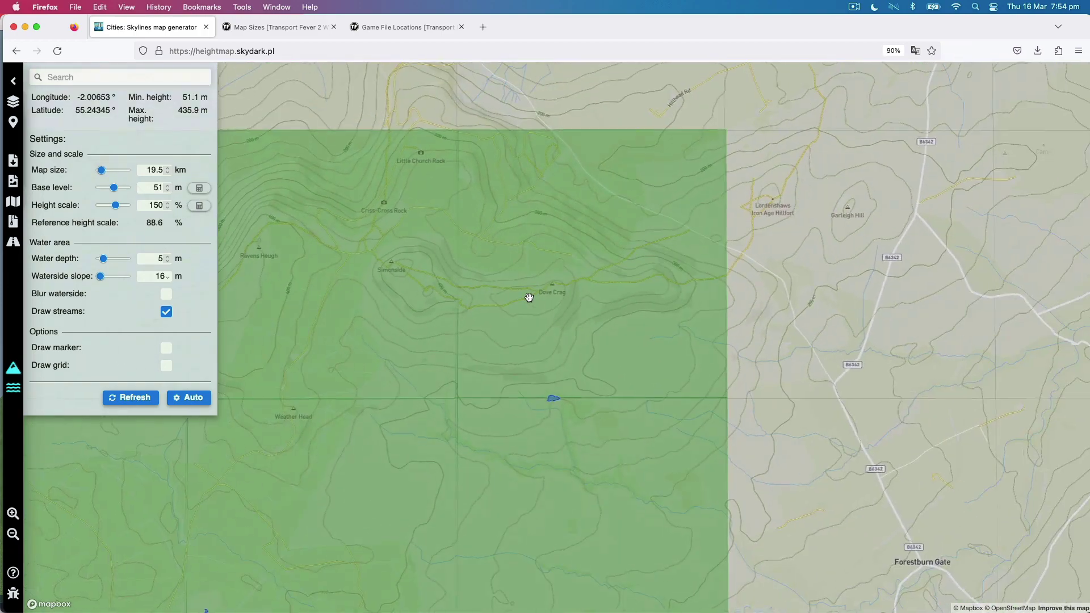
scroll(536, 291, "down", 1)
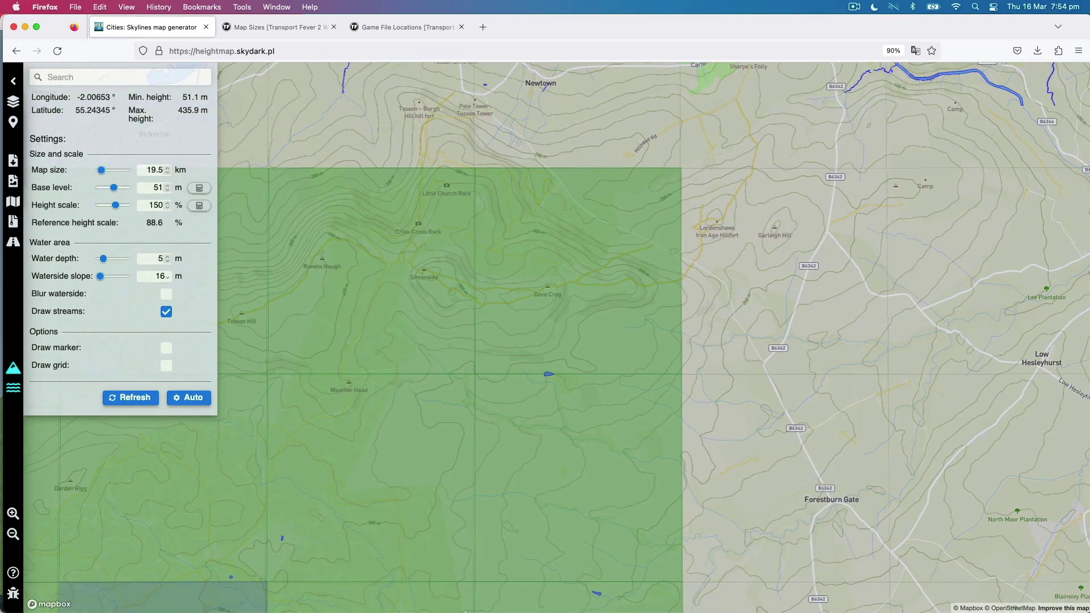
Switch to Transport Fever 2, set the heightmap range to 70 to 400 and try to import the heightmap
mouse_move(472, 591)
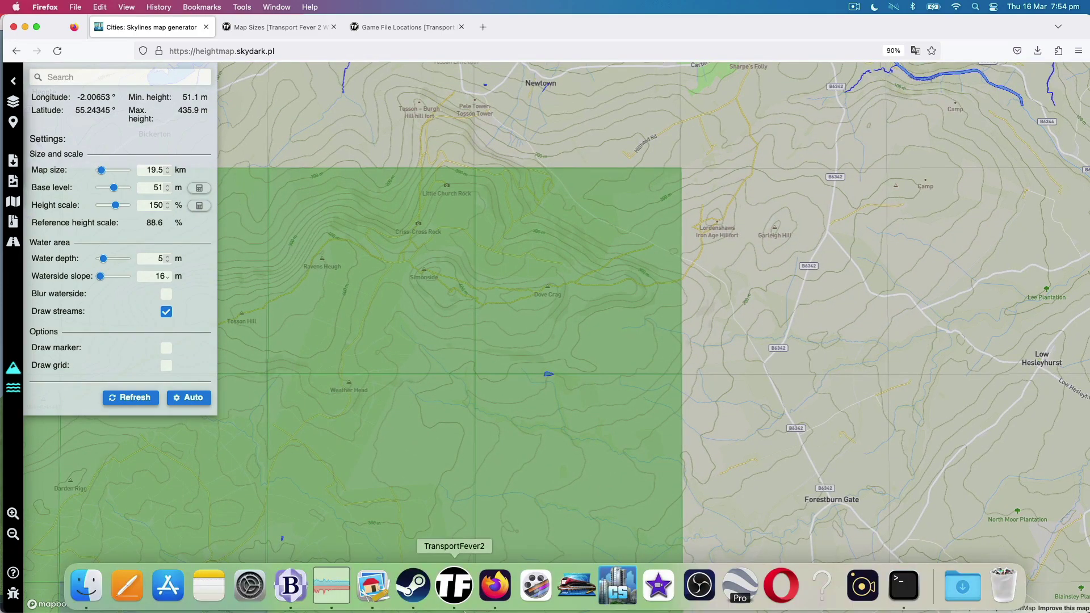
left_click(454, 585)
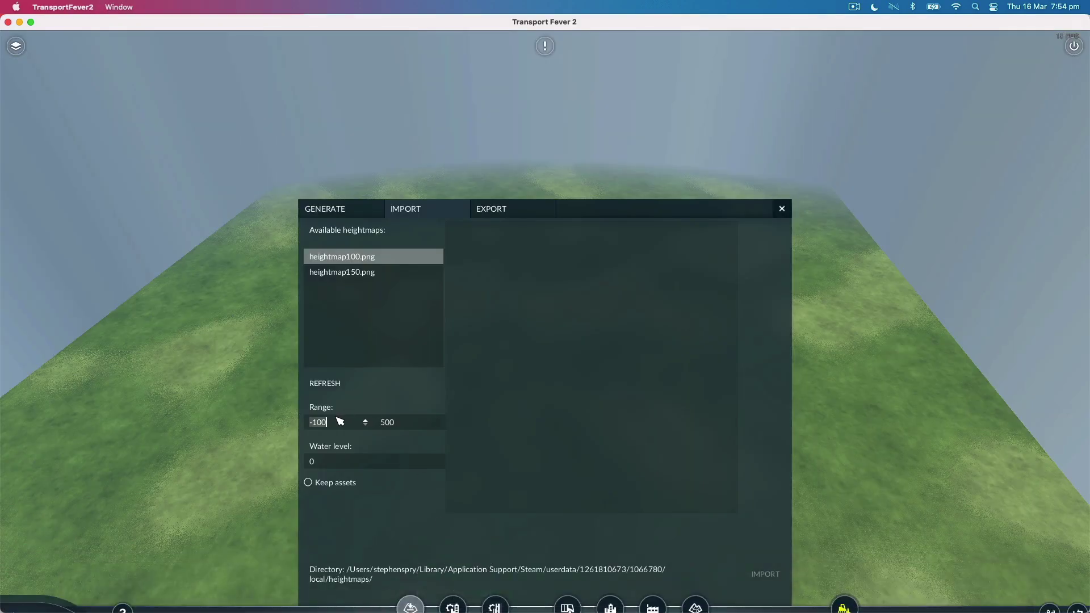
key("BackSpace")
left_click(396, 417)
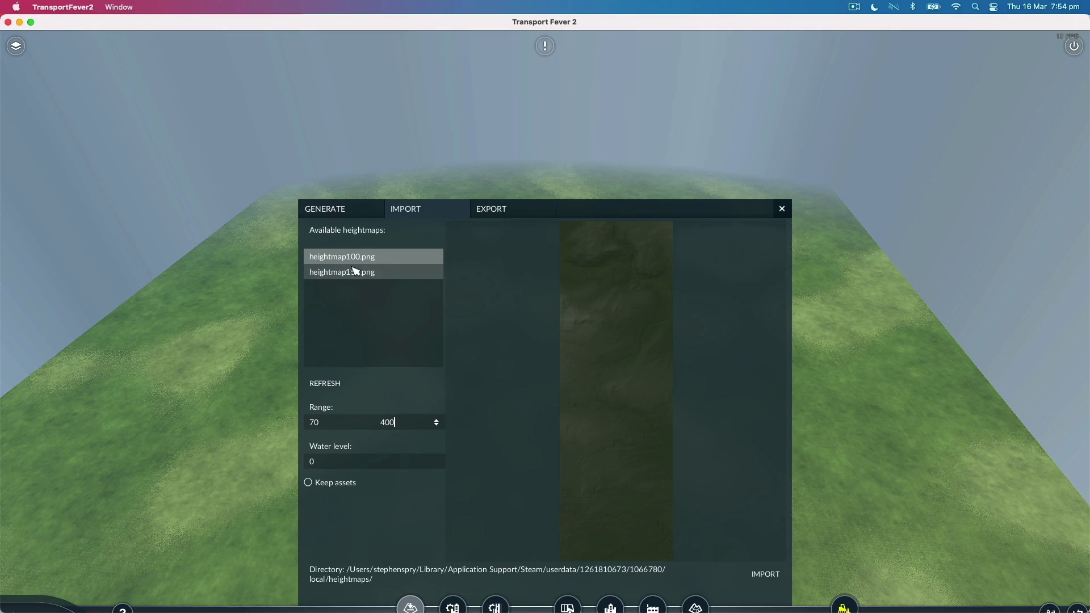
left_click(772, 576)
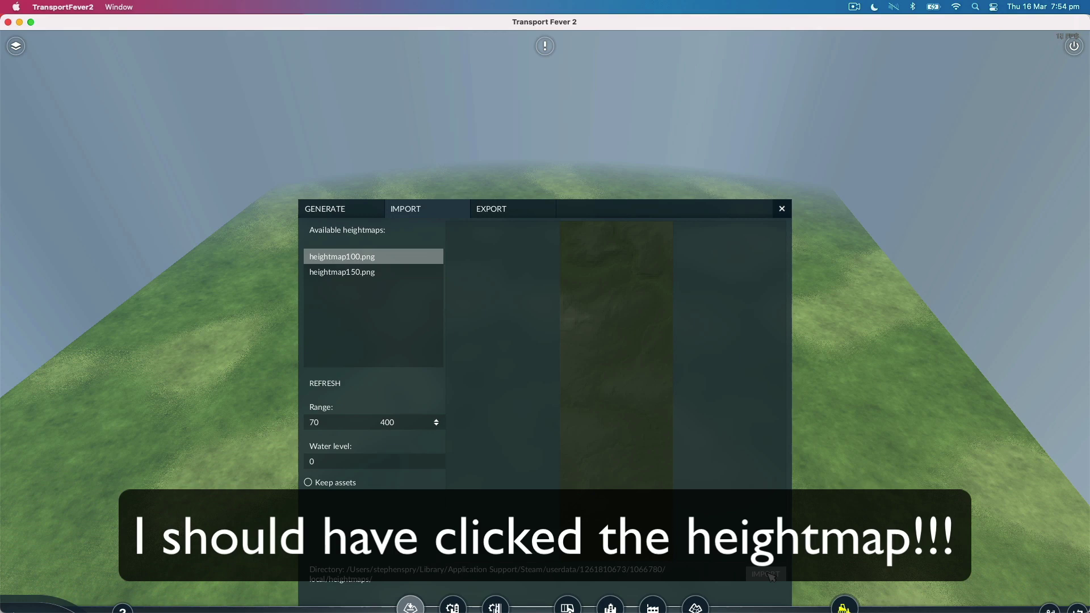
left_click(782, 208)
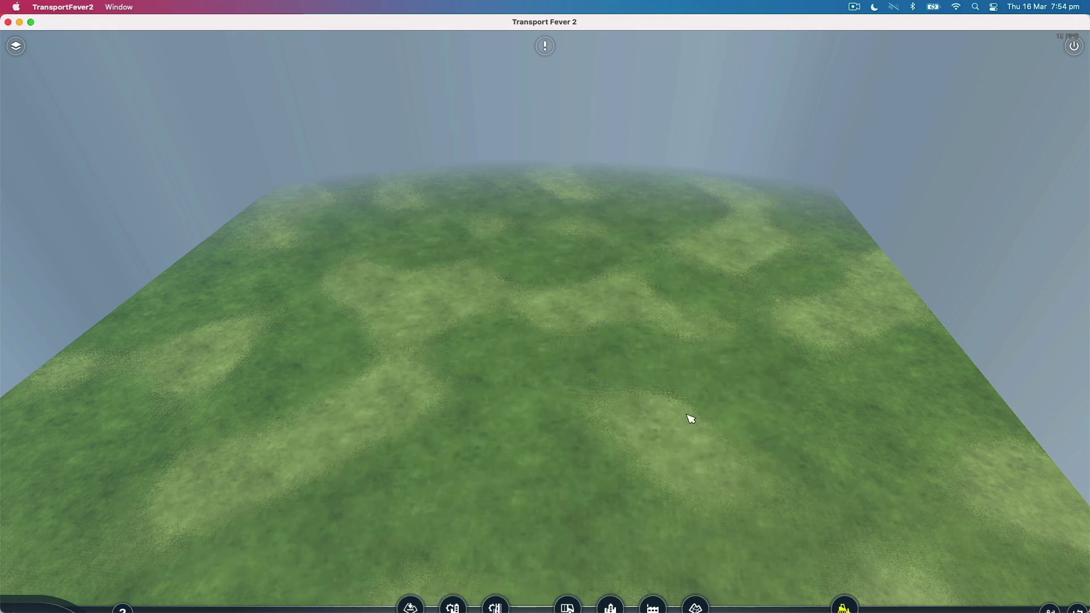
Inspect the terrain for relief and turn on the contour lines layer
scroll(676, 451, "down", 5)
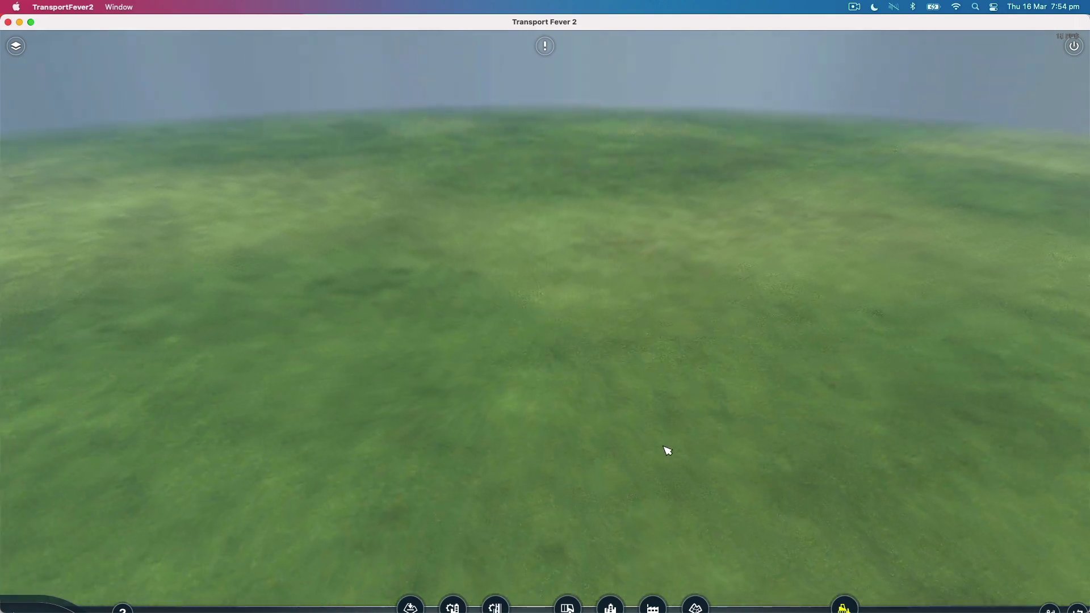
middle_click_drag(664, 447, 534, 522)
scroll(642, 436, "up", 5)
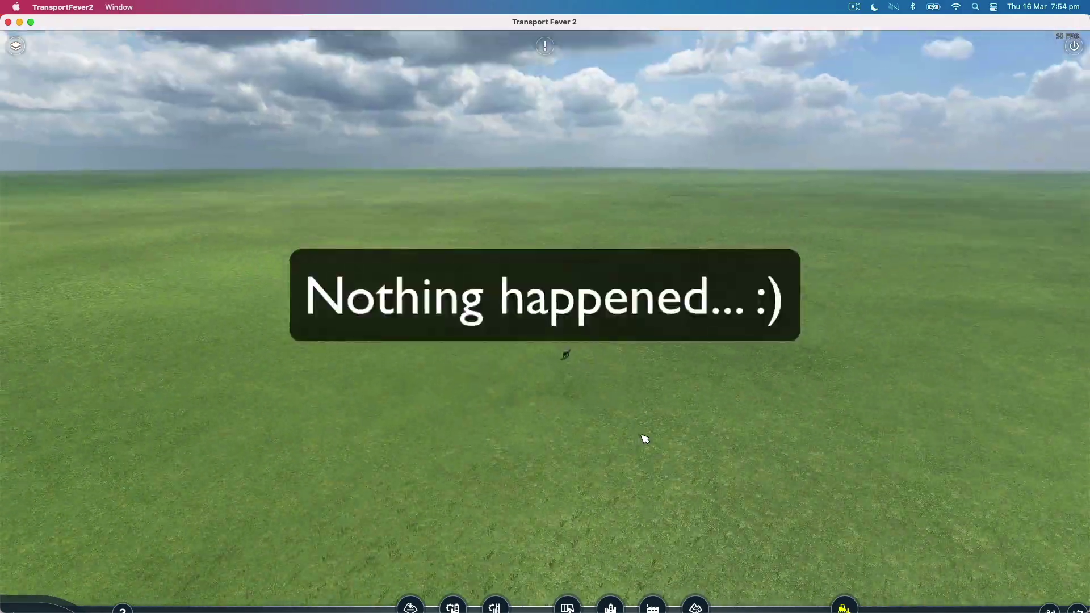
scroll(642, 436, "up", 5)
scroll(641, 436, "down", 5)
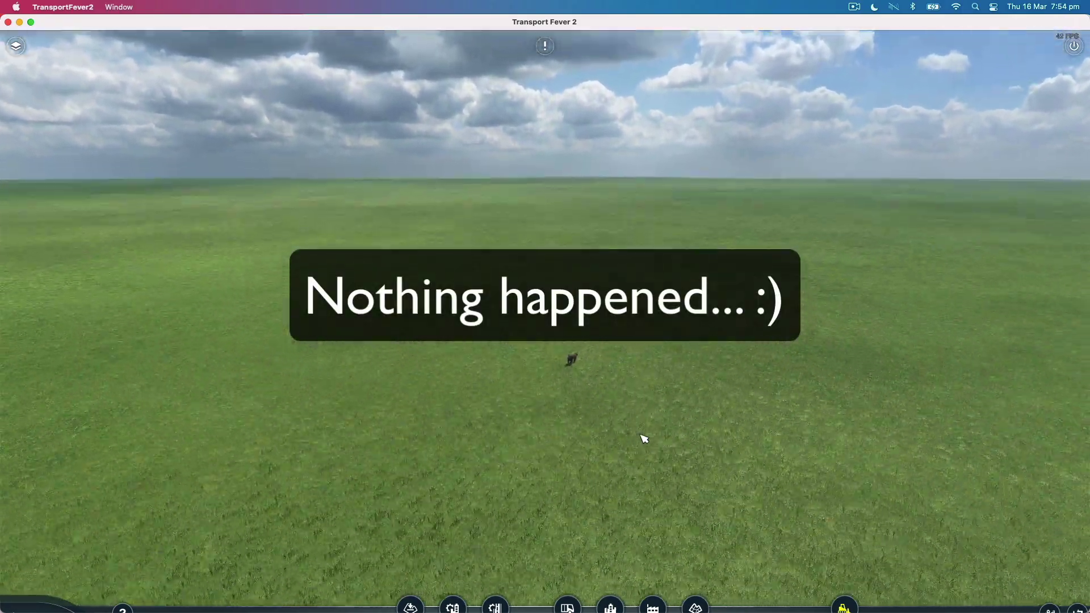
scroll(644, 438, "down", 3)
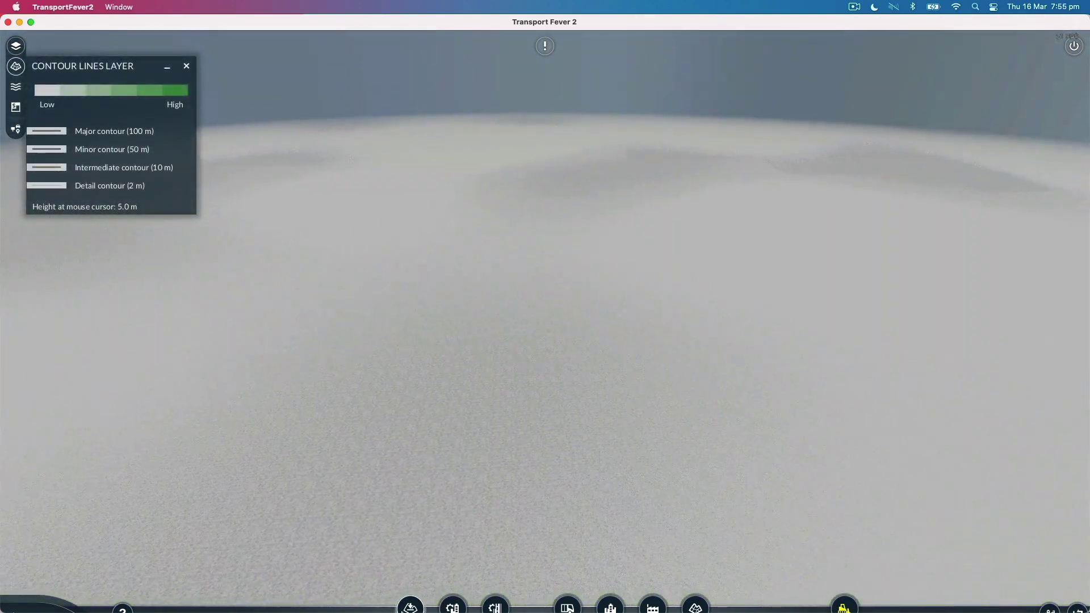
Import heightmap100.png into the map and close the terrain generator
left_click(411, 607)
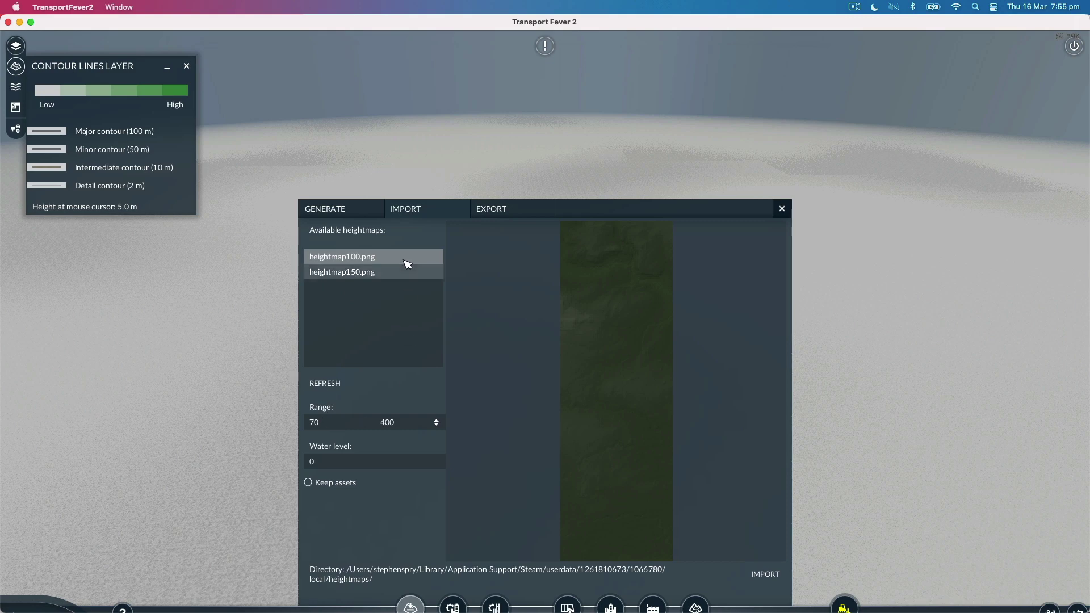
left_click(766, 574)
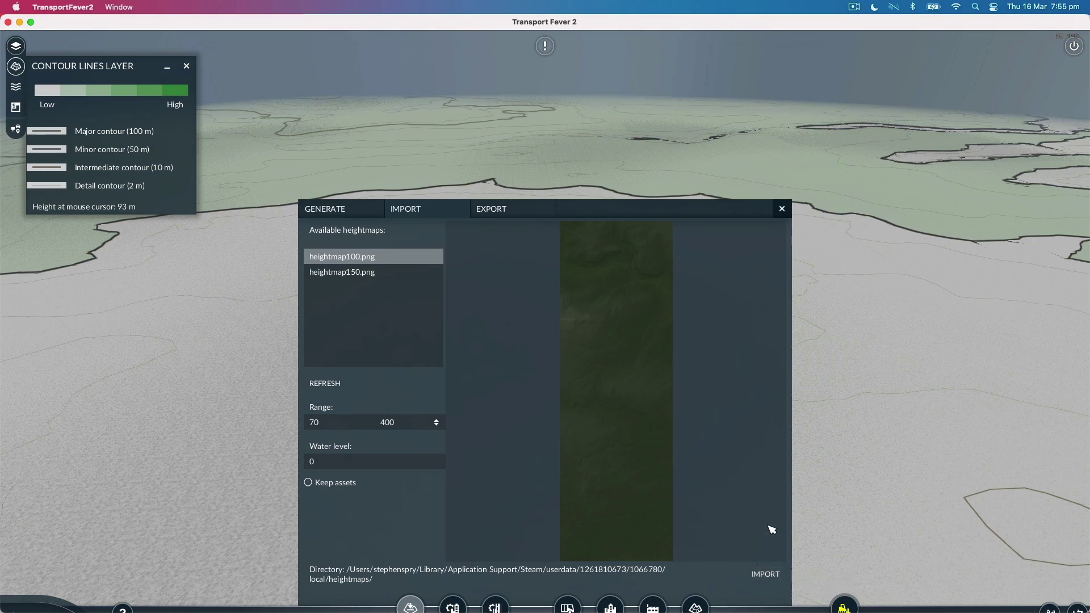
left_click(783, 211)
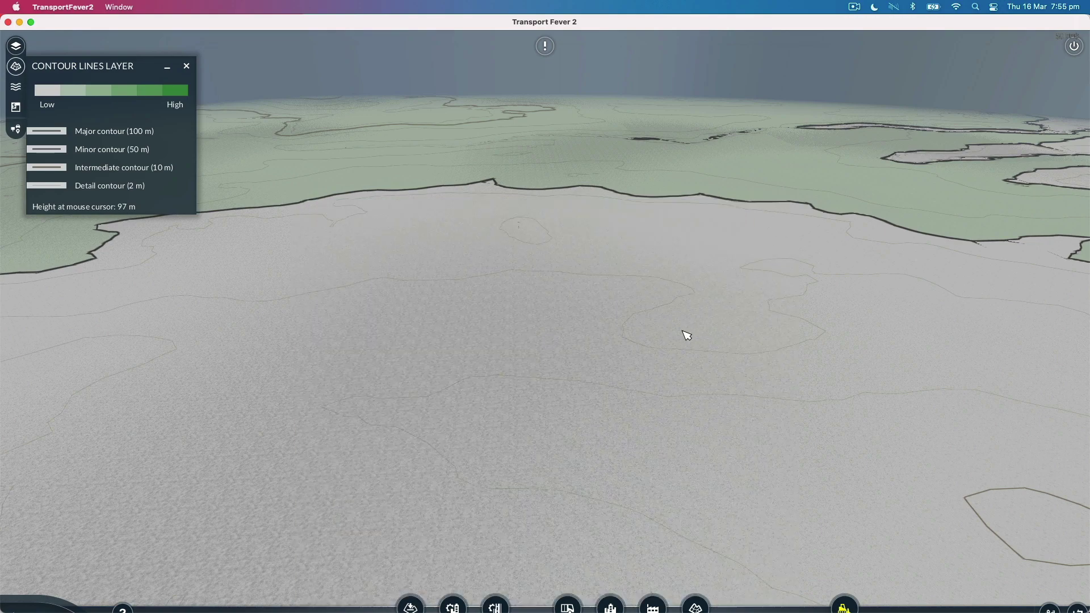
Examine the contour lines across the imported terrain, comparing the lowland near the map edge with the higher ground
scroll(682, 331, "down", 10)
middle_click_drag(682, 330, 688, 243)
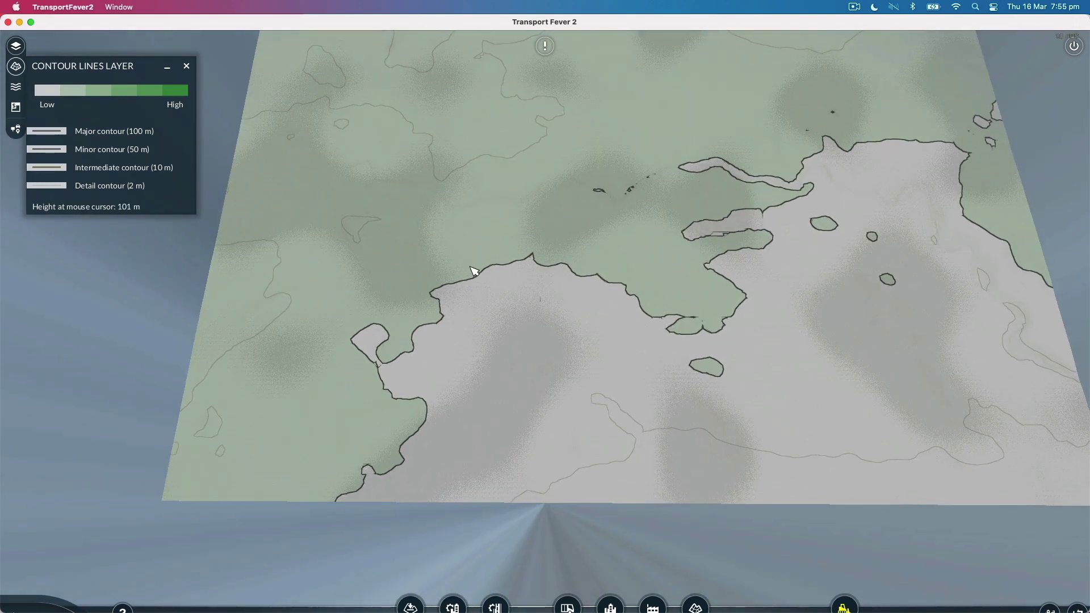
scroll(474, 267, "up", 5)
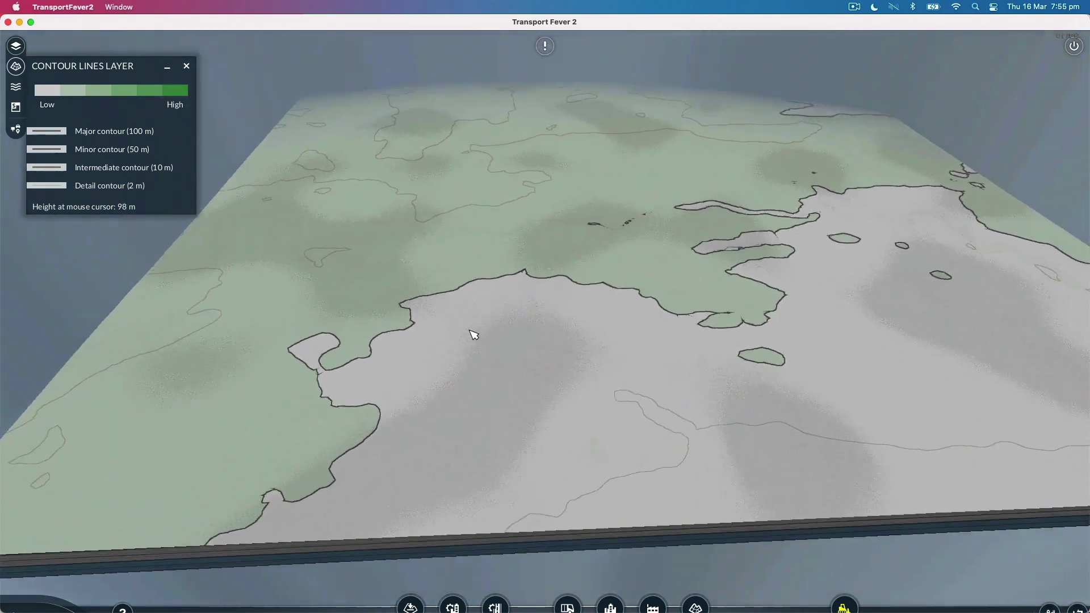
scroll(530, 329, "up", 5)
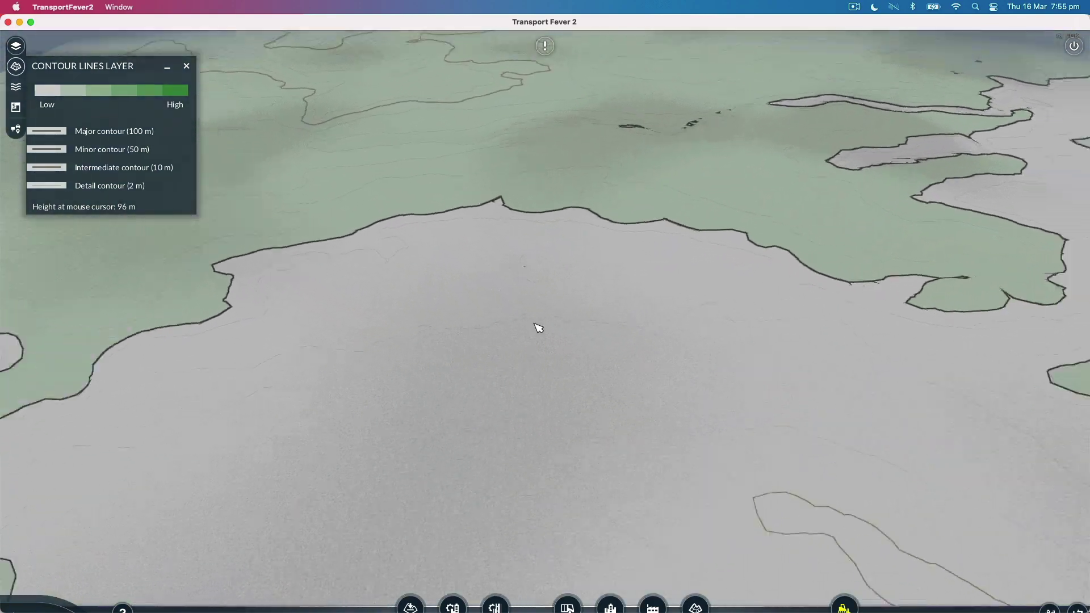
scroll(539, 329, "down", 8)
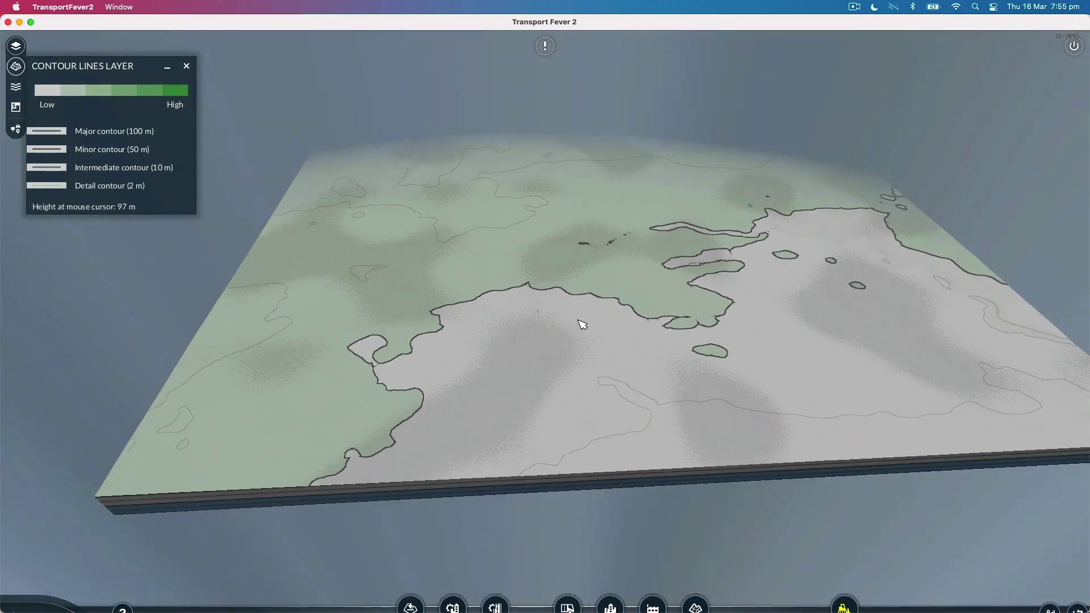
scroll(573, 206, "up", 10)
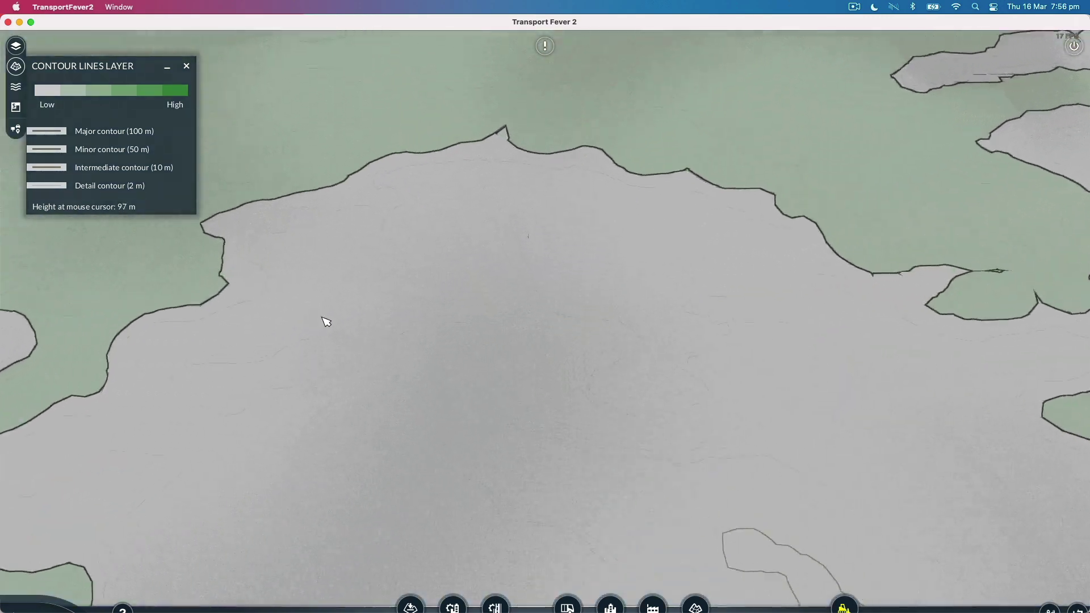
scroll(327, 322, "up", 3)
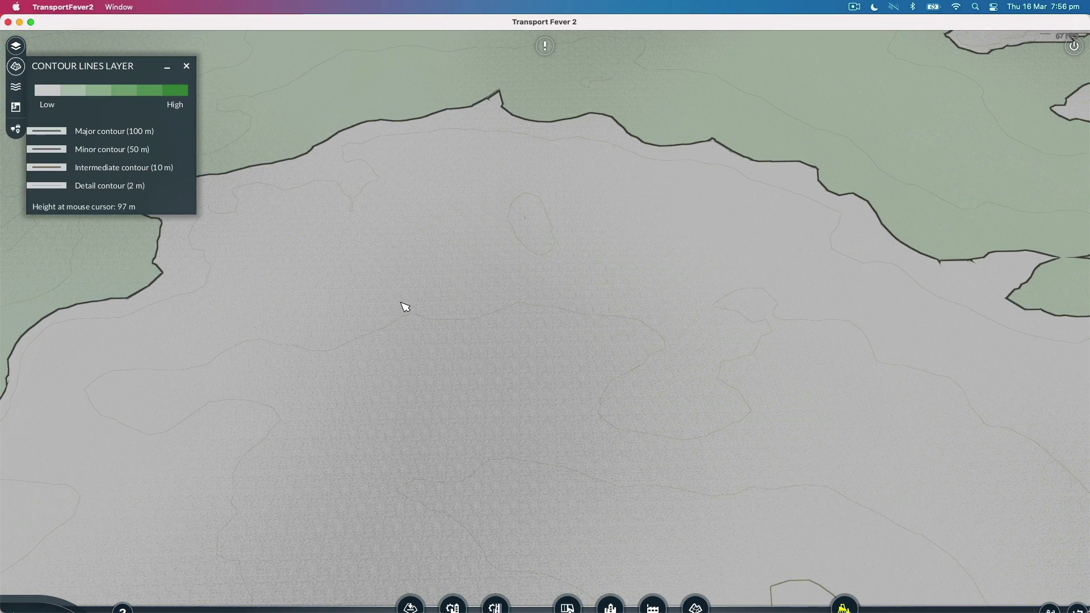
Examine the contours and heights of the higher green-shaded ground beyond the 100 m contour
mouse_move(324, 284)
left_mouse_down()
mouse_move(458, 317)
mouse_move(727, 353)
left_mouse_up()
mouse_move(310, 212)
left_mouse_down()
mouse_move(529, 333)
mouse_move(625, 509)
left_mouse_up()
left_click_drag(685, 284, 606, 393)
scroll(678, 291, "down", 5)
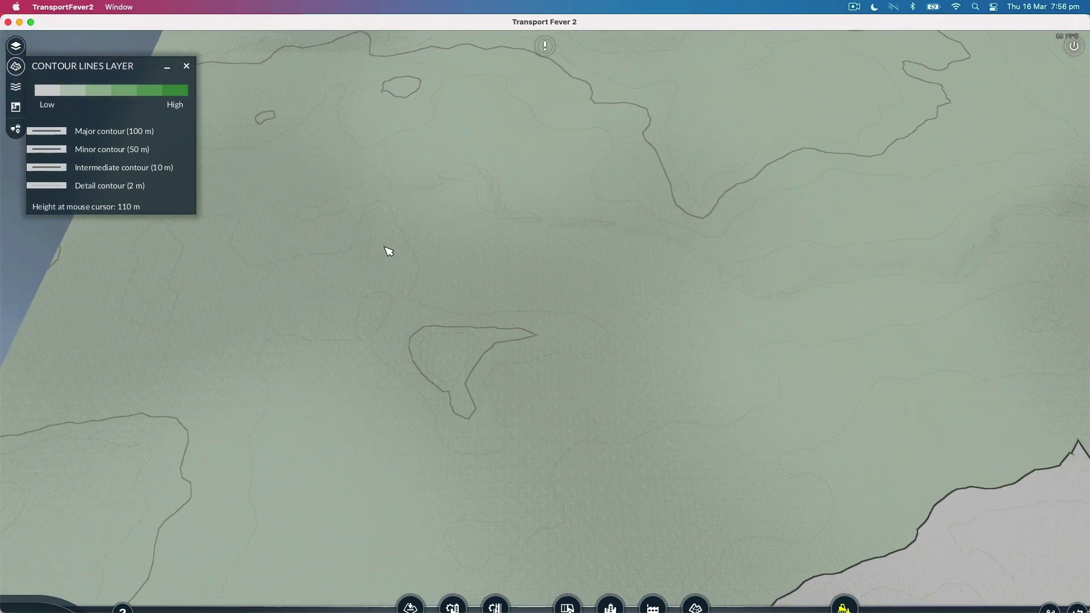
left_click_drag(385, 247, 173, 302)
scroll(776, 369, "up", 3)
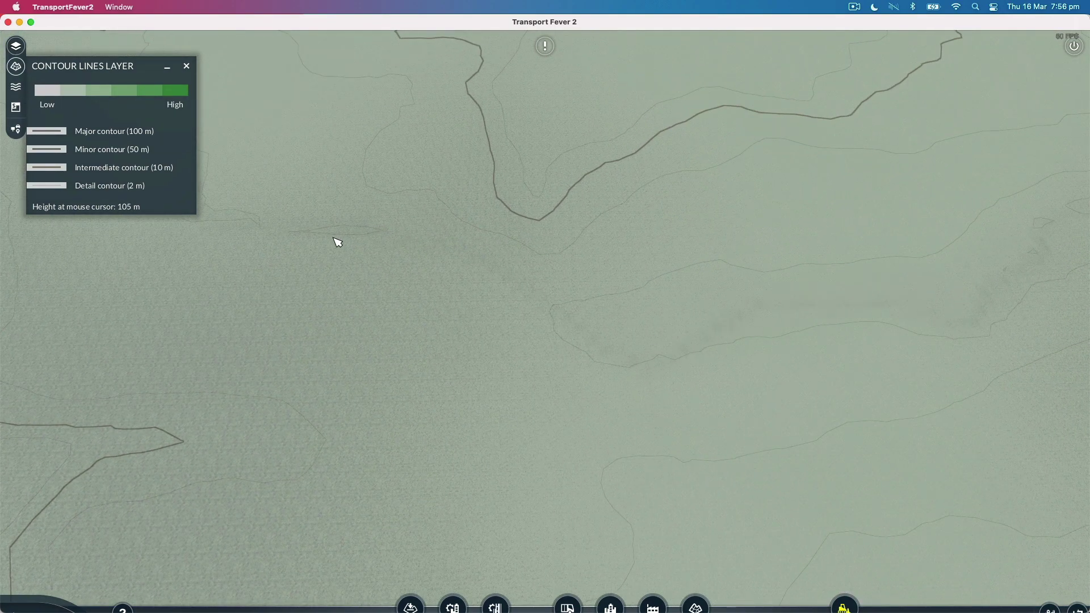
key("a")
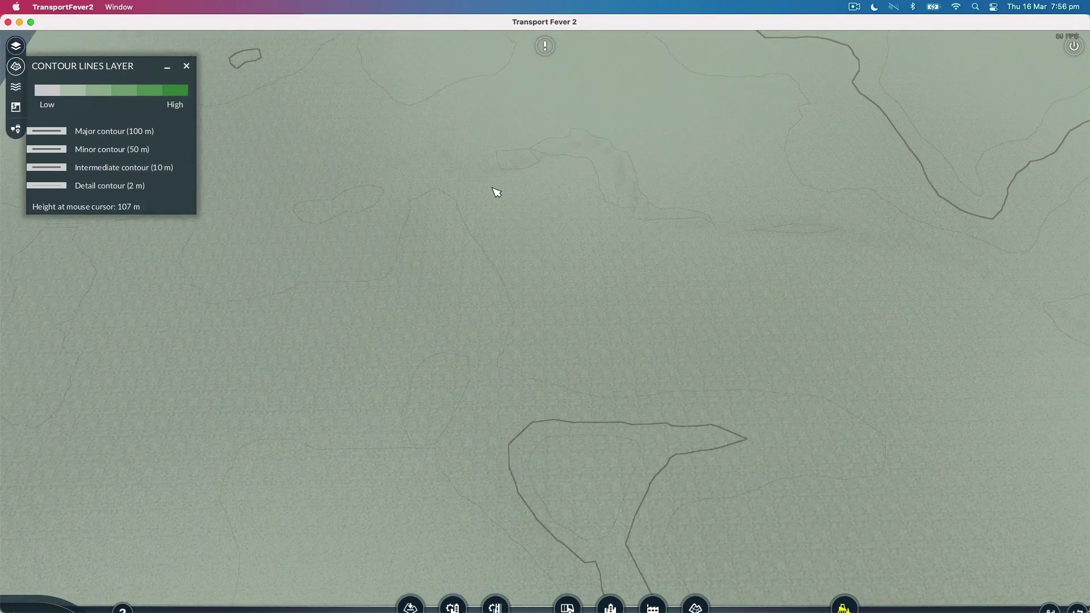
Check the ground heights around the closed contour loops near the map edge, from above and at a low angle
left_click_drag(477, 182, 699, 257)
scroll(699, 261, "up", 5)
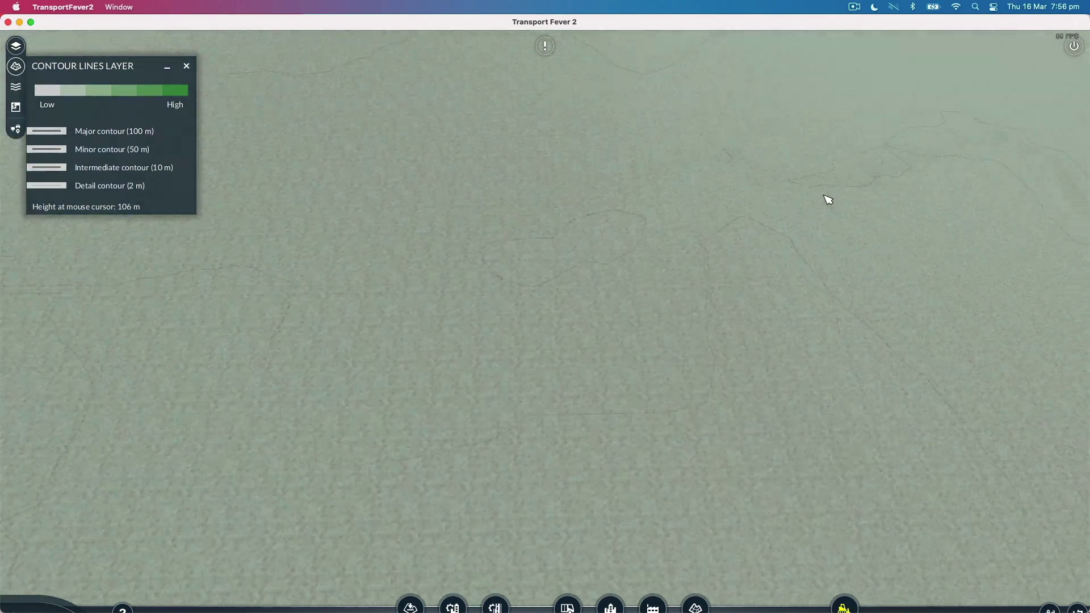
scroll(826, 197, "down", 5)
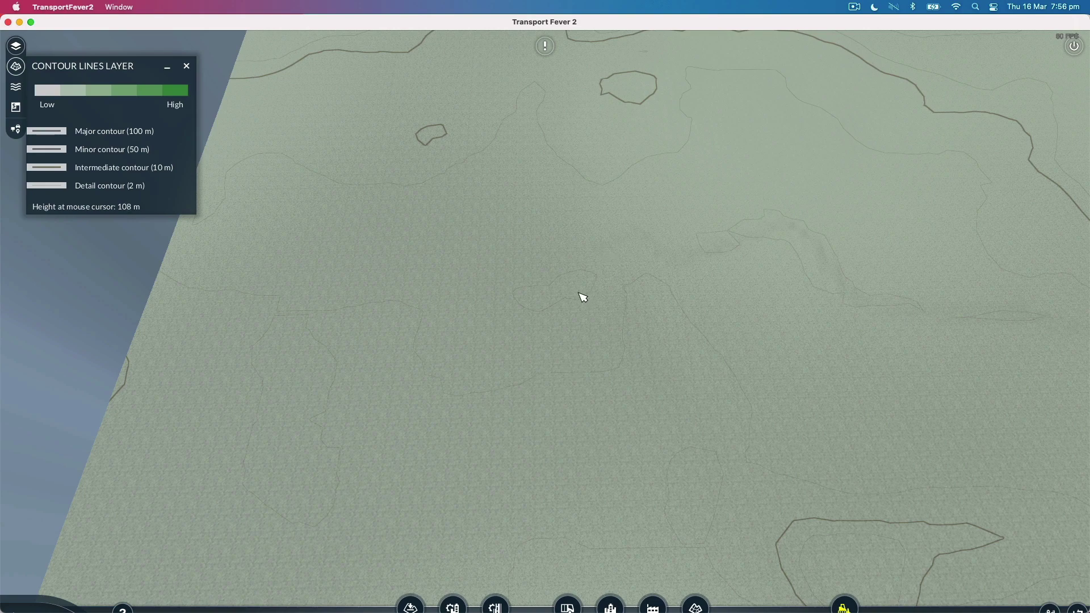
scroll(618, 278, "down", 5)
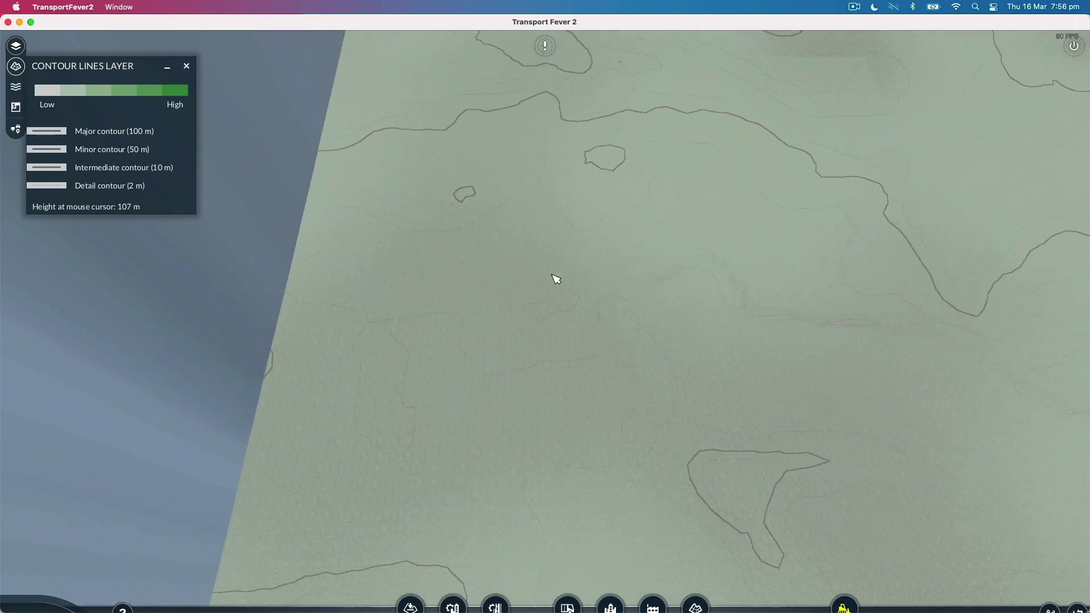
scroll(581, 394, "up", 3)
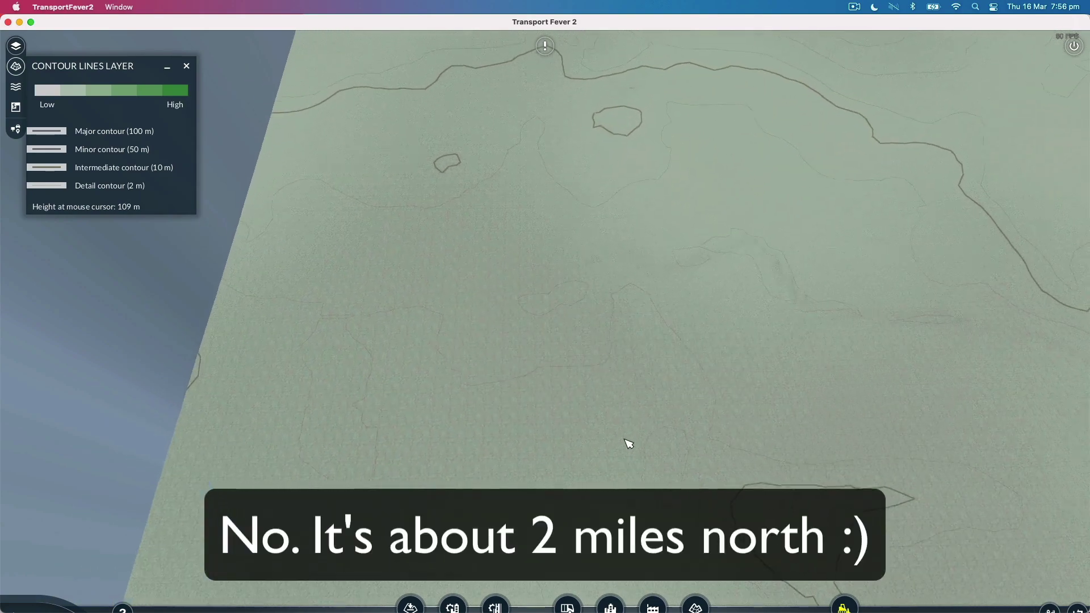
right_click_drag(625, 436, 600, 245)
right_click_drag(641, 382, 632, 105)
middle_click_drag(582, 435, 593, 314)
scroll(615, 290, "up", 6)
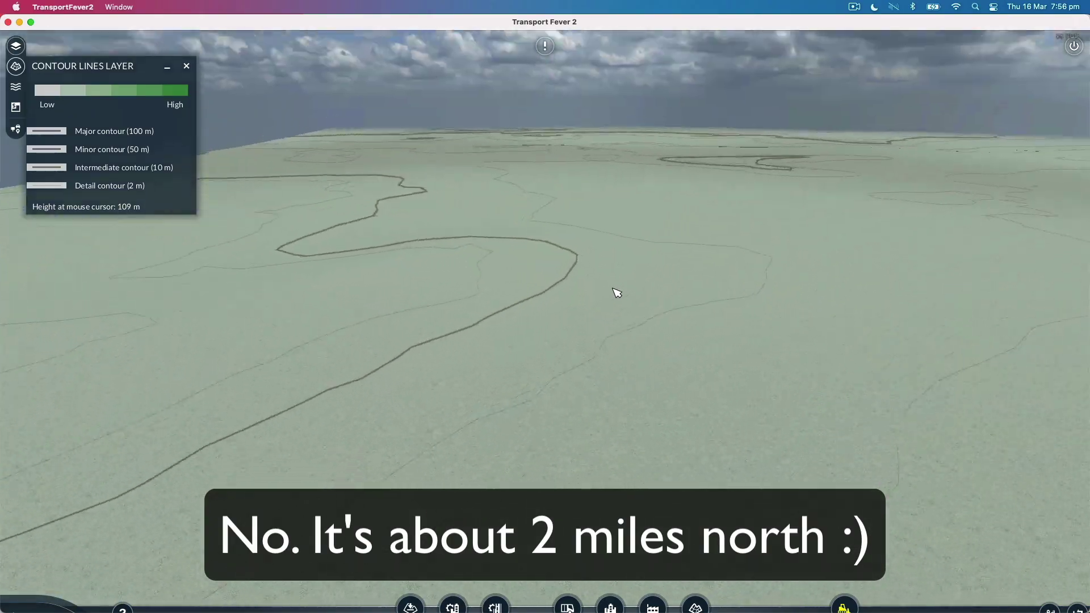
scroll(632, 273, "down", 5)
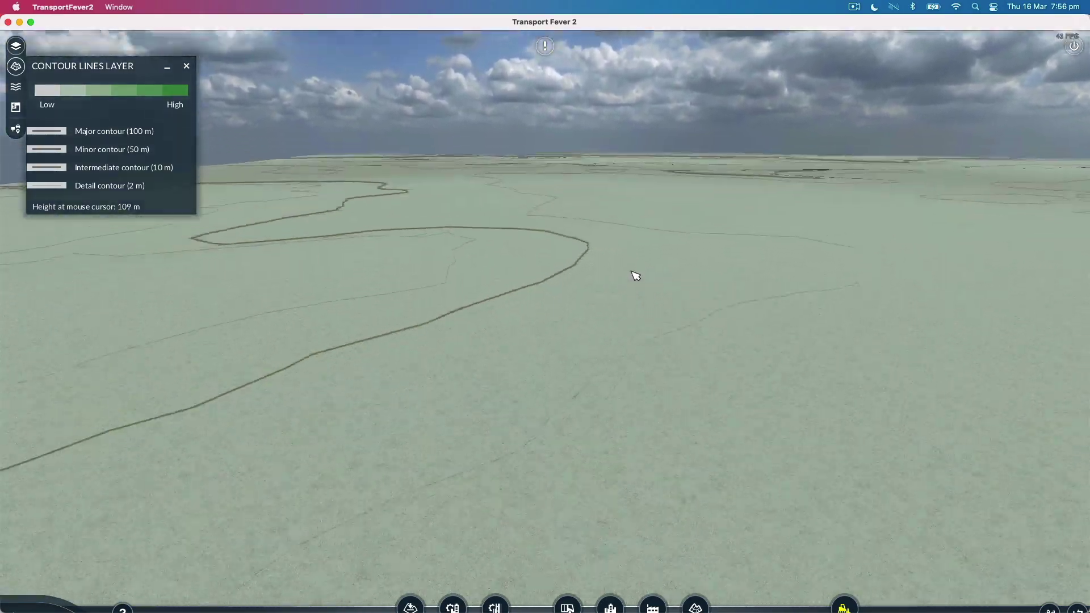
scroll(646, 241, "down", 5)
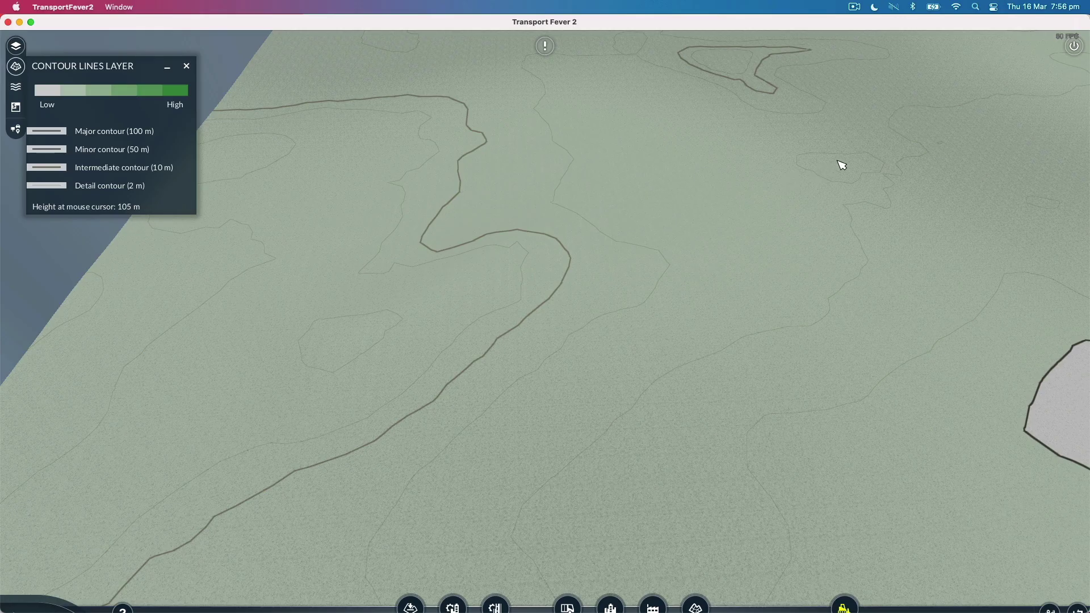
left_click_drag(843, 164, 791, 298)
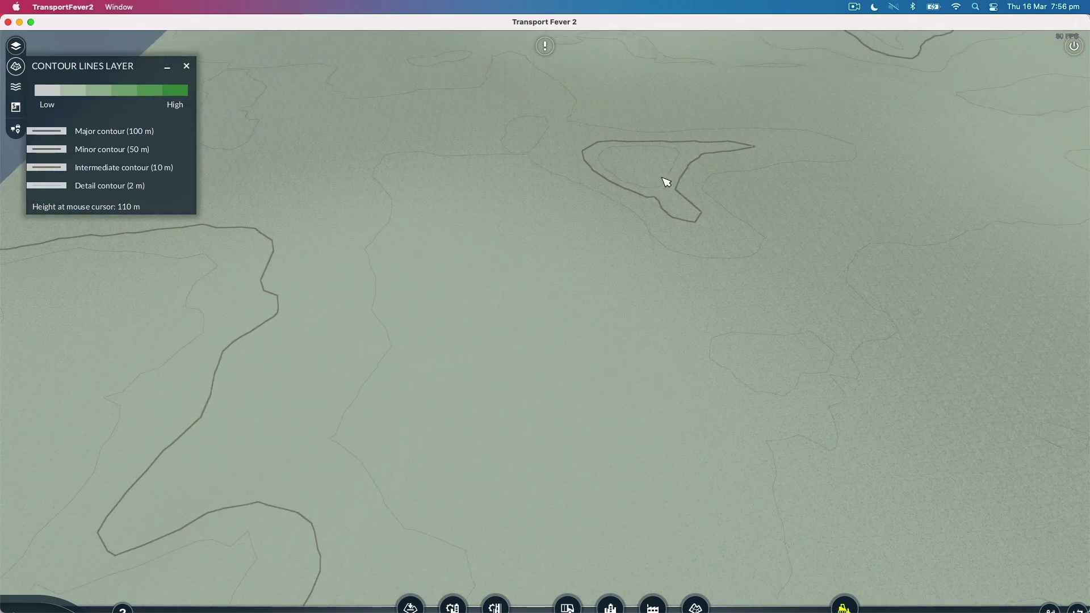
scroll(647, 193, "down", 10)
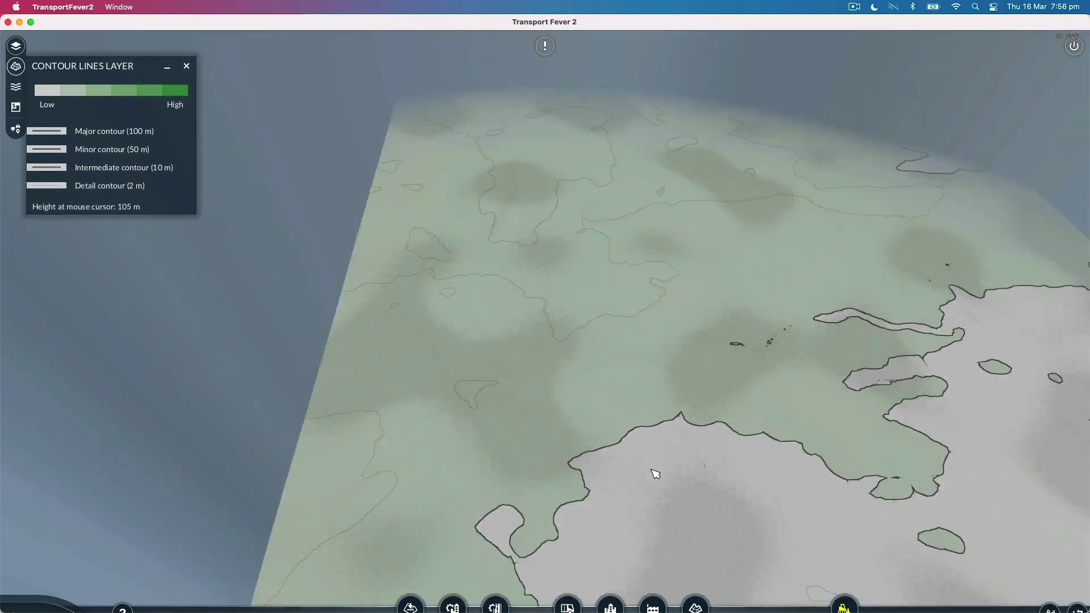
Follow the map edge to the grey-shaded valley below the 100 m contour and examine its contours close to the ground
right_click_drag(656, 475, 443, 500)
right_click_drag(706, 214, 672, 471)
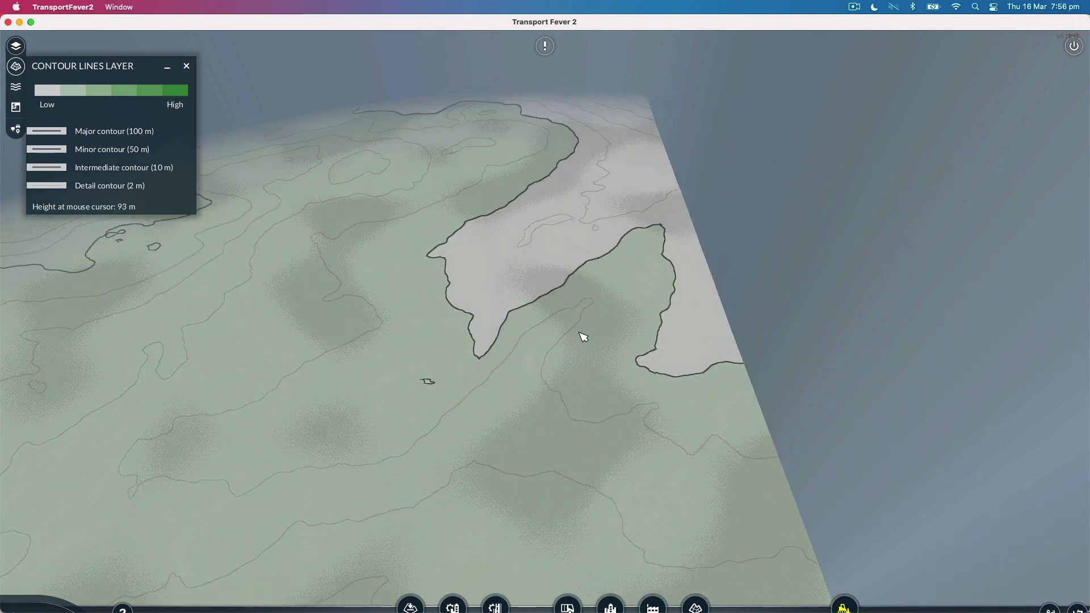
right_click_drag(554, 164, 571, 372)
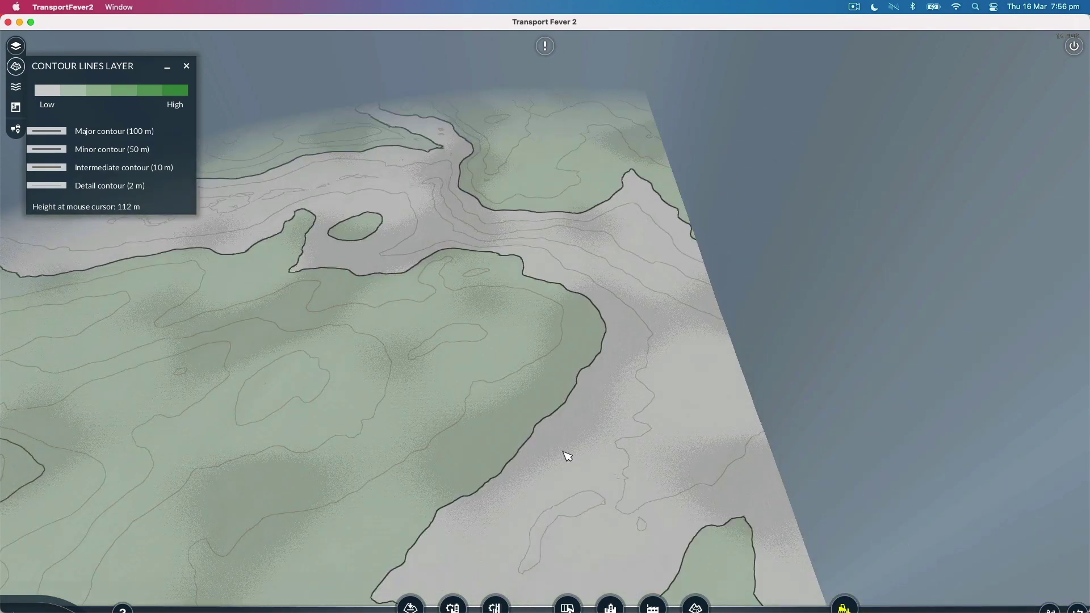
middle_click_drag(568, 473, 560, 430)
scroll(543, 446, "up", 10)
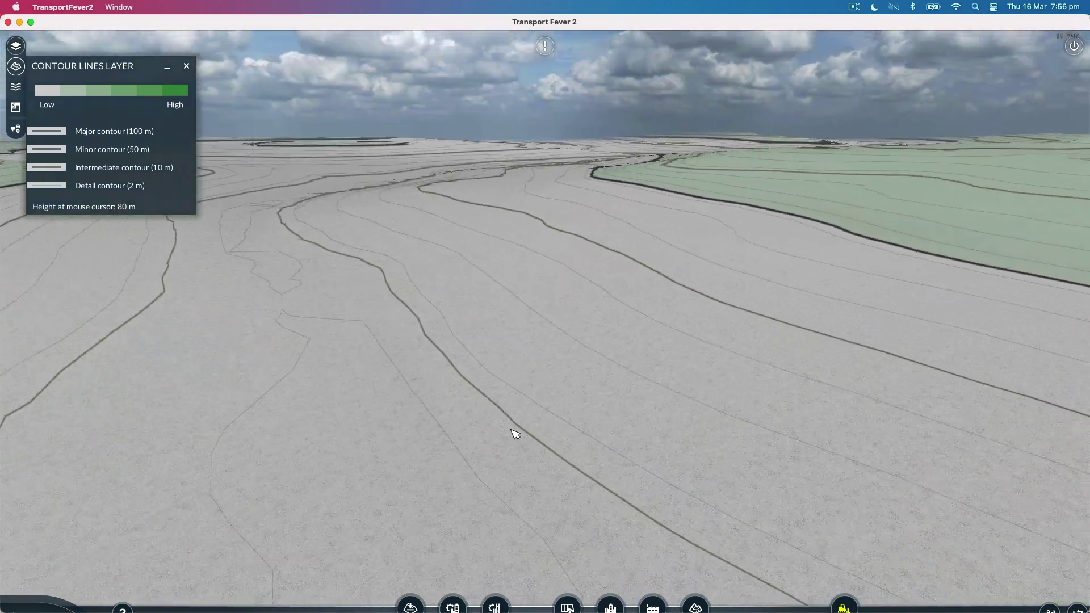
middle_click_drag(666, 278, 689, 403)
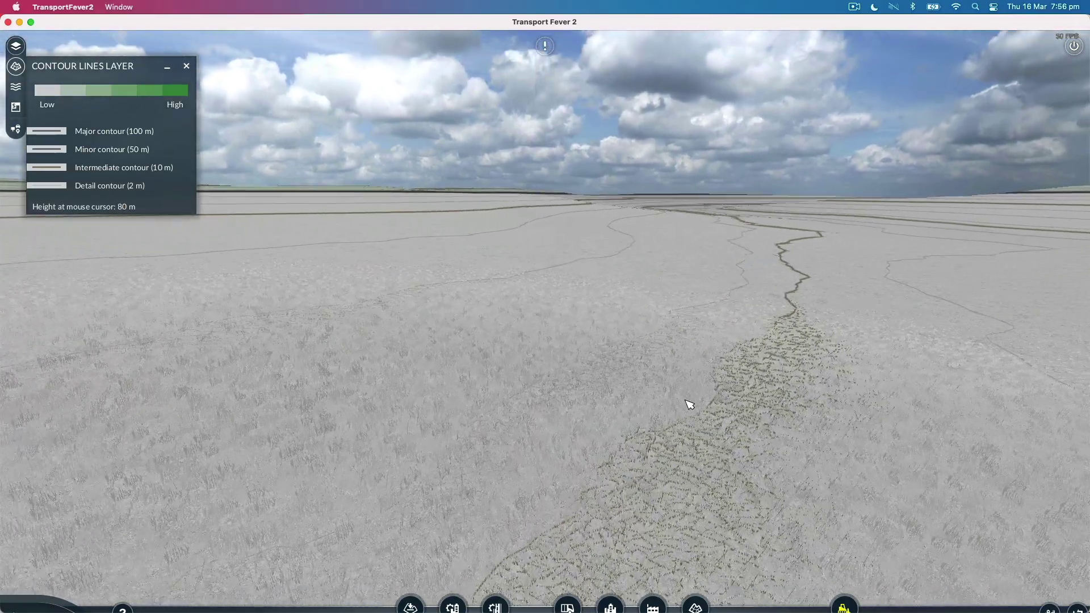
Hide the contour lines layer to view the valley's natural terrain, and show the layer again
key("Escape")
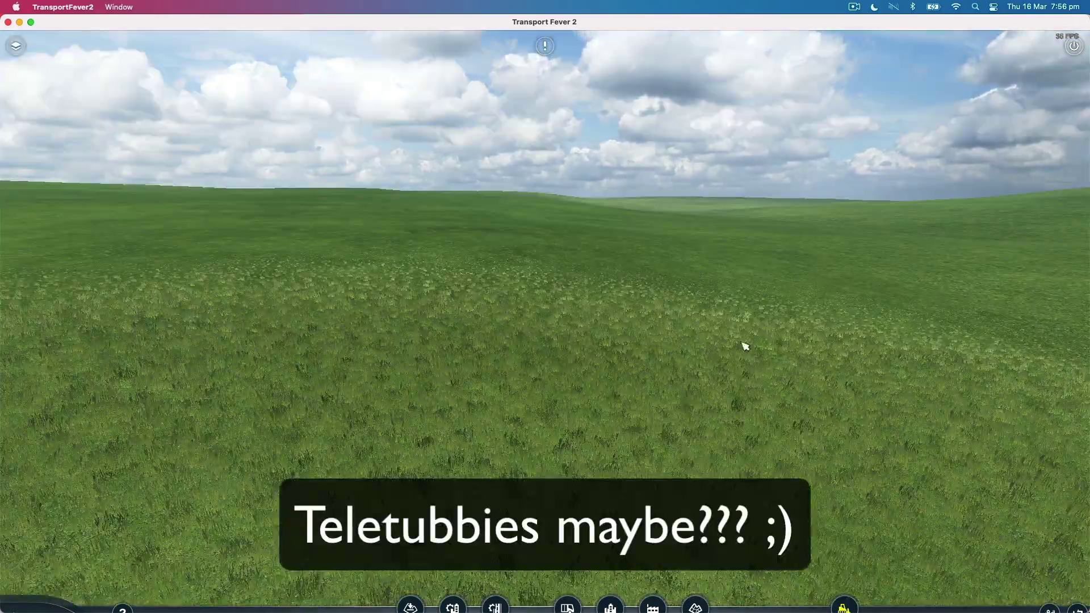
scroll(830, 325, "down", 5)
scroll(828, 323, "up", 3)
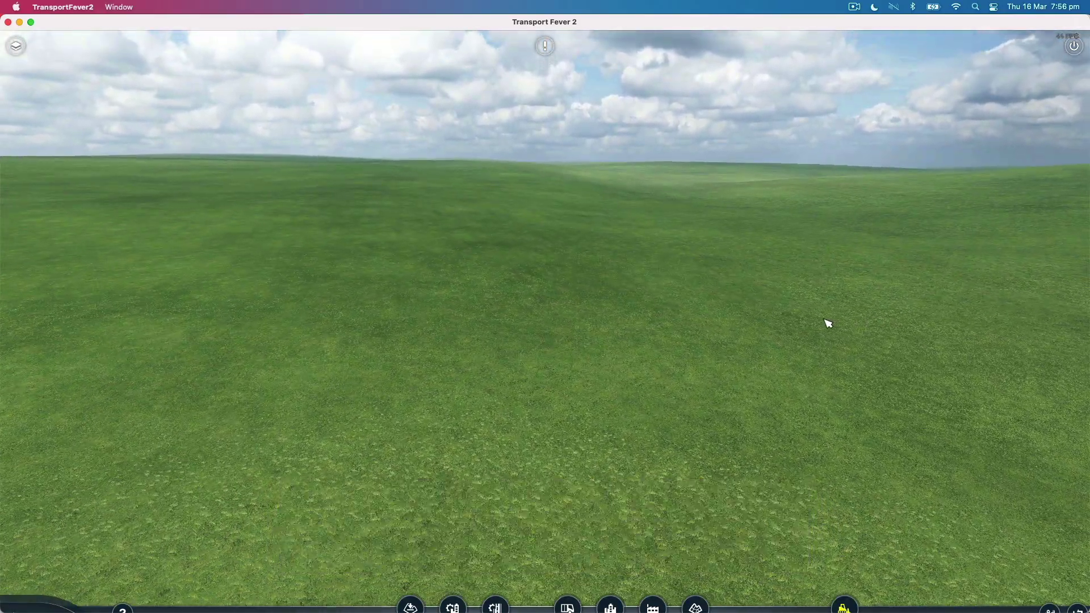
key("c")
scroll(735, 234, "down", 5)
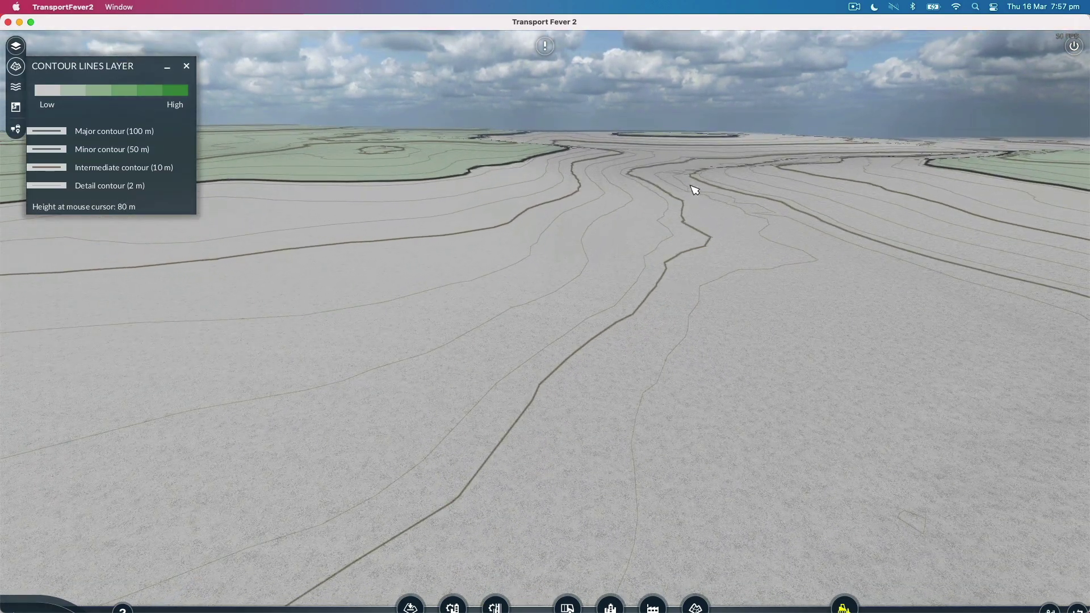
Examine the contours further along the valley and hide the contour lines layer to judge the slopes on the grass terrain
left_click_drag(695, 189, 645, 468)
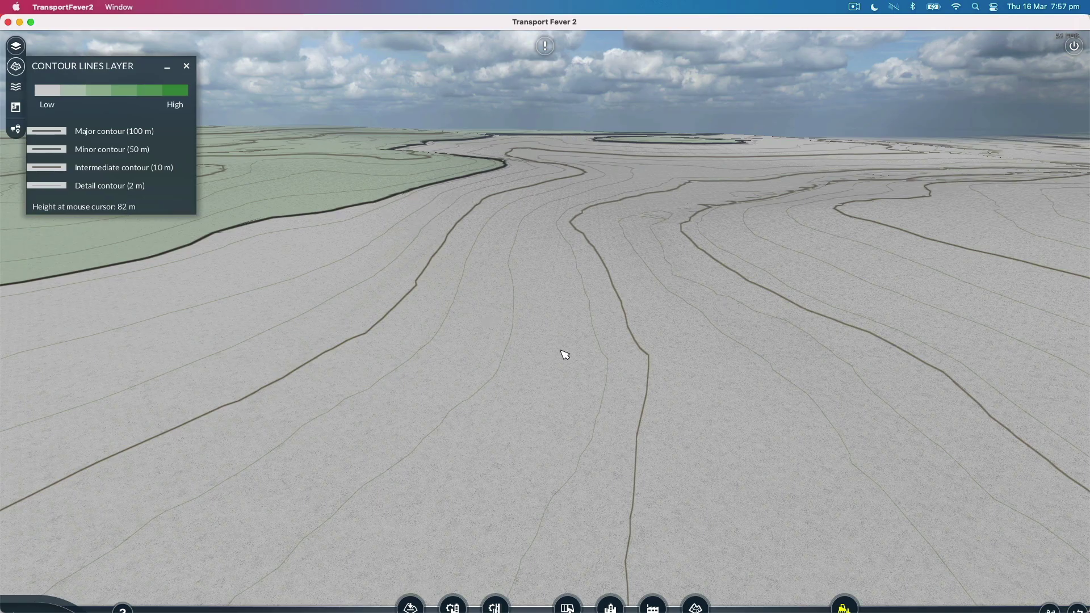
scroll(607, 333, "up", 6)
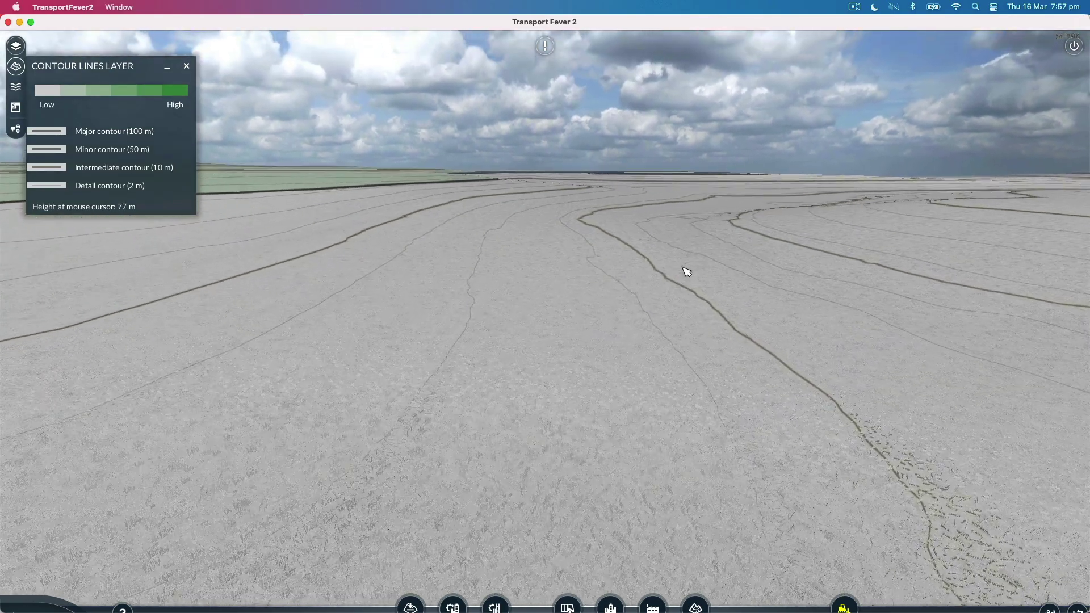
key("Escape")
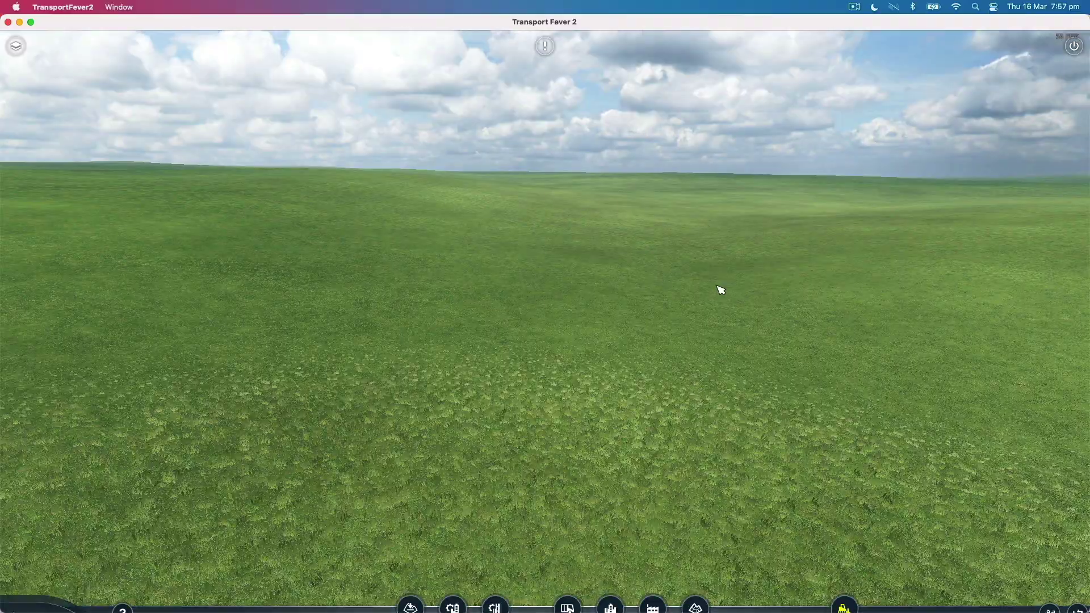
middle_click_drag(717, 286, 684, 307)
scroll(657, 295, "up", 5)
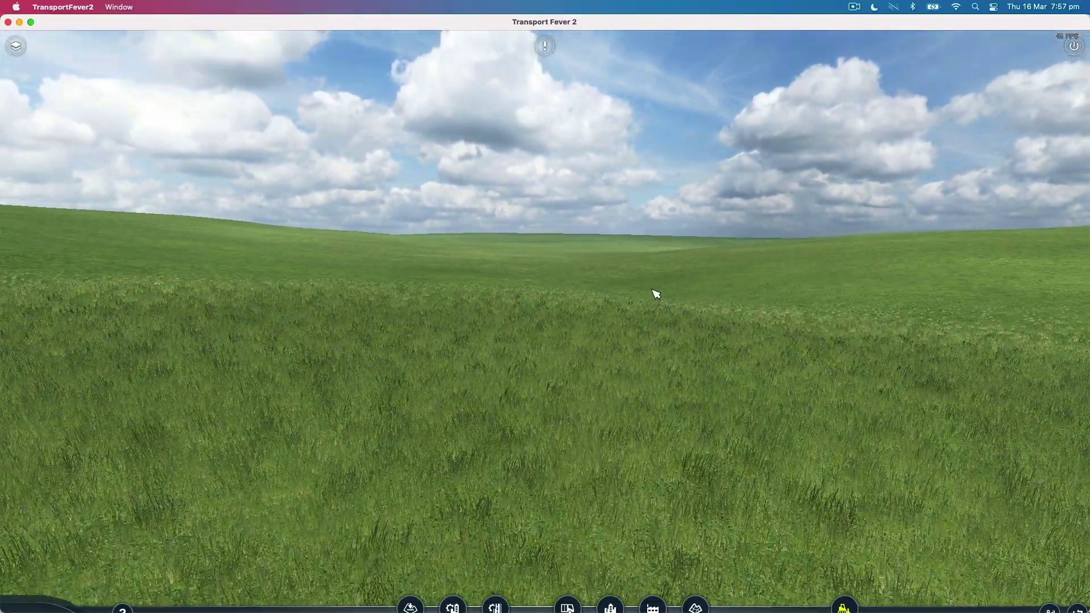
scroll(656, 294, "down", 2)
scroll(656, 294, "down", 5)
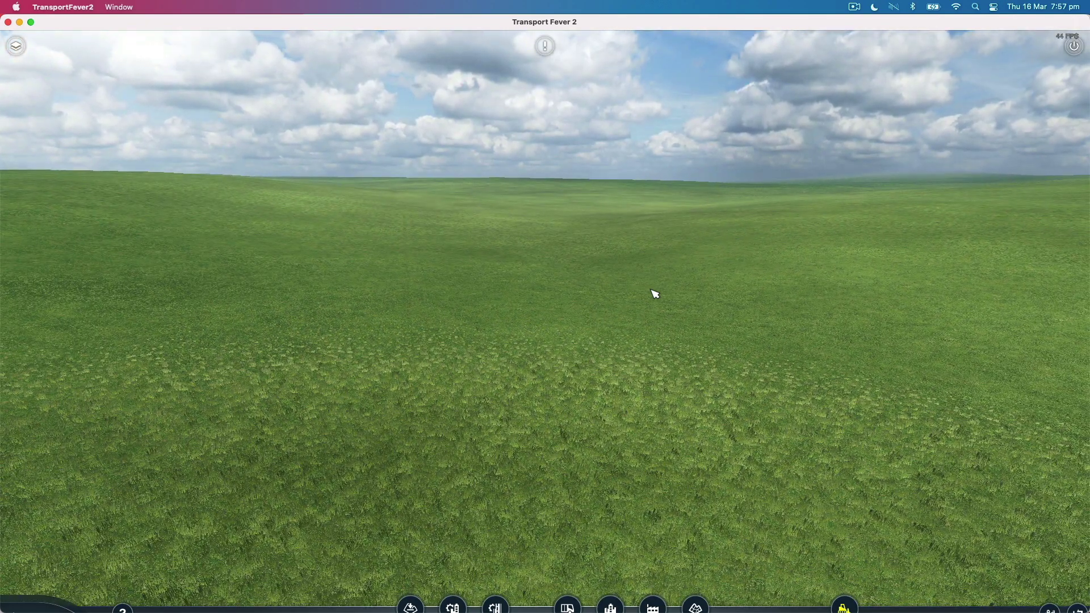
Import heightmap150.png into the map, and close the terrain generator with the contour lines layer turned on
left_click(410, 607)
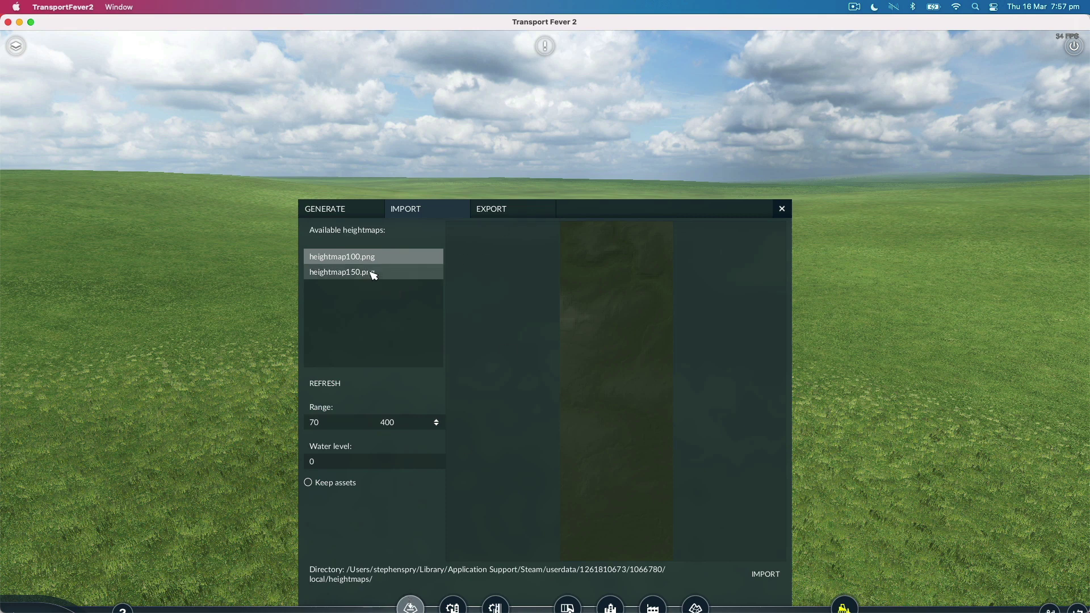
left_click(371, 273)
left_click(371, 258)
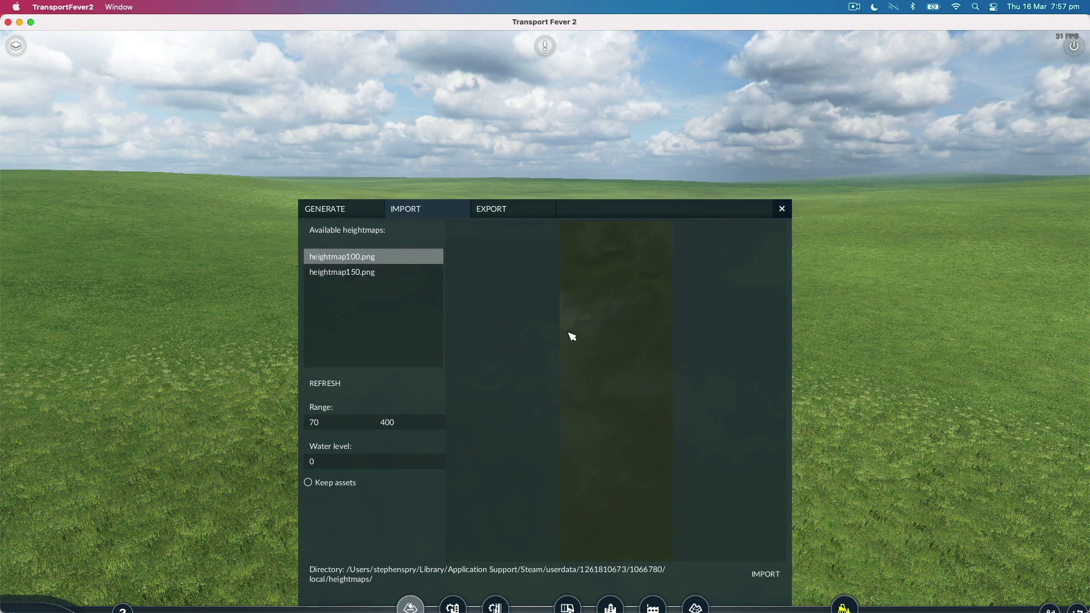
left_click(373, 274)
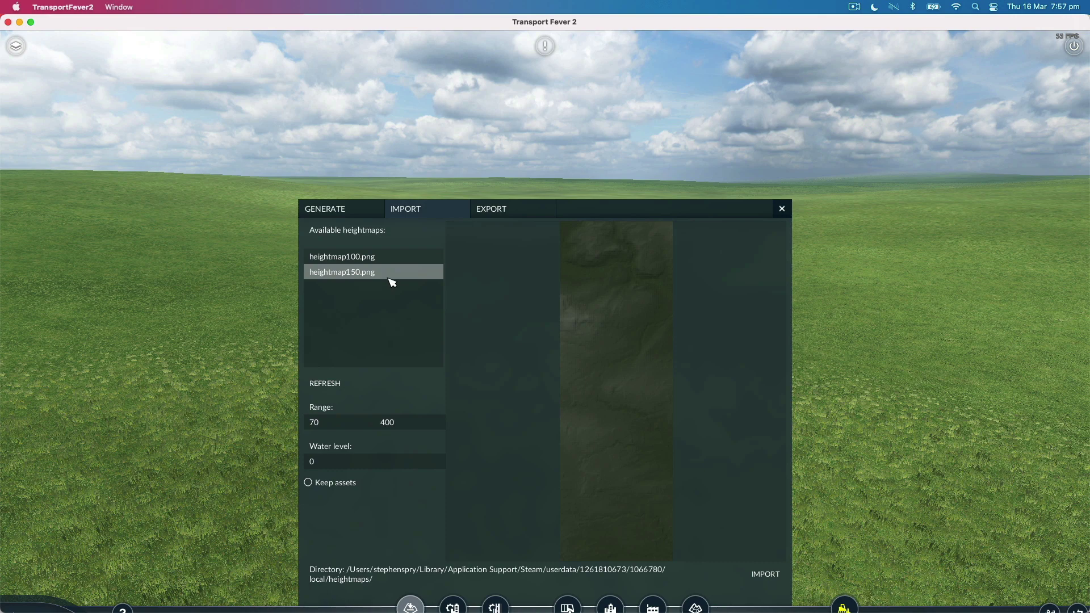
left_click(770, 574)
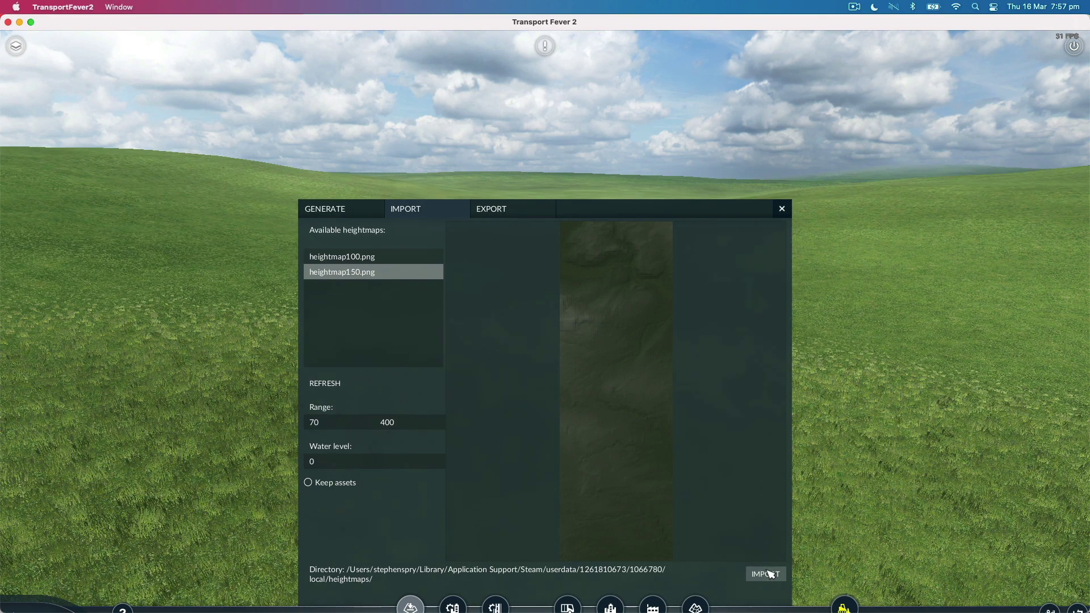
key("l")
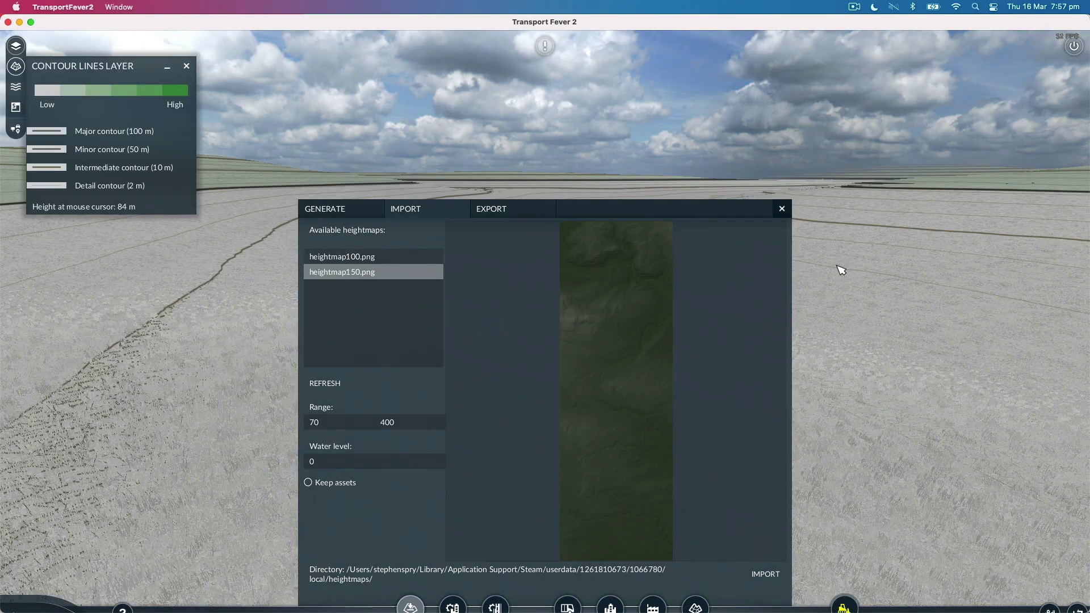
left_click(782, 209)
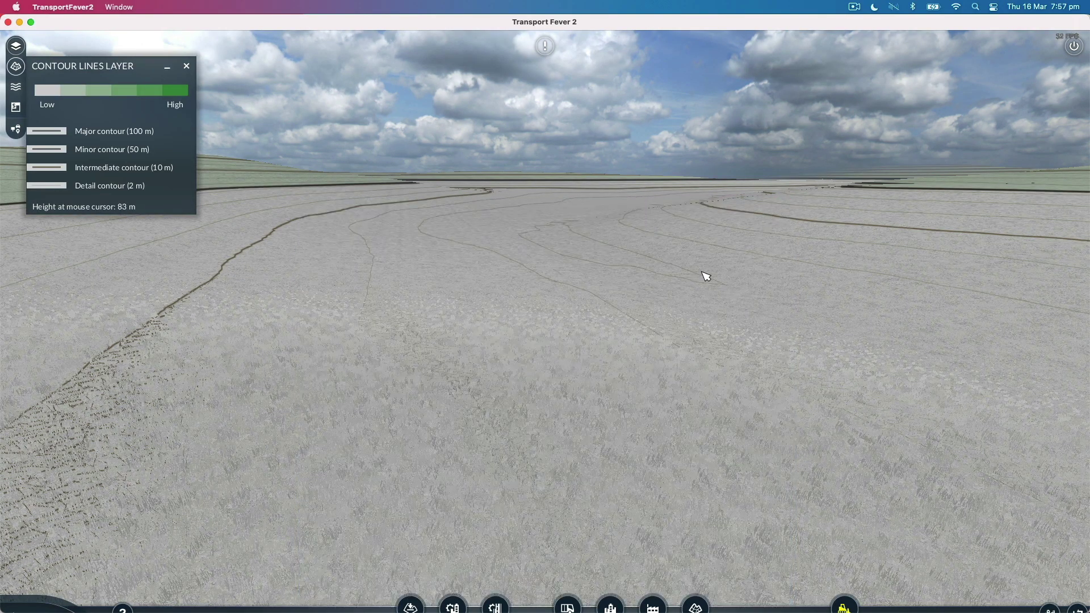
Compare the valley's relief in the newly imported terrain with the contour lines layer hidden and shown
scroll(700, 299, "down", 5)
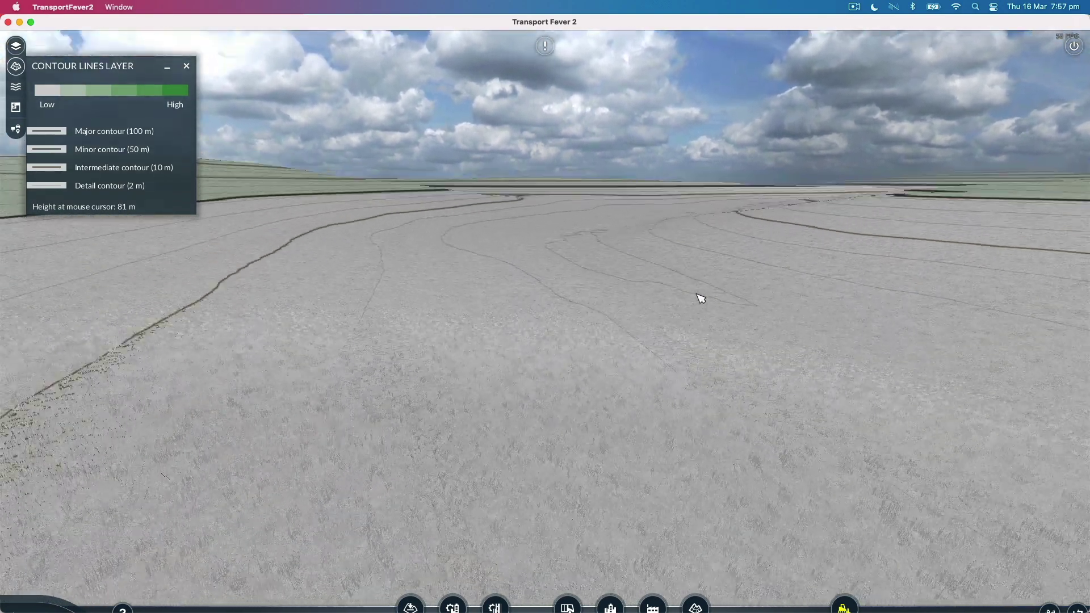
key("l")
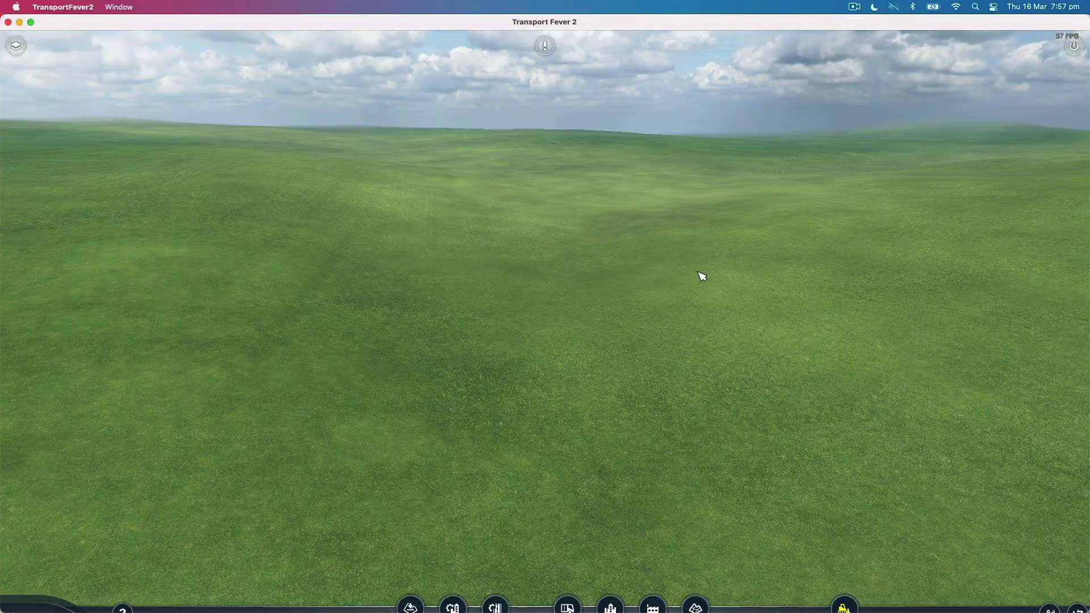
scroll(599, 357, "up", 5)
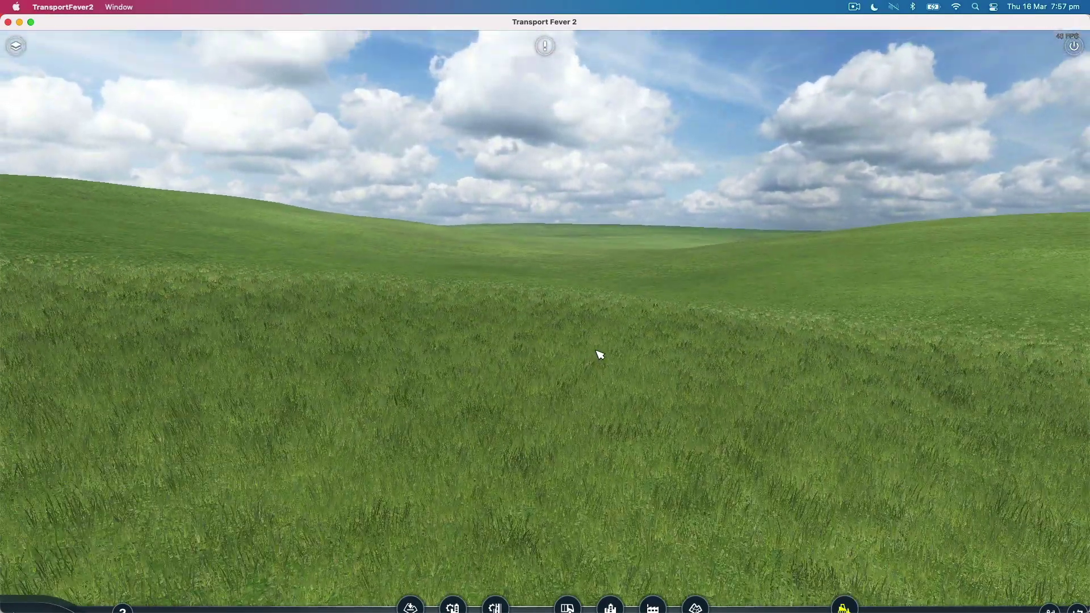
scroll(600, 356, "down", 5)
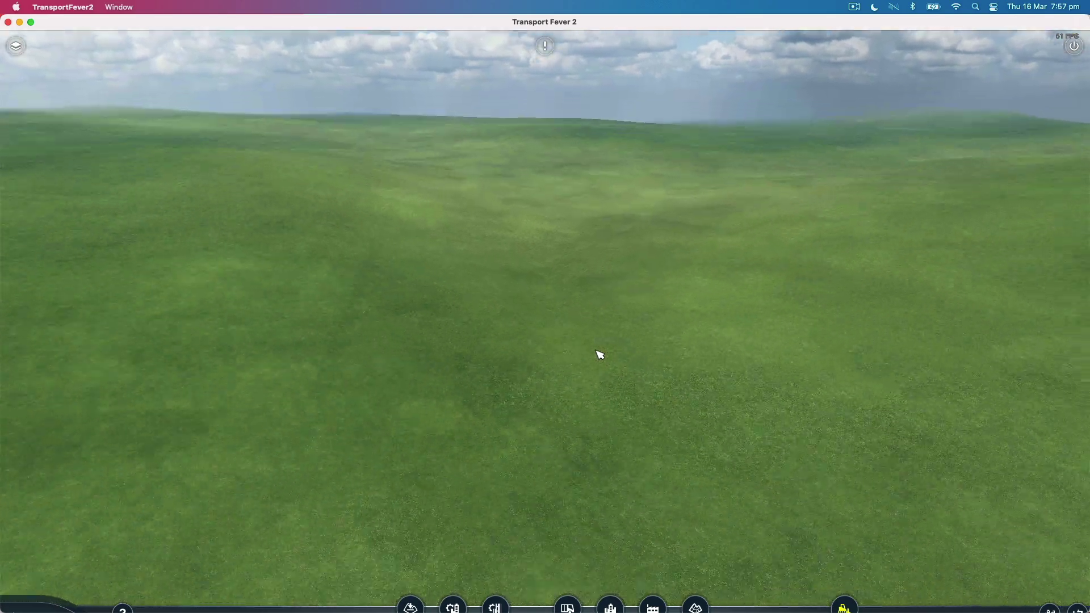
scroll(600, 355, "down", 2)
scroll(599, 353, "down", 8)
key("1")
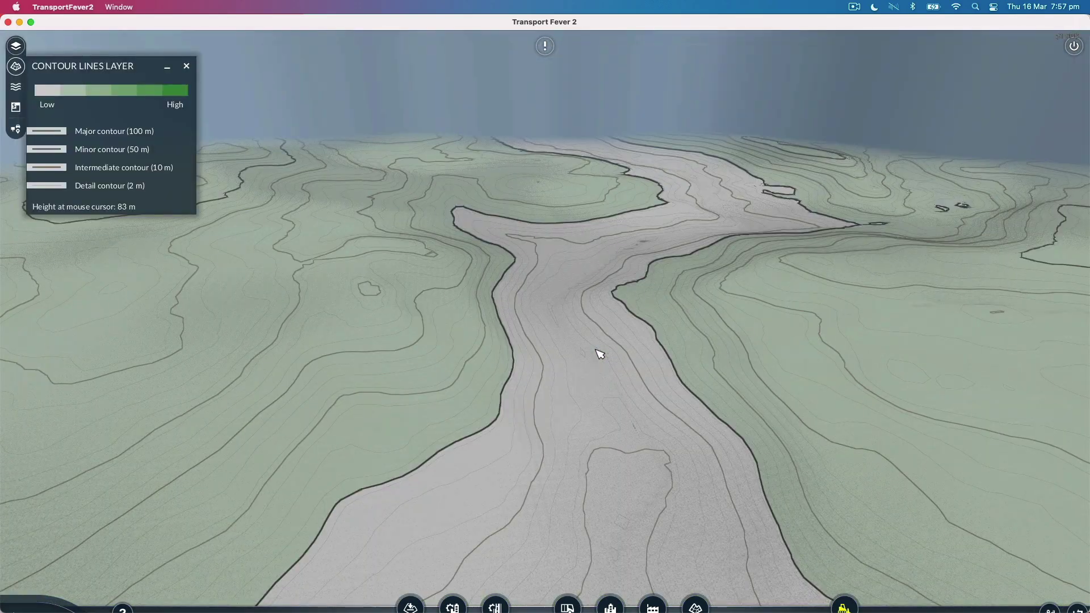
Examine the contours and heights along the valley floor and its steep bend in the newly imported terrain
middle_click_drag(559, 357, 407, 316)
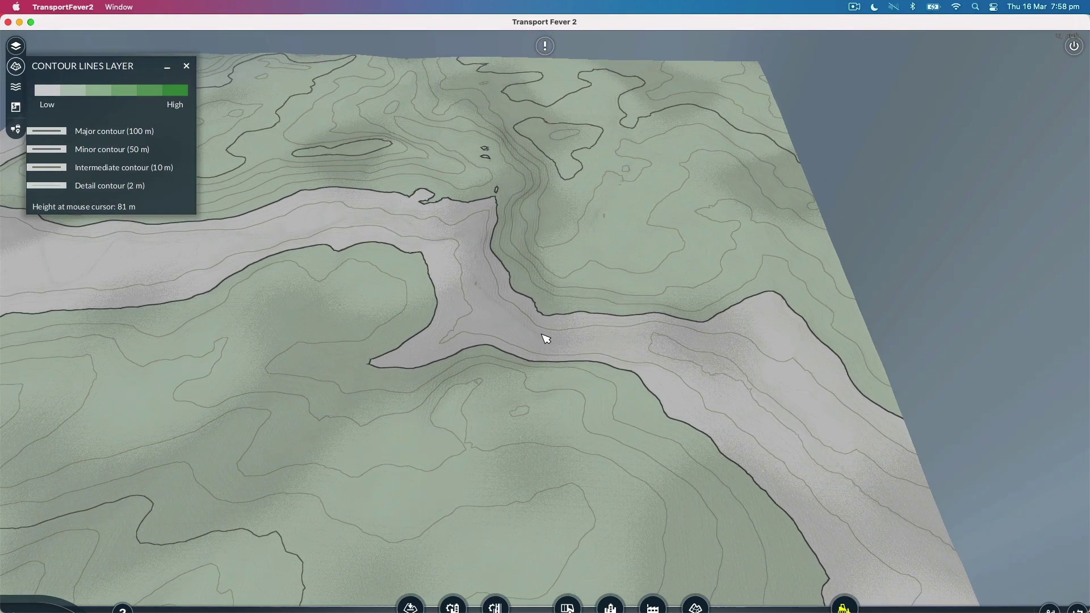
scroll(546, 339, "up", 5)
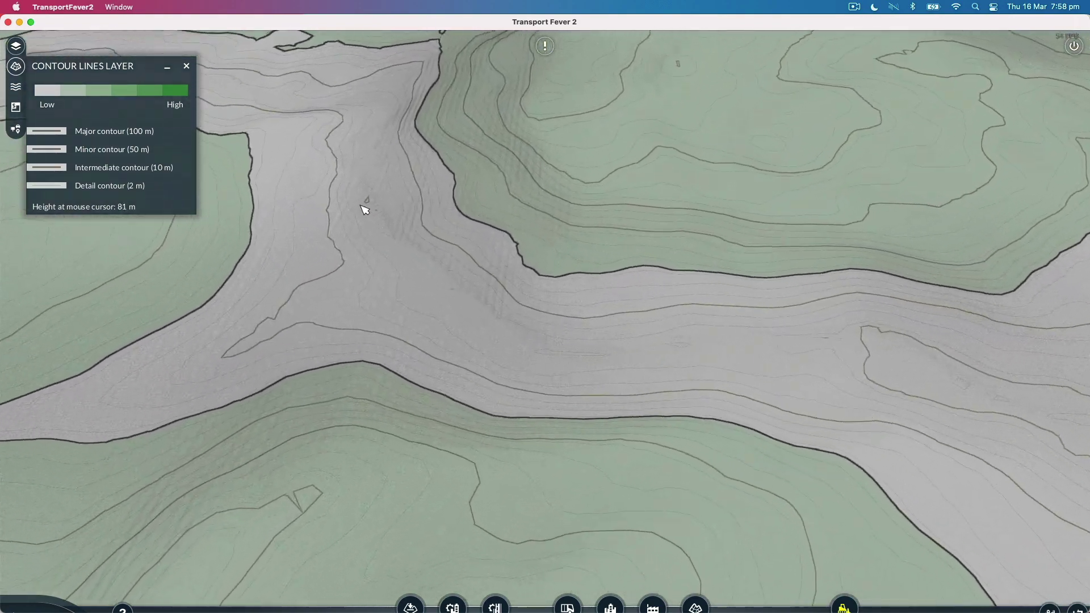
middle_click_drag(362, 202, 599, 398)
scroll(467, 267, "up", 5)
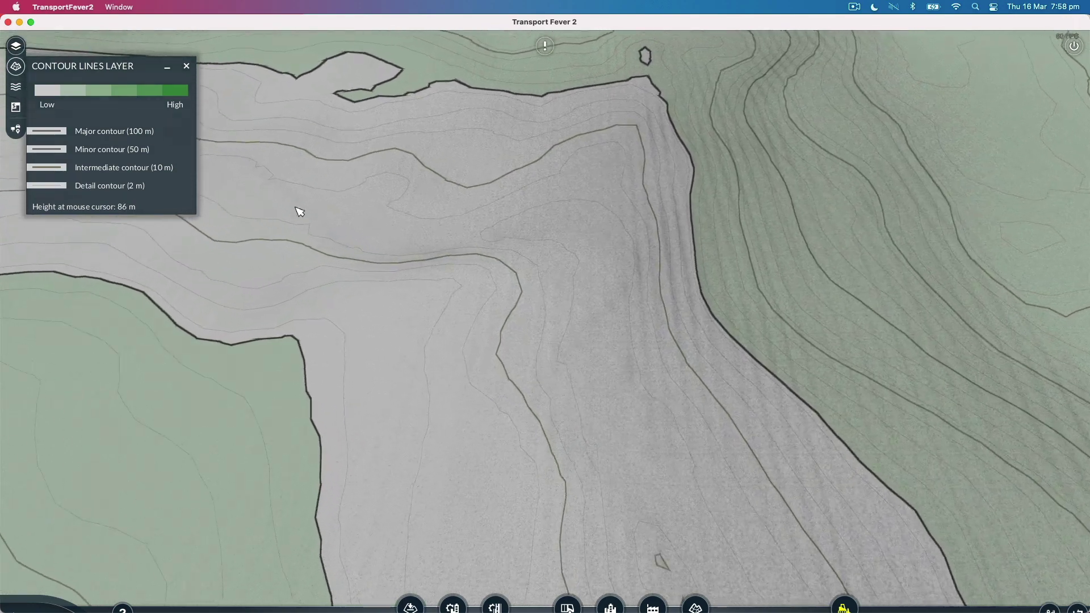
middle_click_drag(300, 212, 601, 336)
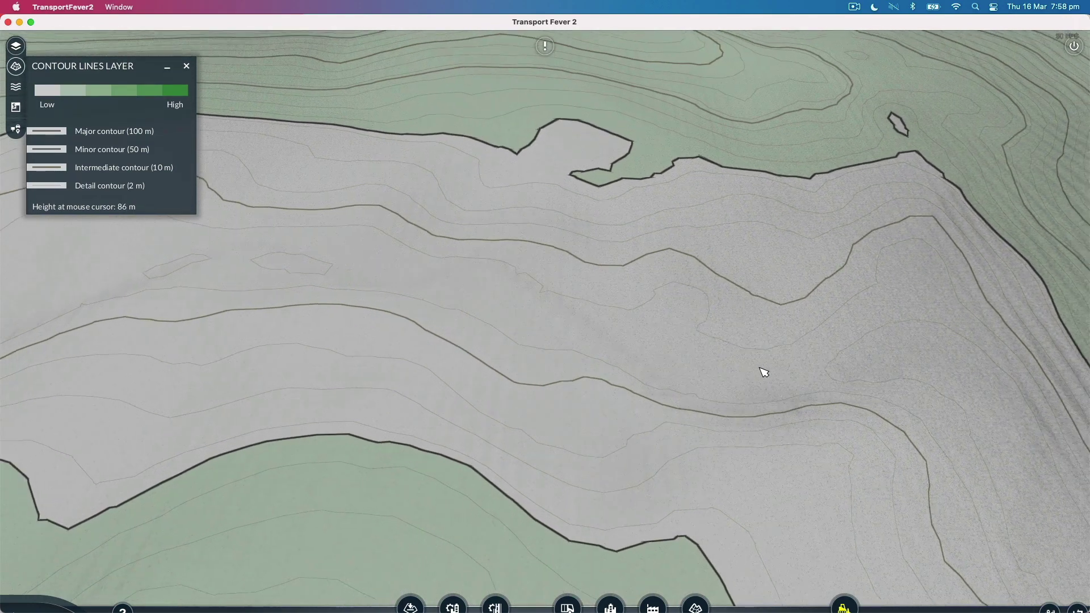
Examine the contours and heights from the valley bend across the higher ground beside the valley
middle_click_drag(766, 375, 485, 219)
scroll(452, 400, "down", 5)
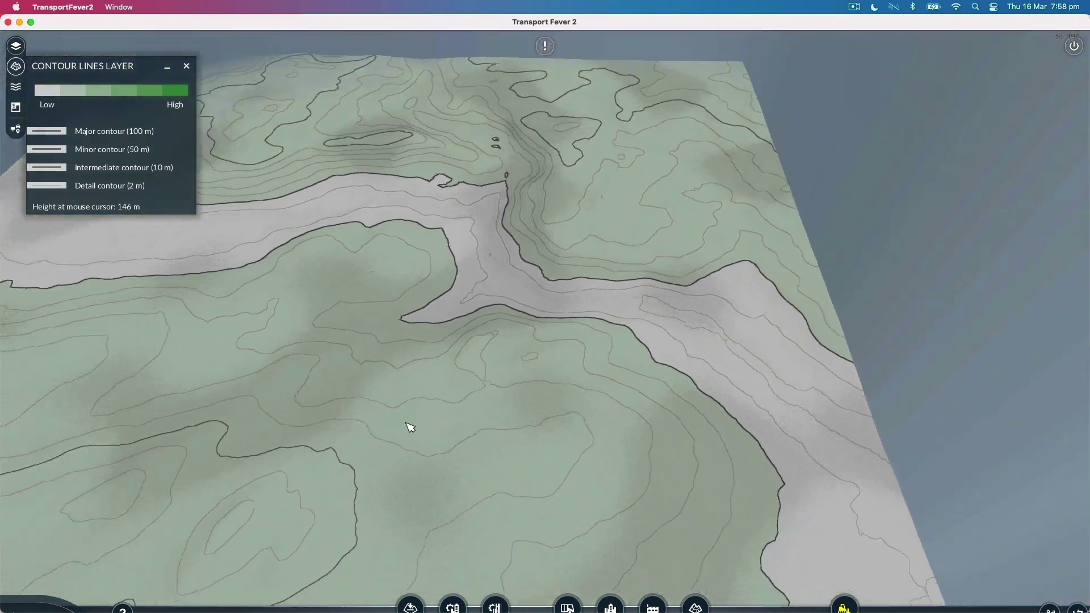
left_click_drag(409, 414, 741, 149)
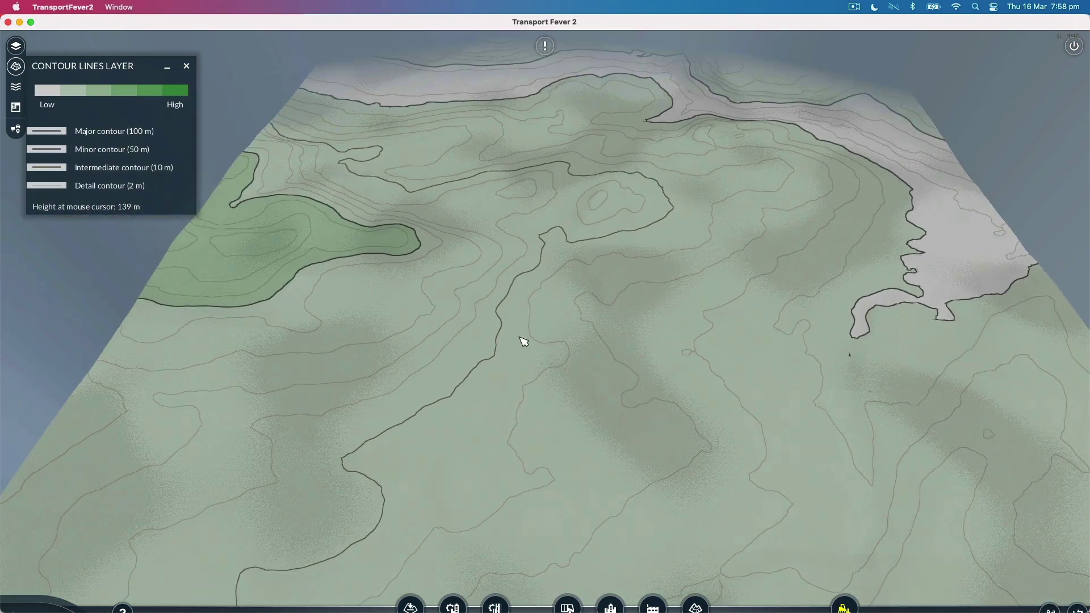
left_click_drag(531, 435, 575, 216)
middle_click_drag(573, 215, 540, 325)
middle_click_drag(534, 459, 898, 328)
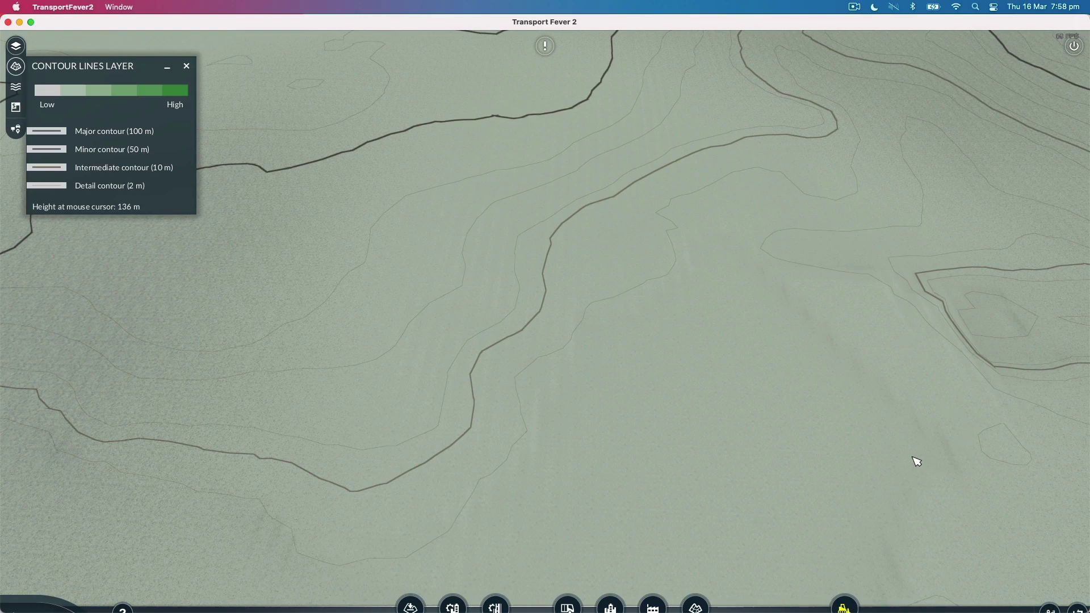
Examine the minor and detail contours around the narrow spur up close to judge how gentle its slopes are
middle_click_drag(915, 462, 630, 273)
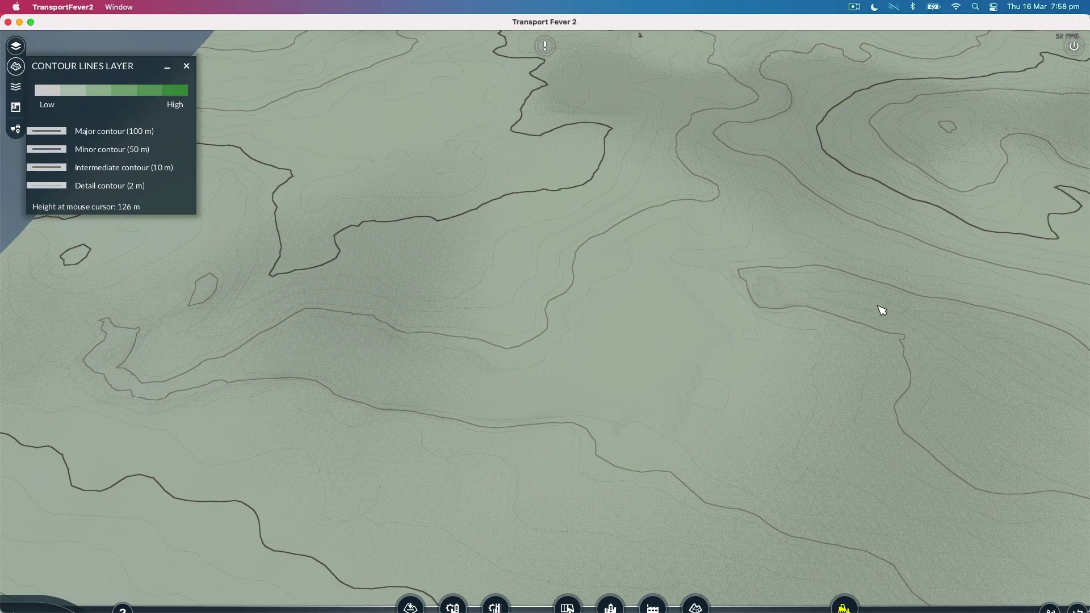
right_click_drag(825, 303, 526, 322)
middle_click_drag(553, 336, 662, 397)
scroll(560, 389, "up", 3)
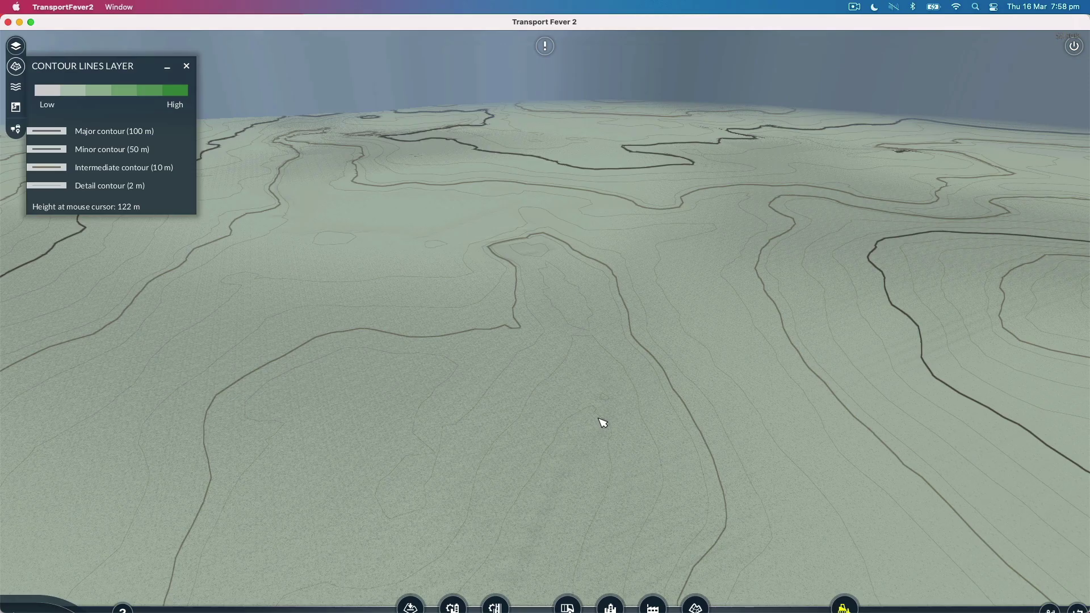
scroll(598, 419, "up", 4)
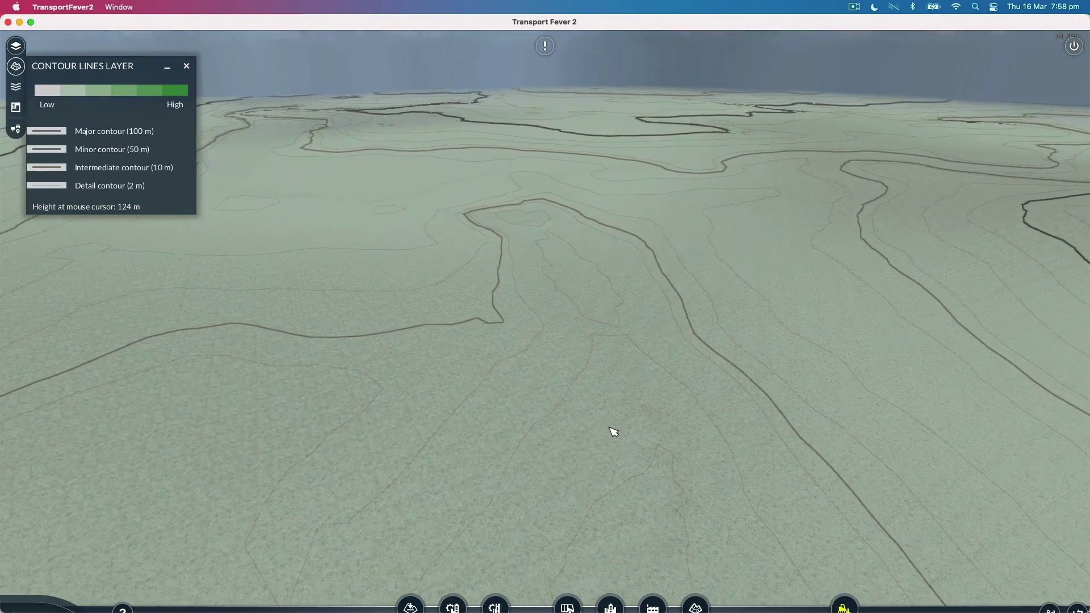
scroll(609, 428, "up", 3)
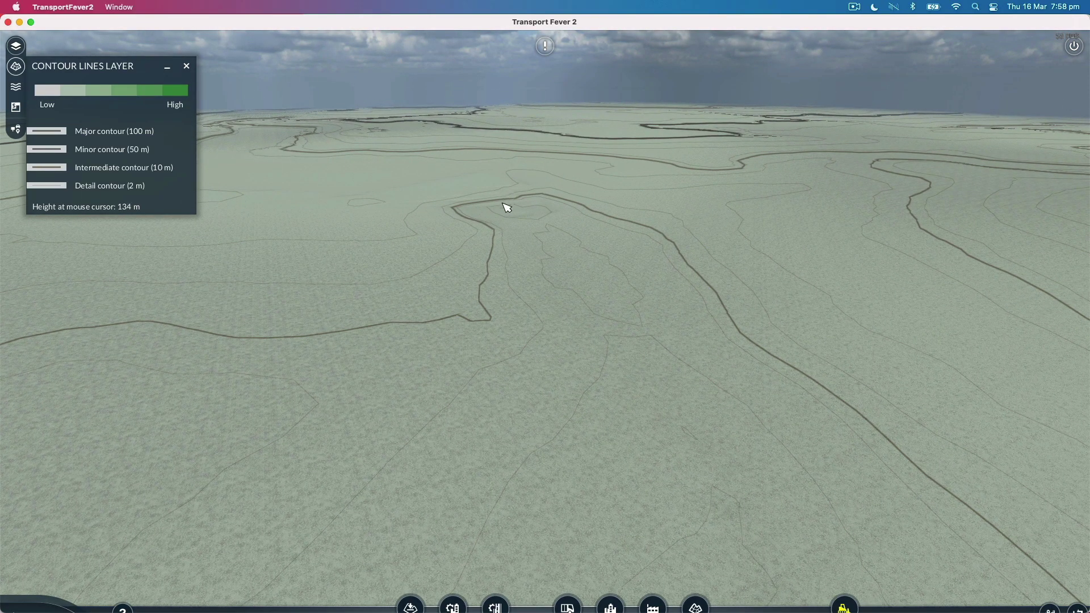
scroll(633, 475, "down", 5)
Examine the contours across the remaining terrain as far as the map's far corner
middle_click_drag(635, 475, 441, 456)
scroll(445, 460, "down", 5)
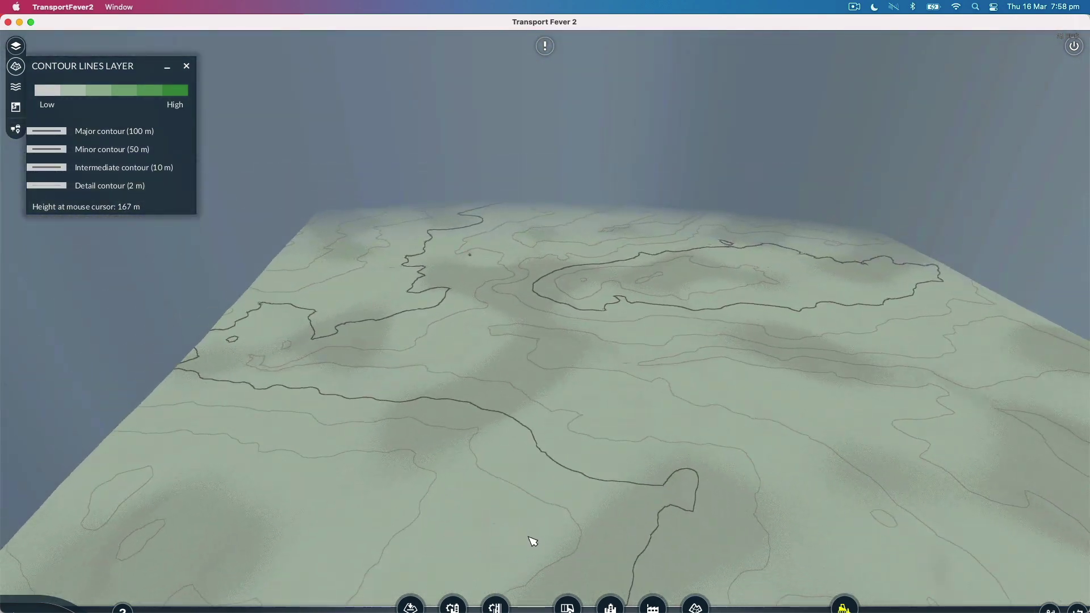
left_click_drag(563, 531, 649, 315)
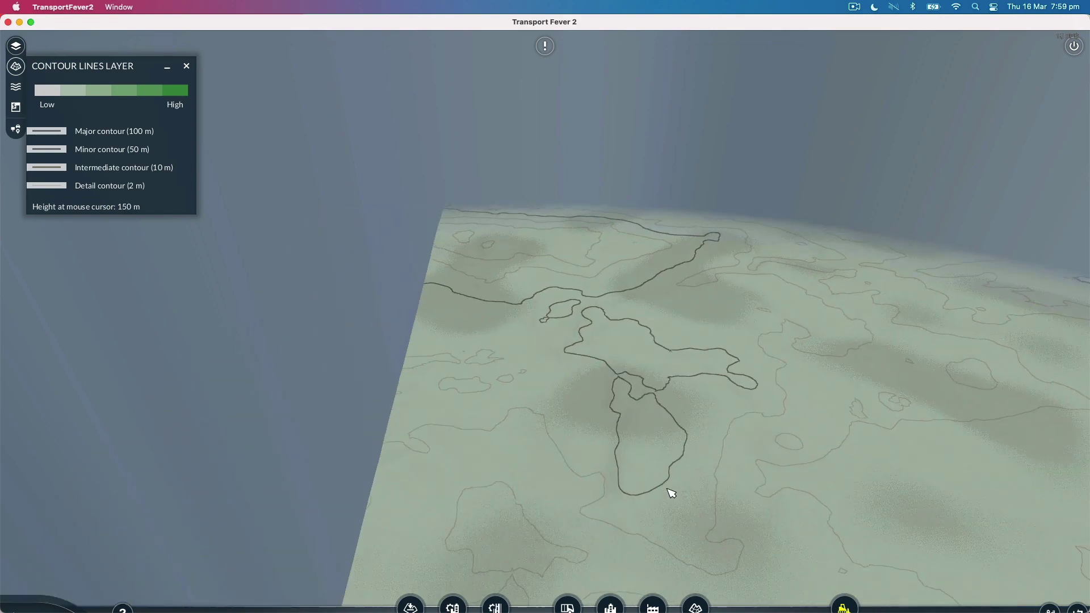
right_click_drag(671, 494, 484, 470)
scroll(601, 407, "up", 5)
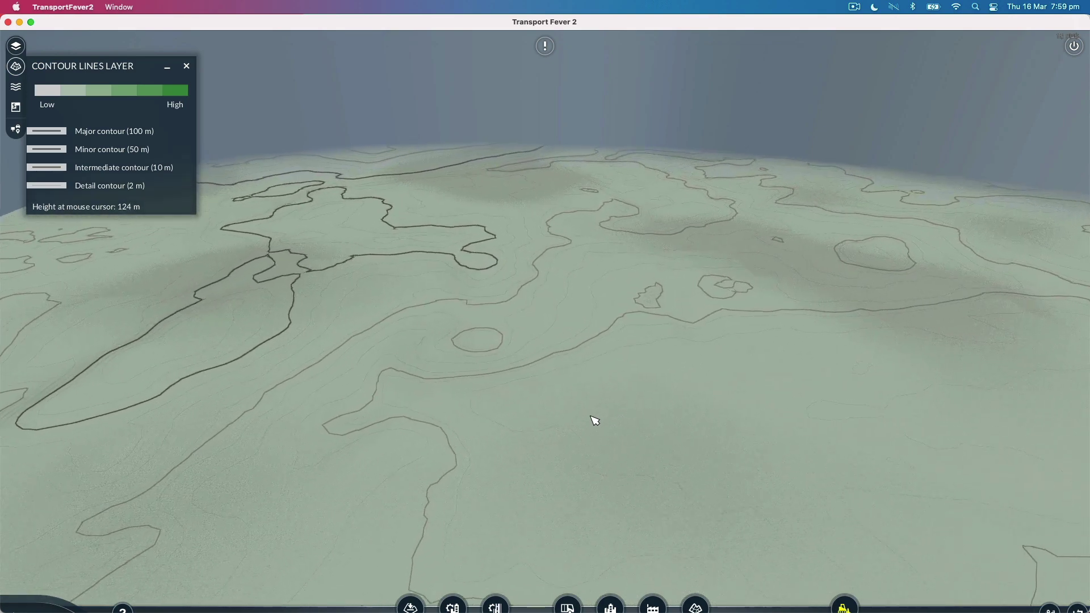
right_click_drag(410, 462, 661, 310)
scroll(660, 310, "down", 3)
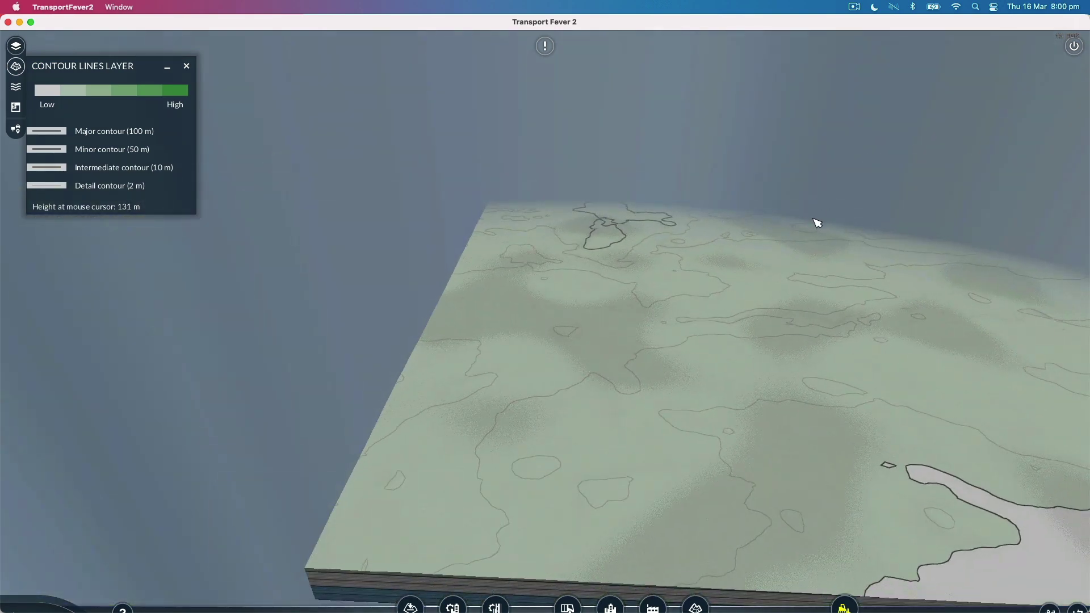
Compare the heights and contours of the dark green high ground with the wide low valley at the opposite map edge
right_click_drag(734, 341, 694, 343)
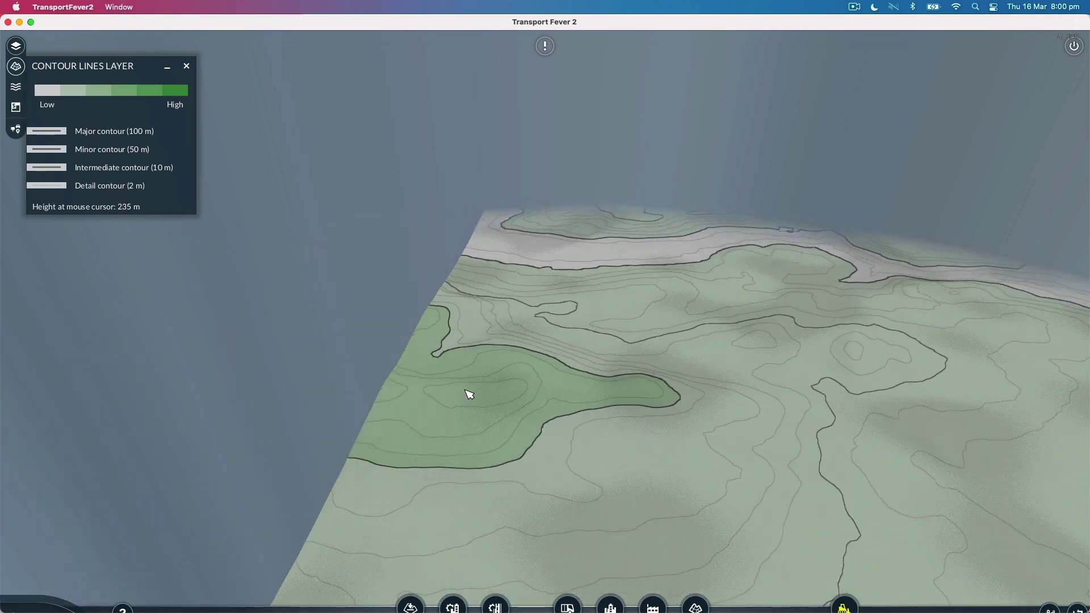
scroll(469, 394, "up", 5)
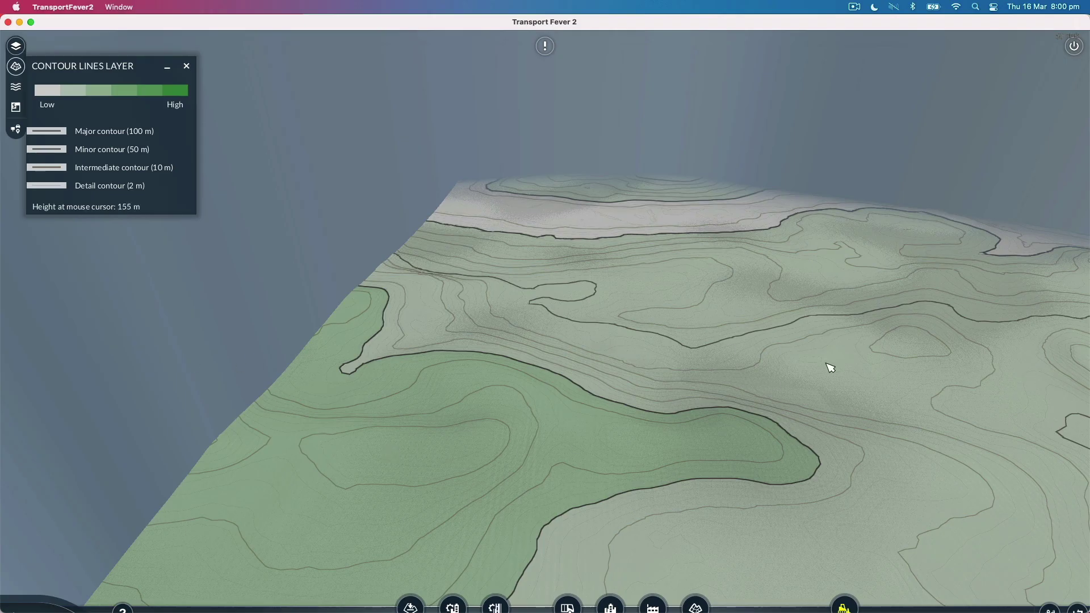
left_click_drag(987, 386, 153, 367)
left_click_drag(1039, 342, 783, 346)
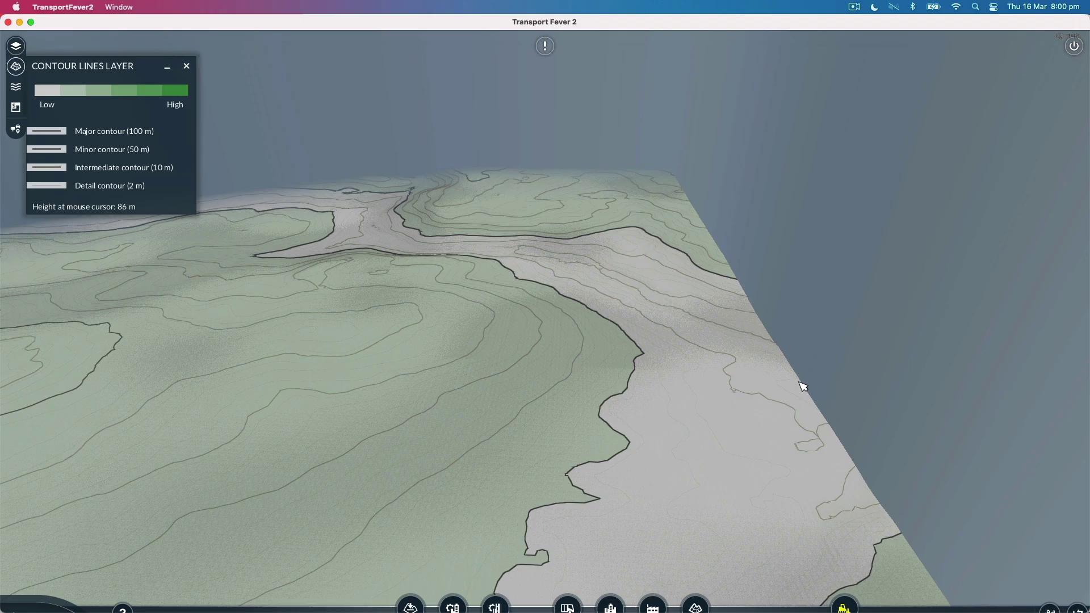
scroll(794, 368, "up", 5)
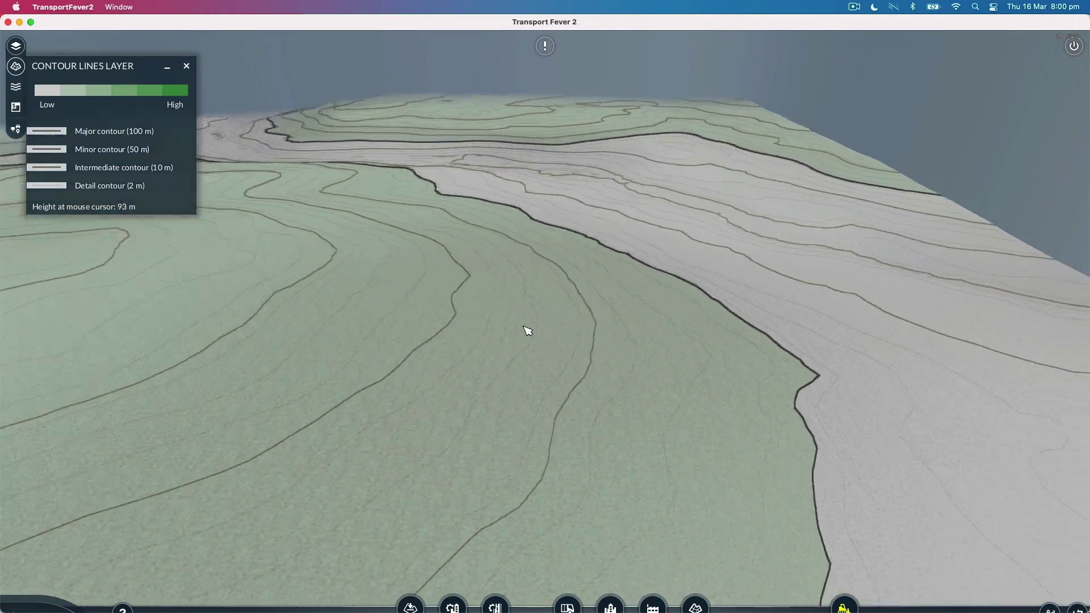
right_click_drag(449, 337, 808, 430)
scroll(921, 507, "down", 5)
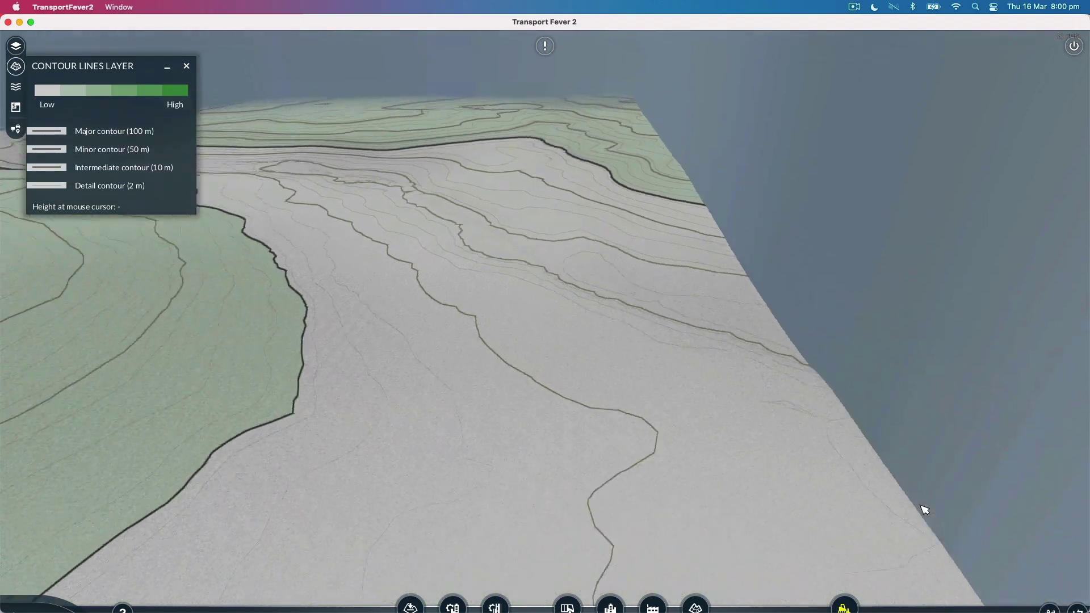
scroll(321, 389, "down", 5)
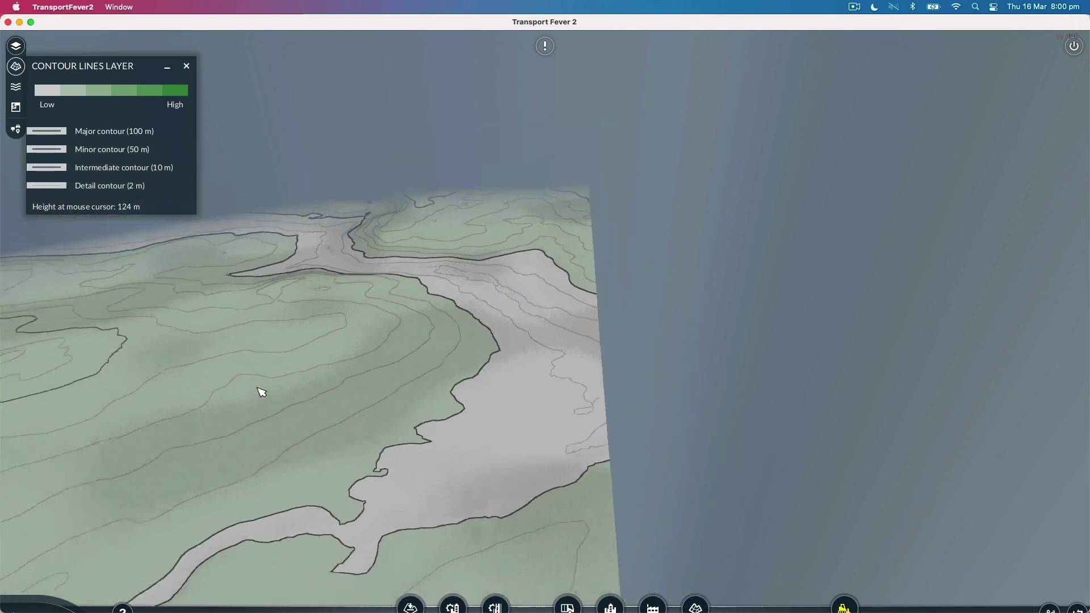
left_click_drag(263, 391, 761, 356)
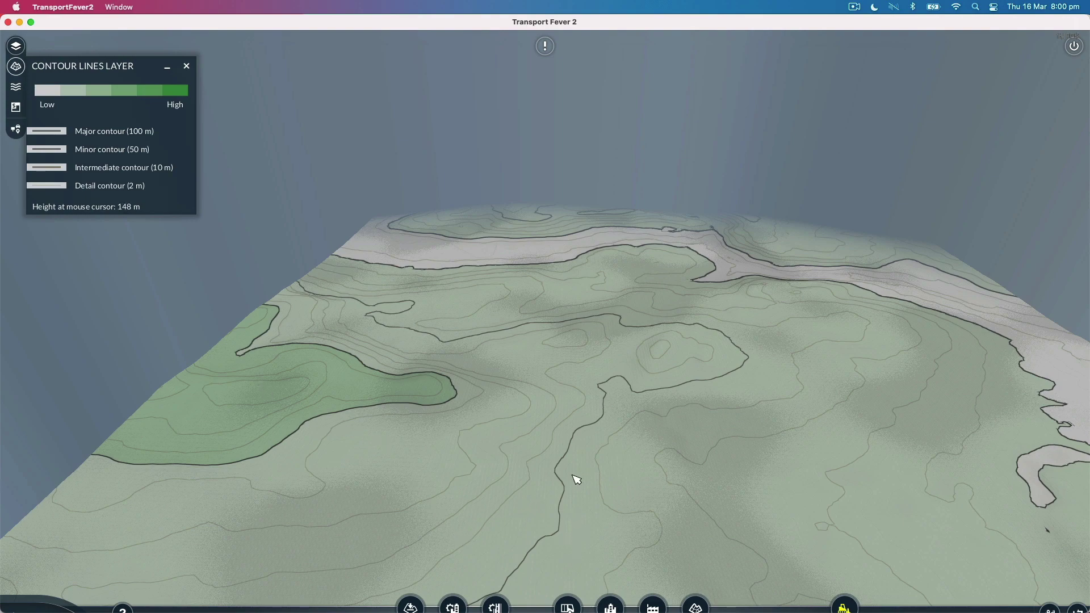
scroll(575, 479, "down", 3)
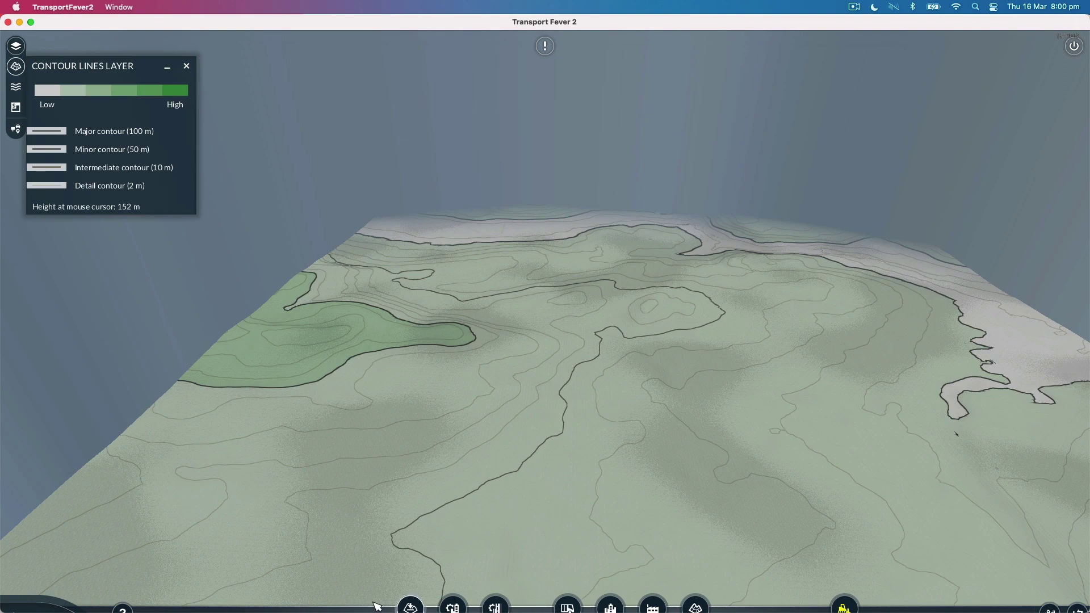
Review the height range settings of heightmap100.png and heightmap150.png in the terrain generator's heightmap import
left_click(417, 609)
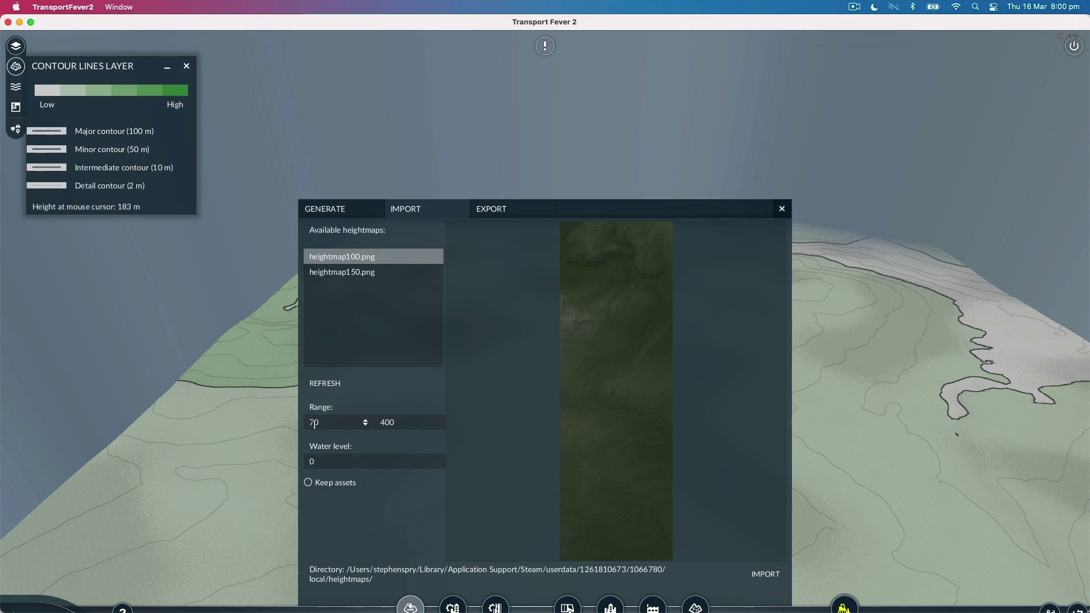
left_click(375, 276)
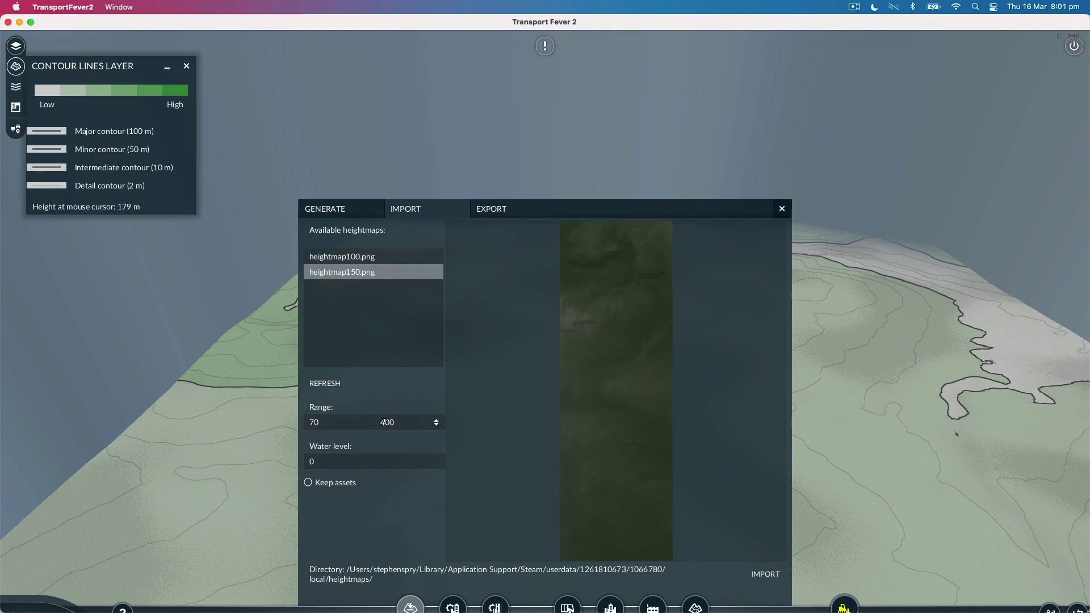
left_click_drag(386, 422, 387, 443)
left_click(375, 278)
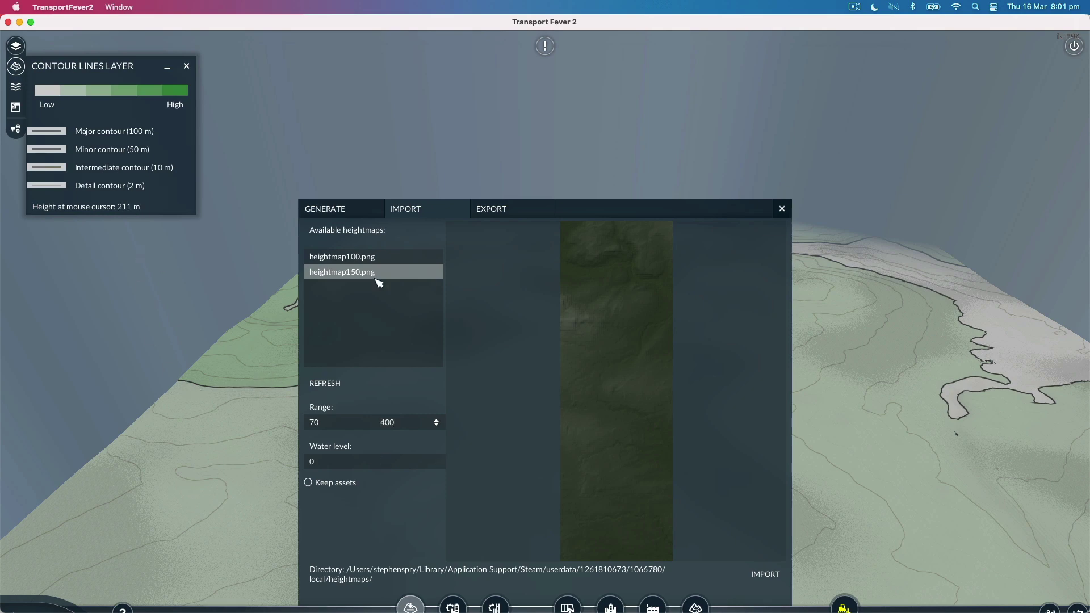
left_click(783, 207)
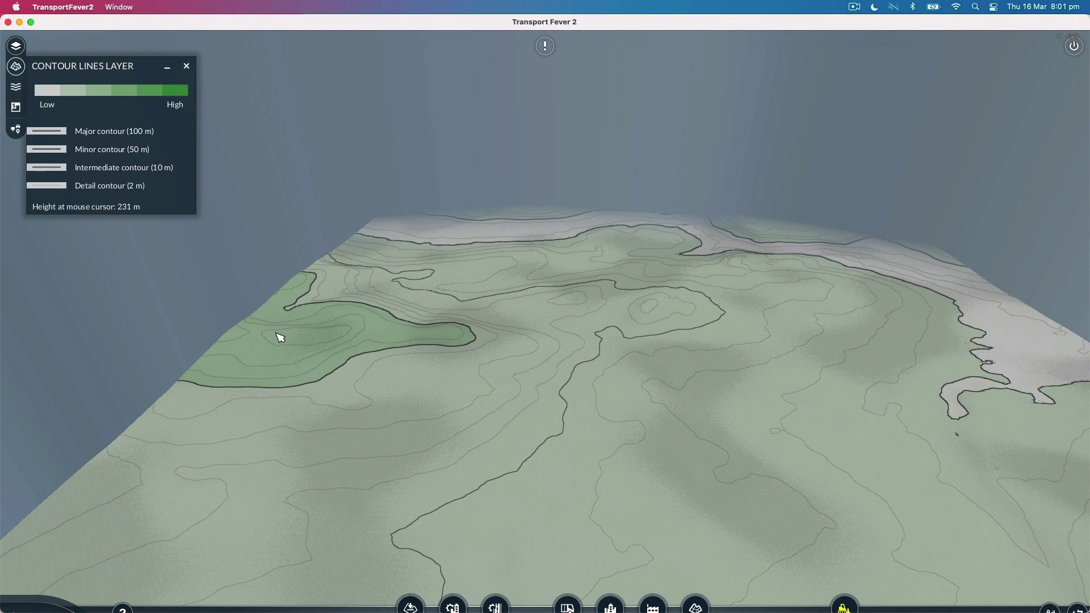
left_click(414, 606)
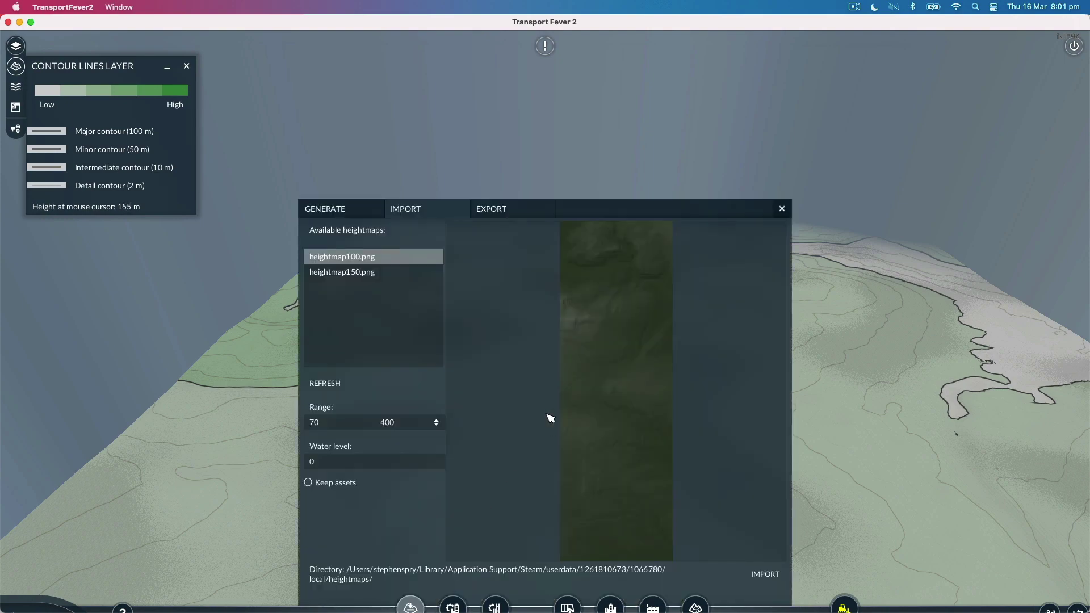
left_click(392, 420)
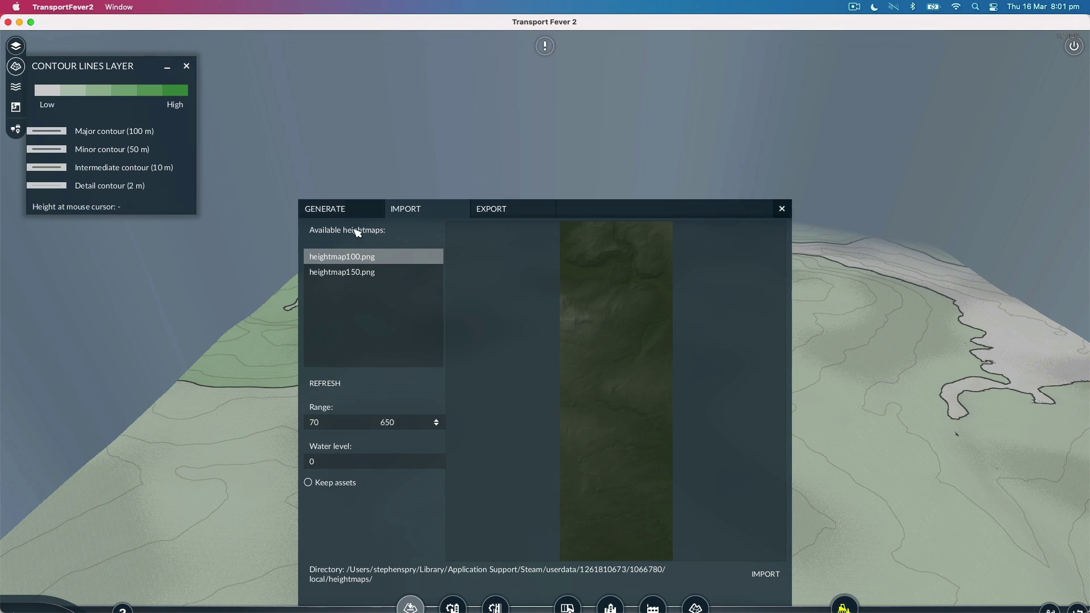
Import heightmap150.png as the map's terrain with a height range of 70 to 650
left_click(354, 273)
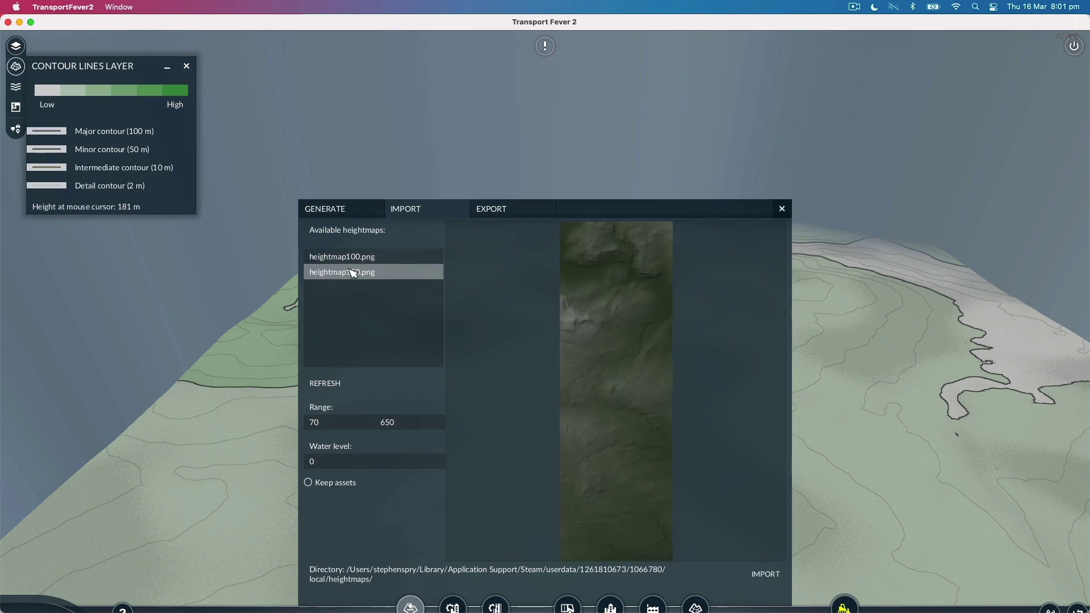
left_click(768, 574)
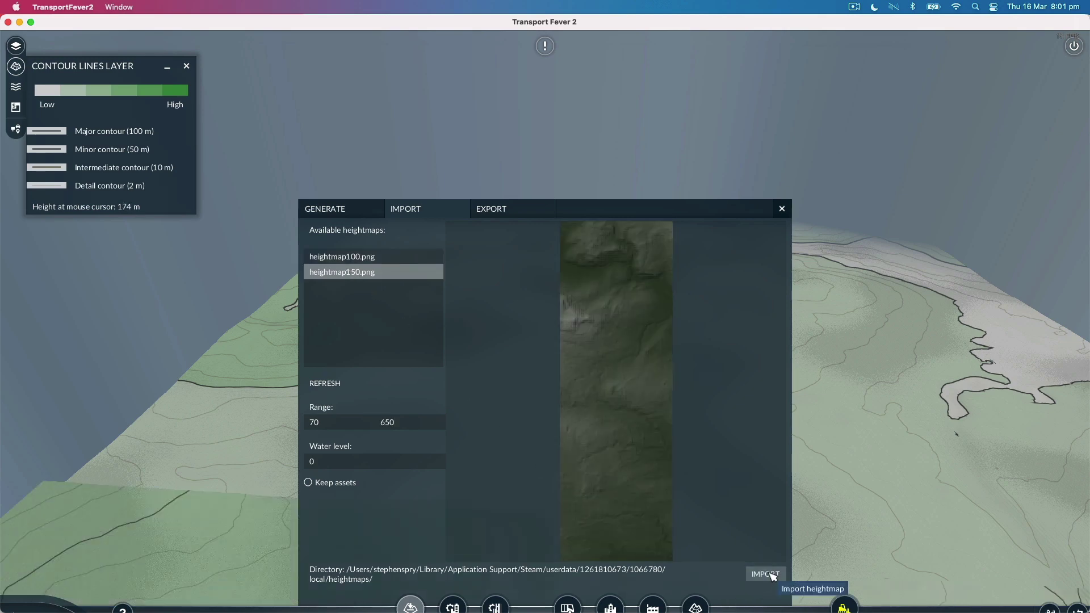
left_click(782, 209)
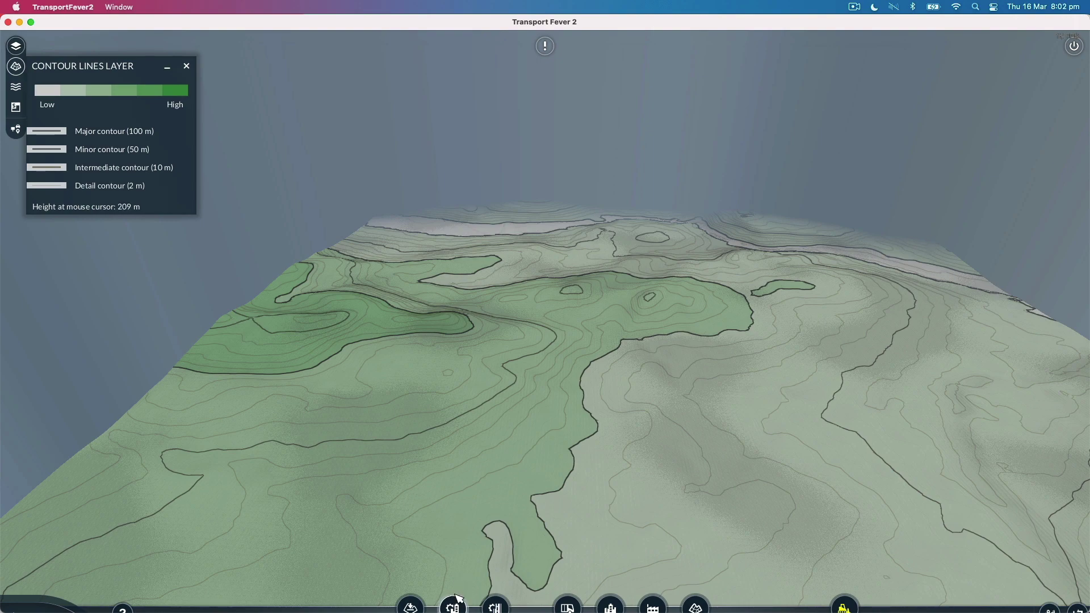
Set the upper height range to 730 and import heightmap150.png as the terrain with the range 70 to 730
left_click(411, 607)
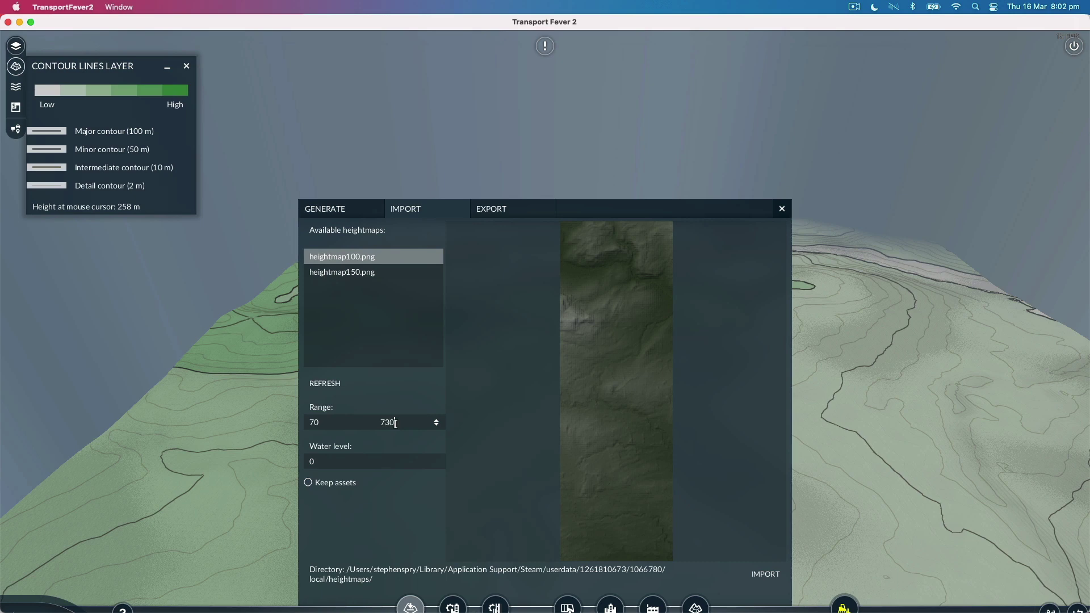
left_click(765, 574)
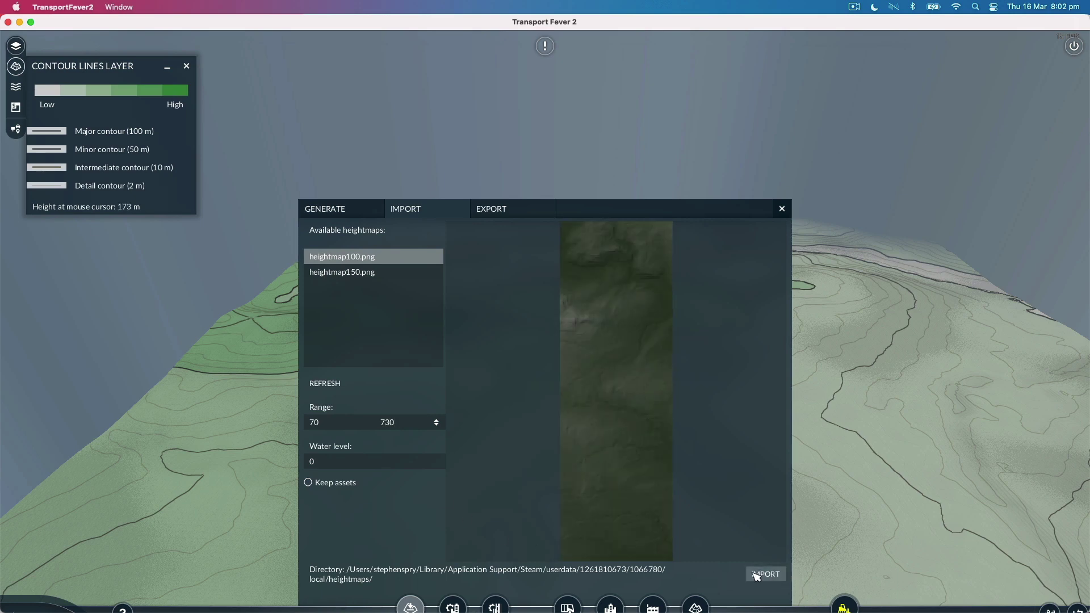
left_click(314, 278)
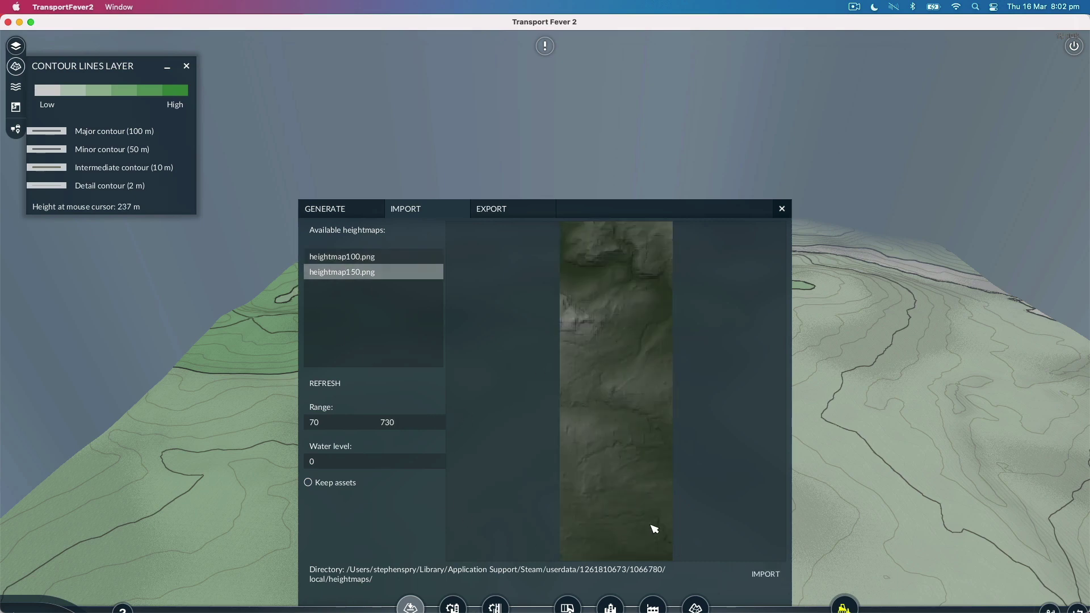
left_click(777, 575)
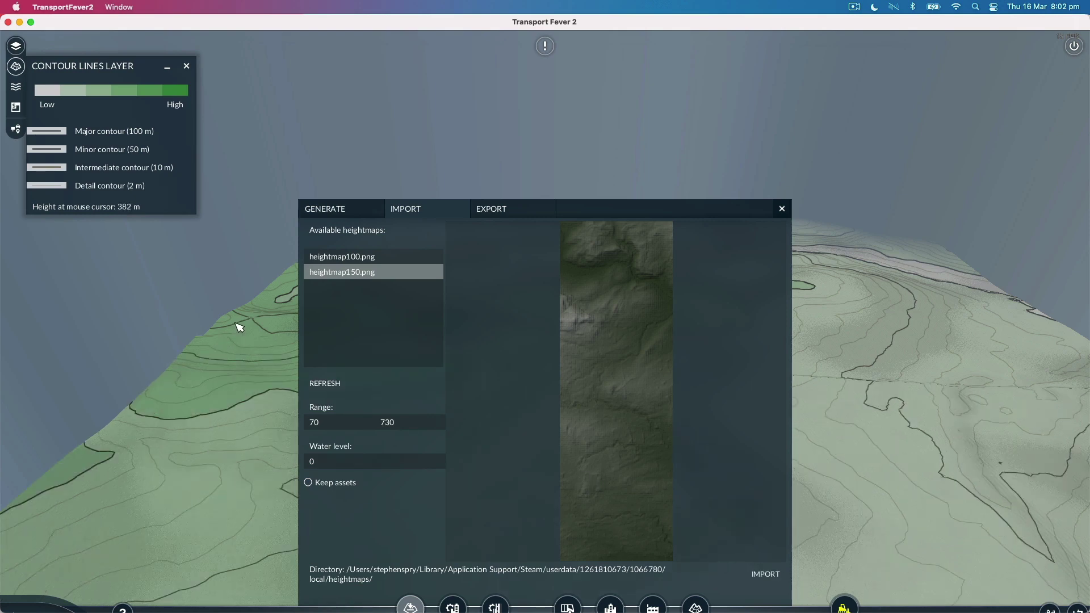
left_click(780, 210)
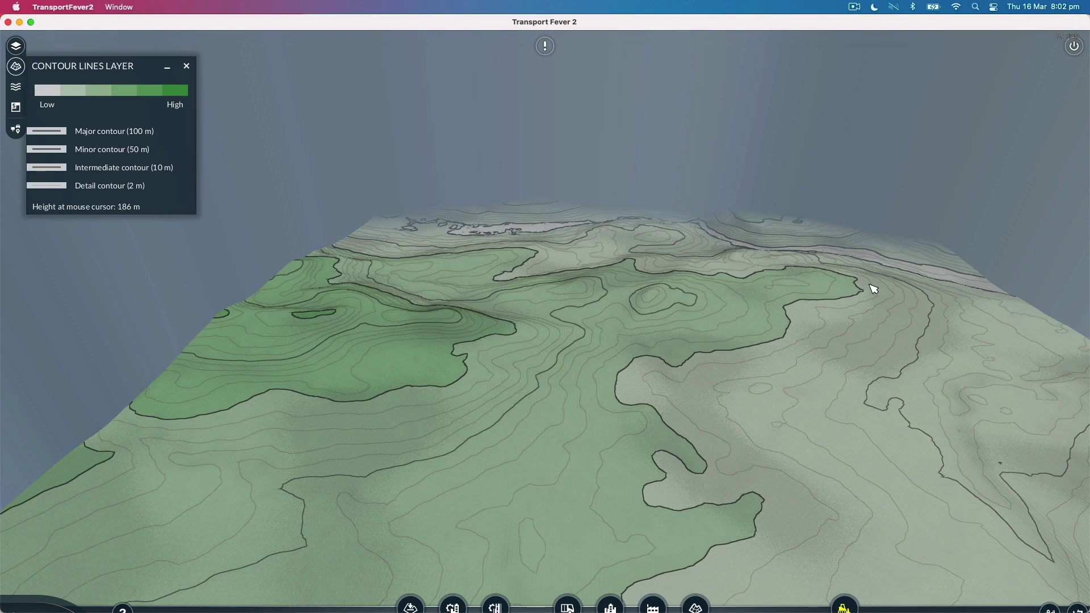
Examine the contours of the low grey valley and its side slopes up close from near ground level
right_click_drag(885, 262, 681, 441)
middle_click_drag(892, 489, 463, 478)
scroll(465, 479, "up", 8)
right_click_drag(486, 457, 700, 473)
scroll(698, 472, "up", 12)
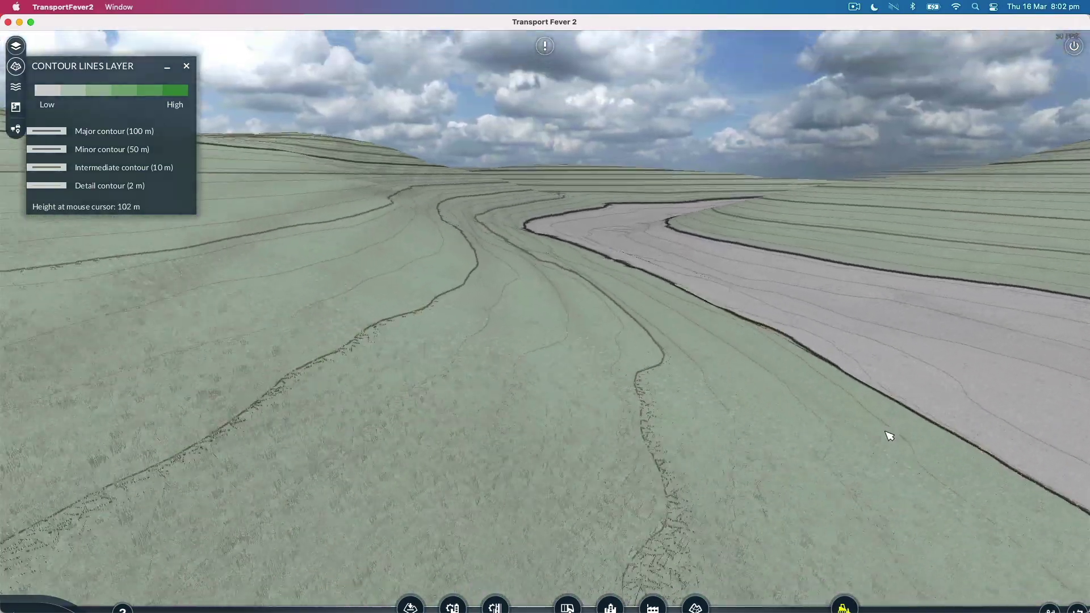
scroll(715, 387, "down", 3)
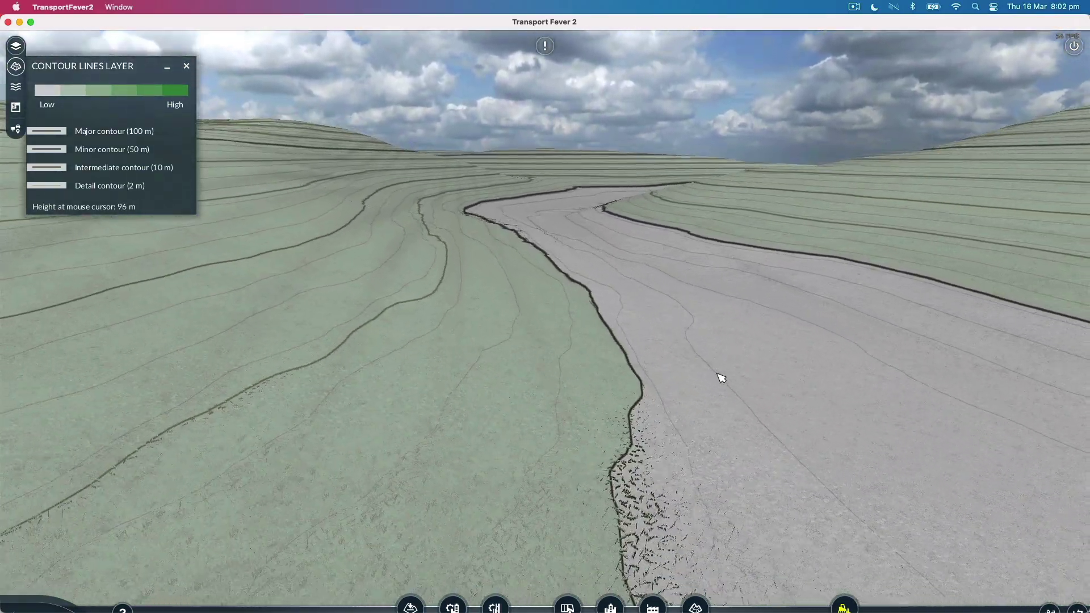
Hide the contour lines layer and view the plain grass relief of the valley and surrounding hills
key("Escape")
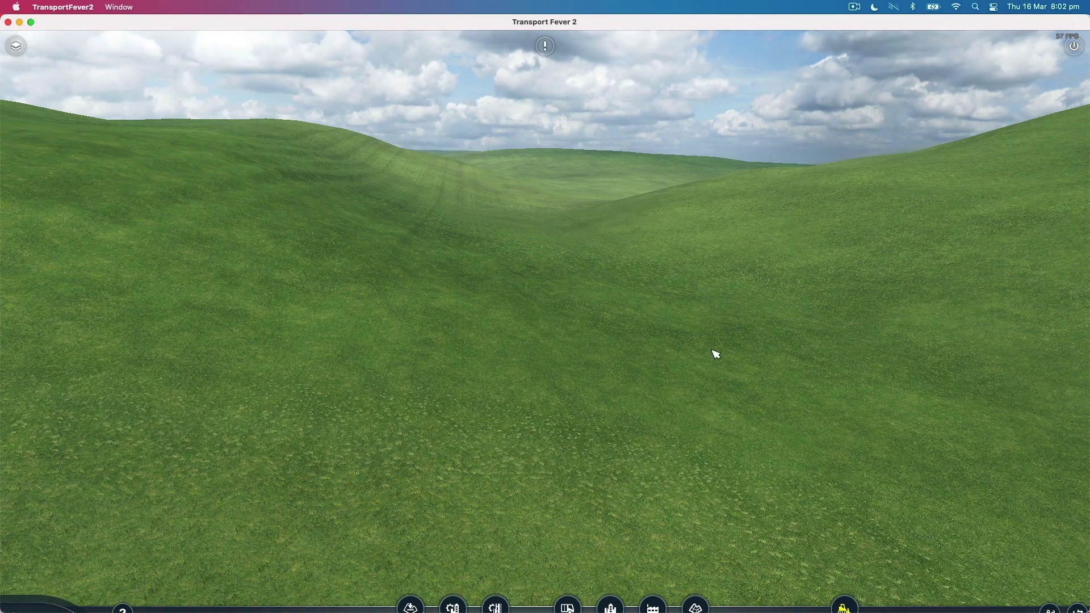
scroll(665, 375, "down", 3)
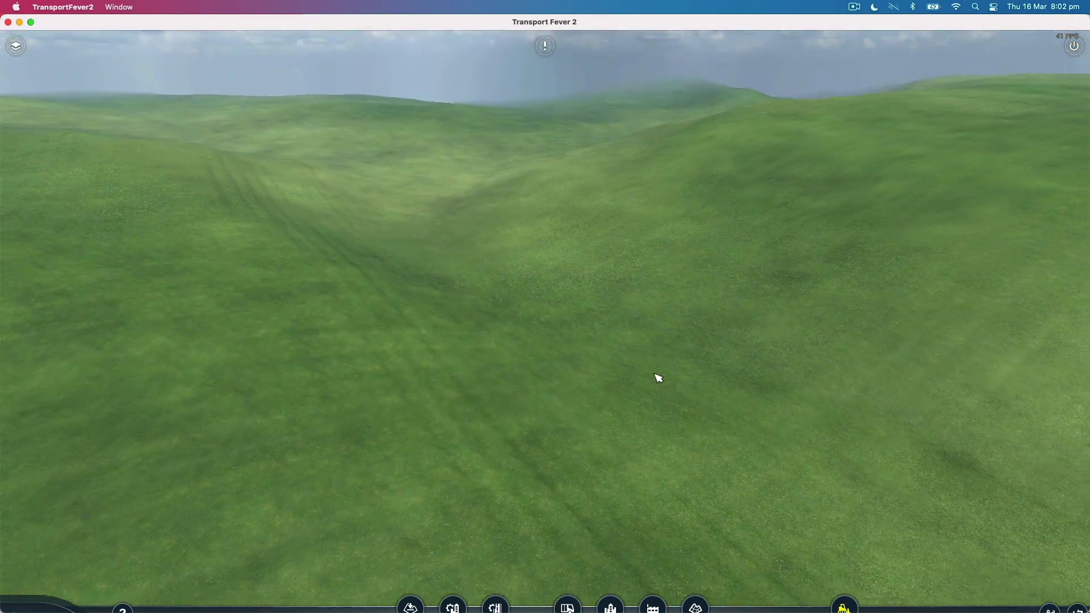
scroll(658, 377, "down", 3)
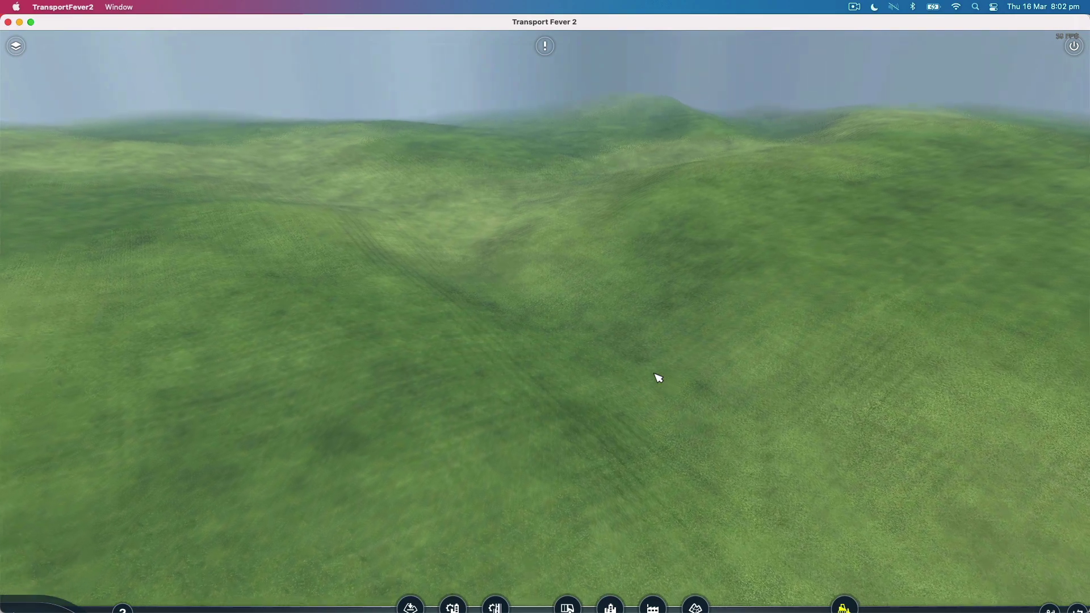
Show the contour lines layer again and follow the low grey valley from above to where its floor breaks up
key("c")
middle_click_drag(659, 378, 527, 277)
right_click_drag(500, 309, 457, 355)
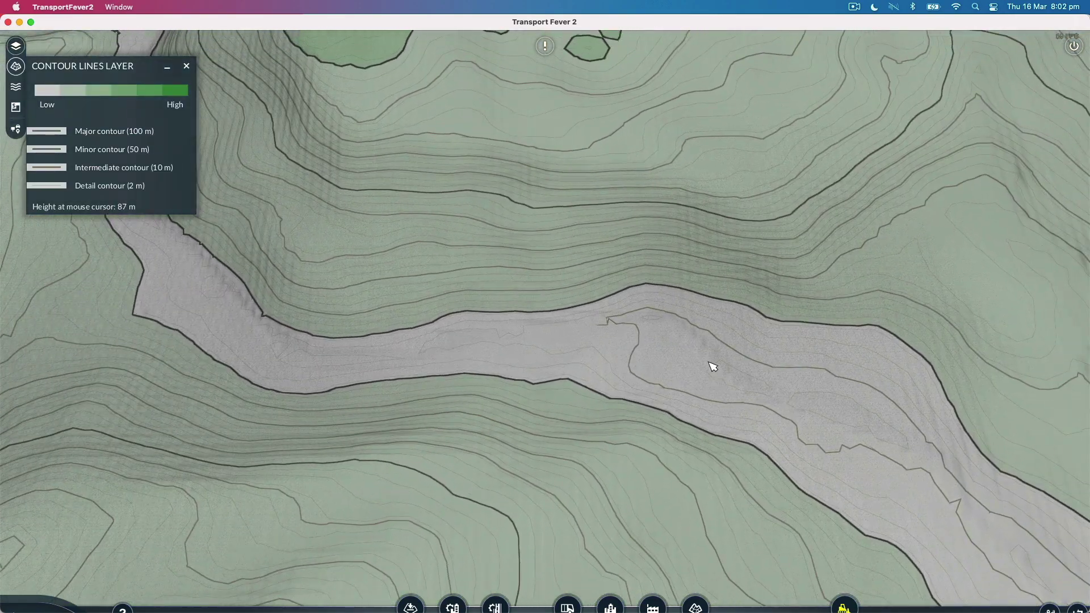
right_click_drag(306, 354, 600, 393)
right_click_drag(469, 278, 519, 496)
right_click_drag(479, 298, 675, 344)
scroll(687, 227, "down", 5)
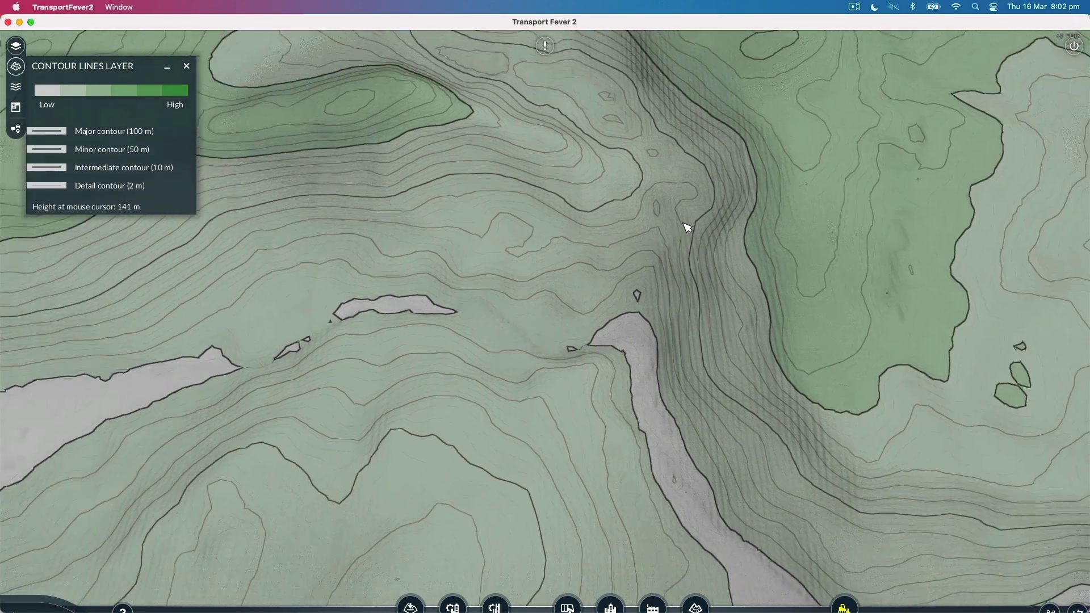
Examine the gaps in the grey valley floor and the closely spaced contours on the steep hillside beside it
right_click_drag(661, 199, 680, 187)
scroll(642, 350, "up", 5)
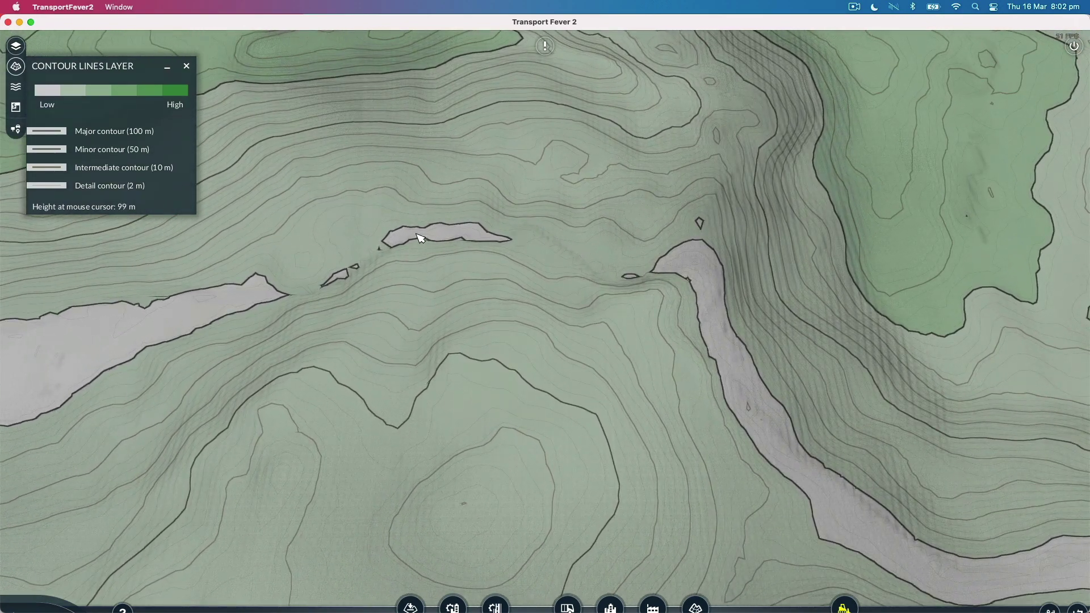
right_click_drag(698, 265, 606, 445)
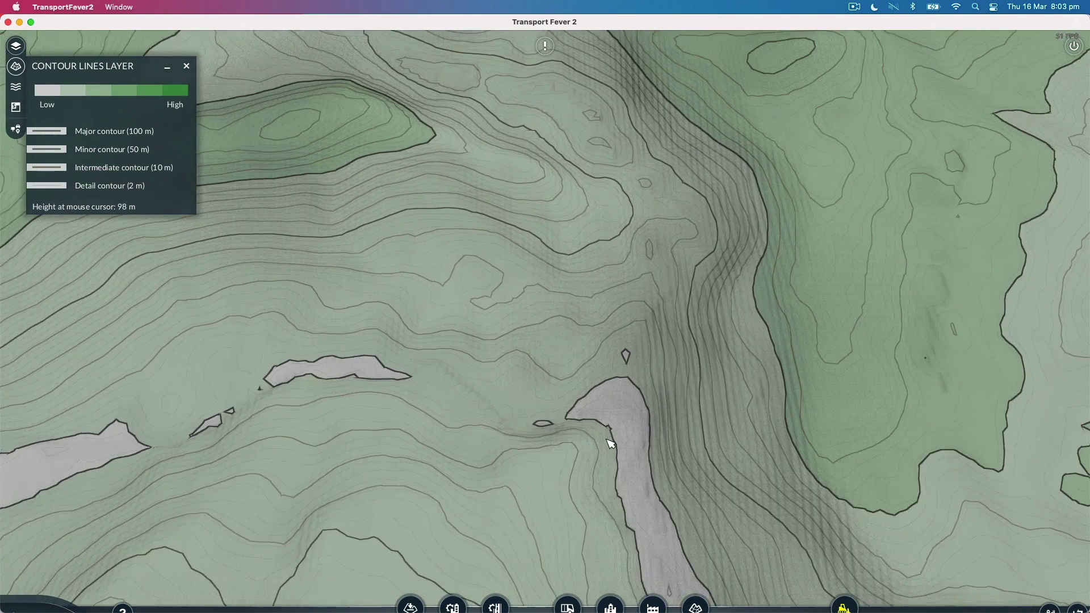
right_click_drag(598, 165, 448, 156)
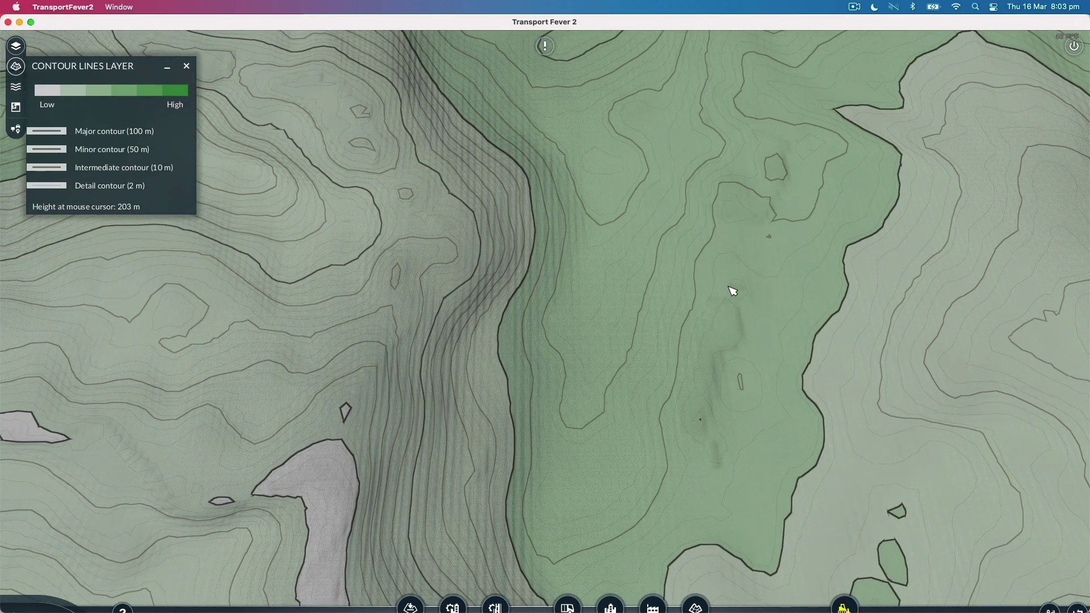
right_click_drag(352, 210, 579, 198)
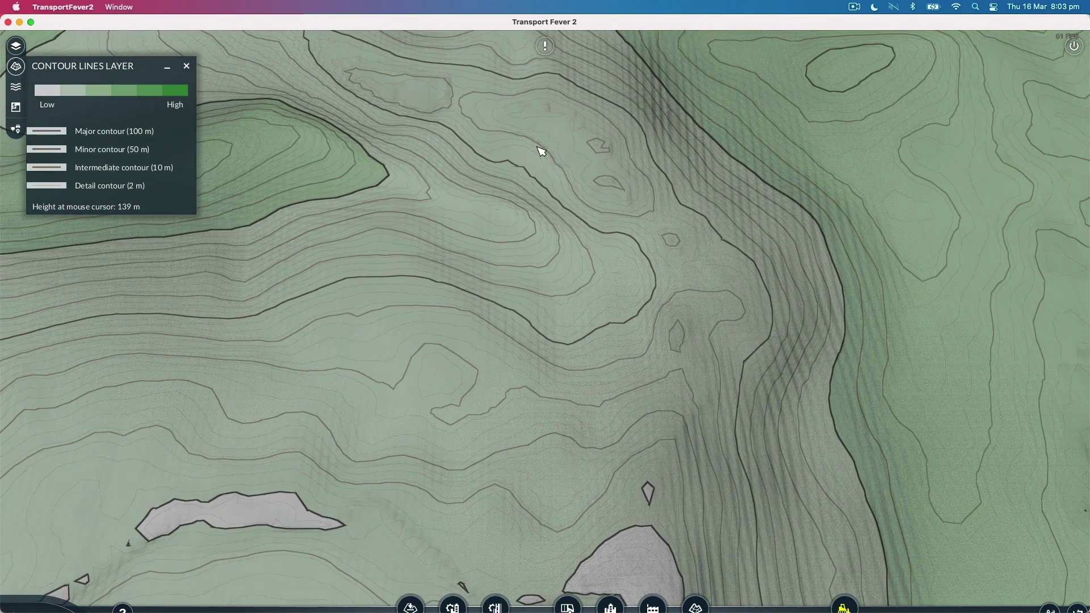
right_click_drag(411, 342, 671, 168)
scroll(455, 349, "down", 5)
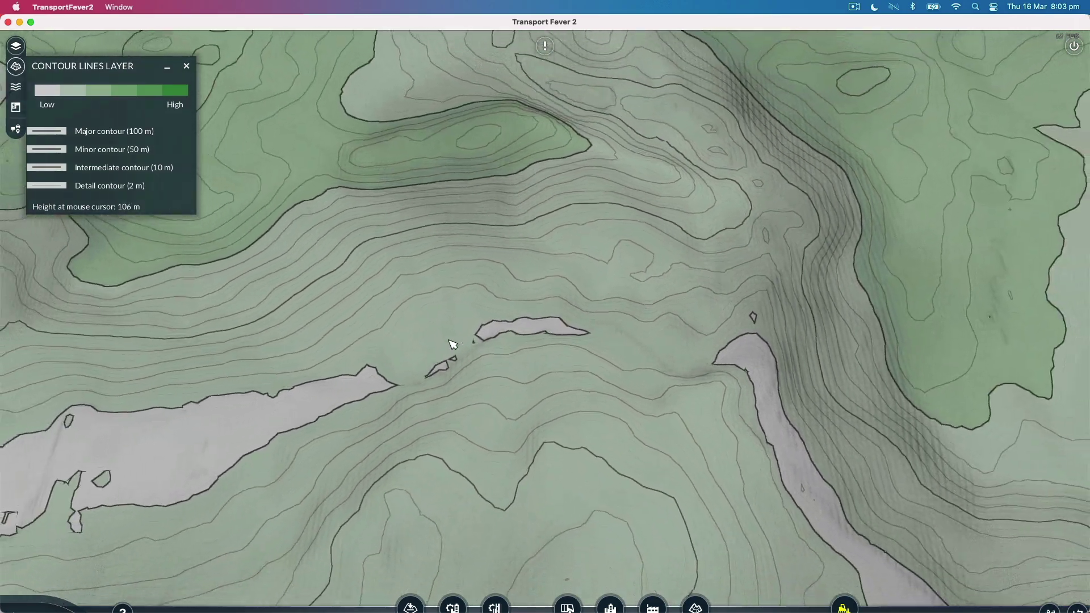
Survey the contours from the grey valley across the green high ground to the saddle between two paler lowlands
right_click_drag(477, 324, 549, 285)
scroll(603, 335, "down", 6)
right_click_drag(632, 287, 650, 103)
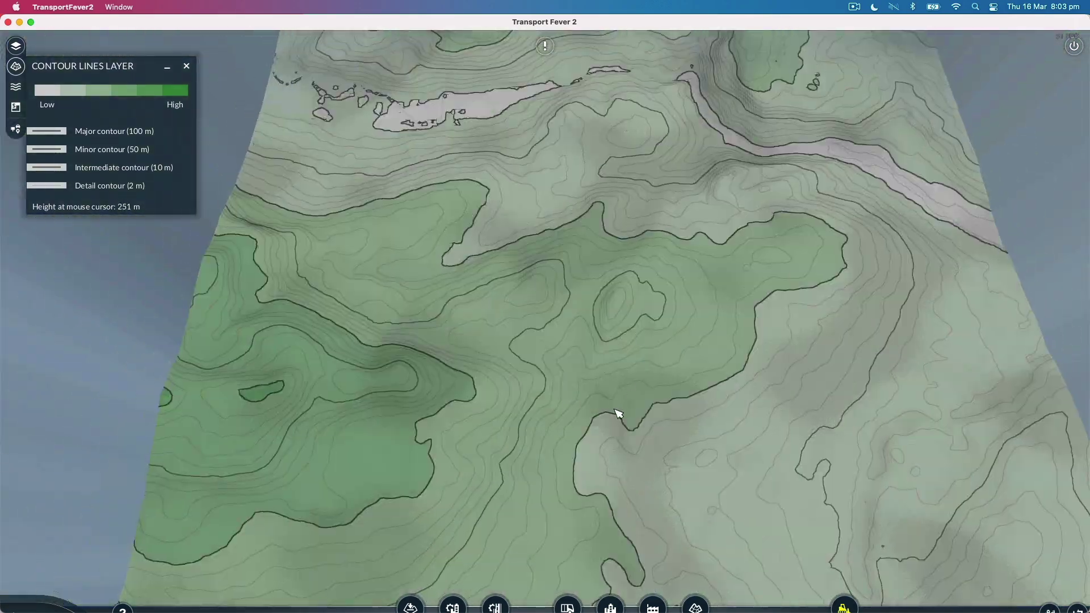
right_click_drag(580, 474, 620, 178)
right_click_drag(518, 419, 540, 211)
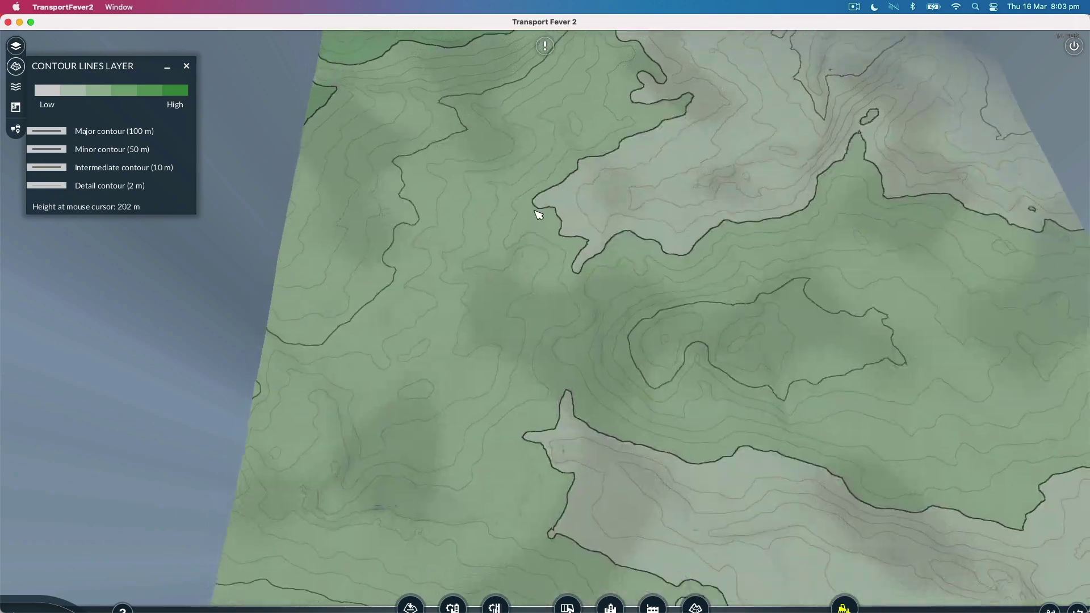
right_click_drag(494, 338, 509, 261)
Examine the detail contours across the flat green saddle and the adjoining pale lowland up close
scroll(513, 312, "up", 5)
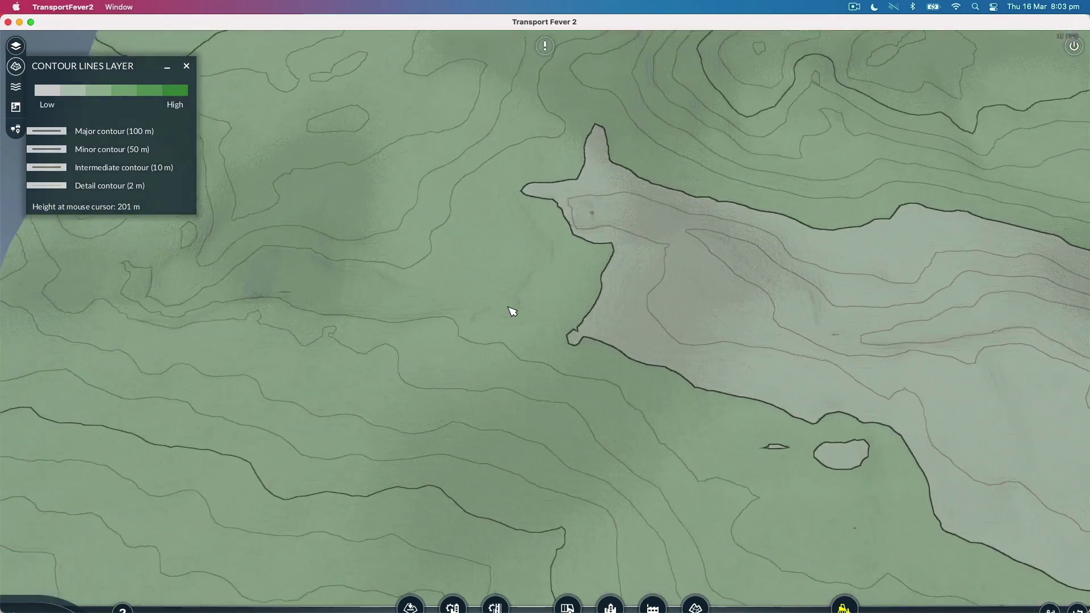
scroll(513, 312, "up", 3)
right_click_drag(509, 195, 632, 261)
scroll(643, 273, "up", 3)
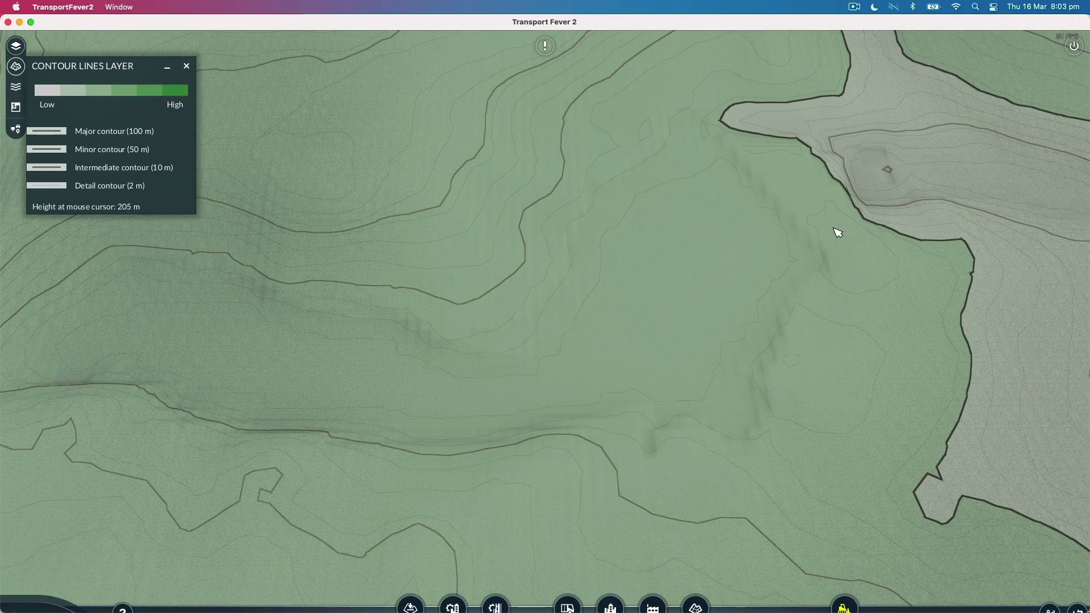
right_click_drag(837, 233, 382, 309)
middle_click_drag(382, 309, 633, 361)
scroll(633, 363, "up", 5)
scroll(727, 340, "down", 2)
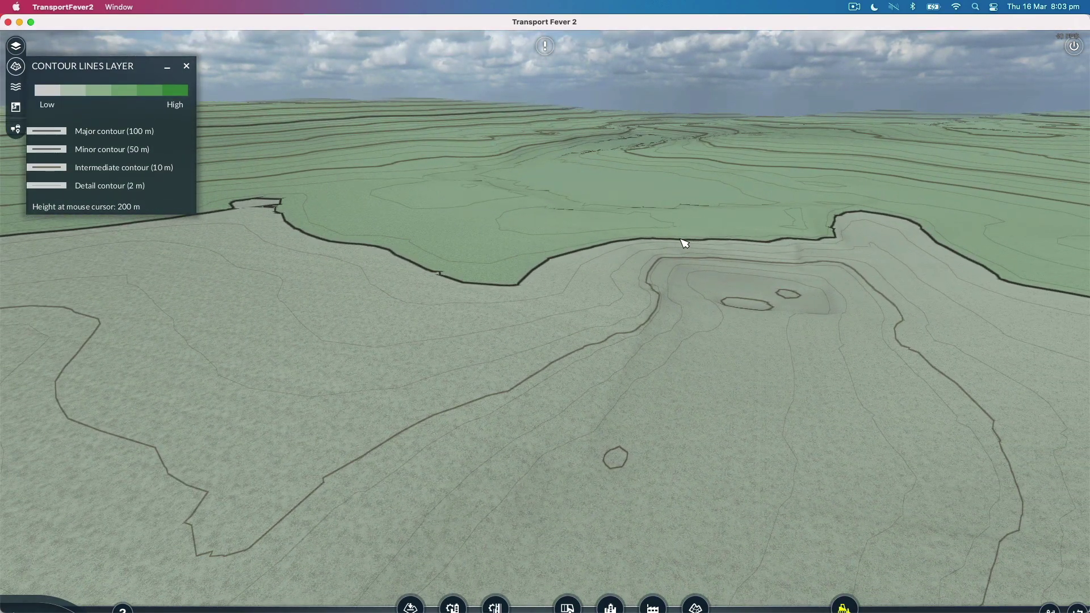
Examine how the contours descend from the saddle down the narrow valley in the pale lowland
right_click_drag(667, 442, 723, 245)
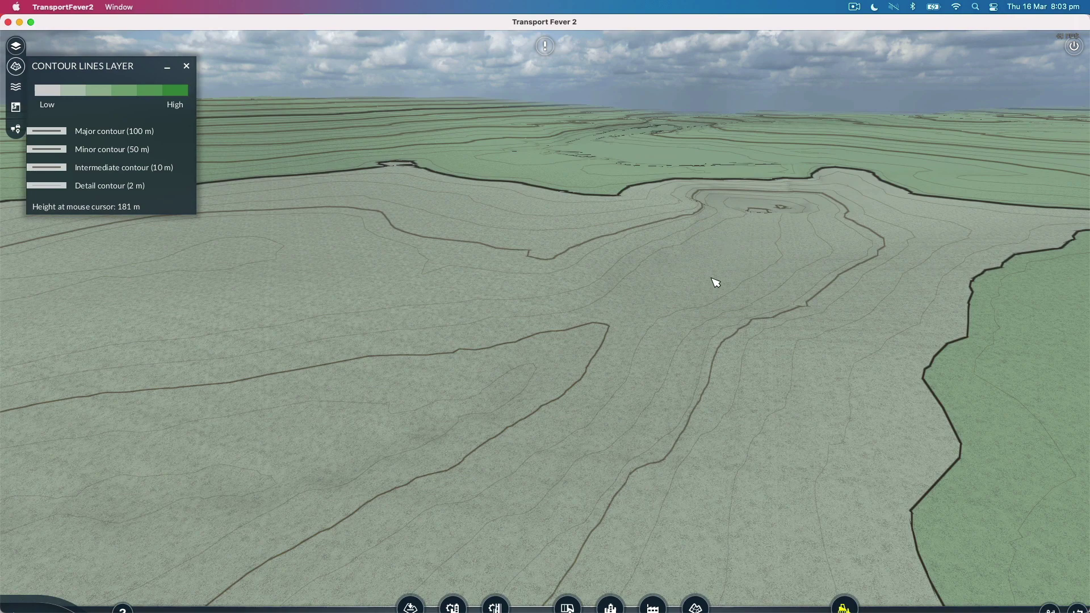
middle_click_drag(713, 285, 700, 263)
scroll(694, 261, "down", 5)
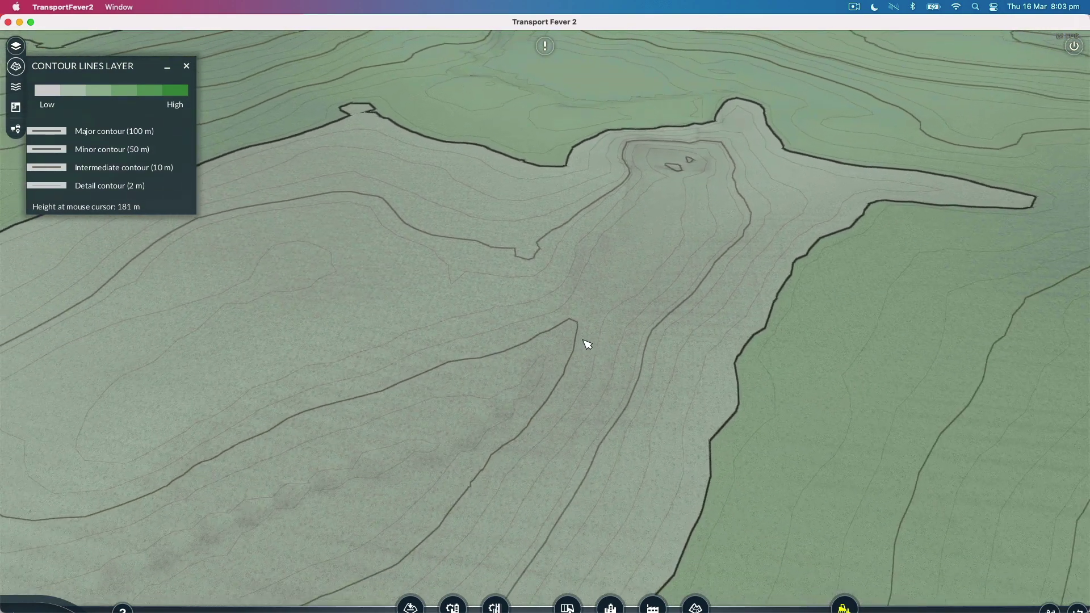
middle_click_drag(578, 344, 576, 284)
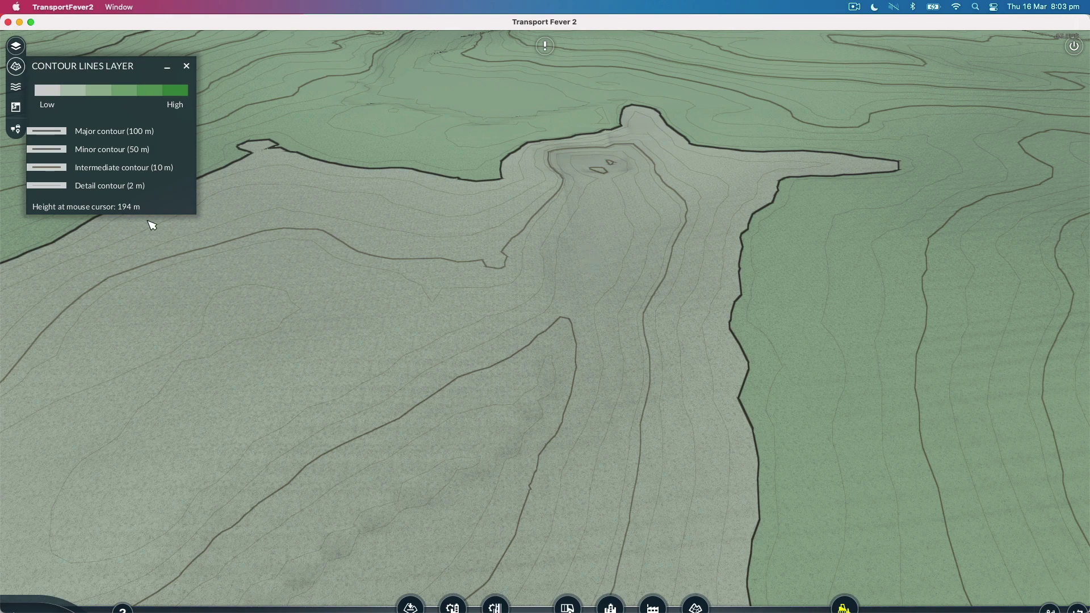
middle_click_drag(577, 262, 581, 289)
middle_click_drag(492, 397, 379, 411)
Examine the intermediate and detail contours along the long winding channel through the pale lowland
scroll(379, 411, "down", 5)
right_click_drag(573, 488, 609, 297)
middle_click_drag(613, 300, 751, 181)
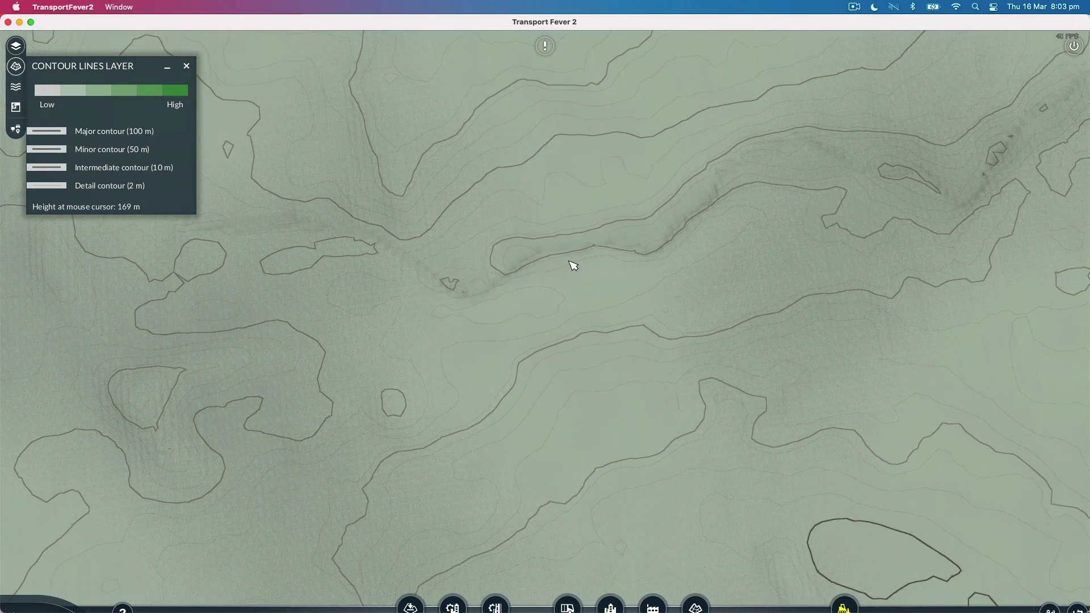
scroll(500, 302, "down", 5)
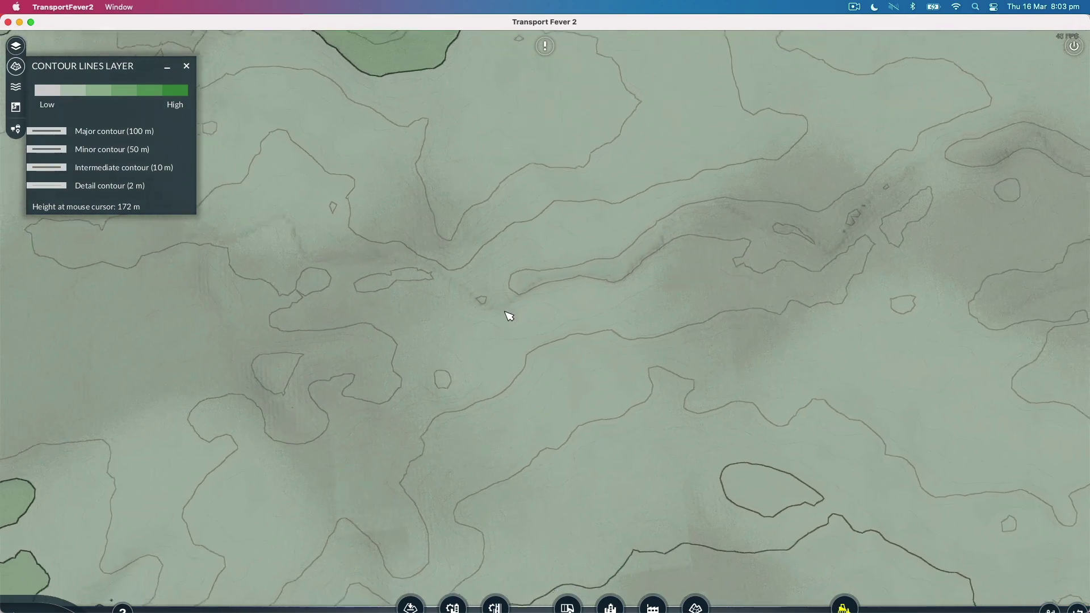
middle_click_drag(517, 353, 508, 355)
scroll(478, 352, "up", 5)
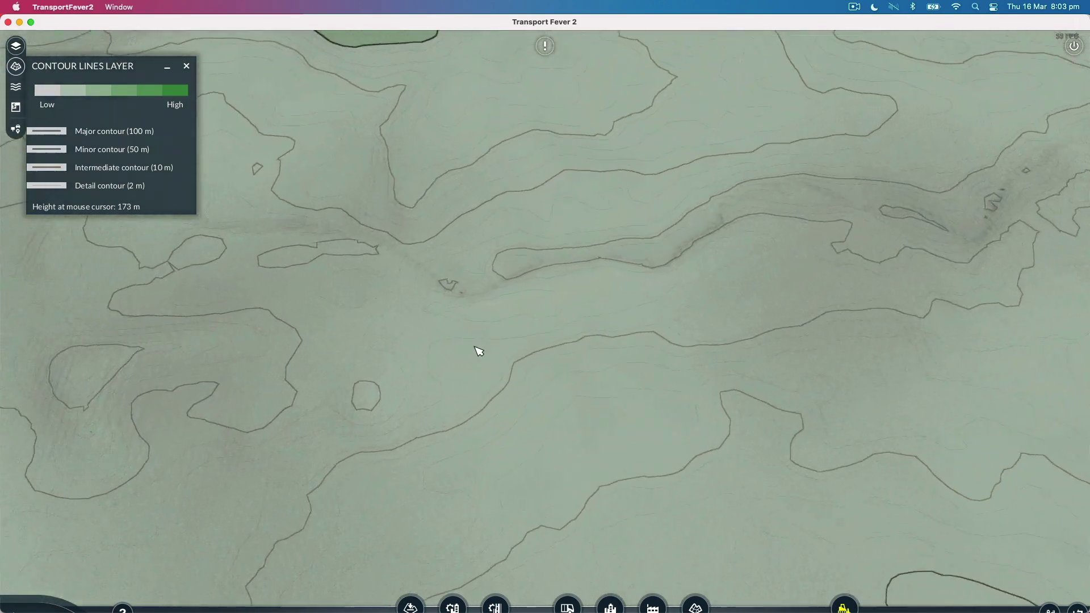
left_click_drag(358, 279, 914, 282)
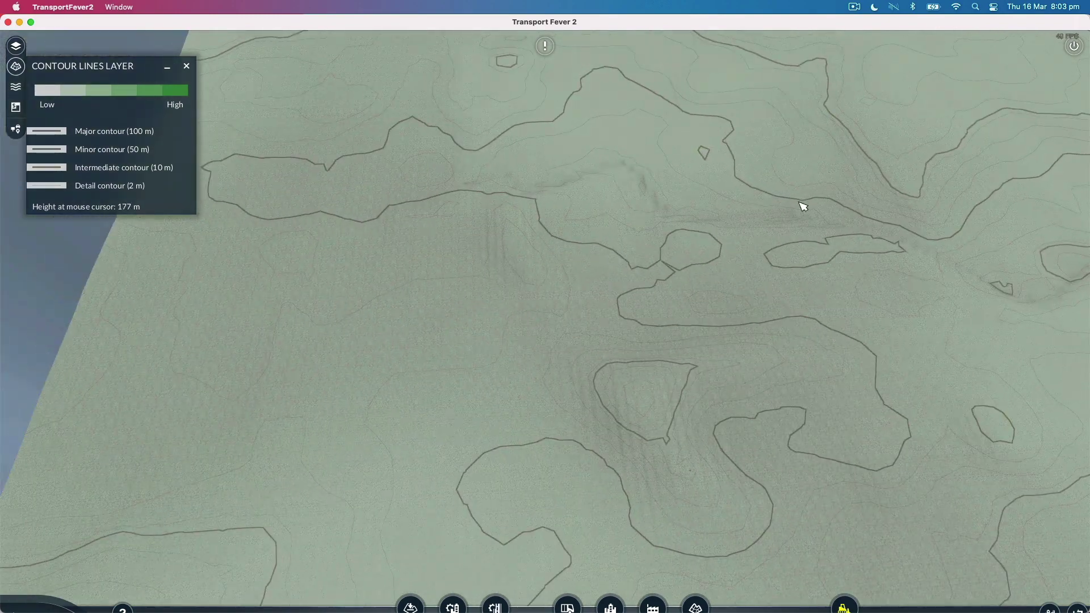
Examine the gentle lowland contours between the channel's end and the nearby map edge
left_click_drag(574, 188, 608, 268)
middle_click_drag(429, 260, 426, 392)
left_click_drag(355, 337, 704, 299)
scroll(709, 301, "down", 10)
left_click_drag(777, 331, 666, 252)
scroll(630, 394, "up", 3)
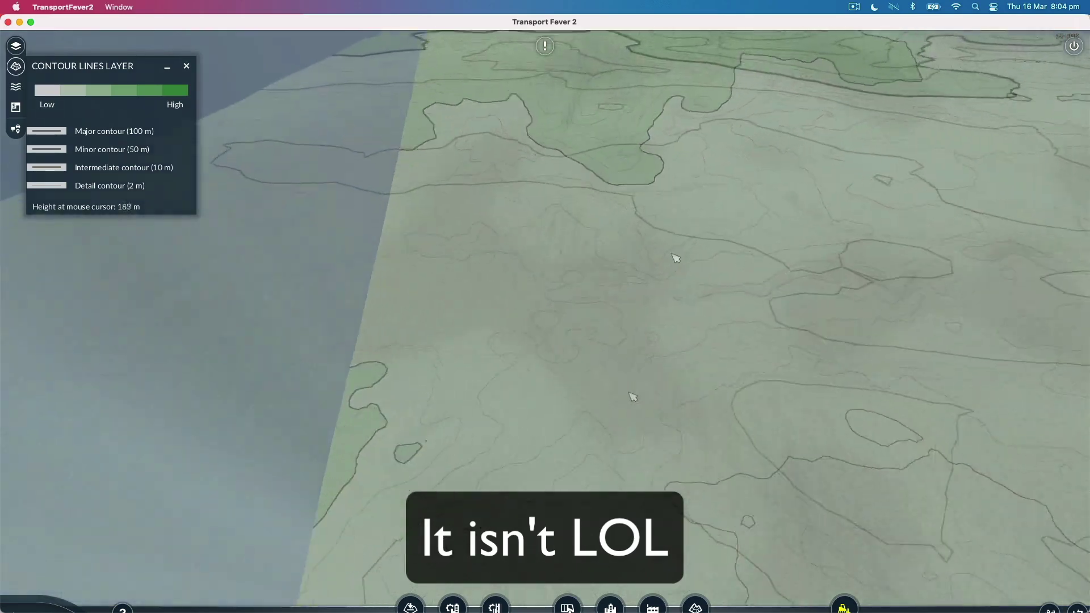
View the lowland from ground level towards the distant hill and hide the contour lines layer
scroll(621, 507, "up", 5)
left_click_drag(936, 469, 517, 341)
scroll(709, 396, "up", 3)
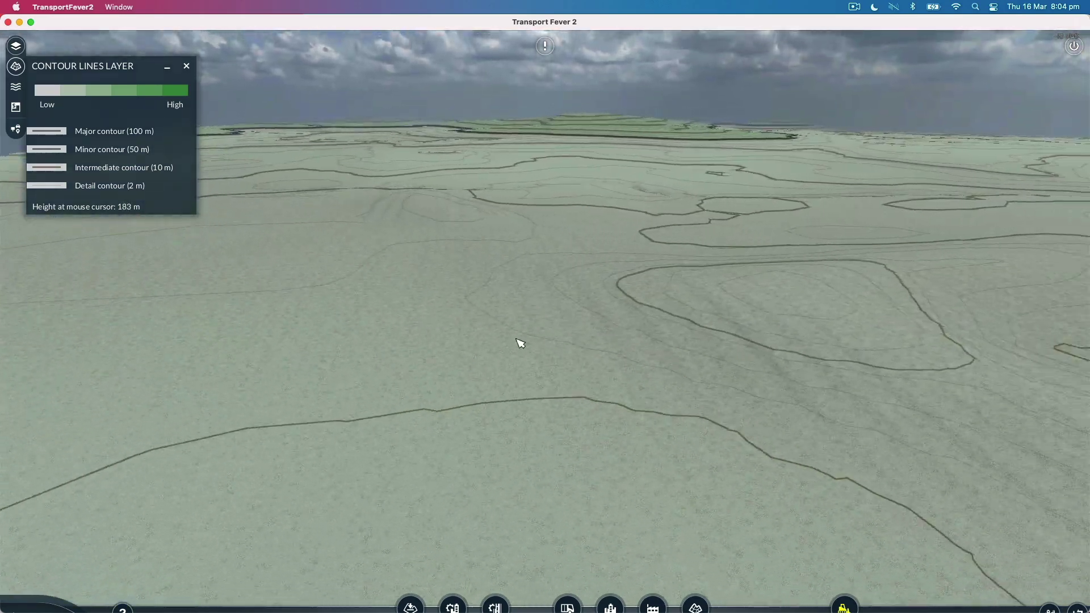
scroll(708, 396, "up", 4)
left_click_drag(756, 398, 610, 216)
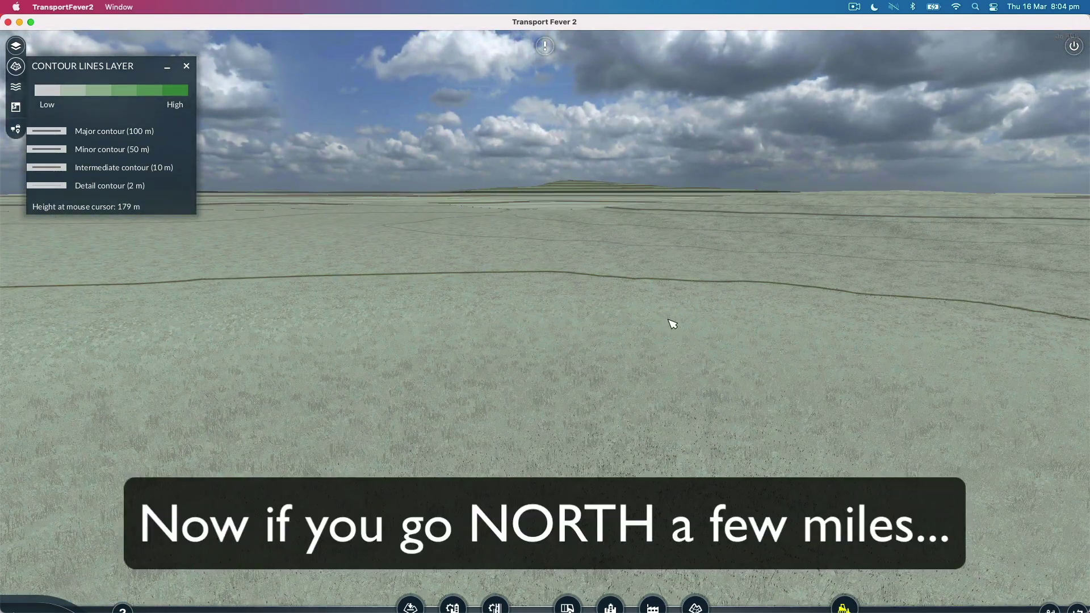
key("Escape")
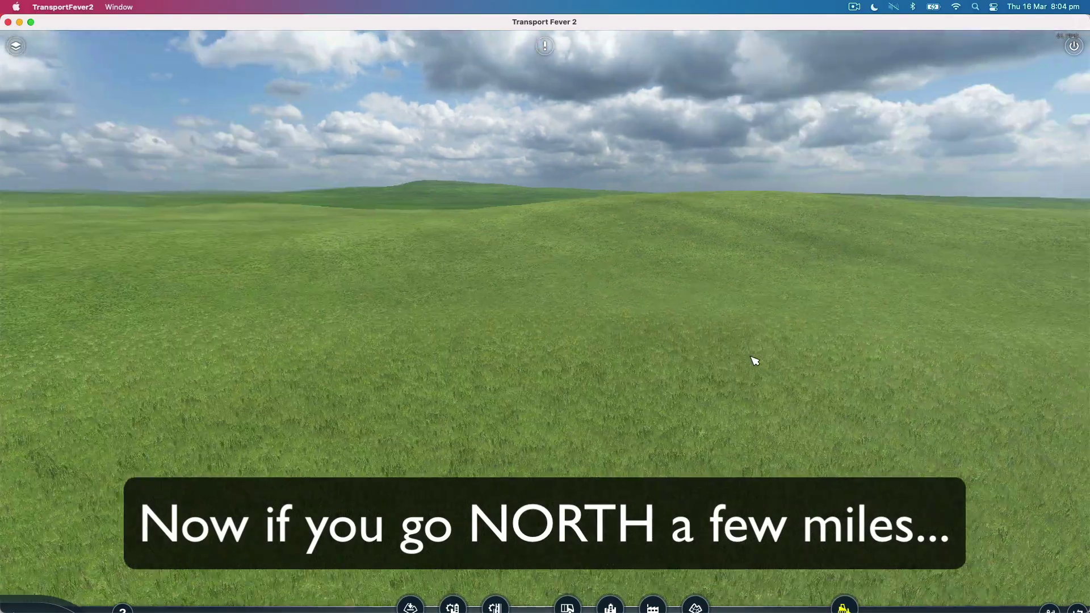
Show the contour lines layer and examine the closed intermediate contours in the pale lowland near the map edge
scroll(803, 393, "down", 10)
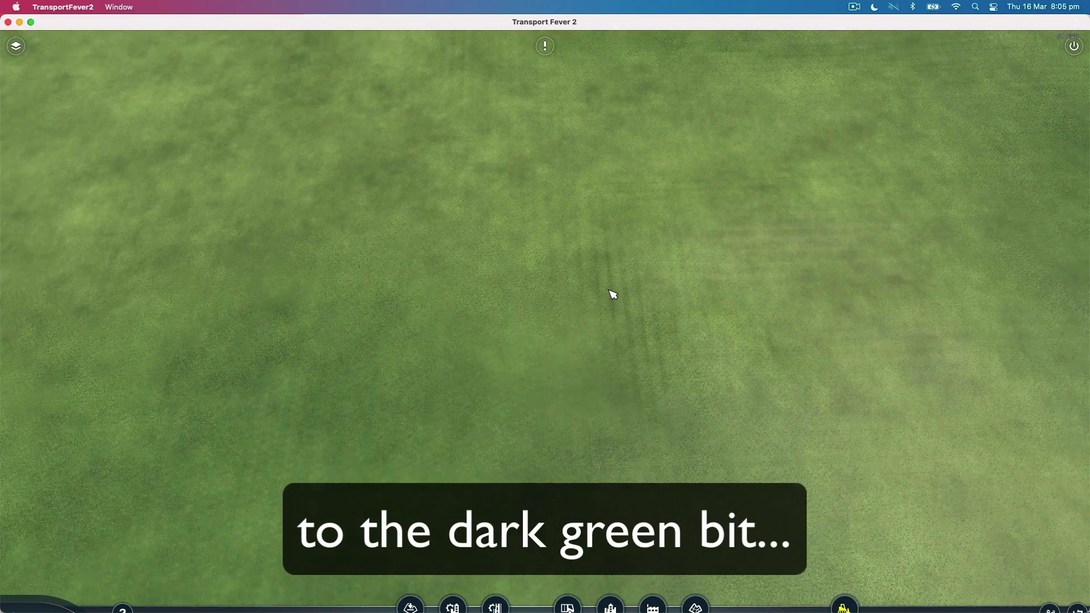
key("l")
scroll(588, 310, "down", 2)
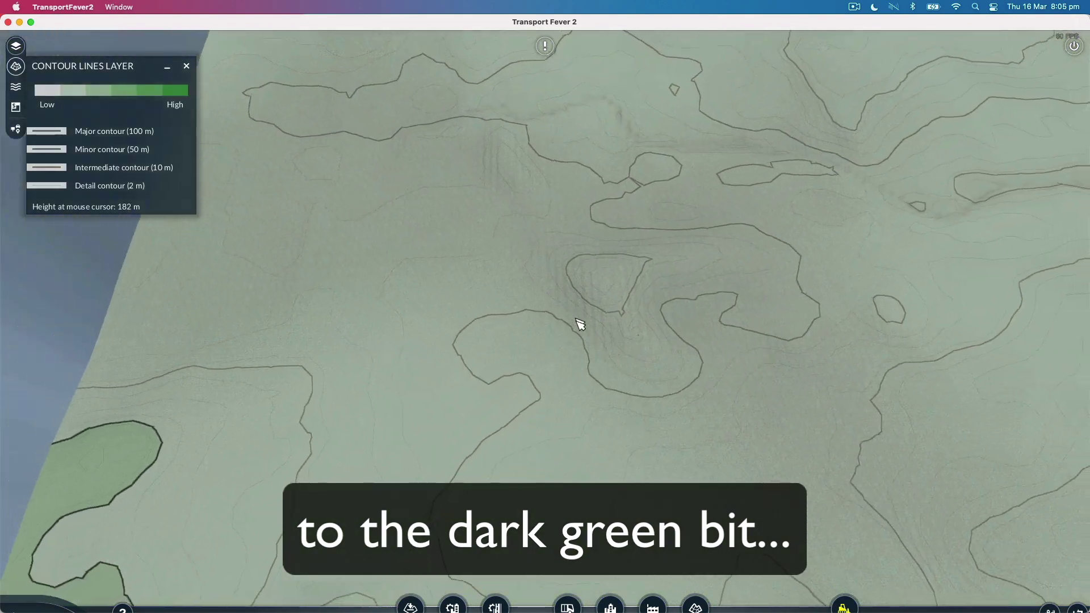
right_click_drag(576, 327, 572, 386)
left_click_drag(573, 386, 591, 188)
left_click_drag(662, 361, 392, 293)
scroll(516, 353, "down", 10)
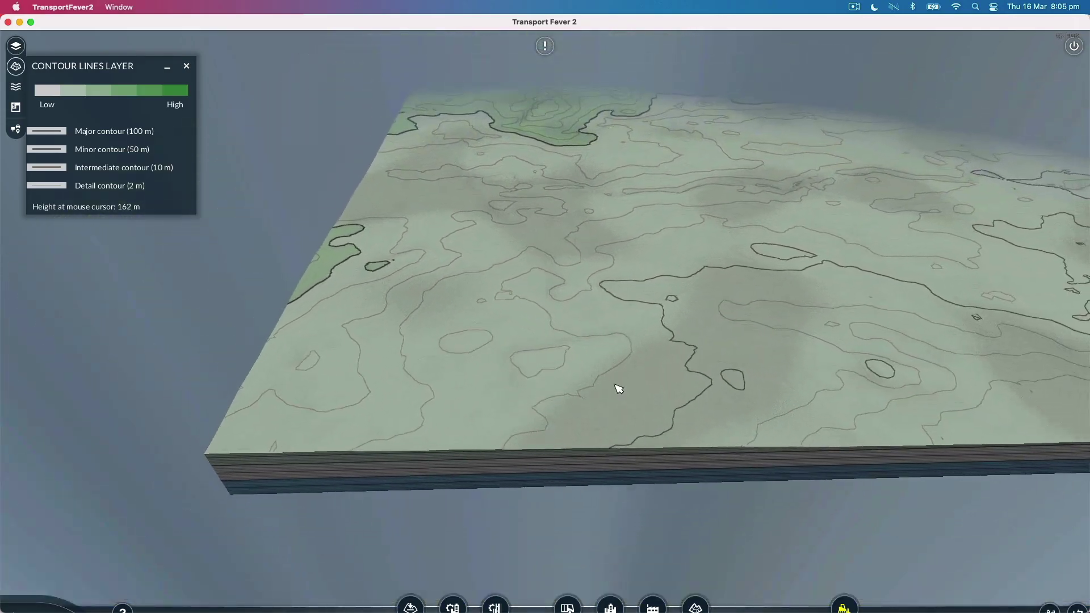
scroll(619, 389, "up", 10)
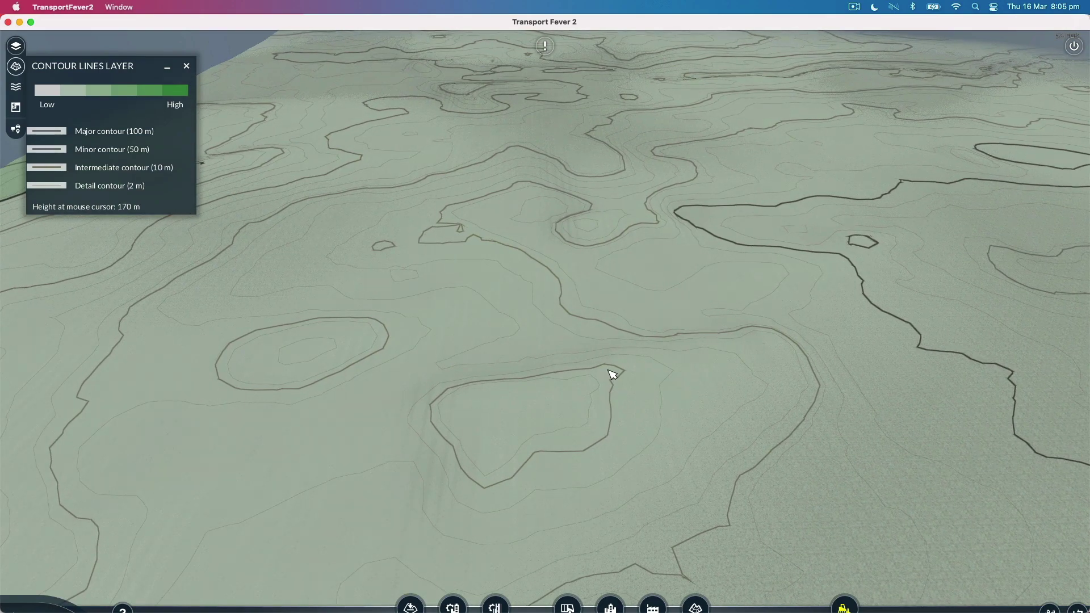
Examine the contours across the pale lowland and along the winding channel below the green hill
left_click_drag(612, 375, 364, 355)
scroll(560, 312, "down", 10)
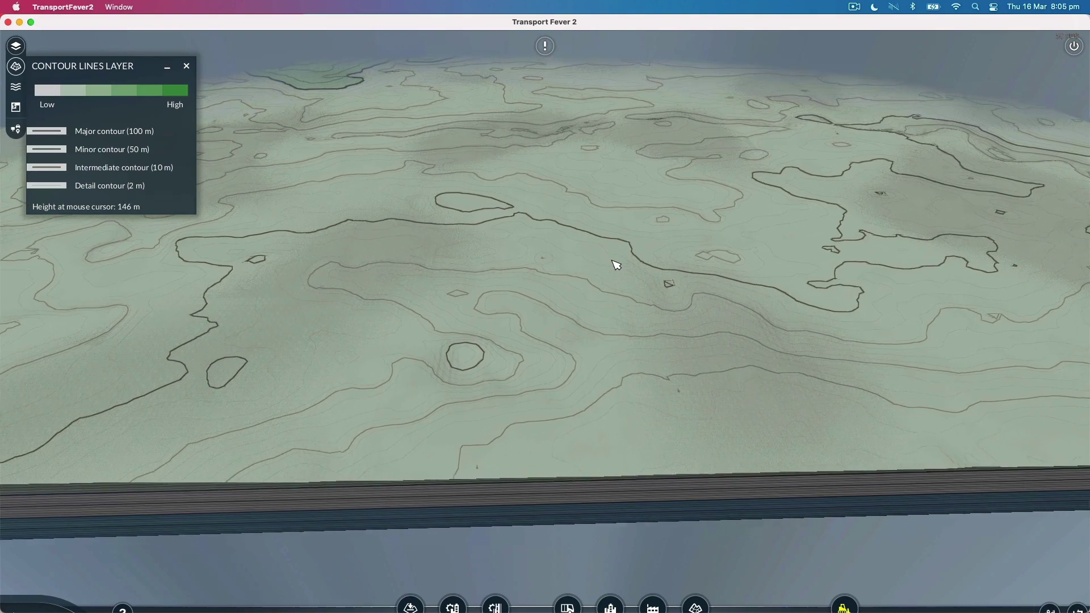
left_click_drag(616, 265, 702, 328)
scroll(702, 328, "up", 1)
left_click_drag(145, 473, 482, 410)
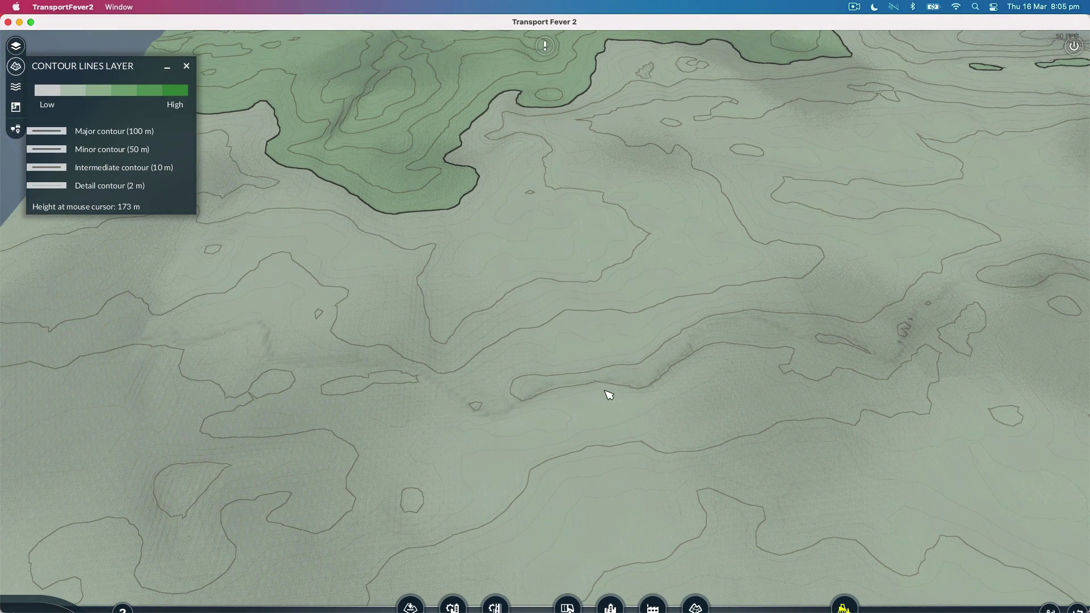
left_click_drag(648, 319, 251, 380)
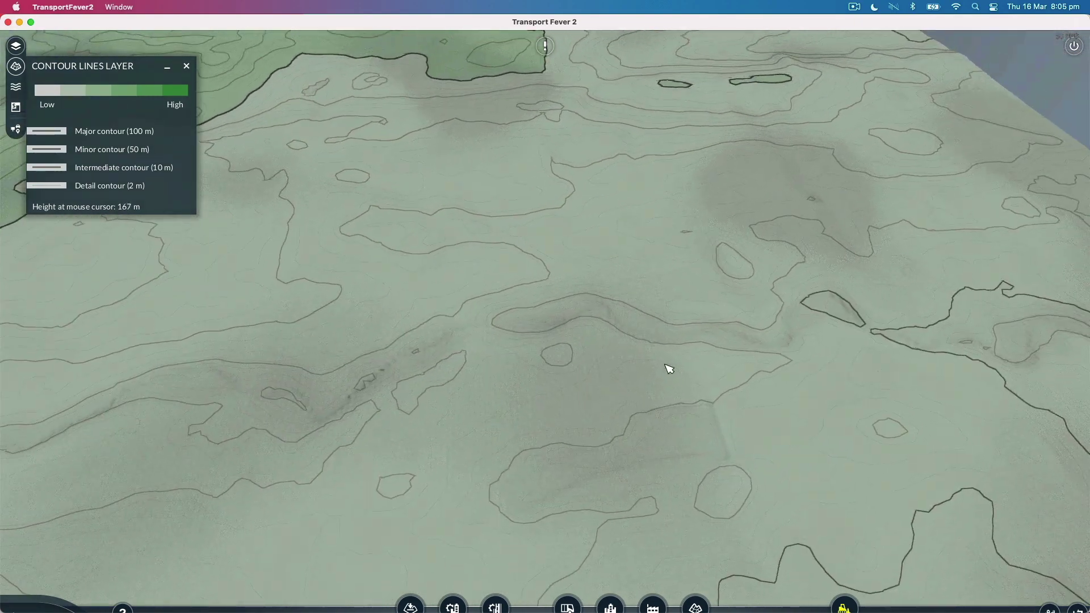
left_click_drag(865, 336, 659, 400)
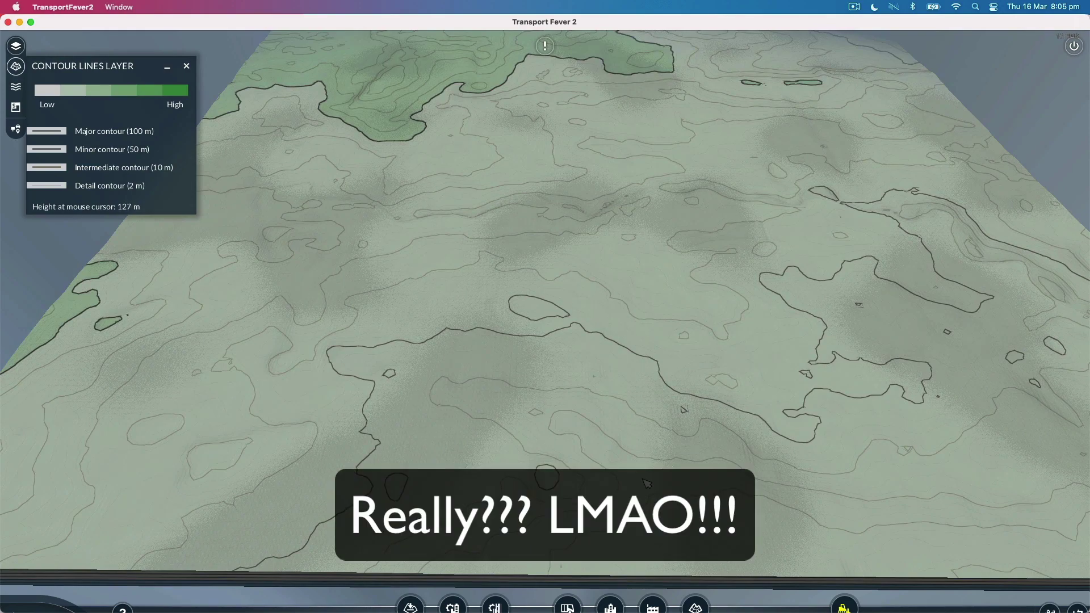
Survey the contours from the pale lowland up to its boundary with the green higher ground on the far side
left_click_drag(647, 484, 621, 376)
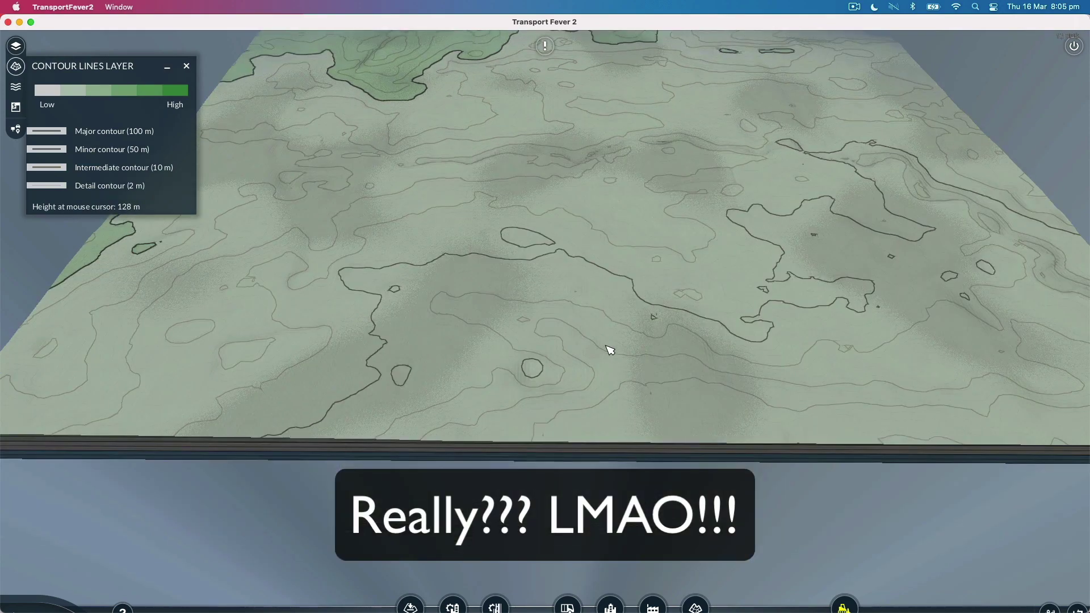
scroll(606, 346, "down", 5)
scroll(624, 326, "up", 7)
left_click_drag(637, 128, 647, 334)
scroll(717, 295, "down", 4)
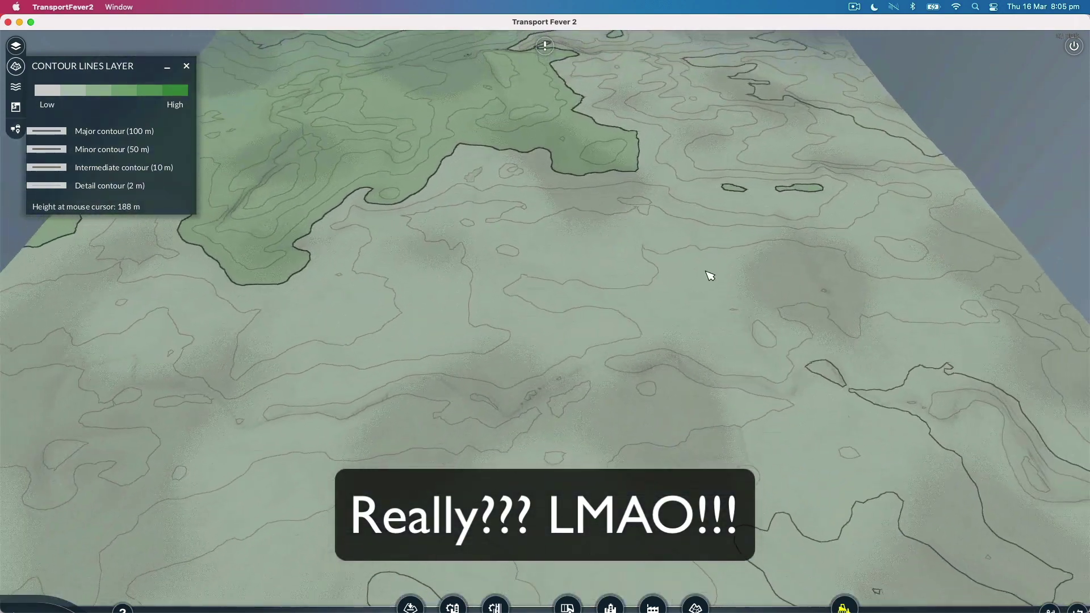
left_click_drag(699, 301, 616, 575)
scroll(625, 335, "down", 2)
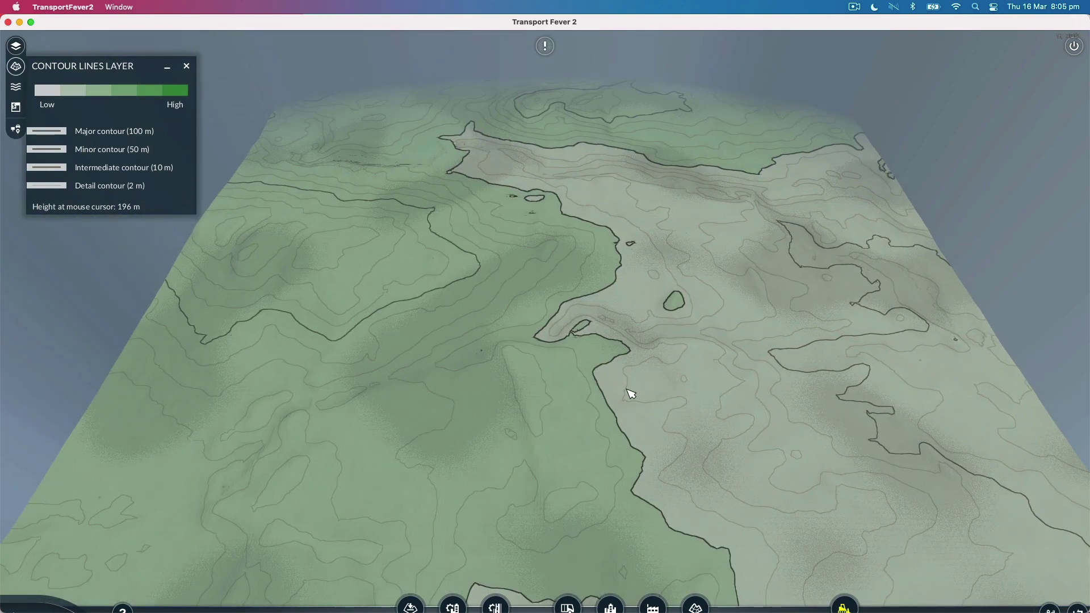
scroll(629, 392, "up", 2)
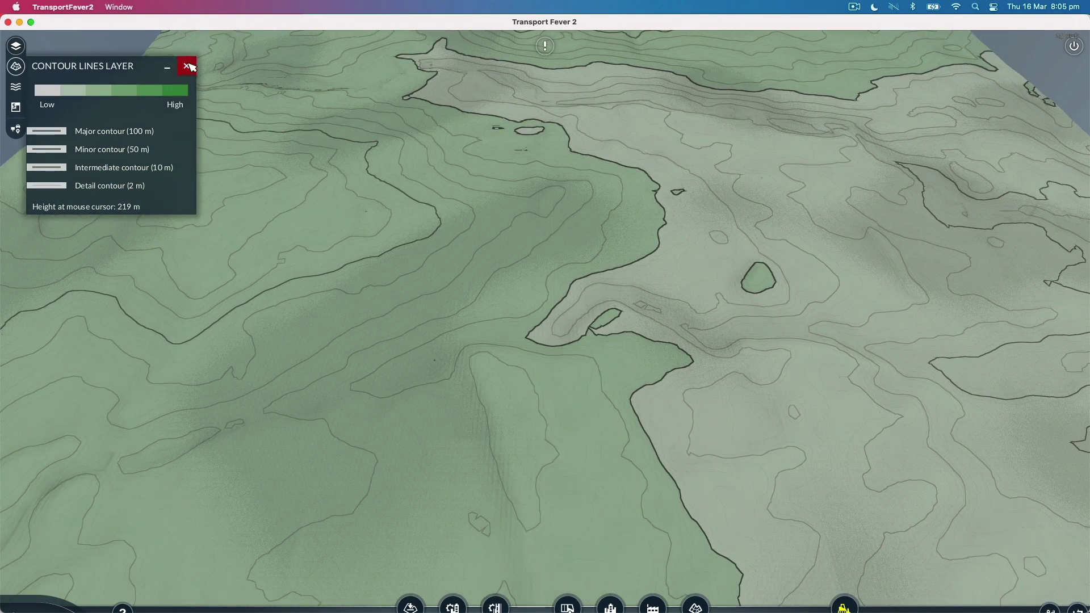
Hide the contour lines layer and view the valley at the edge of the green upland from ground level
left_click(188, 66)
middle_click_drag(341, 163, 392, 362)
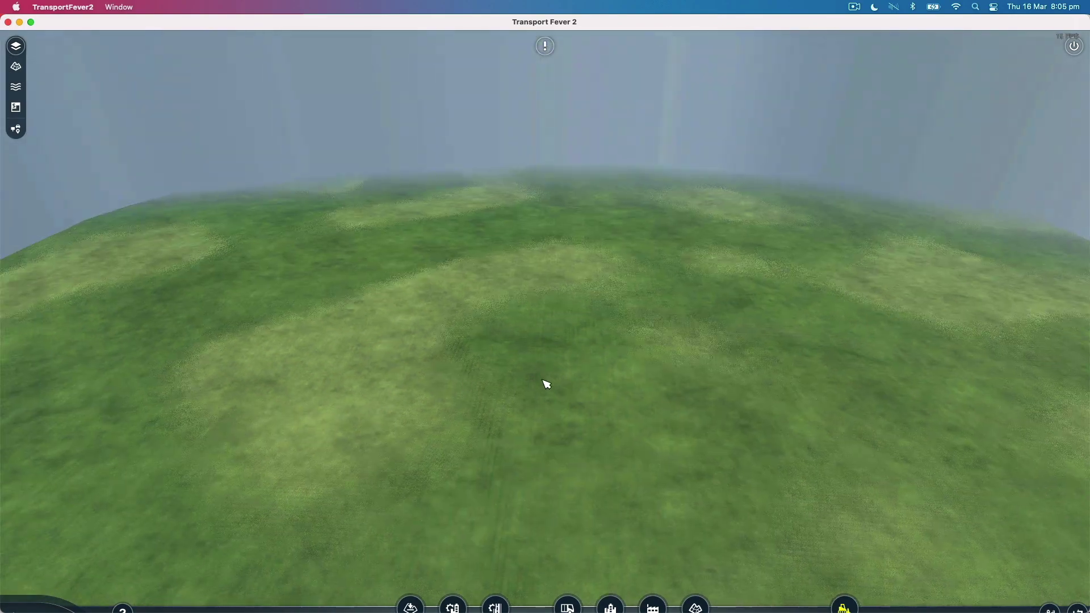
scroll(560, 376, "up", 10)
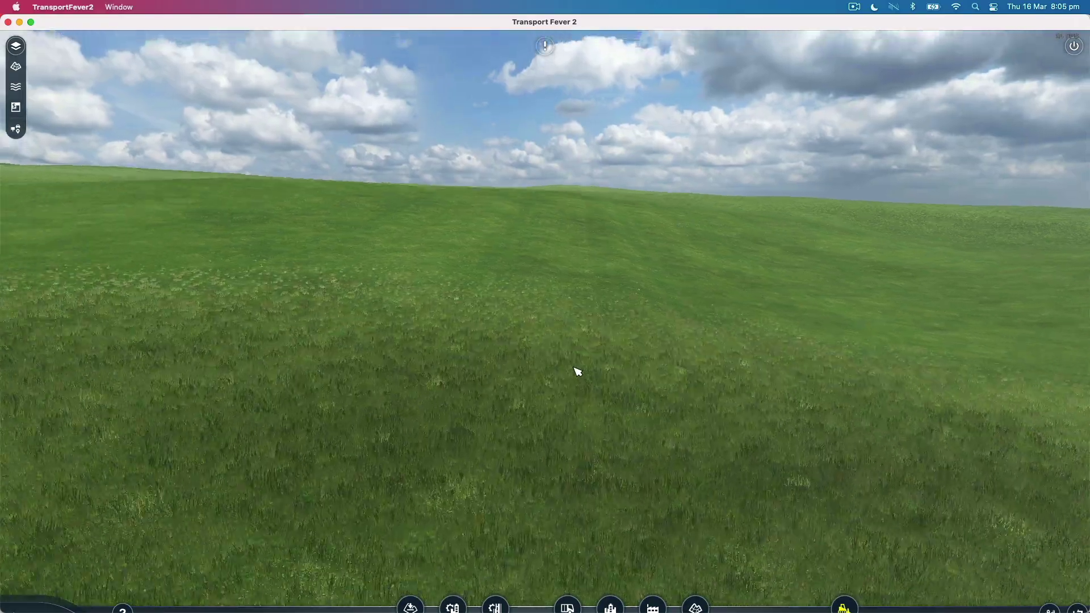
scroll(610, 355, "down", 3)
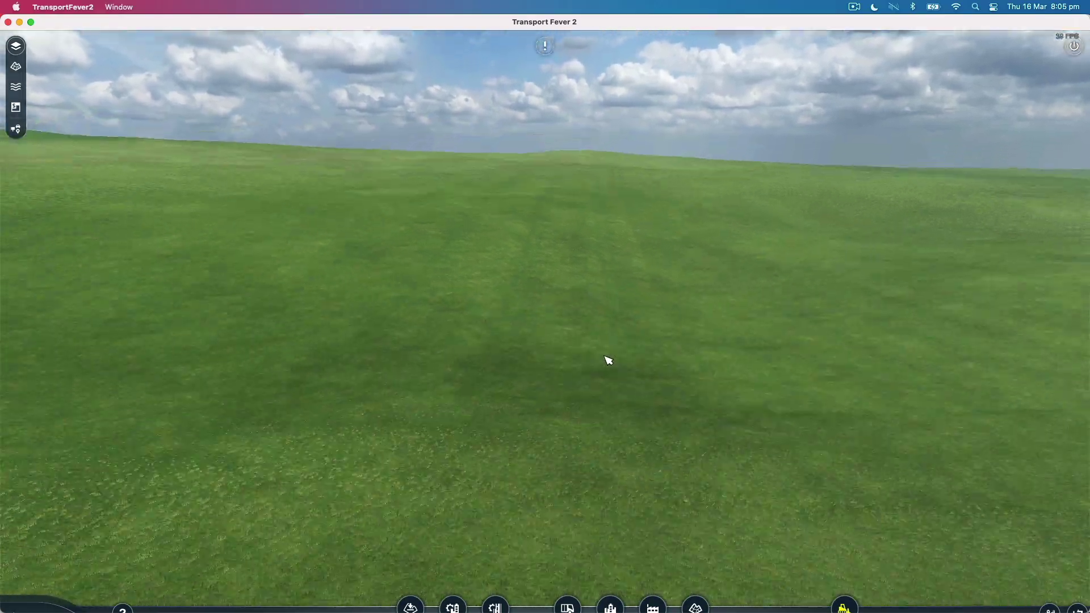
middle_click_drag(618, 356, 707, 345)
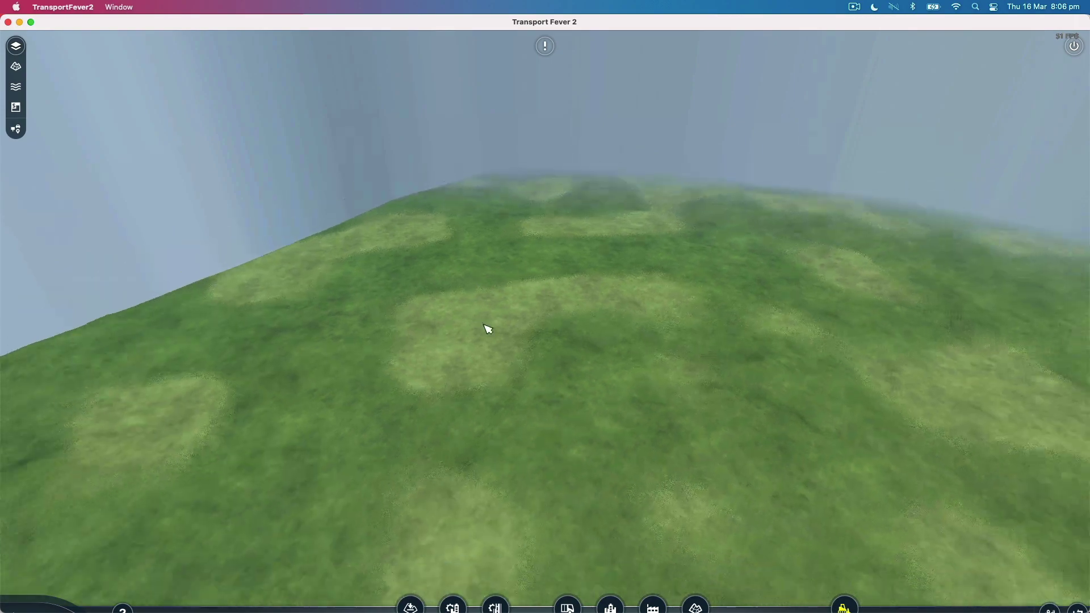
View the bare grassy upland slopes and the distant horizon from several directions near ground level
middle_click_drag(485, 325, 420, 314)
middle_click_drag(570, 372, 584, 474)
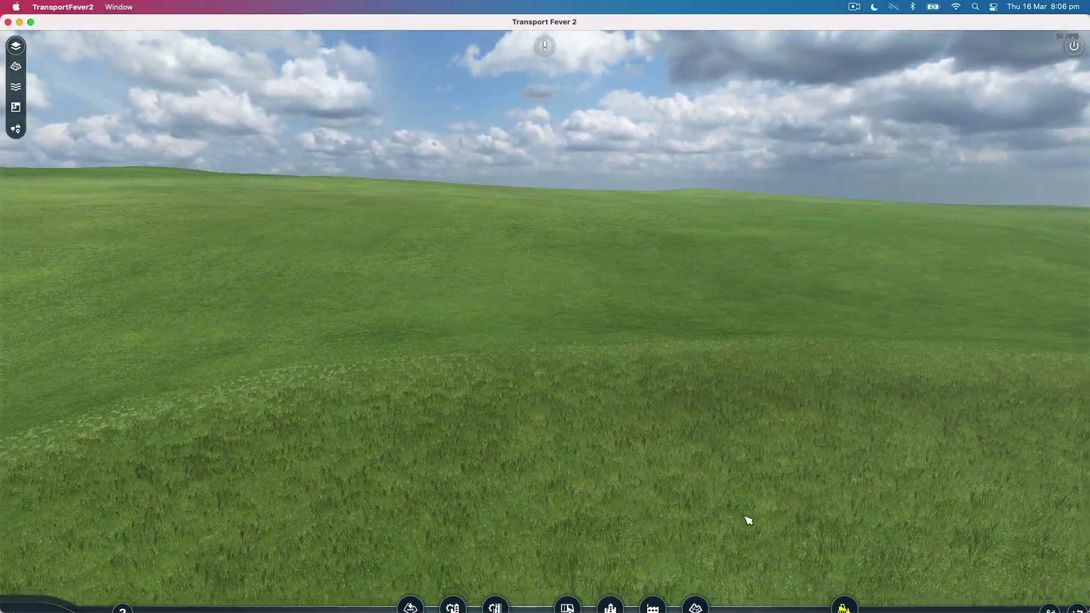
middle_click_drag(715, 468, 510, 309)
scroll(545, 505, "down", 6)
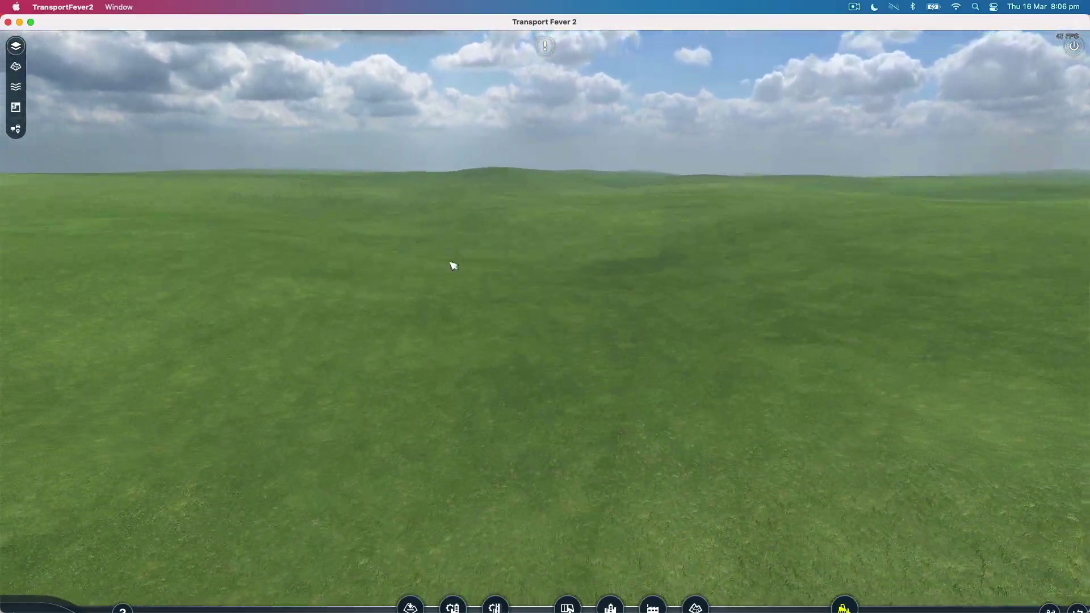
key("a")
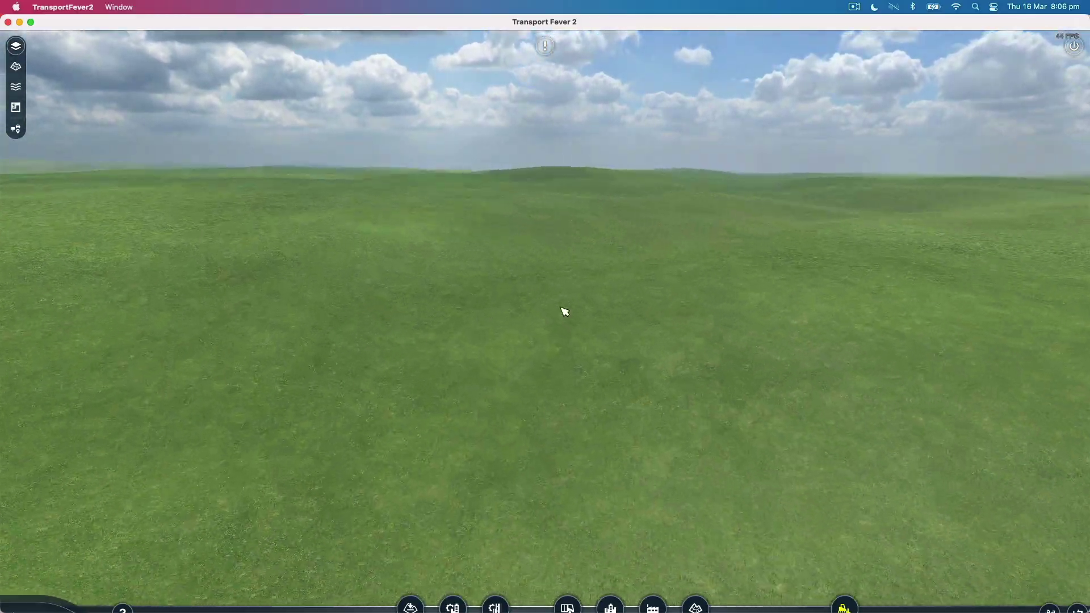
left_click_drag(617, 299, 461, 413)
left_click_drag(856, 299, 824, 437)
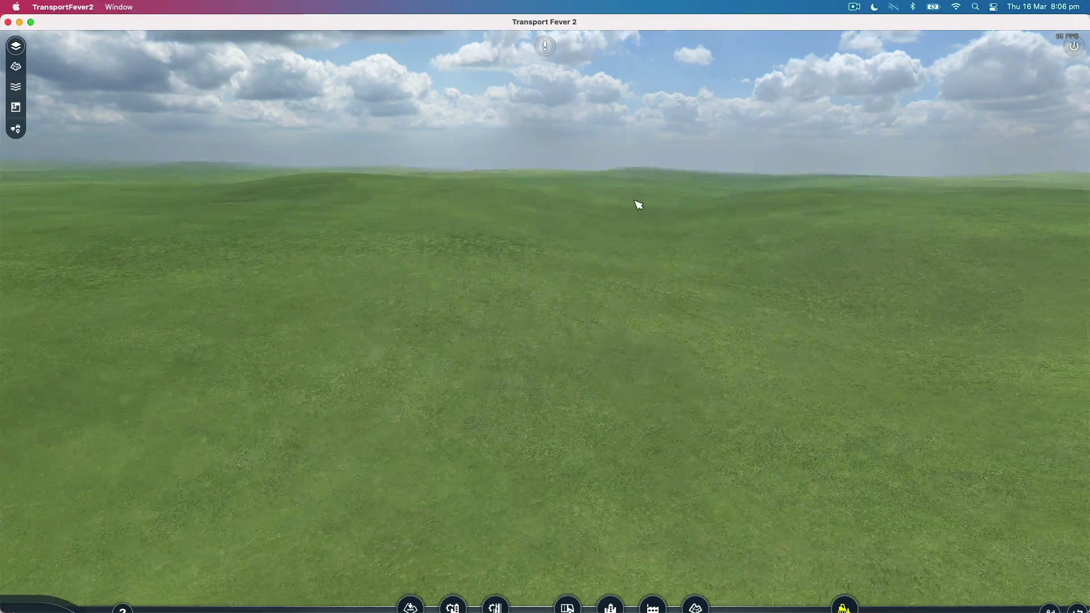
scroll(679, 365, "down", 4)
scroll(759, 364, "down", 5)
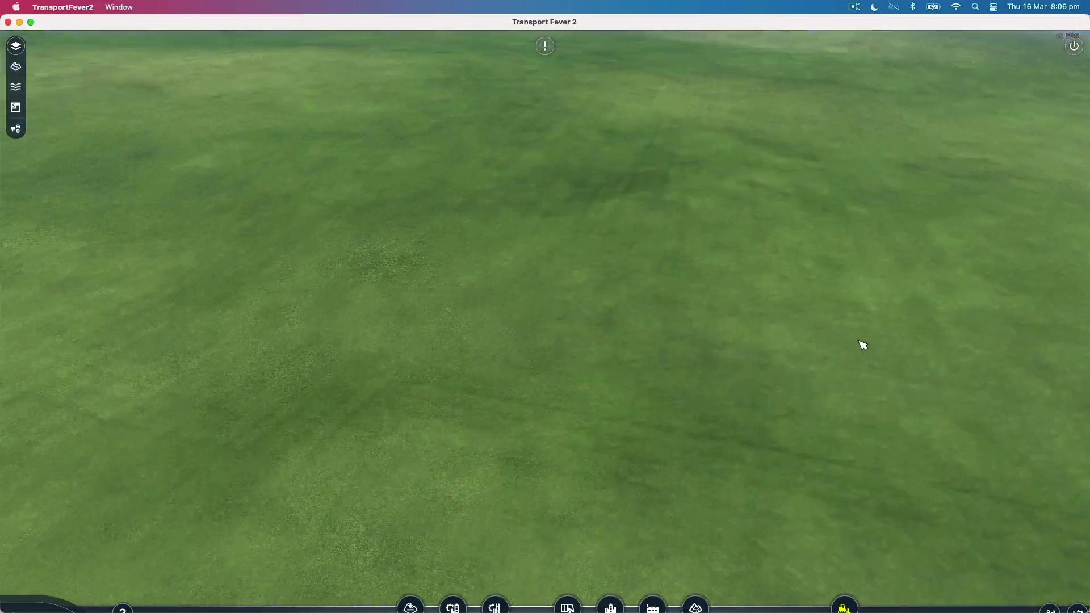
Show the contour lines layer and examine the valley climbing from the pale ground into the green upland
scroll(623, 344, "down", 4)
key("c")
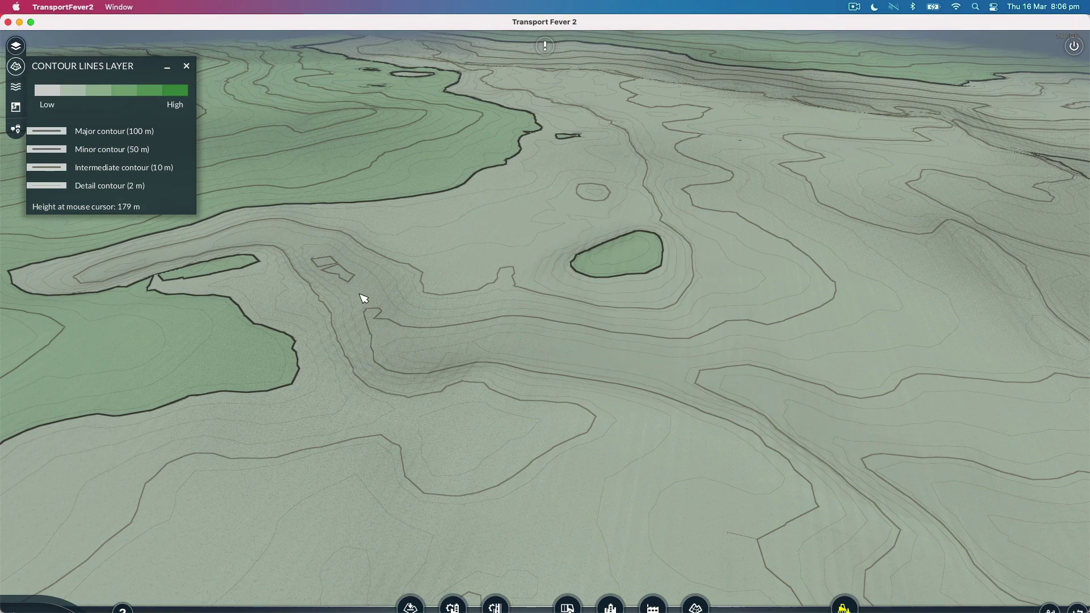
left_click_drag(340, 259, 635, 298)
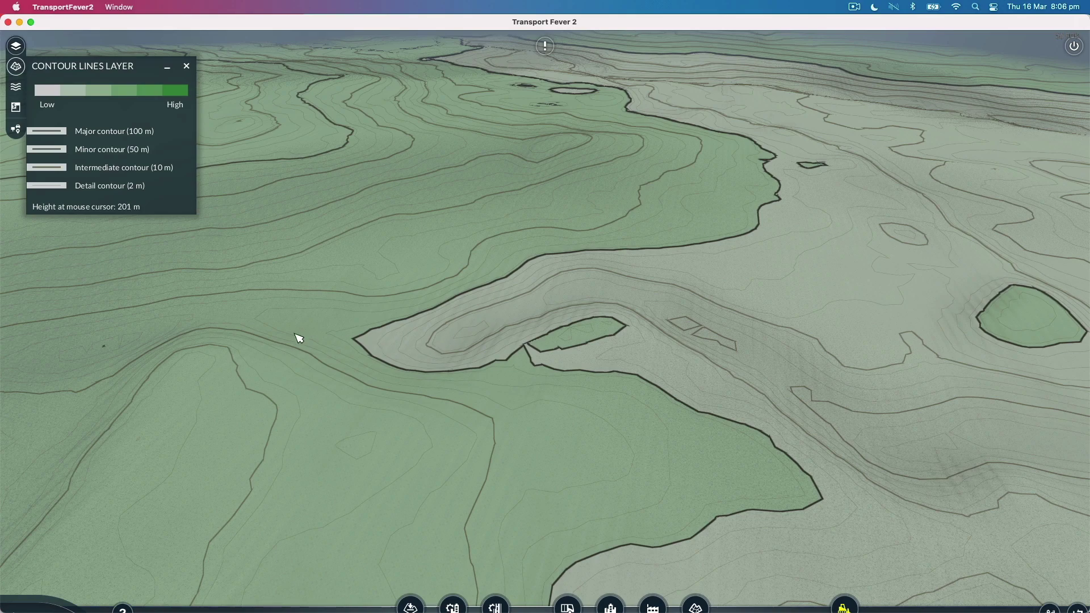
right_click_drag(131, 337, 555, 270)
right_click_drag(266, 308, 706, 305)
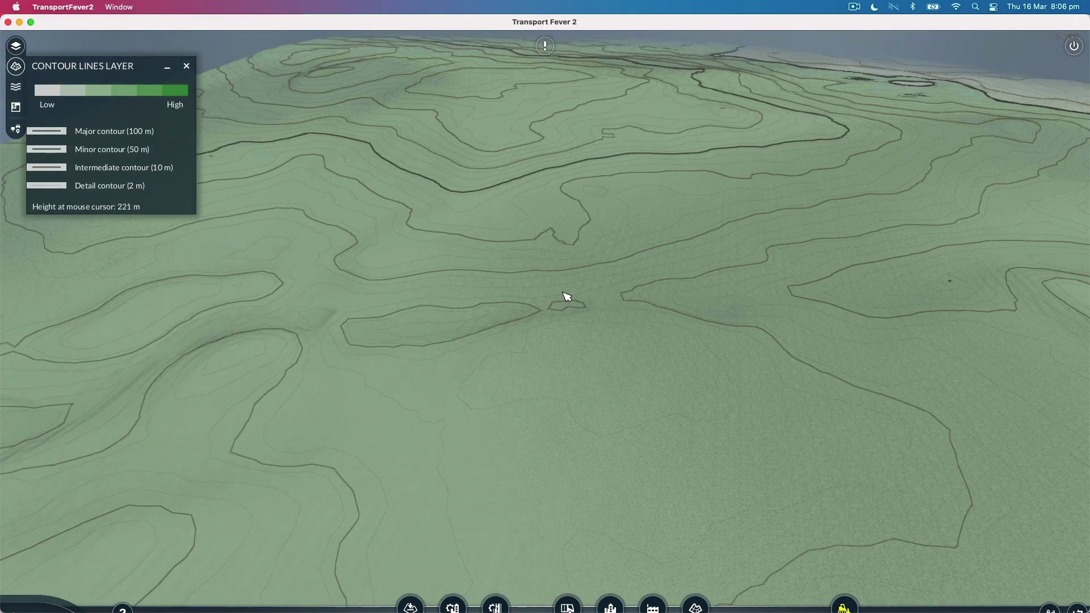
right_click_drag(345, 321, 662, 239)
scroll(556, 306, "up", 5)
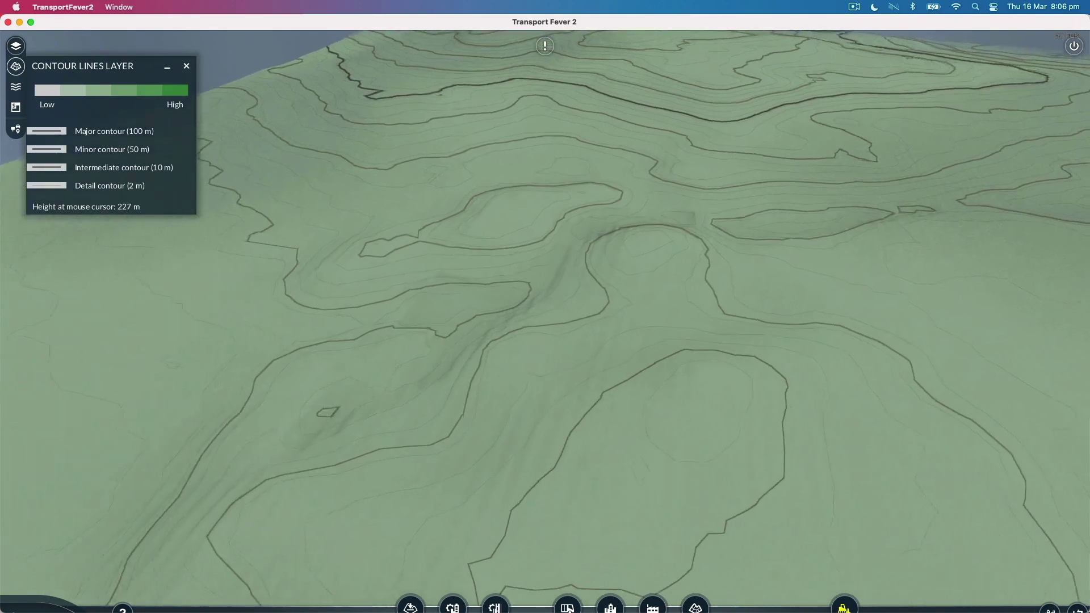
Compare the contours around the green upland saddle with those of the pale lowland beyond the hill
scroll(497, 355, "up", 3)
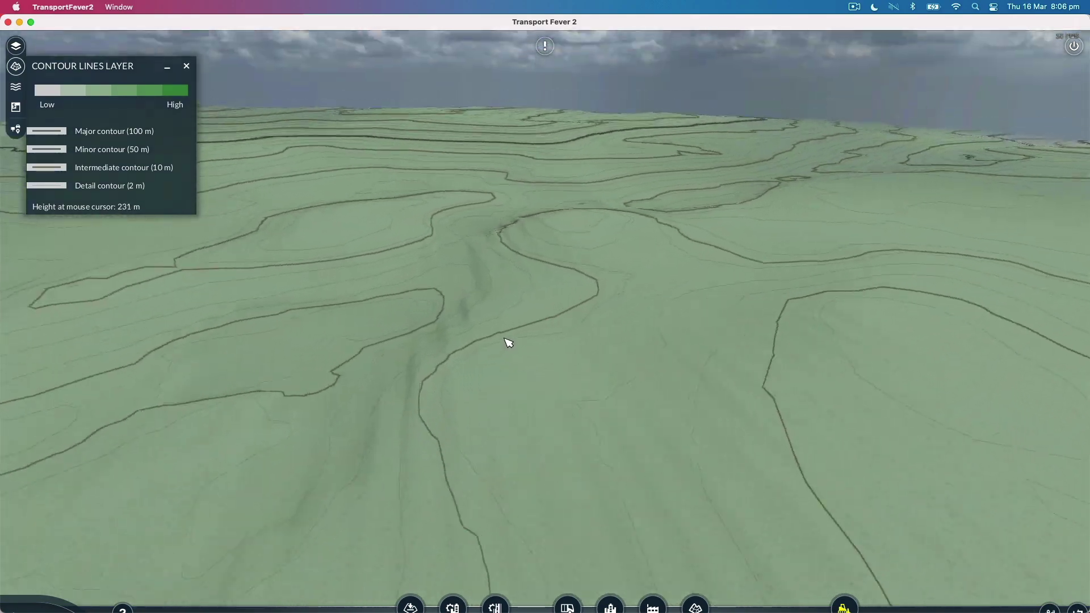
scroll(508, 343, "down", 10)
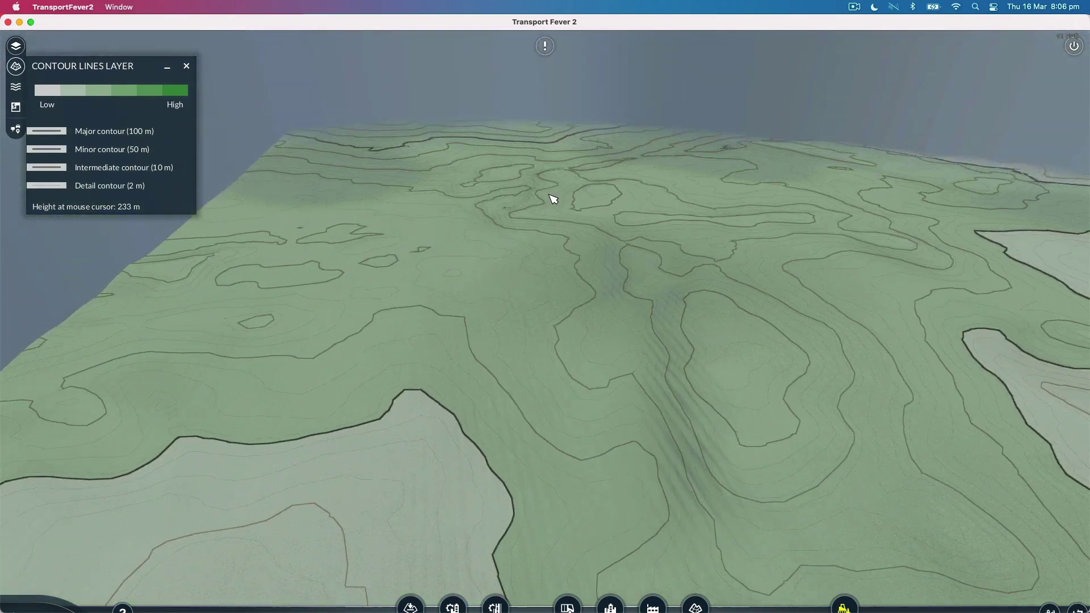
right_click_drag(554, 199, 532, 166)
right_click_drag(526, 213, 477, 80)
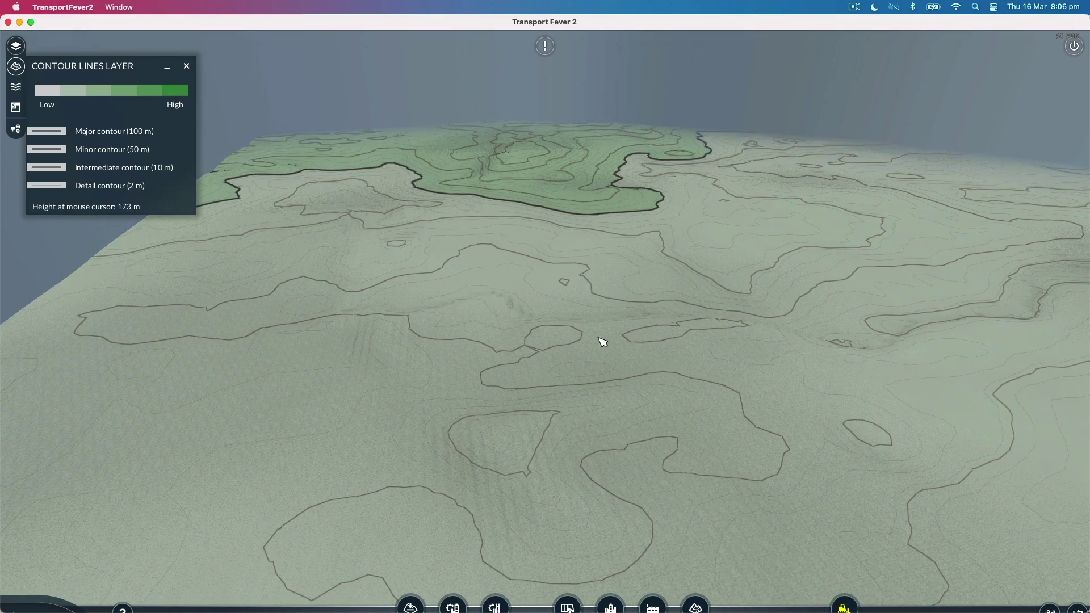
right_click_drag(416, 309, 474, 430)
scroll(501, 378, "down", 5)
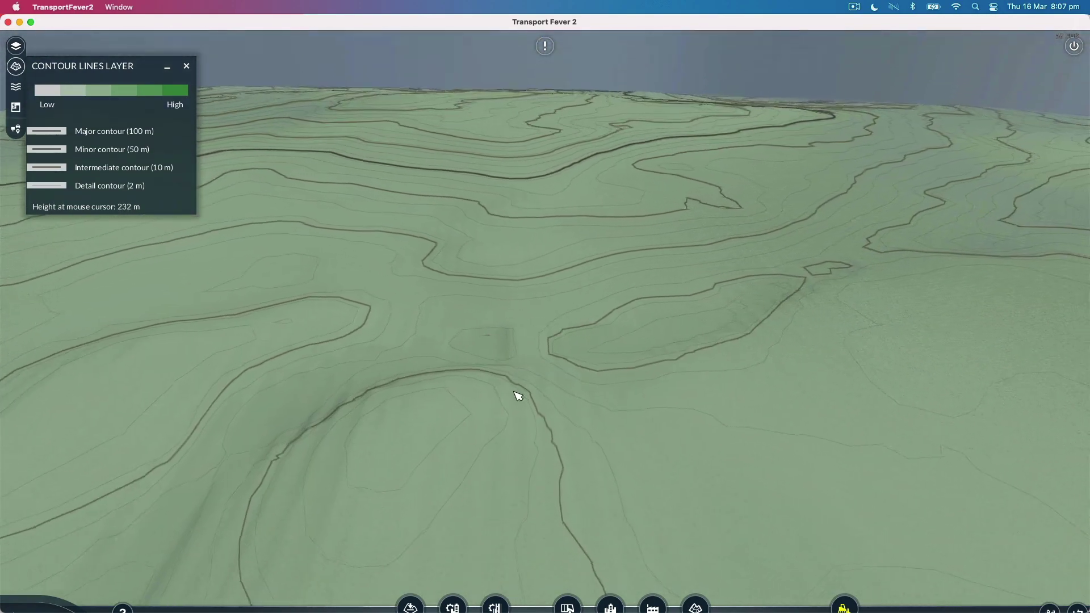
Examine the contours along the steep narrow gully running from the saddle between the green hills
right_click_drag(542, 349, 606, 240)
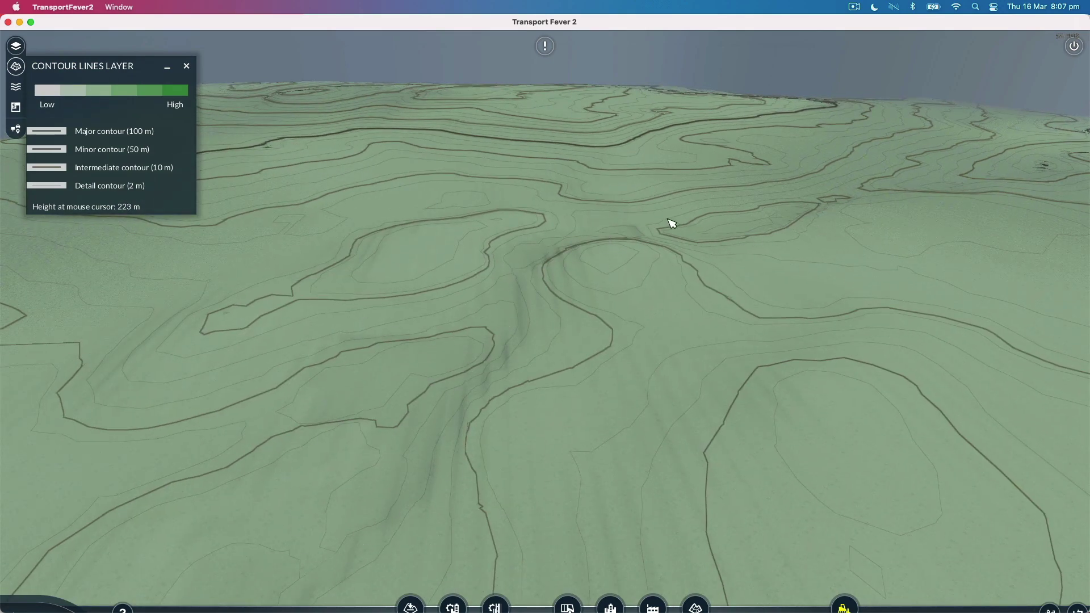
right_click_drag(623, 467, 549, 335)
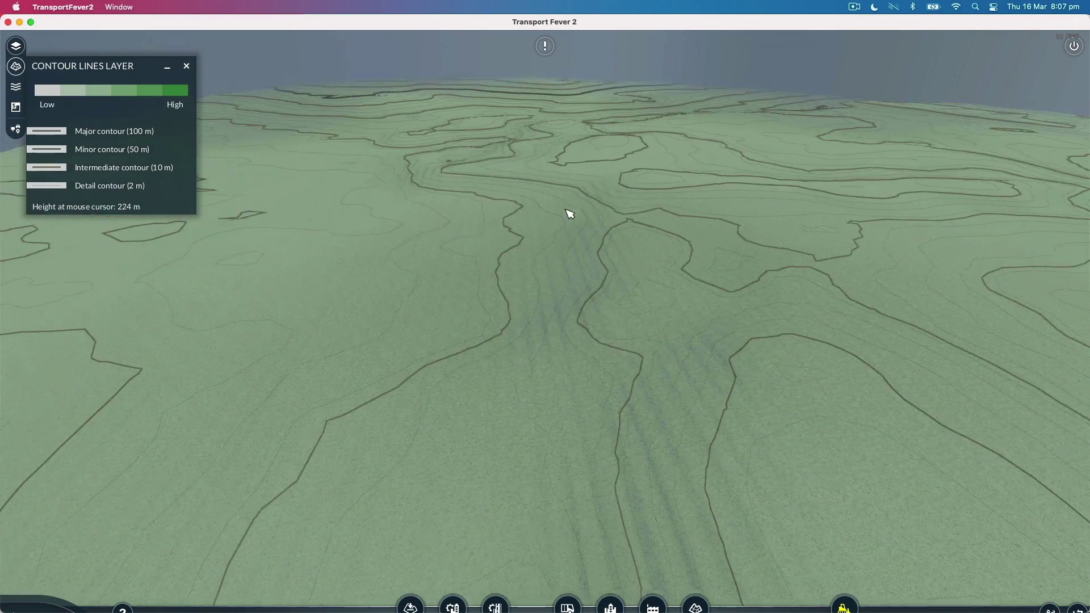
right_click_drag(591, 436, 463, 343)
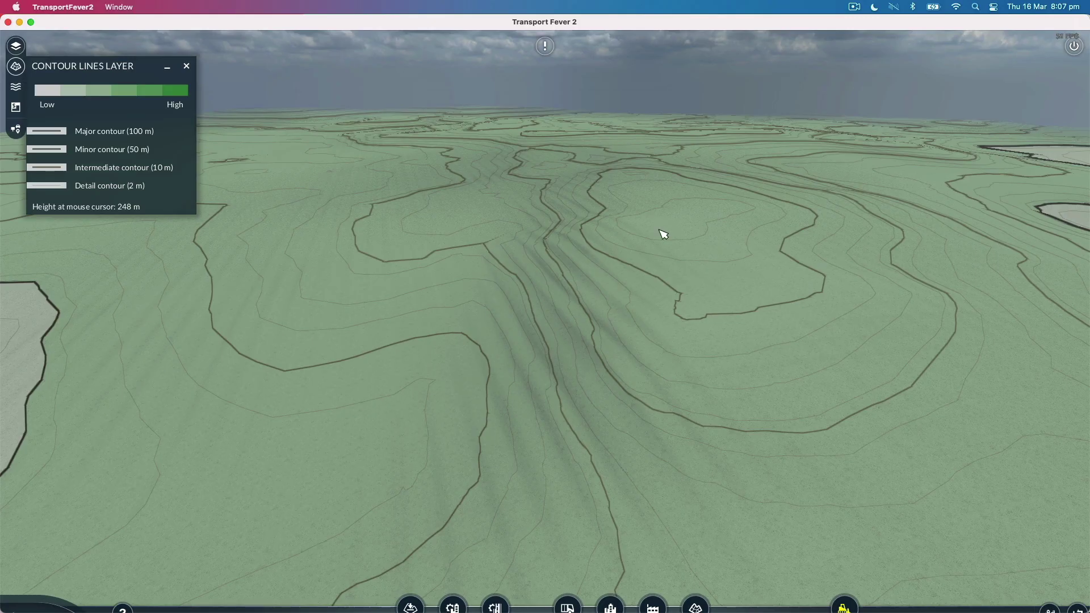
Hide the contour lines layer and view the gully and its hillsides from ground level and from above
key("Escape")
scroll(454, 434, "up", 5)
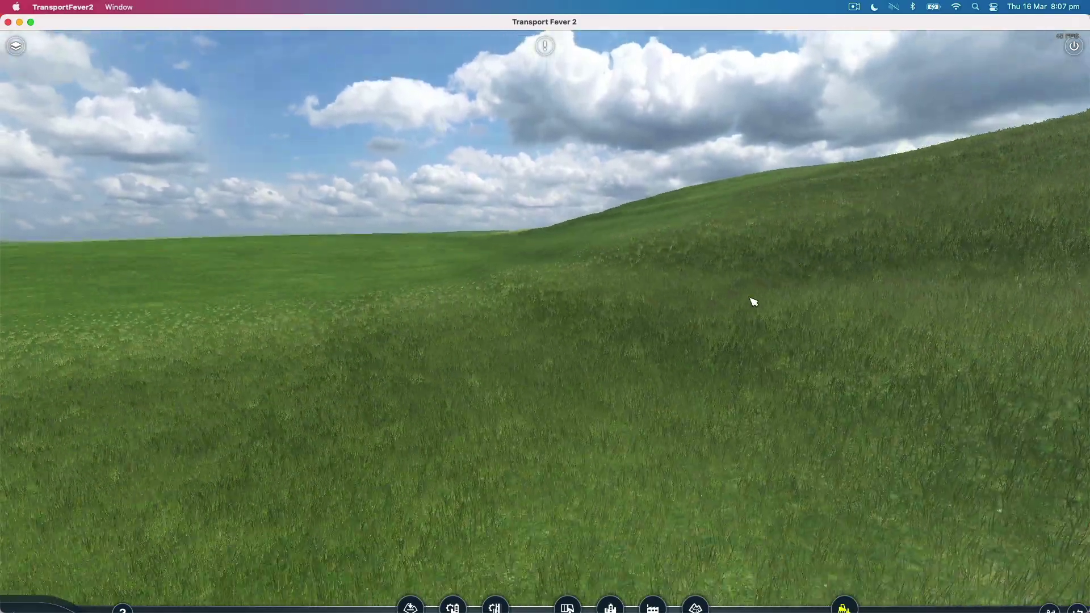
right_click_drag(749, 300, 627, 310)
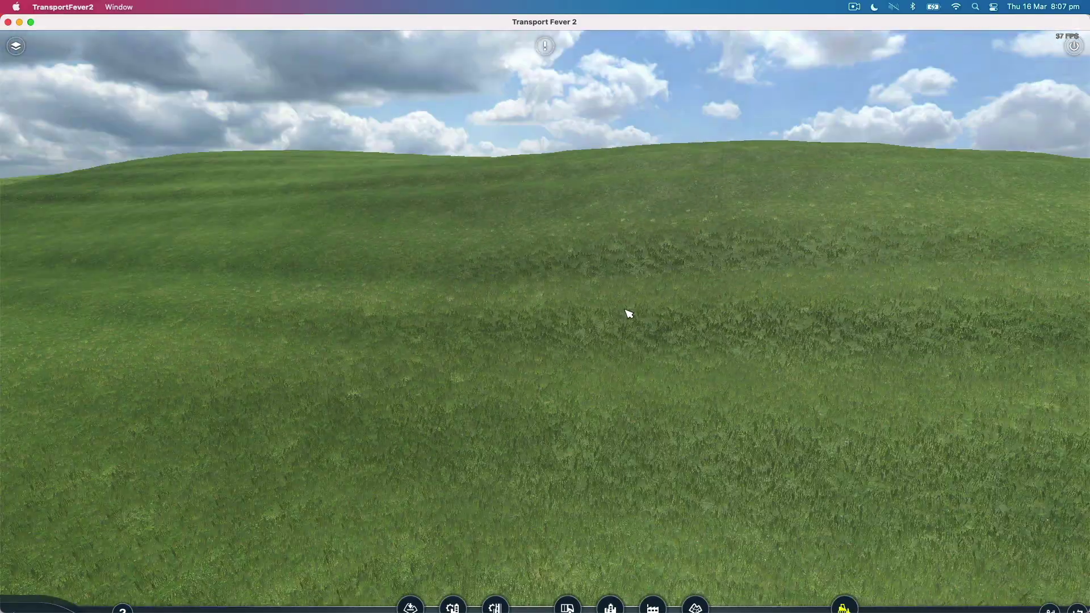
middle_click_drag(627, 319, 717, 321)
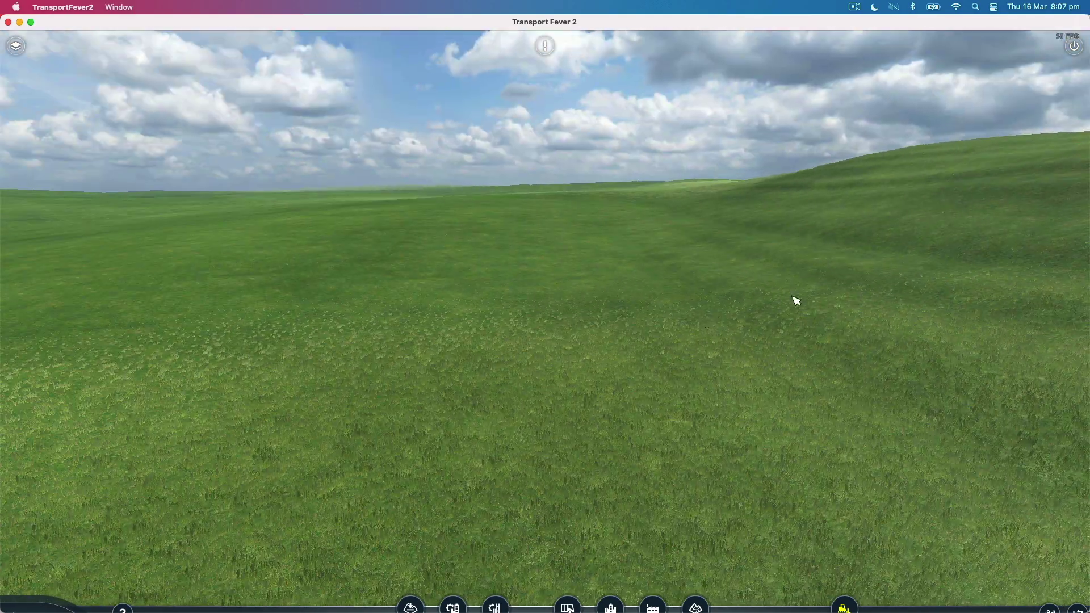
scroll(805, 299, "down", 5)
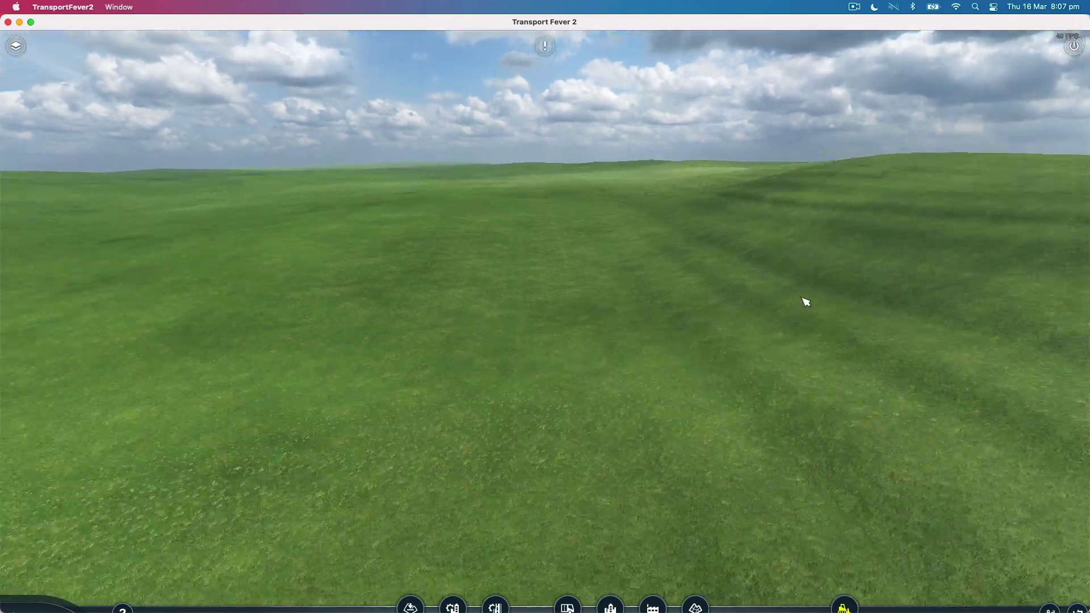
scroll(706, 244, "down", 8)
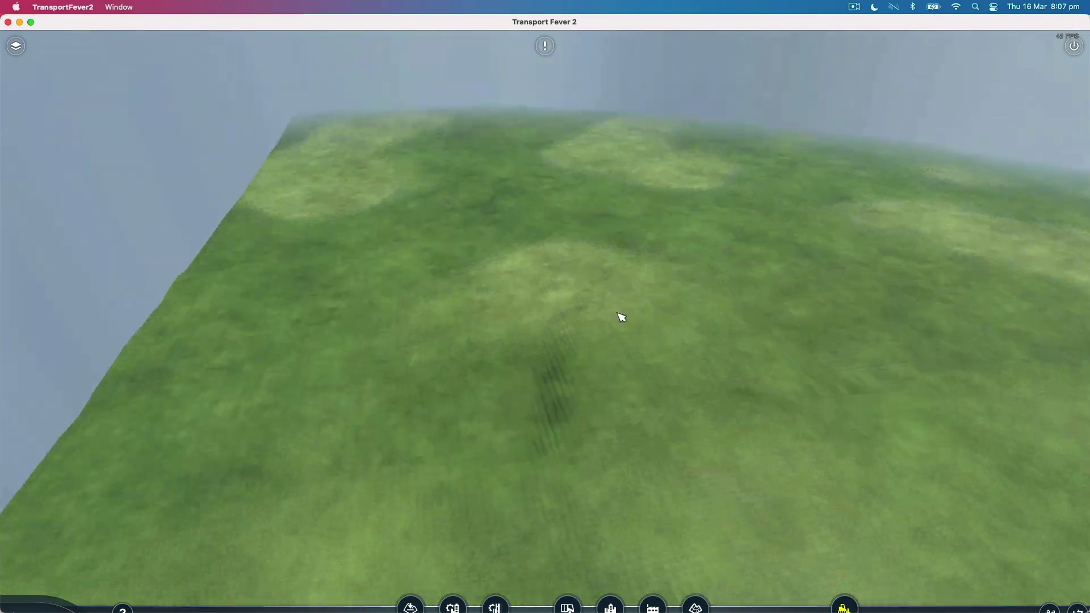
Show the contour lines layer and examine the descent from the gully between the green hills to the pale lowland
middle_click_drag(548, 369, 550, 456)
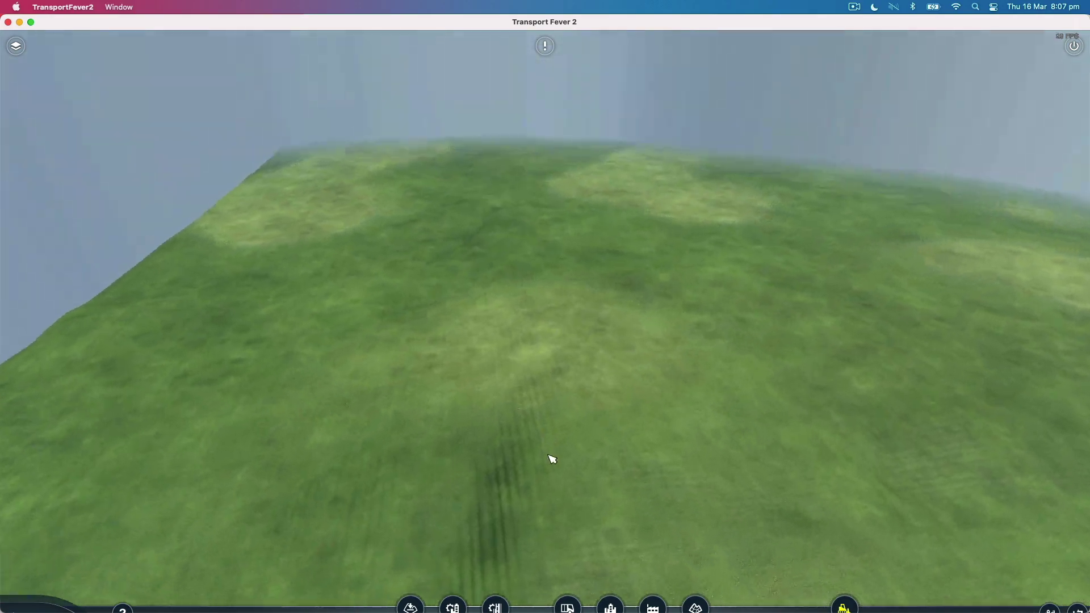
scroll(543, 459, "up", 10)
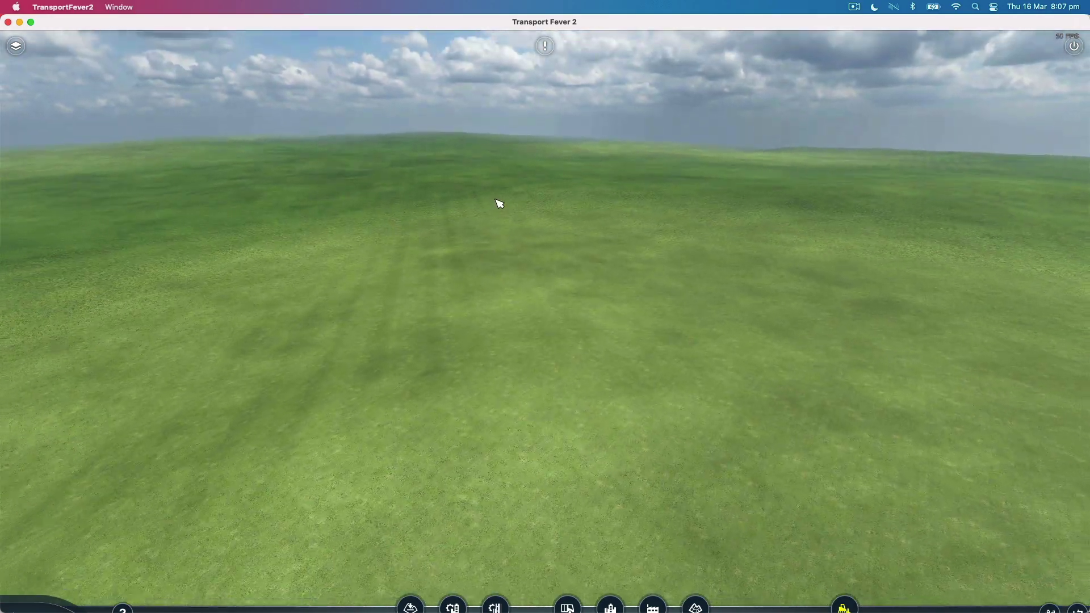
key("c")
middle_click_drag(499, 202, 533, 443)
left_click_drag(506, 403, 501, 174)
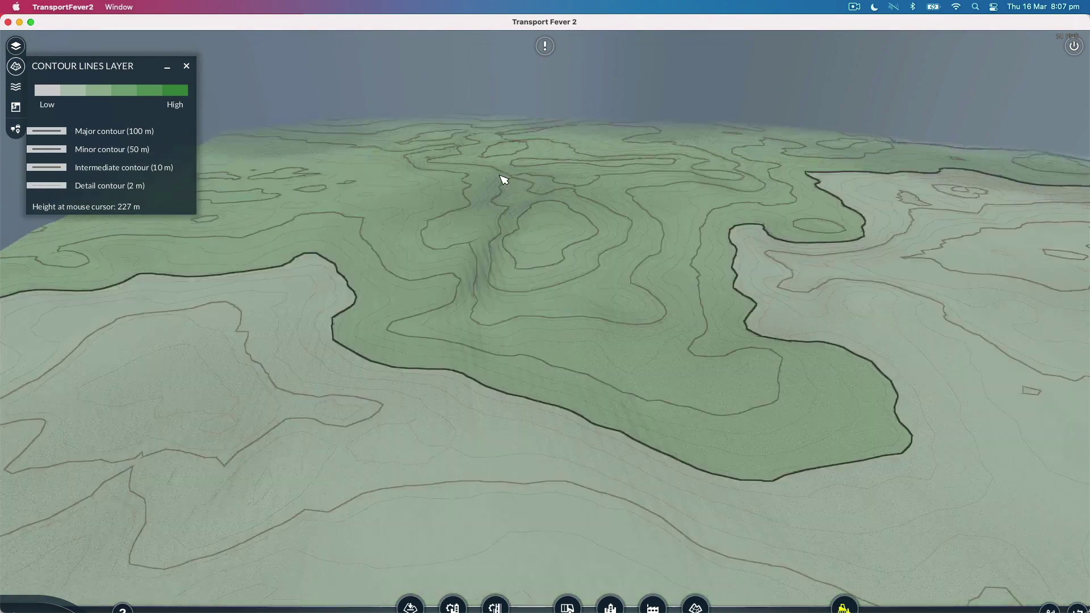
left_click_drag(507, 366, 509, 230)
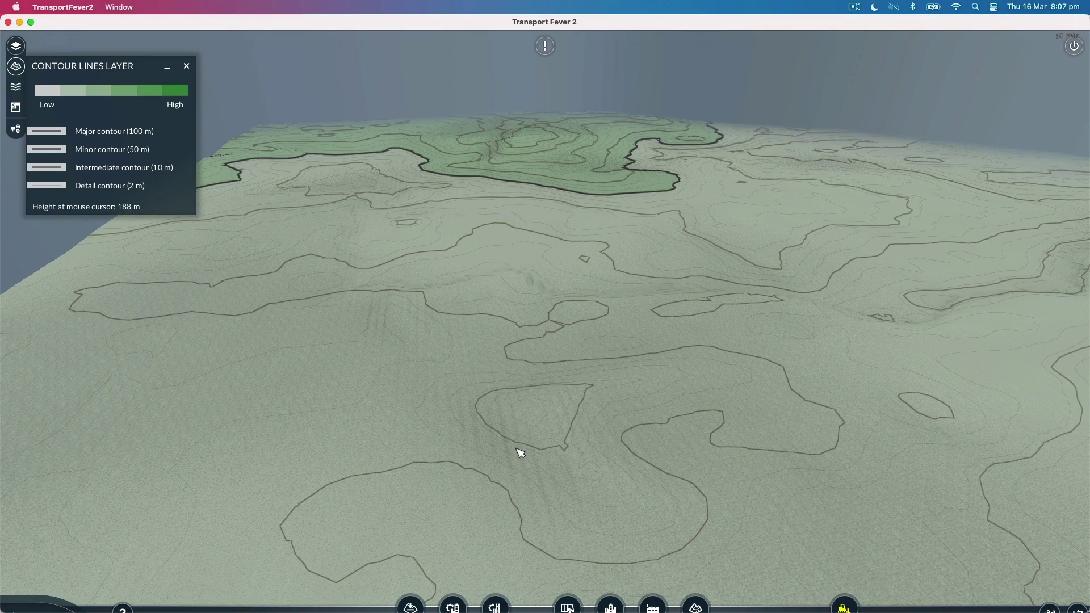
right_click_drag(489, 502, 506, 414)
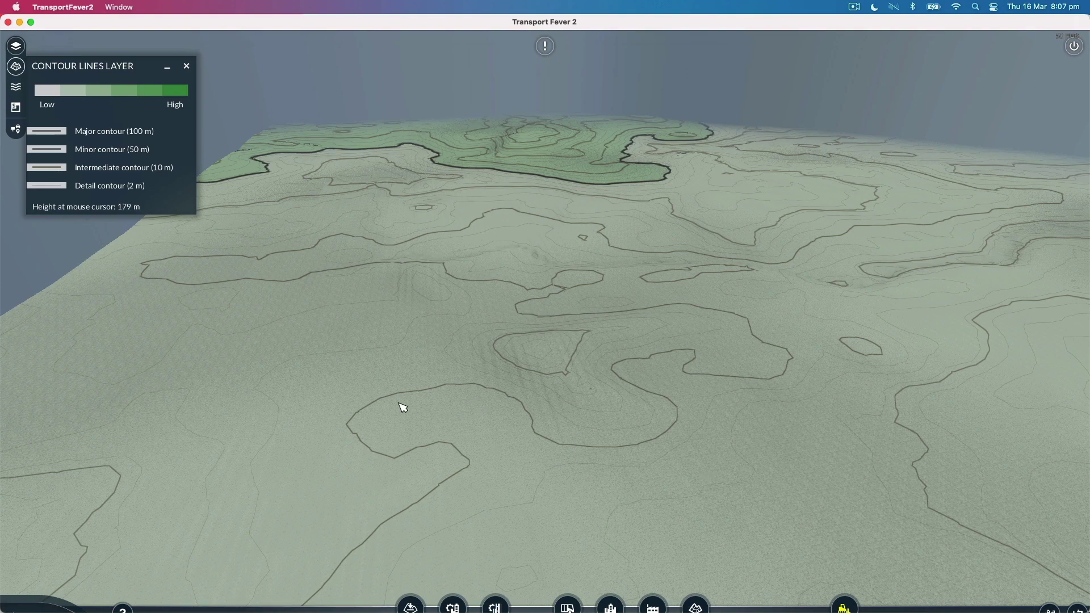
Examine the contours from the pale lowland over the green upland and its gully towards the map's far edge
right_click_drag(364, 211, 343, 421)
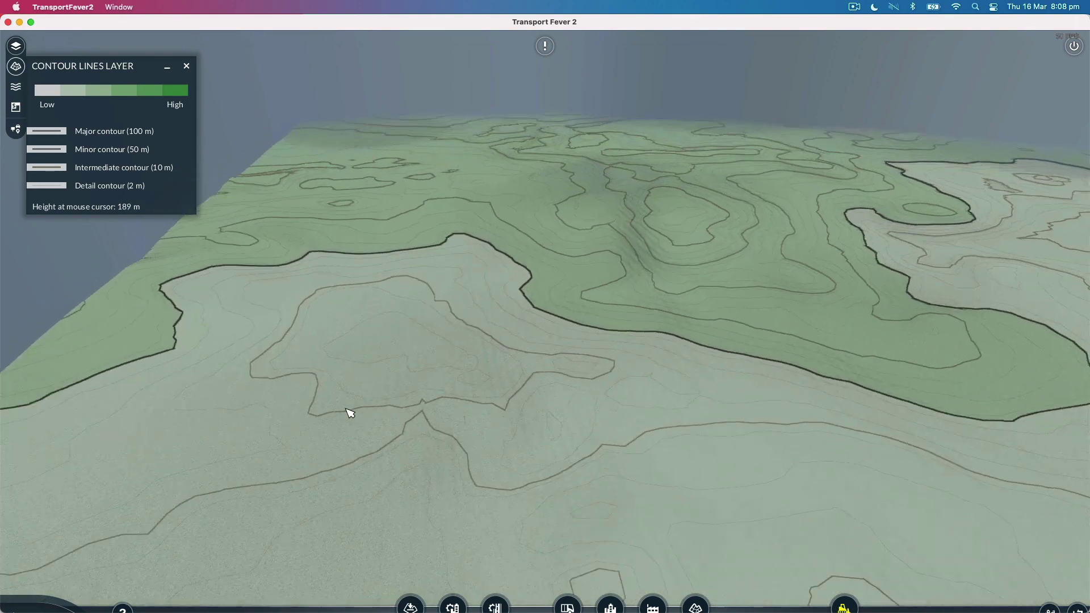
right_click_drag(462, 270, 333, 516)
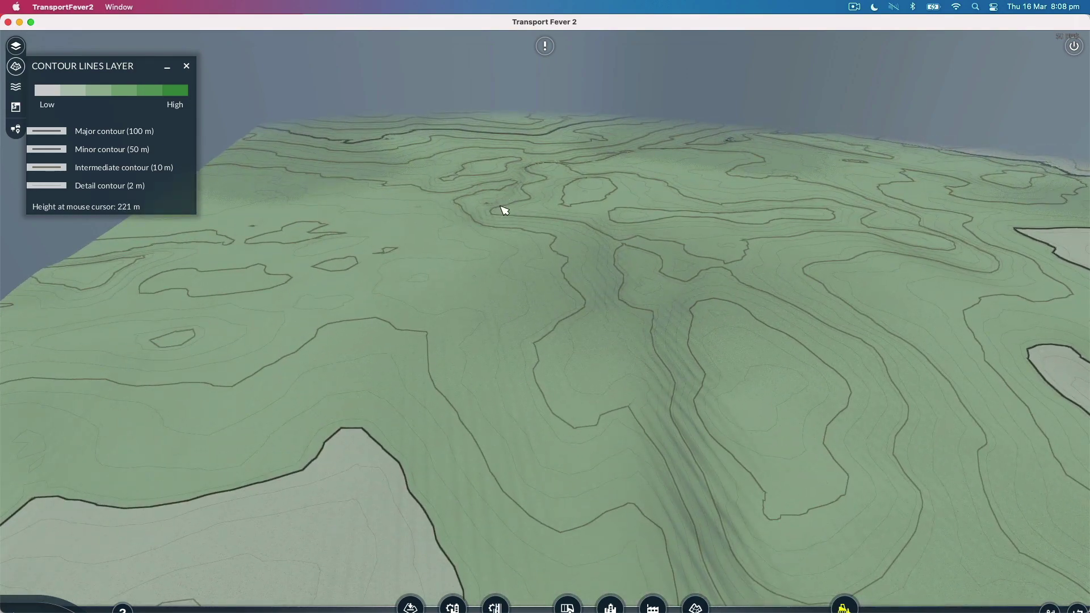
right_click_drag(501, 234, 487, 369)
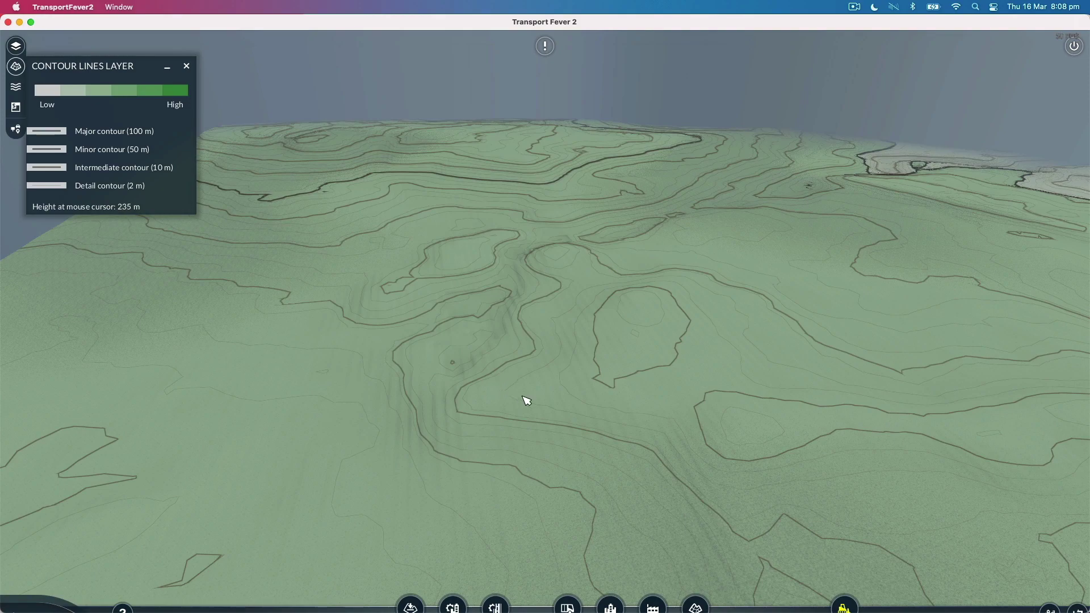
scroll(527, 401, "down", 5)
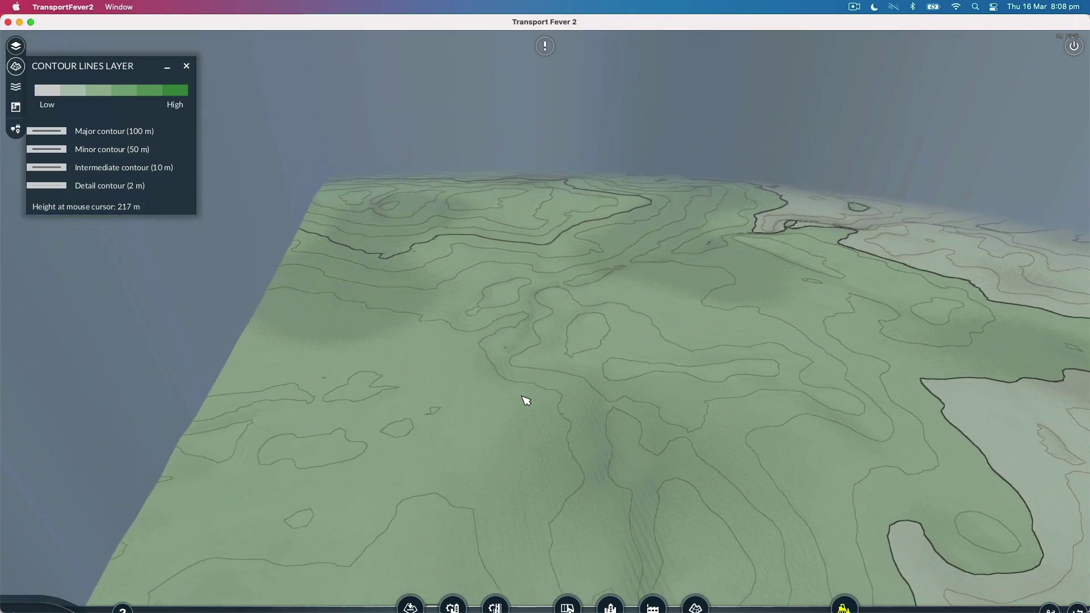
scroll(527, 400, "up", 8)
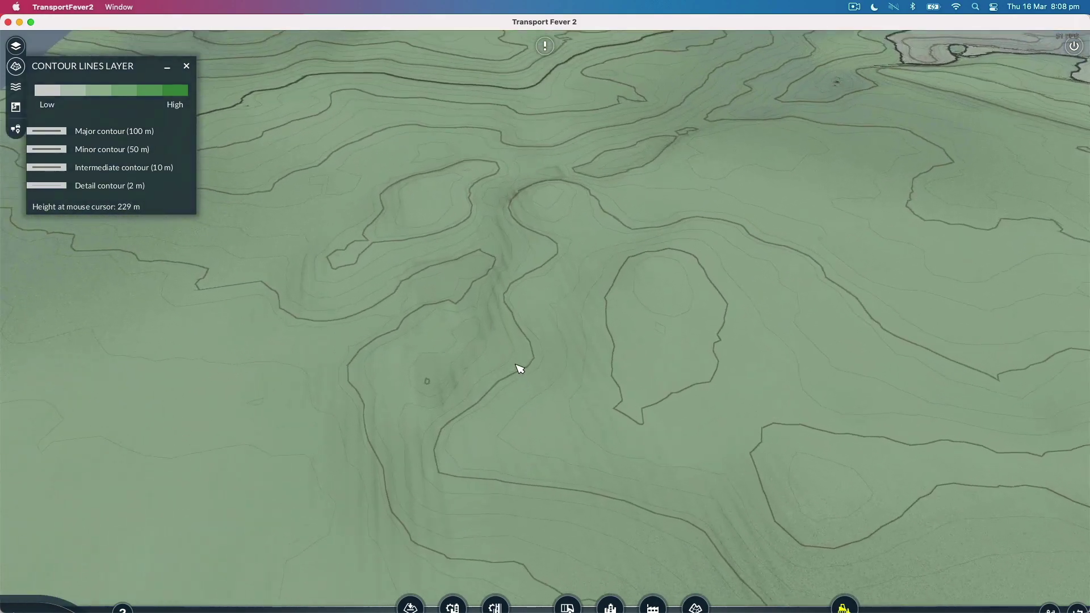
scroll(519, 368, "down", 6)
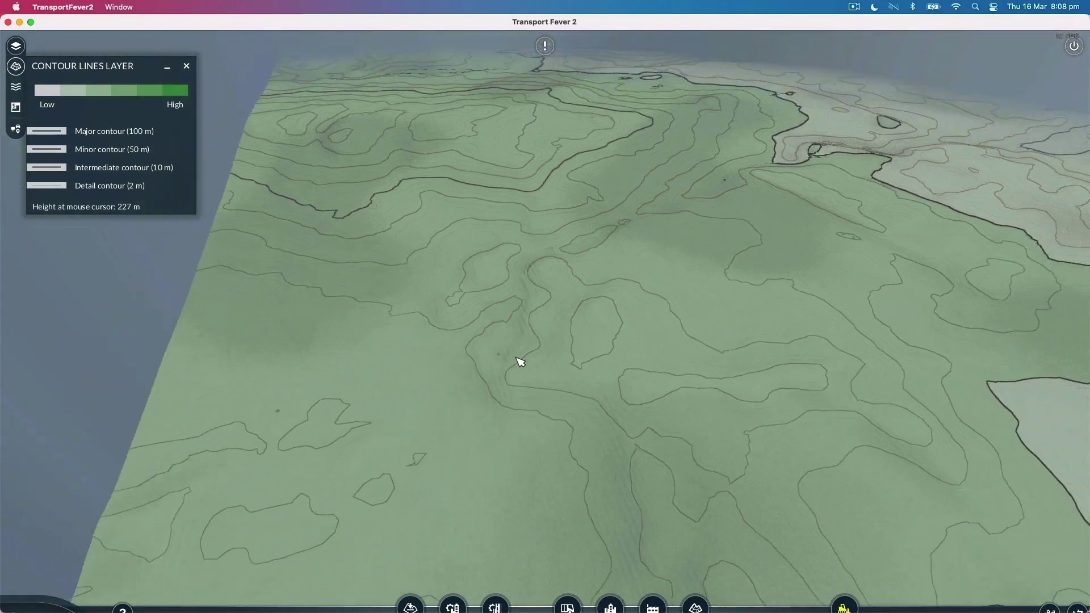
scroll(520, 362, "down", 2)
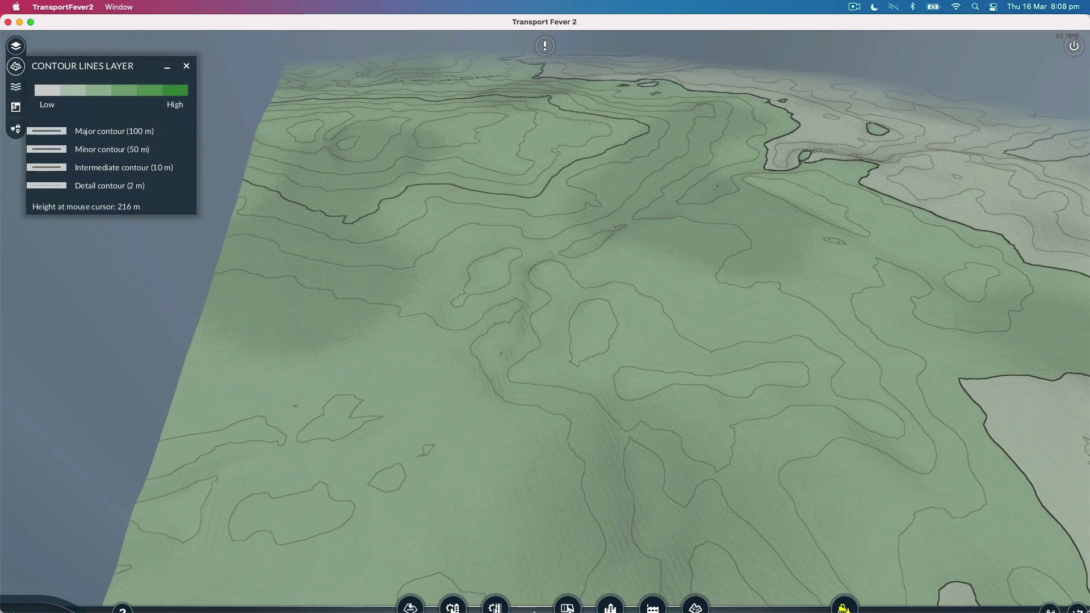
Switch to Firefox and view the area around the selected region in the Cities: Skylines map generator
mouse_move(454, 611)
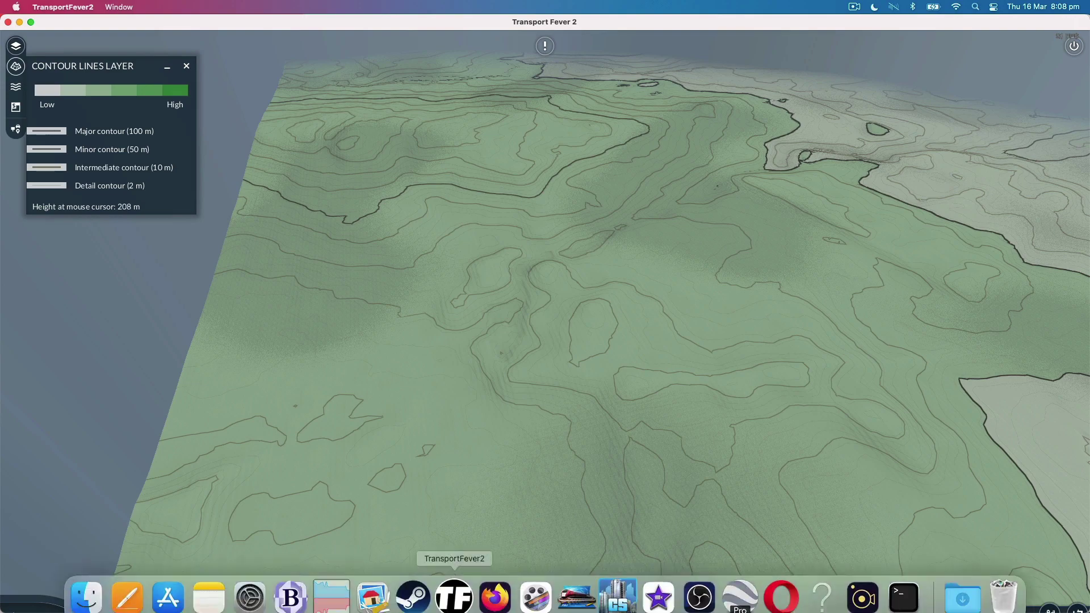
left_click(502, 595)
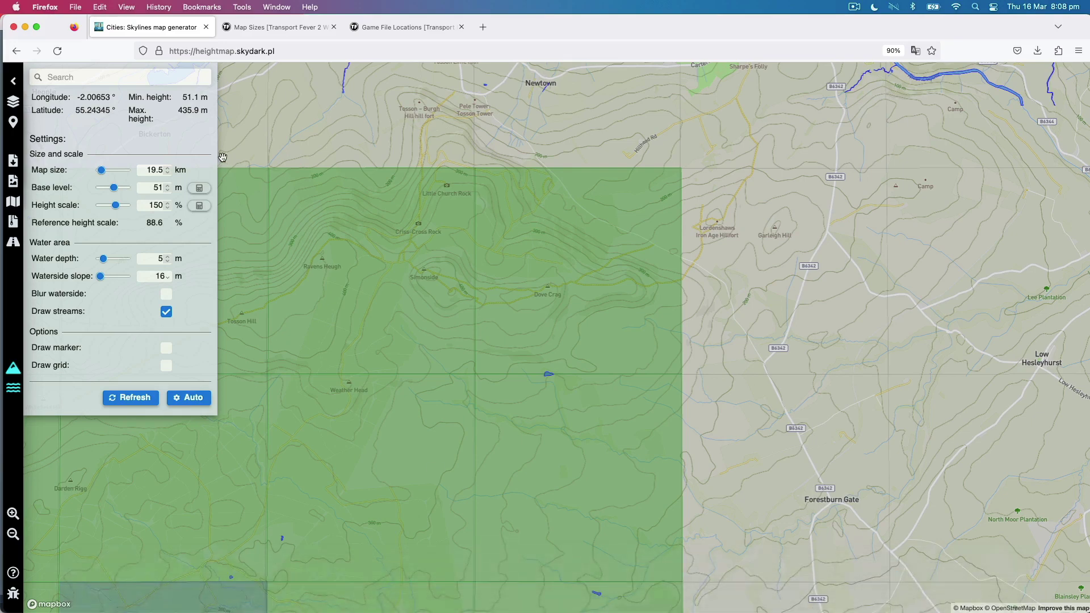
left_click_drag(331, 178, 358, 177)
scroll(745, 256, "down", 5)
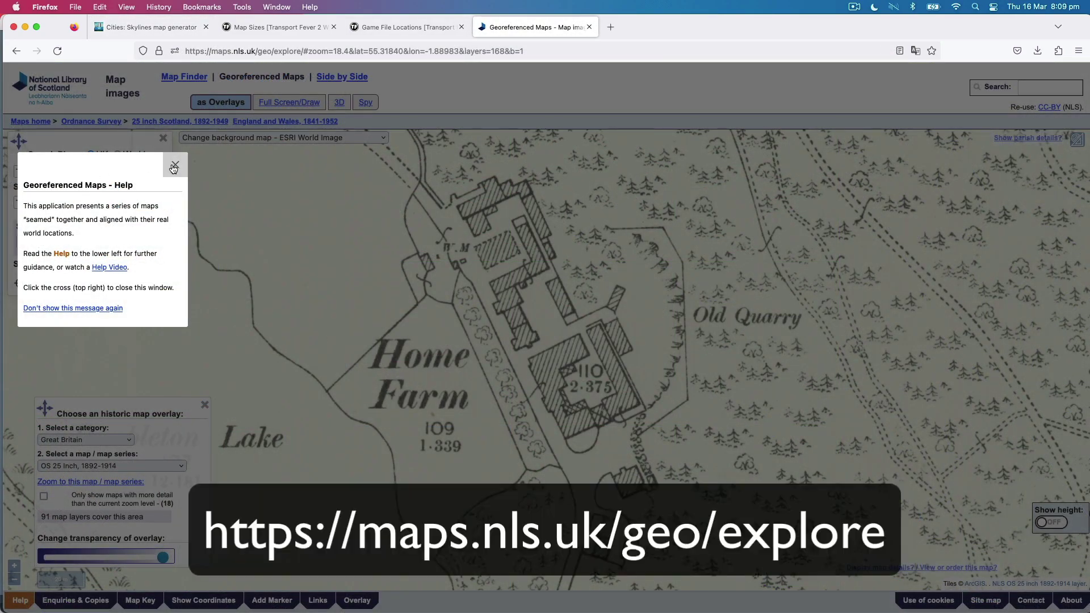
Dismiss the Georeferenced Maps help message and examine the OS 25 Inch map around Home Farm and Tumbleton Lake
left_click(175, 170)
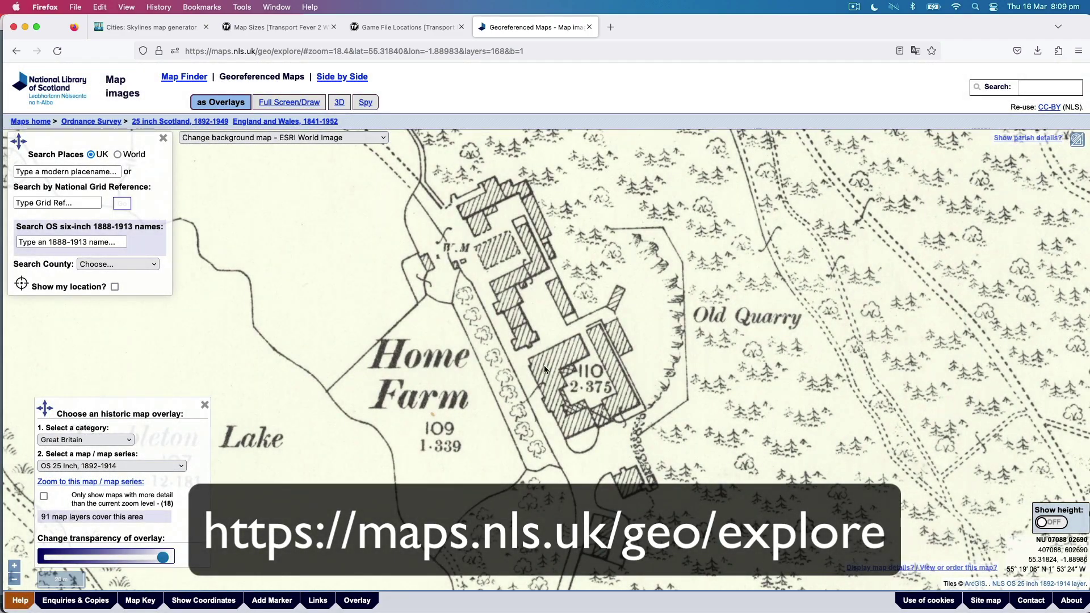
scroll(547, 363, "down", 1)
scroll(543, 340, "down", 3)
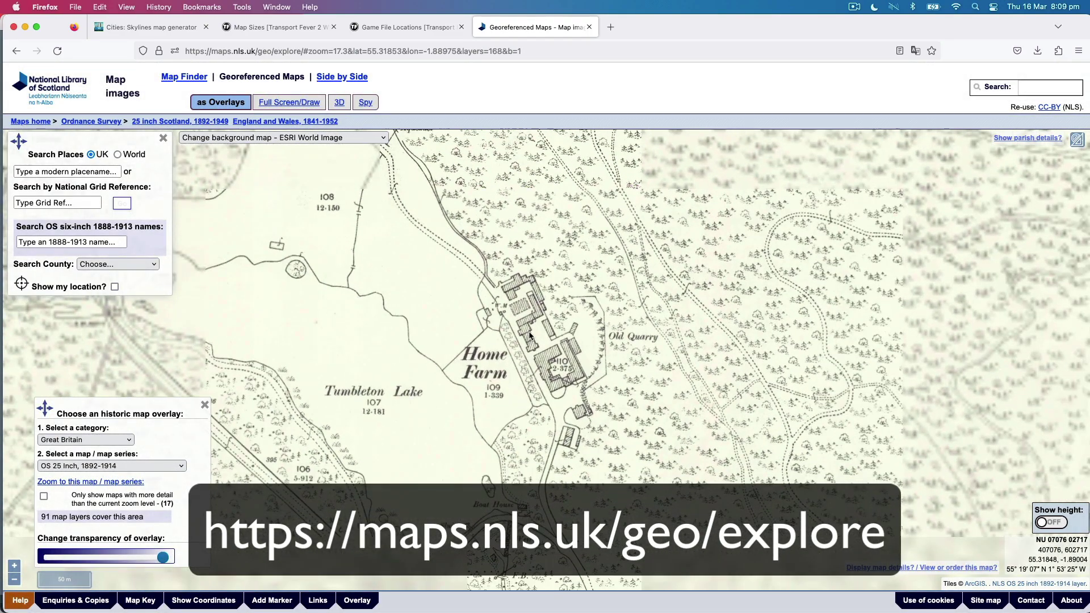
scroll(530, 335, "down", 1)
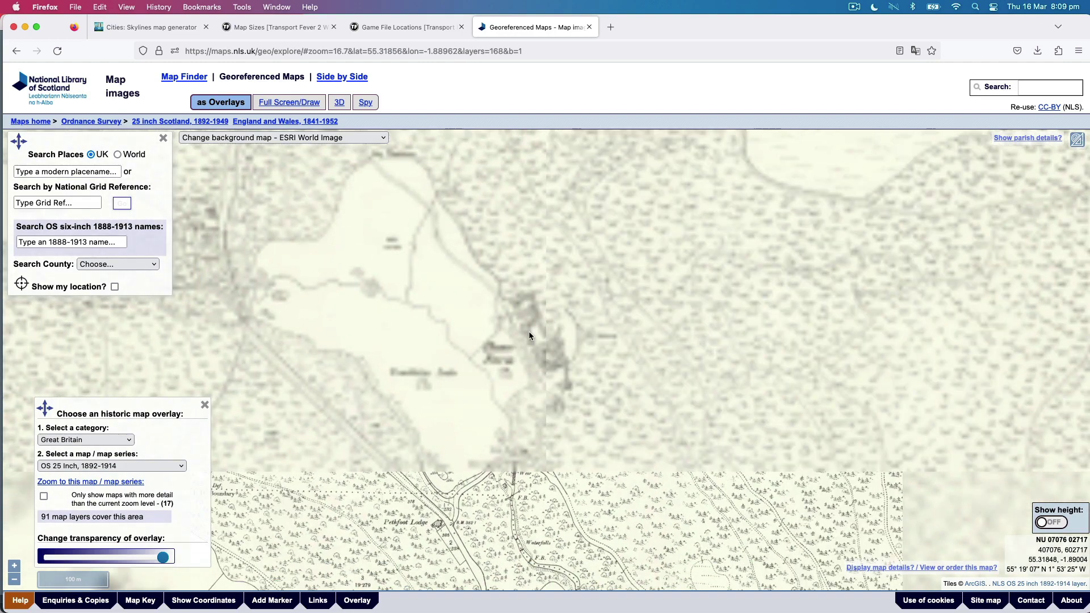
scroll(530, 336, "down", 1)
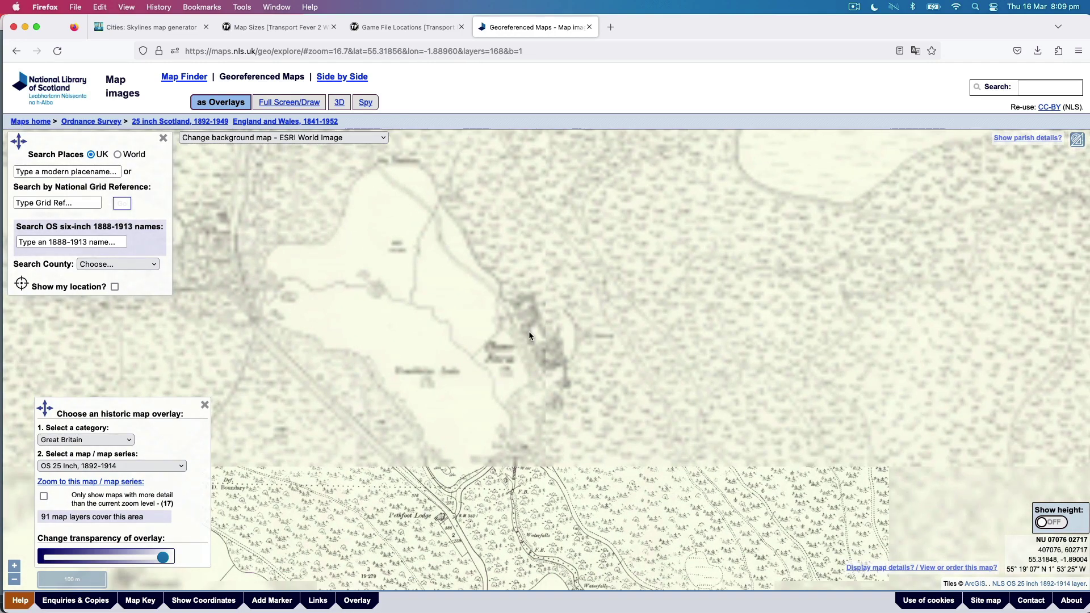
scroll(530, 336, "up", 1)
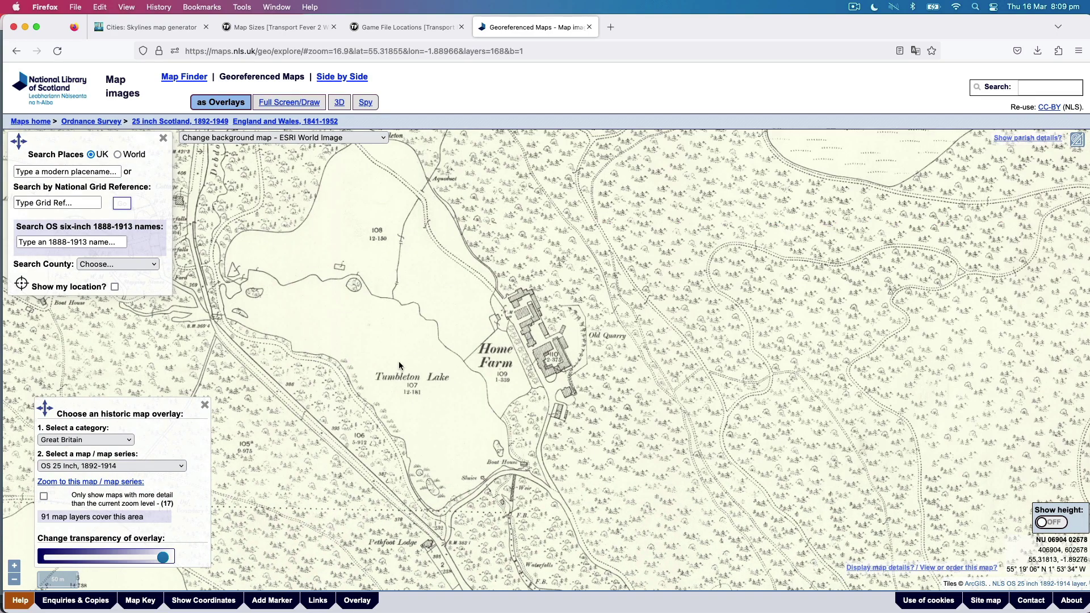
scroll(435, 354, "down", 1)
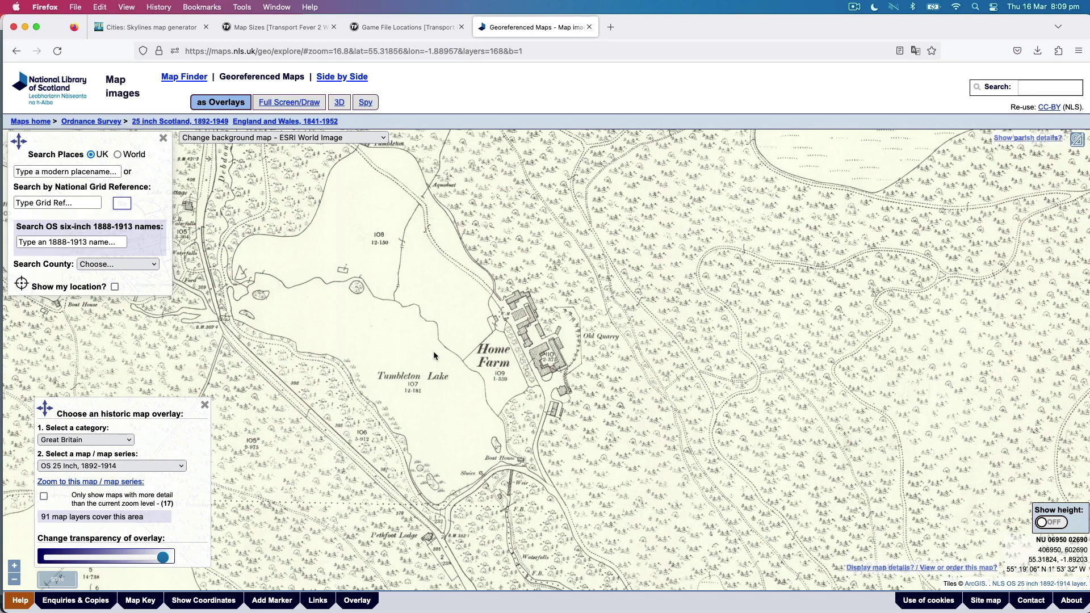
Find Rothbury on the OS 25 Inch map and examine the town, river and railway terminus
scroll(434, 353, "down", 3)
left_click_drag(354, 461, 835, 170)
left_click_drag(504, 453, 686, 173)
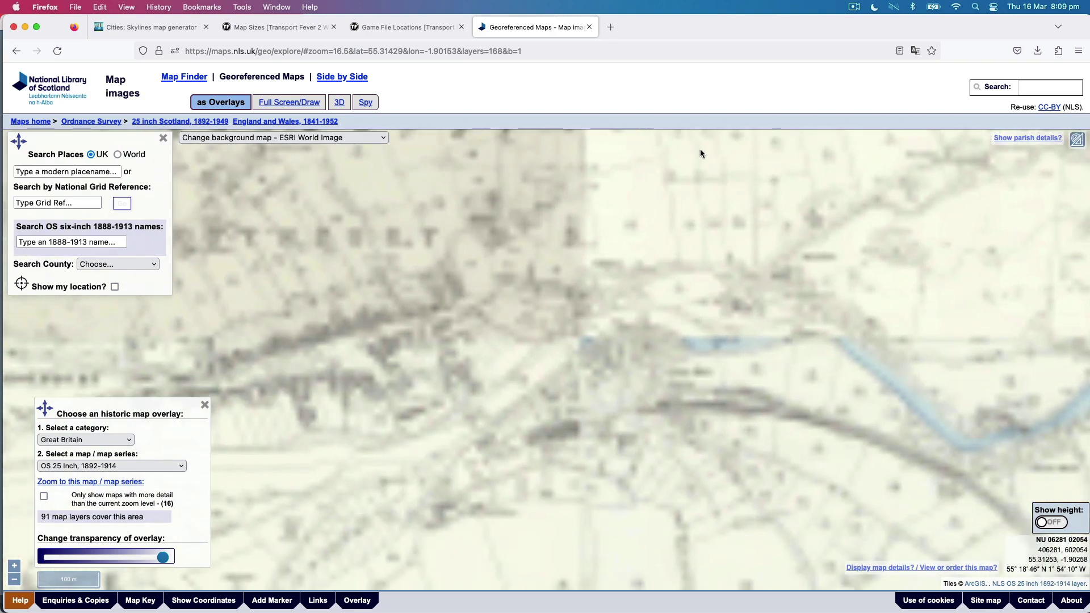
scroll(446, 364, "down", 5)
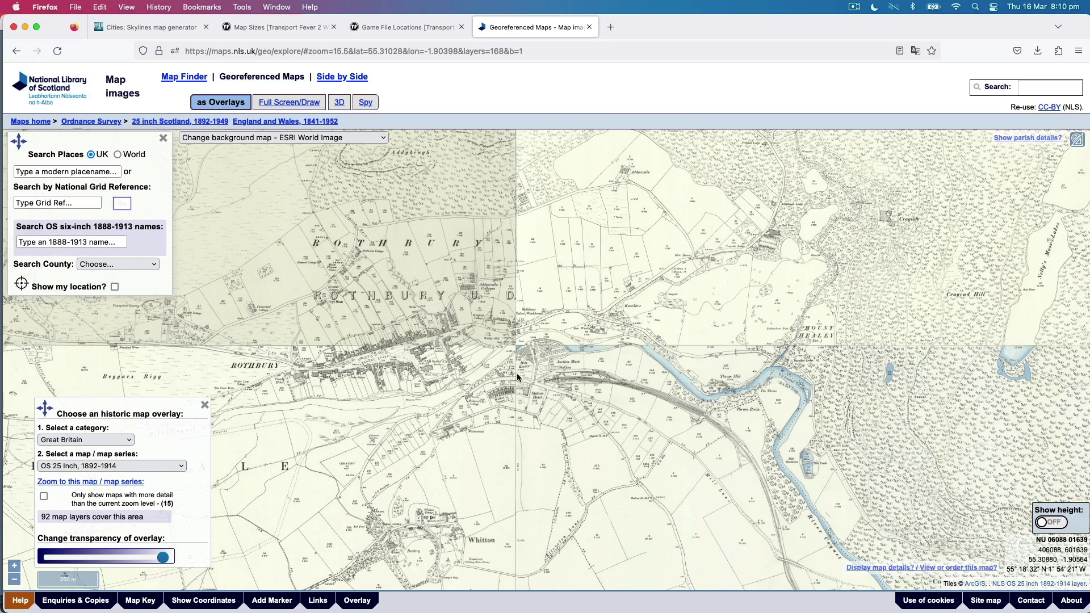
scroll(546, 407, "up", 1)
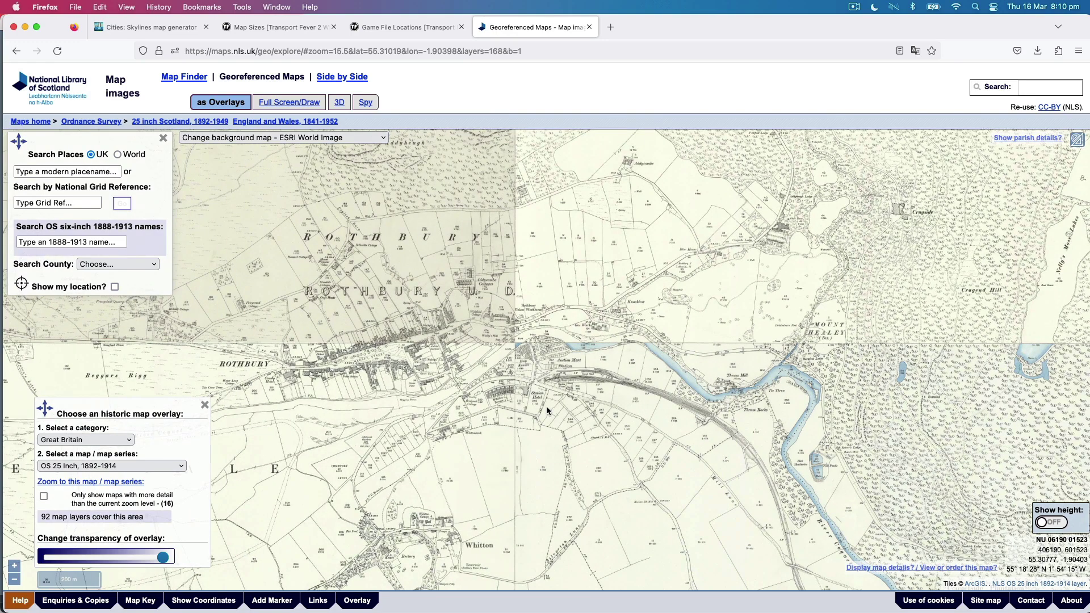
scroll(546, 406, "up", 1)
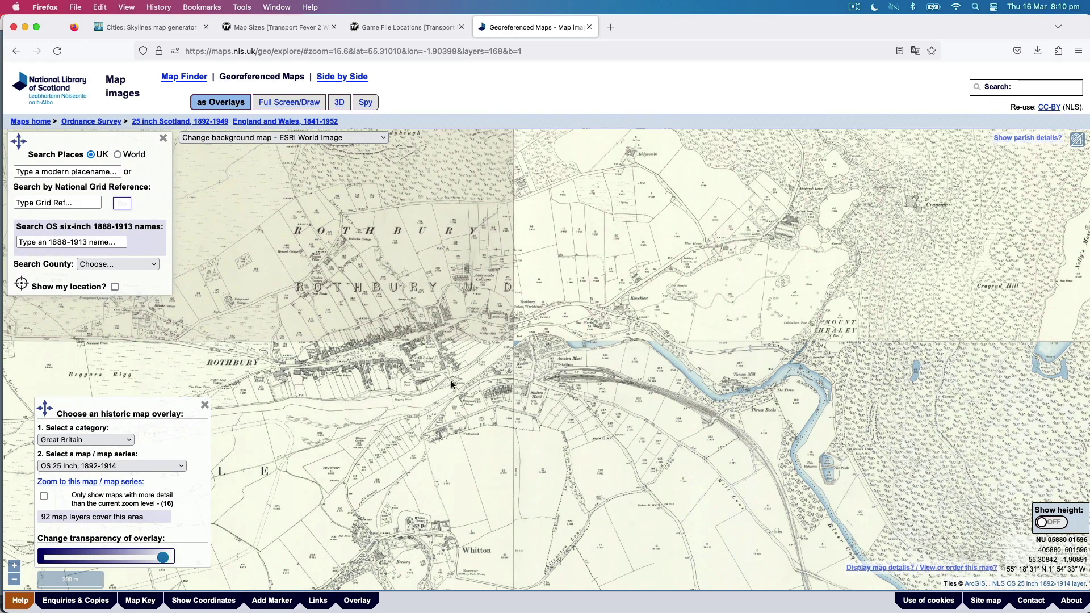
Look through the available historic map series for Great Britain without changing the OS 25 Inch, 1892-1914 overlay
left_click(137, 469)
scroll(120, 303, "down", 3)
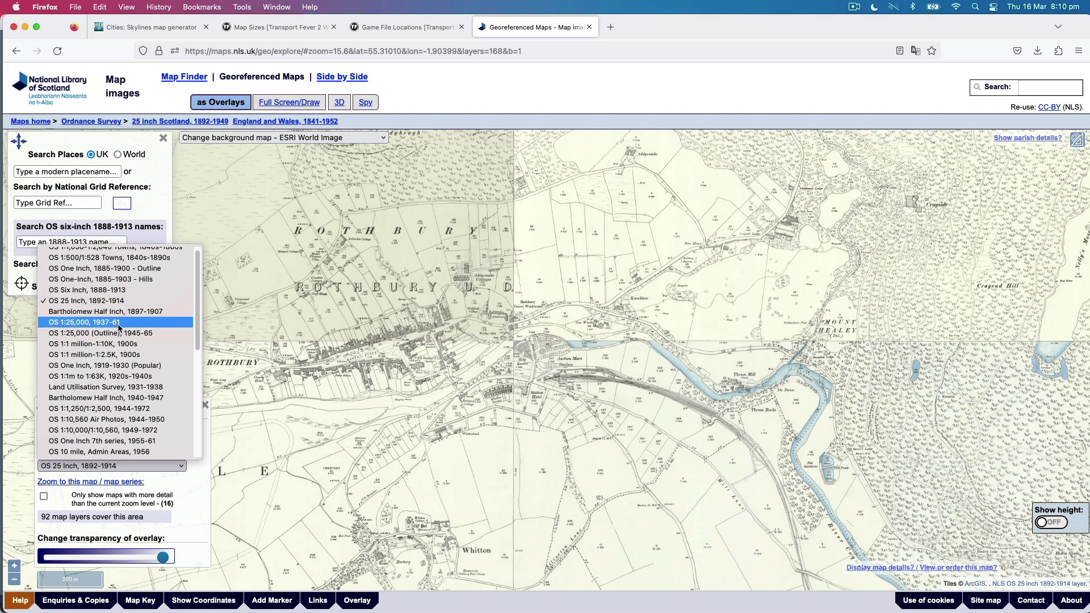
left_click(162, 142)
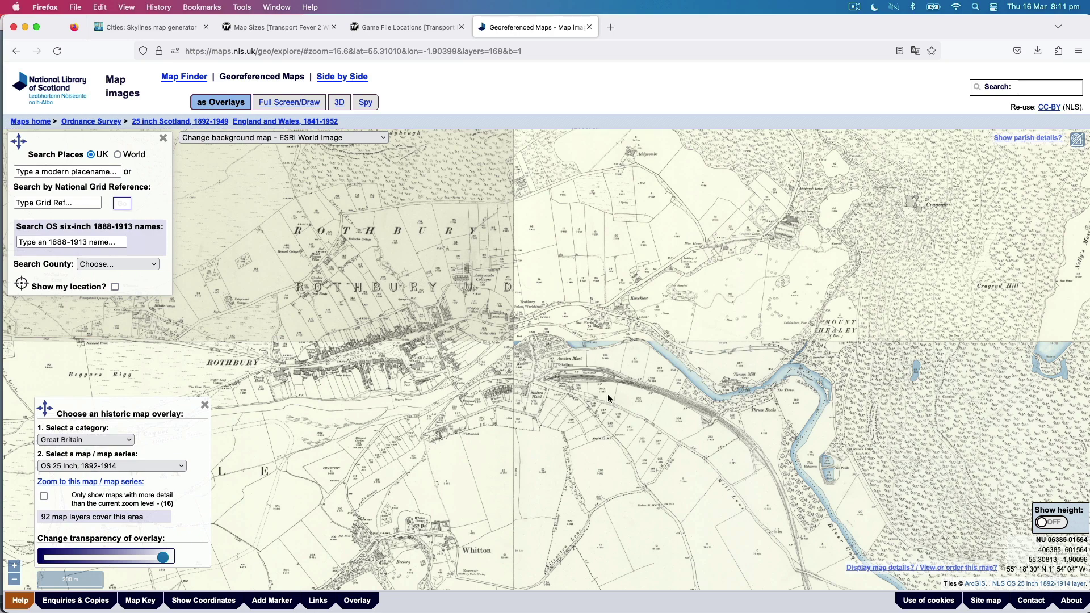
Hide the place search box and examine Rothbury station's tracks, goods shed and engine house up close
scroll(638, 411, "up", 5)
left_click(165, 139)
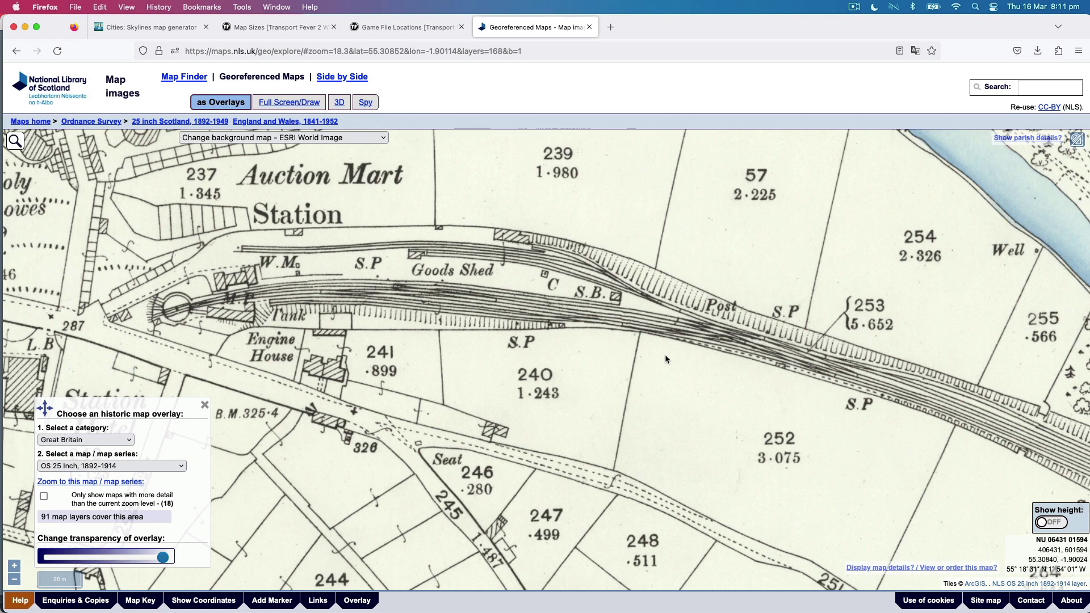
scroll(666, 354, "down", 1)
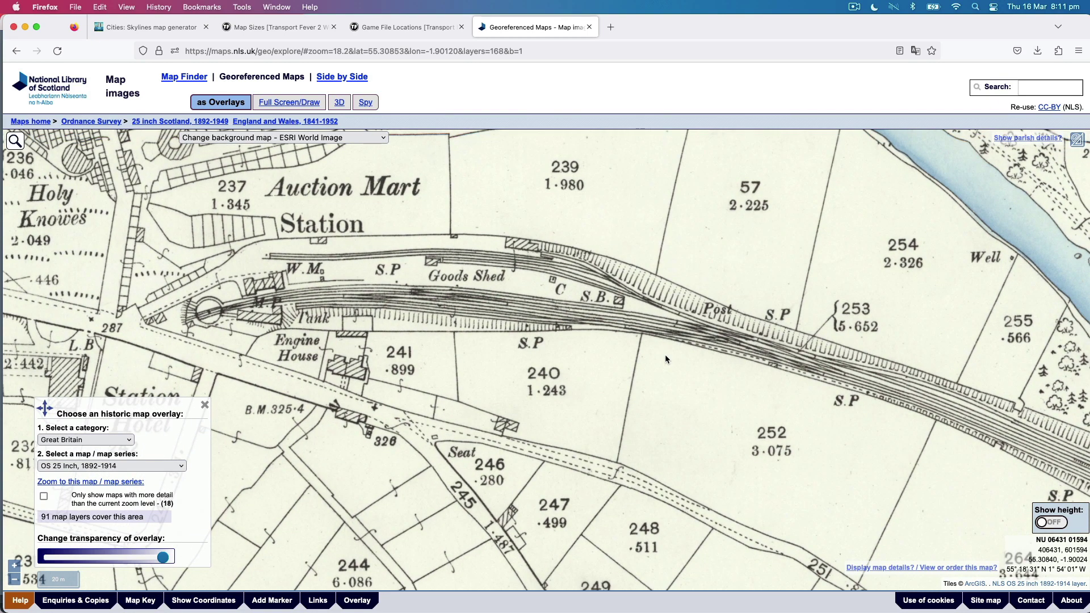
scroll(666, 354, "up", 1)
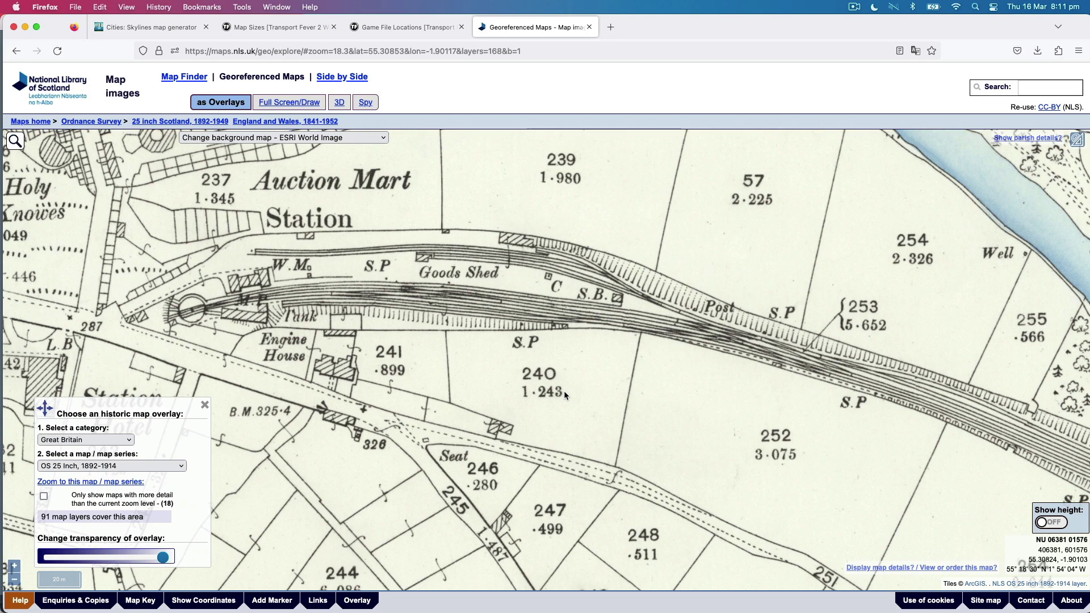
Trace the area south from Rothbury to Scots' Gap and examine its station and junction on the historic map
scroll(564, 391, "down", 3)
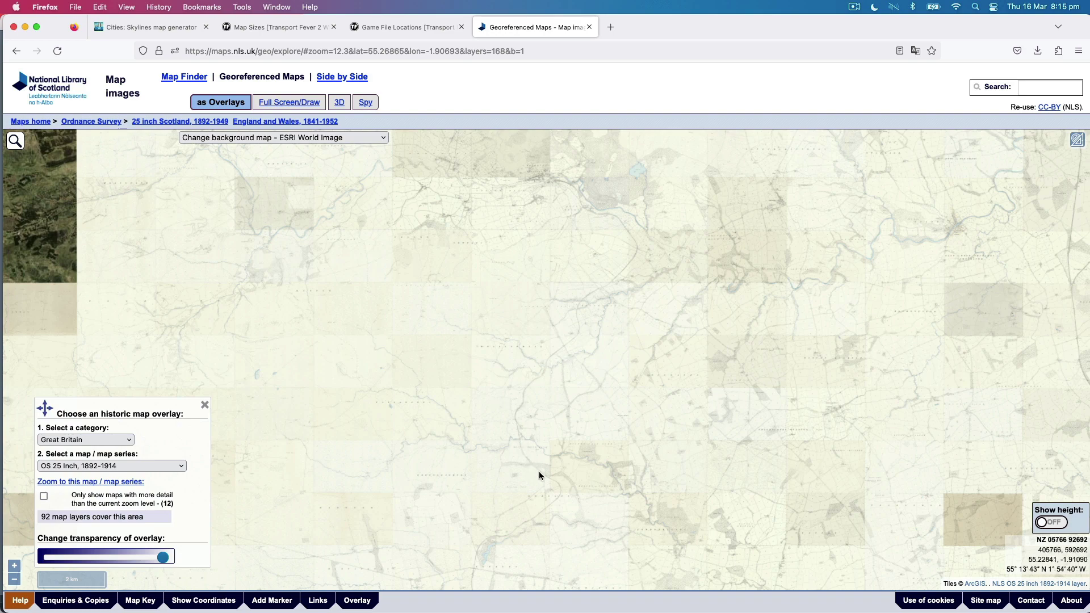
left_click_drag(543, 473, 555, 250)
left_click_drag(503, 310, 504, 290)
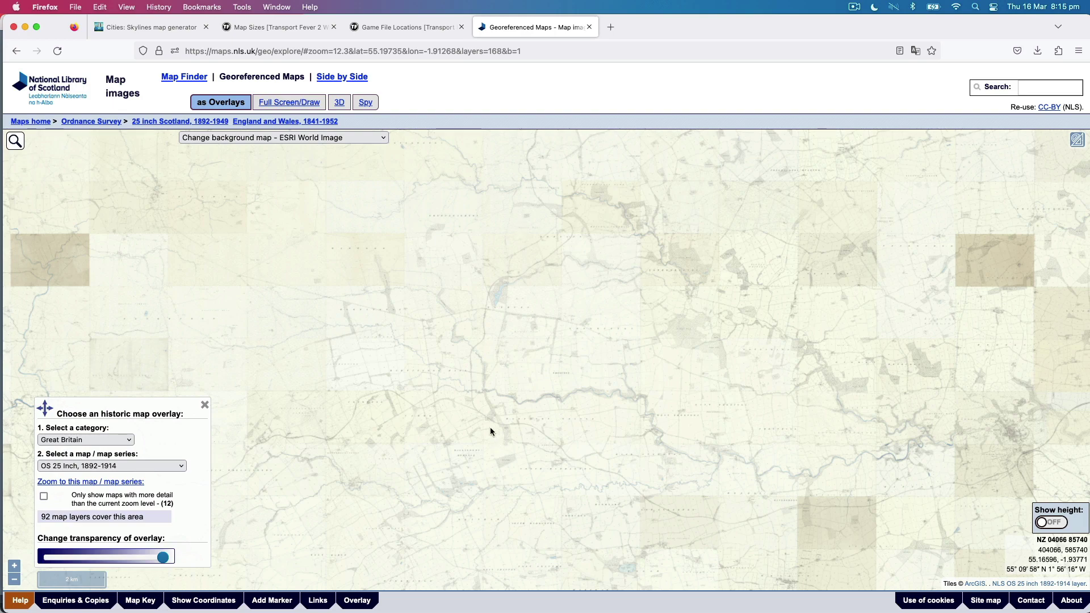
left_click_drag(499, 425, 514, 367)
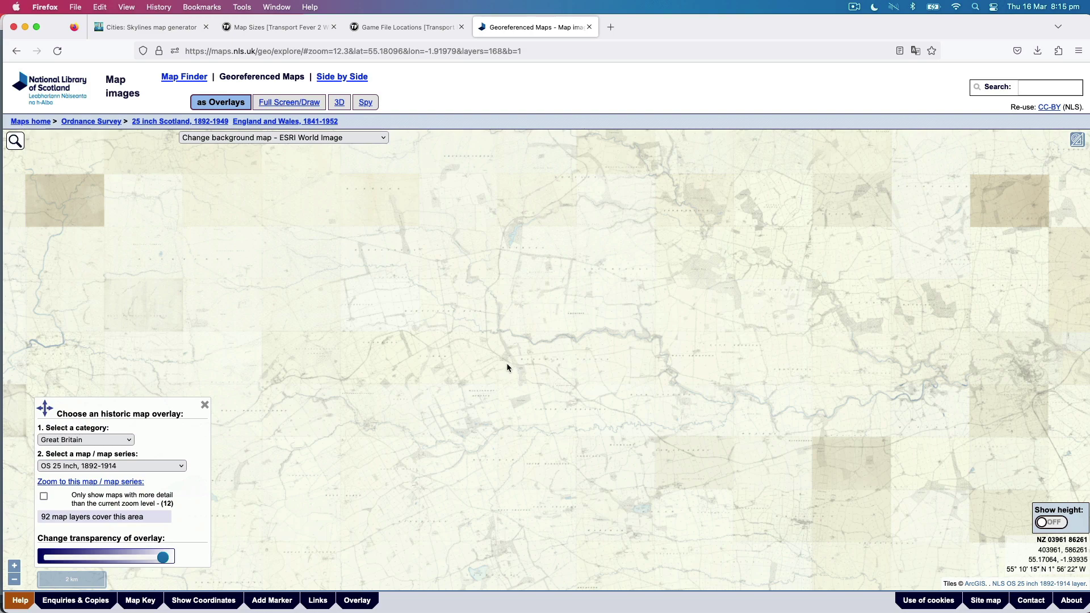
scroll(508, 368, "up", 4)
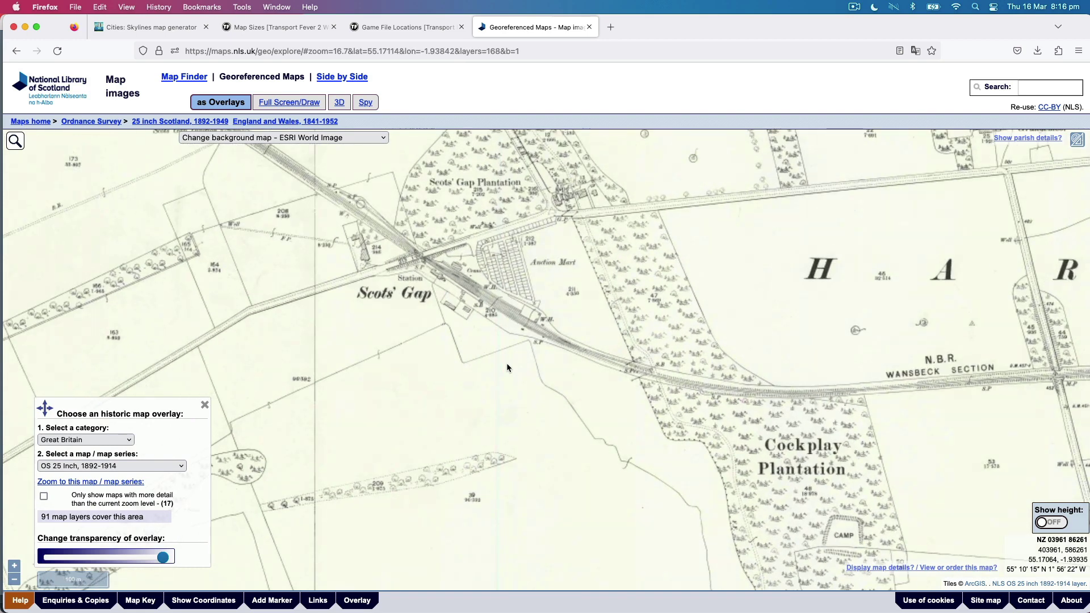
scroll(533, 421, "up", 2)
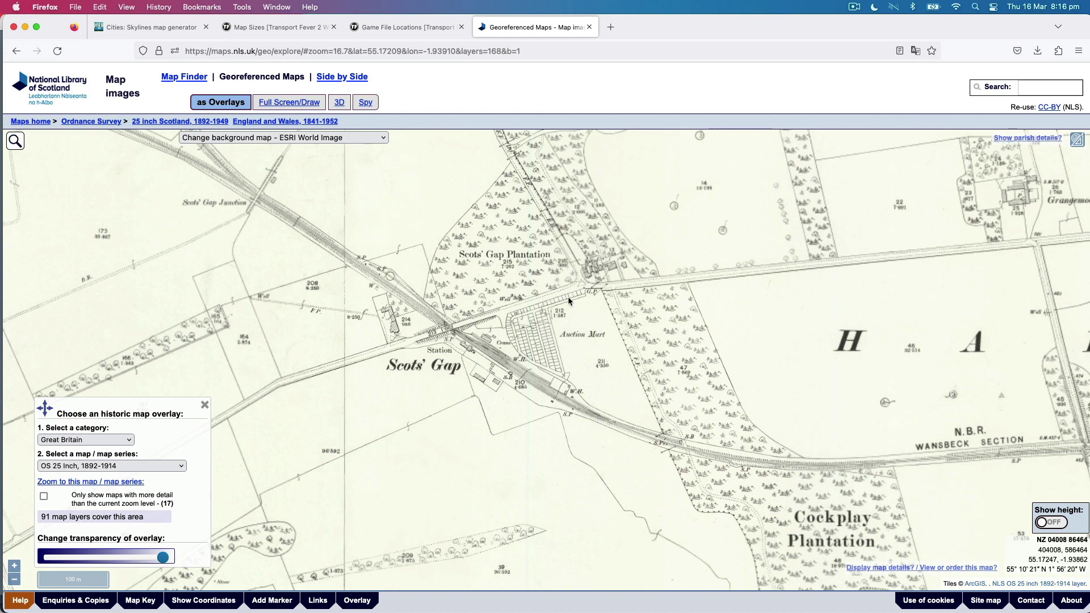
Examine the railway lines and countryside surrounding Scots' Gap on the OS 25 Inch map
scroll(568, 297, "down", 1)
scroll(568, 296, "down", 2)
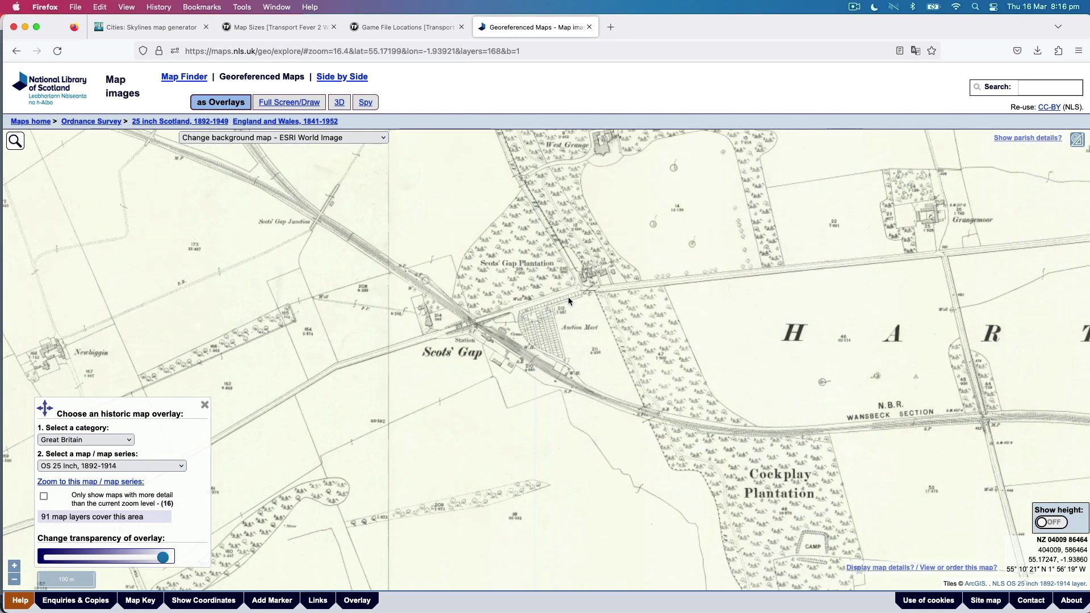
scroll(568, 297, "down", 3)
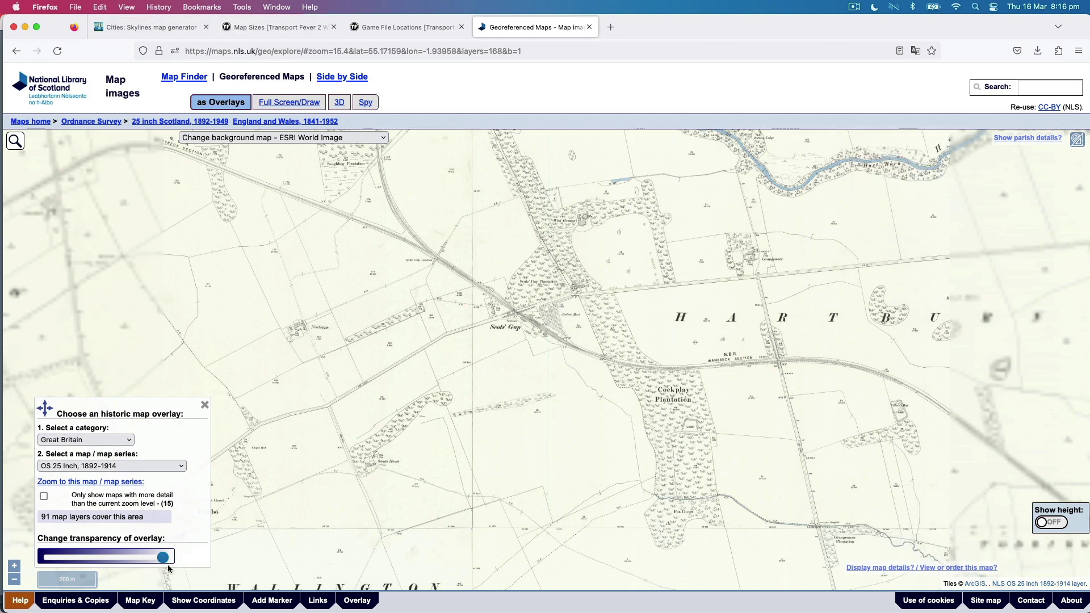
Try out the overlay's transparency setting and examine the Scots' Gap station tracks and auction mart up close
mouse_move(166, 563)
left_click_drag(163, 563, 187, 562)
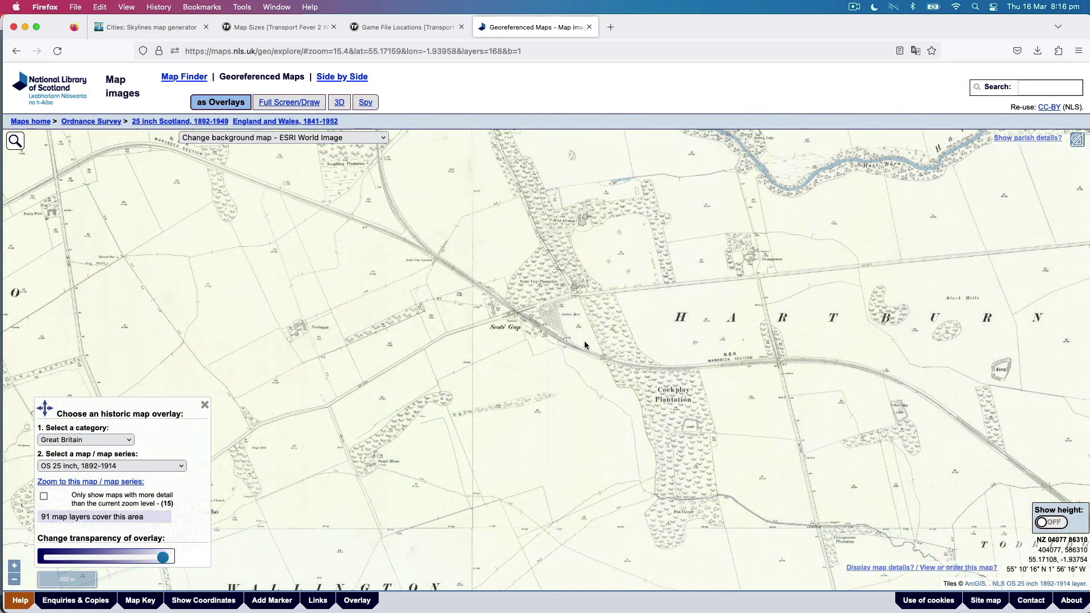
scroll(544, 331, "up", 5)
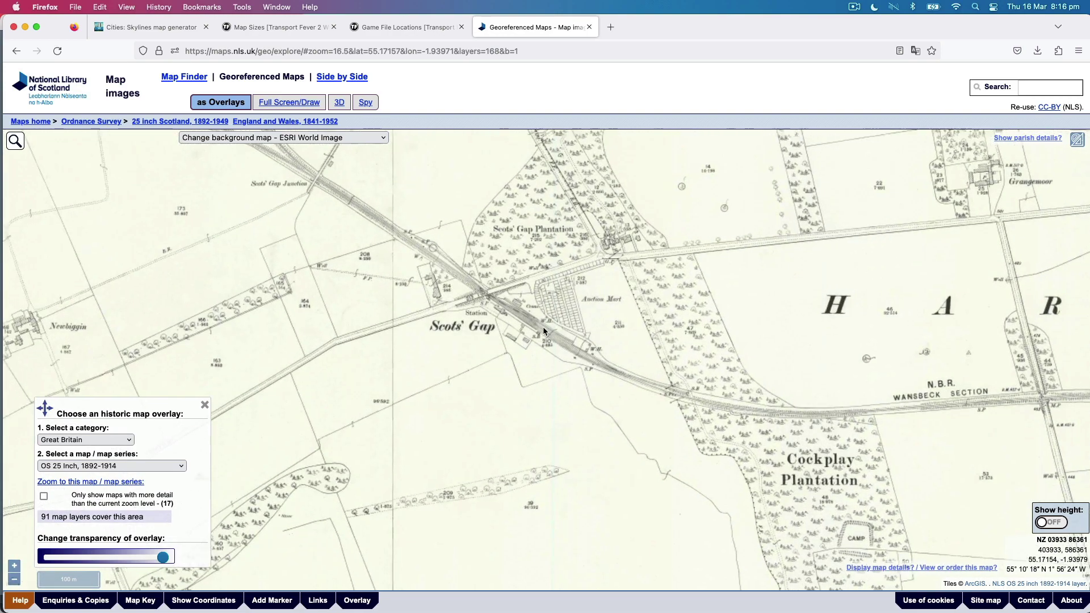
scroll(544, 331, "up", 5)
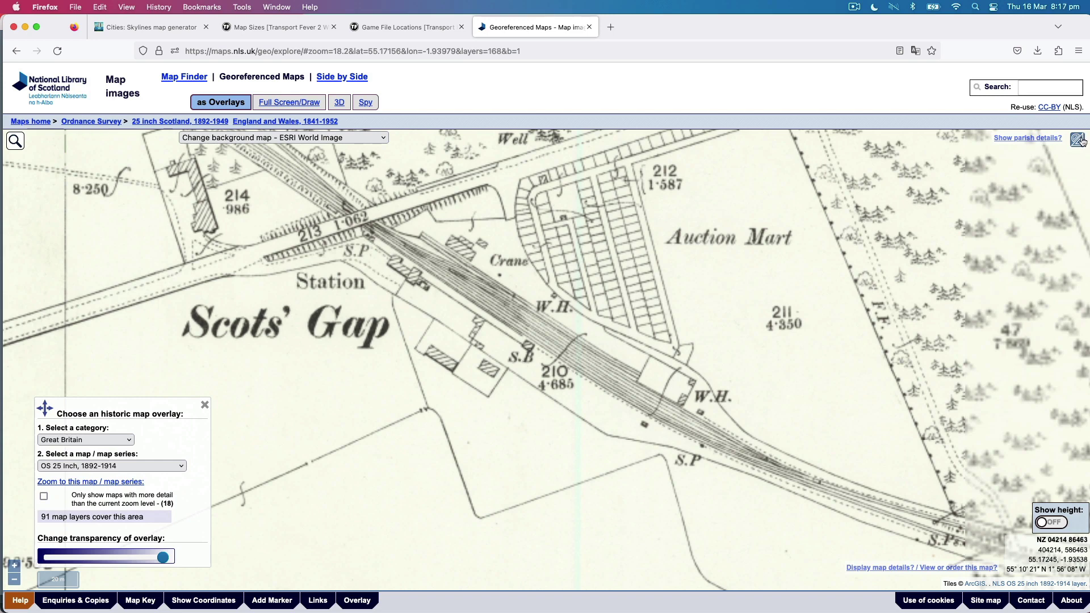
Measure the distance from Scots' Gap station building to the signal box on the historic map
mouse_move(1083, 142)
left_click(1079, 193)
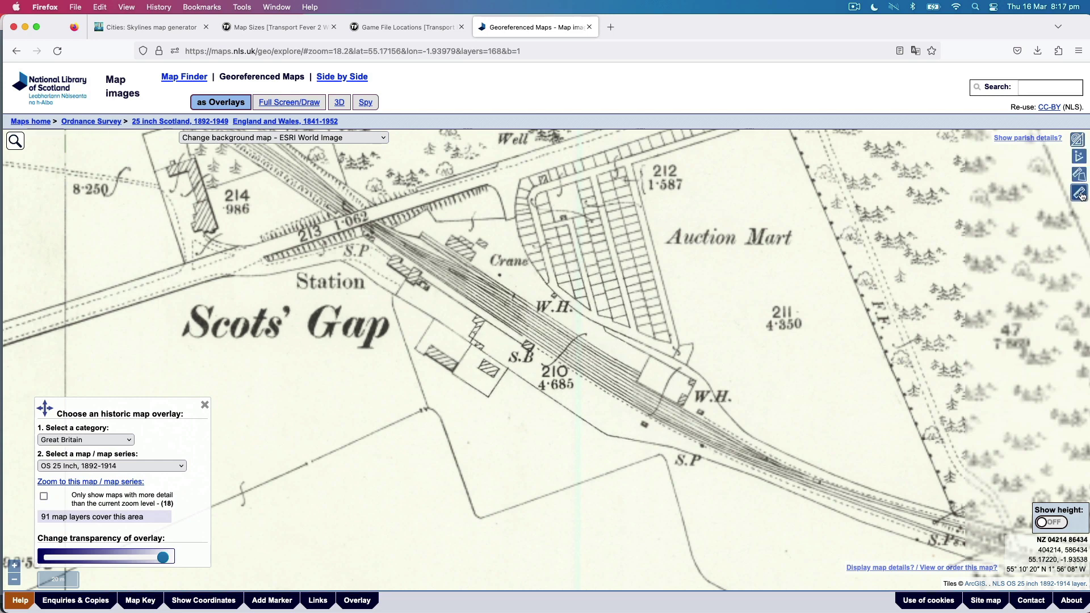
left_click(404, 279)
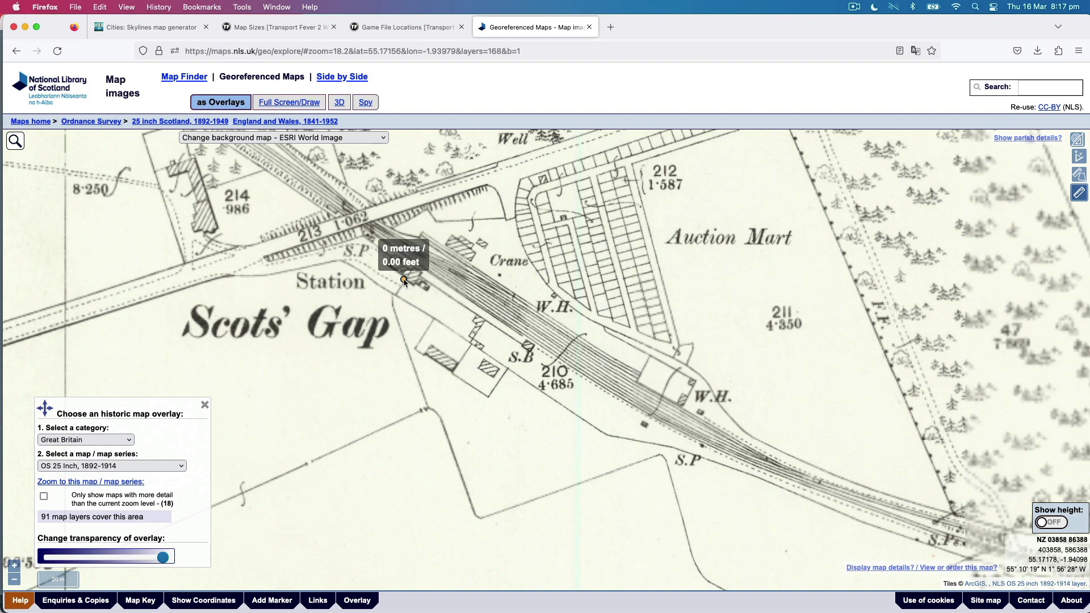
double_click(523, 345)
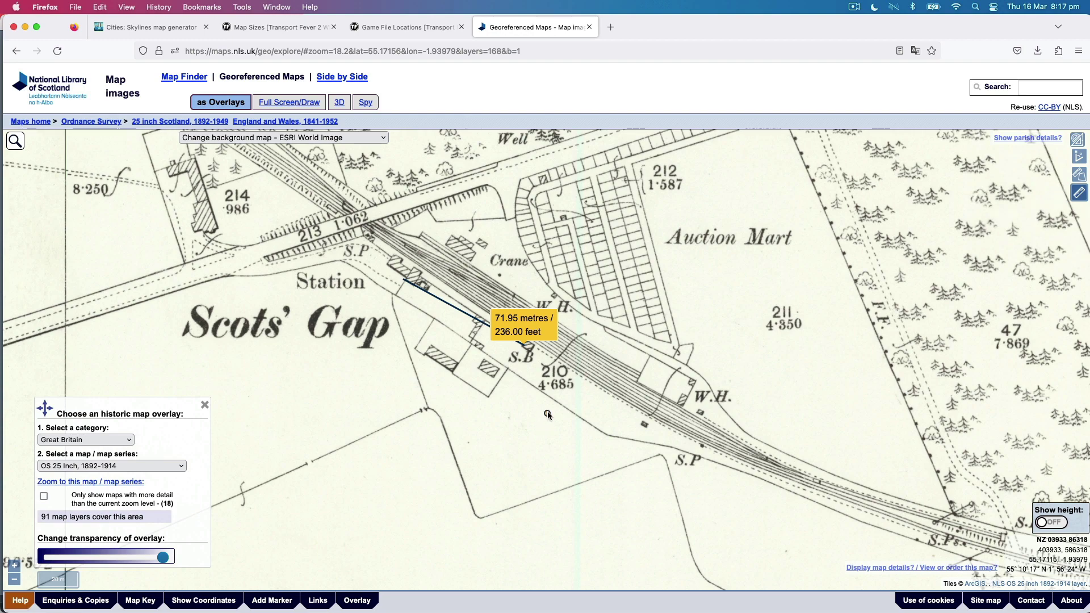
Trace the railway north from Scots' Gap towards Rothley on the historic map
scroll(548, 411, "down", 4)
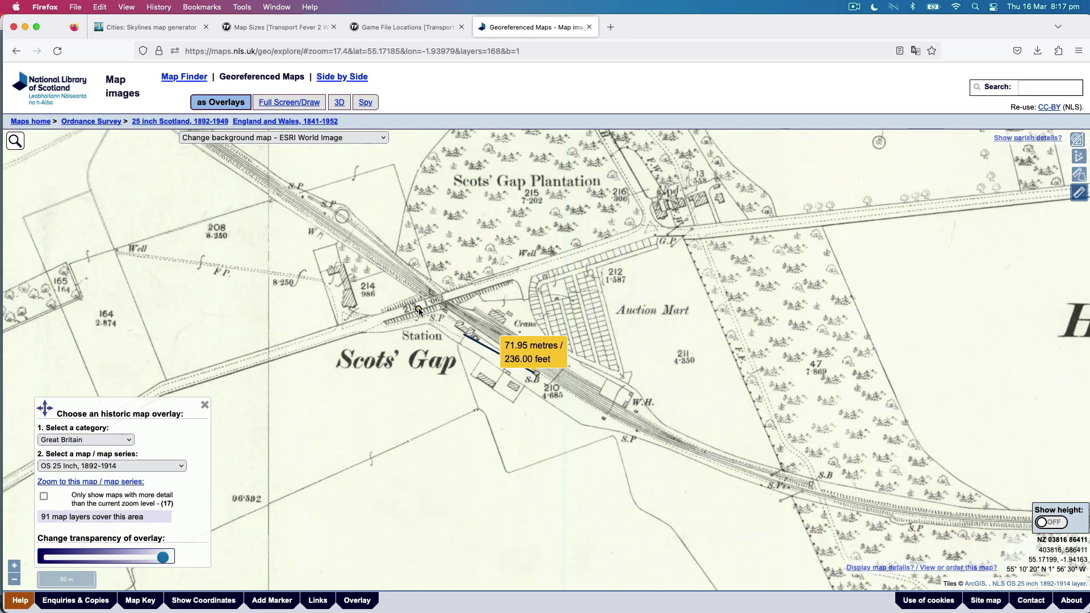
scroll(419, 311, "down", 4)
scroll(460, 313, "up", 2)
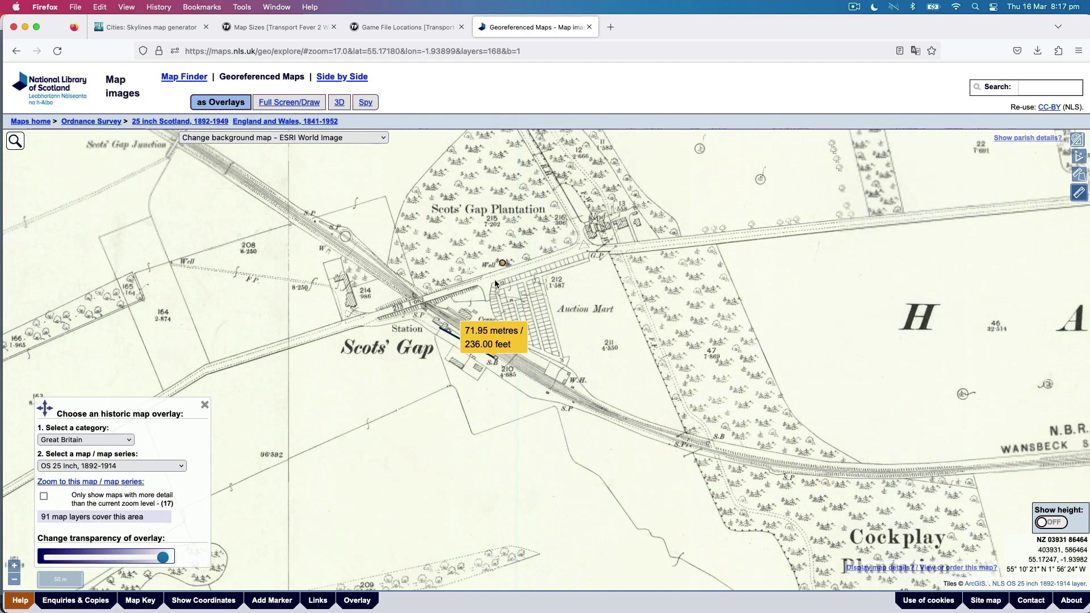
scroll(509, 308, "down", 9)
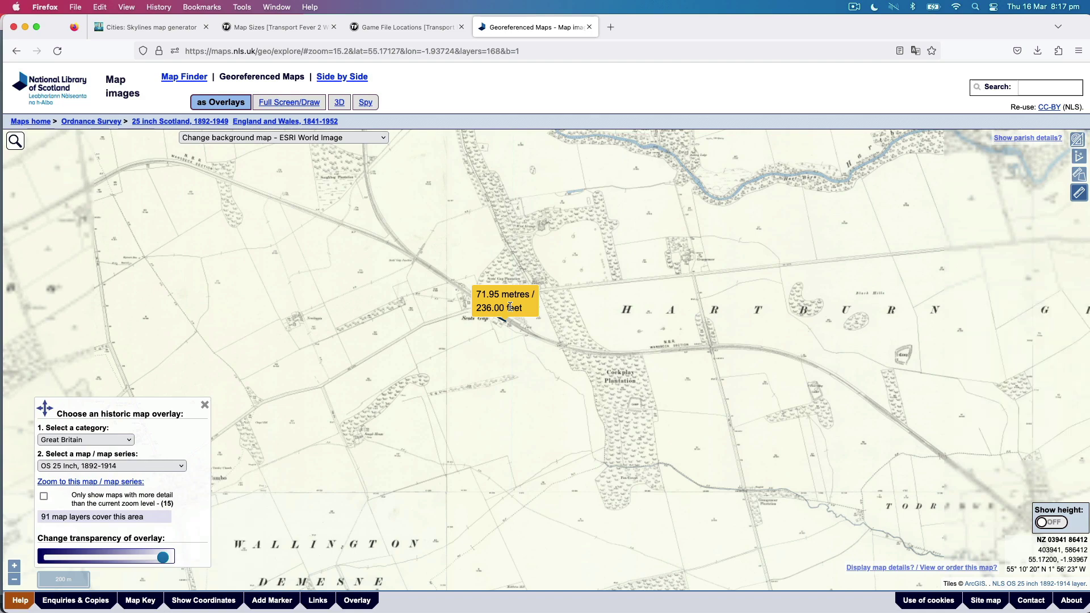
scroll(510, 308, "down", 3)
left_click_drag(494, 176, 541, 505)
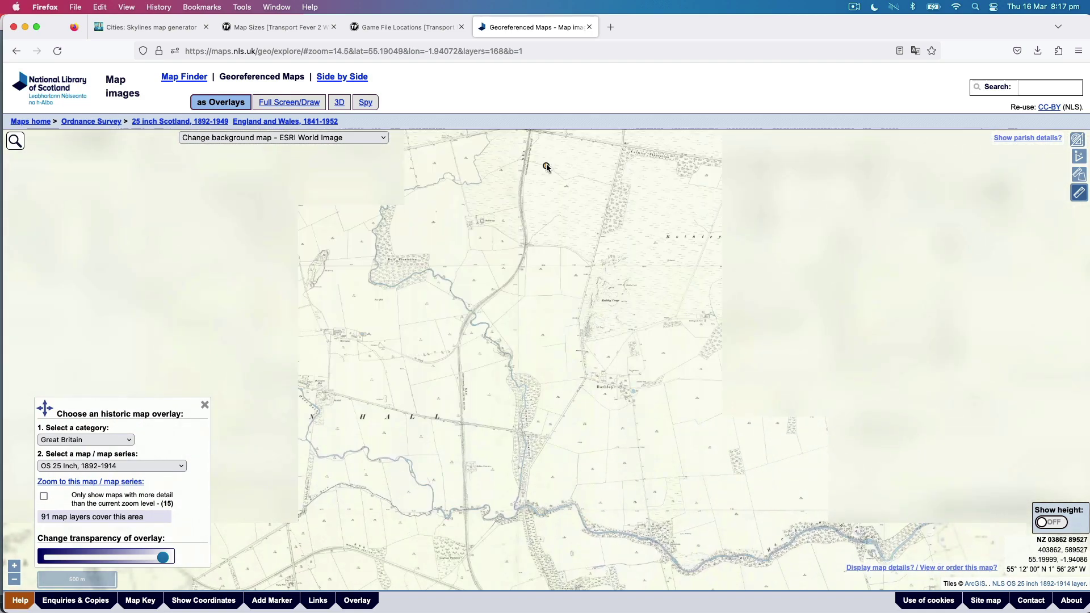
left_click_drag(537, 177, 421, 467)
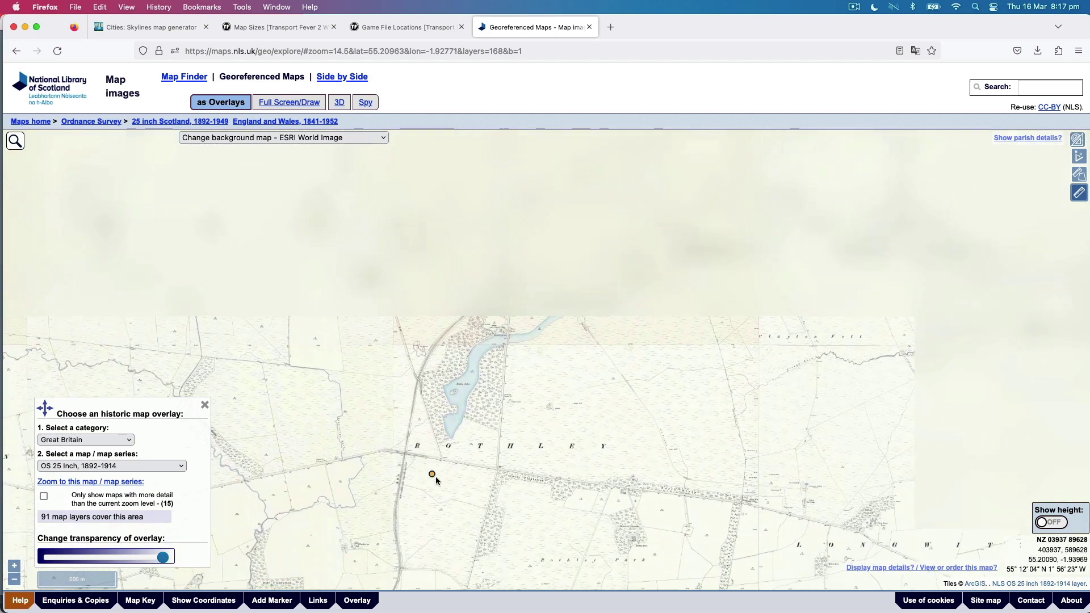
Examine Rothley Lakes, the road crossing between them and the railway at Longwitton Station up close
scroll(508, 352, "up", 2)
scroll(508, 353, "up", 4)
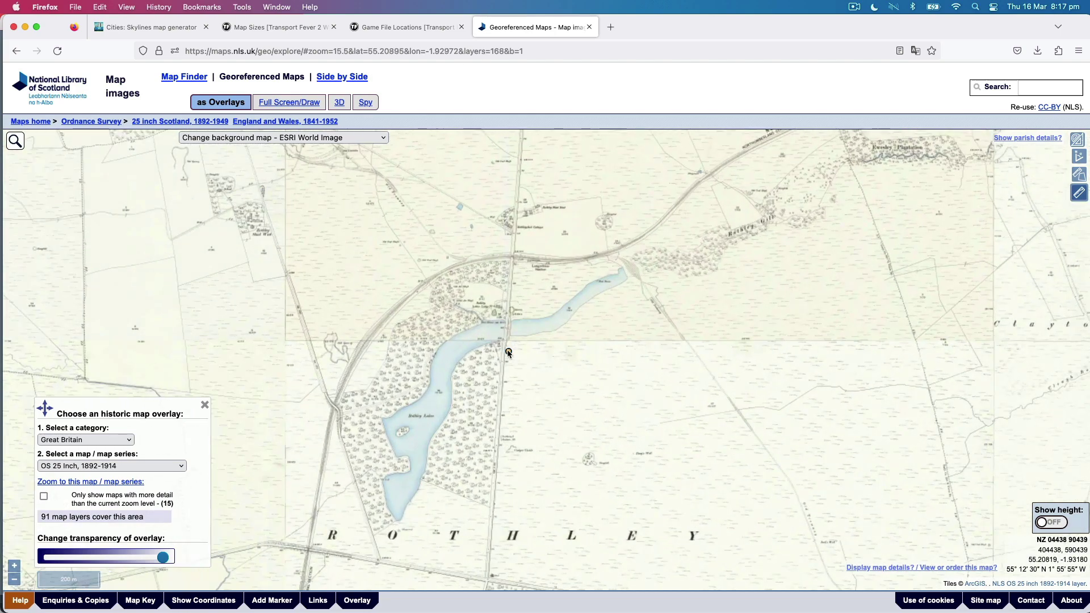
scroll(509, 353, "up", 2)
scroll(510, 354, "down", 2)
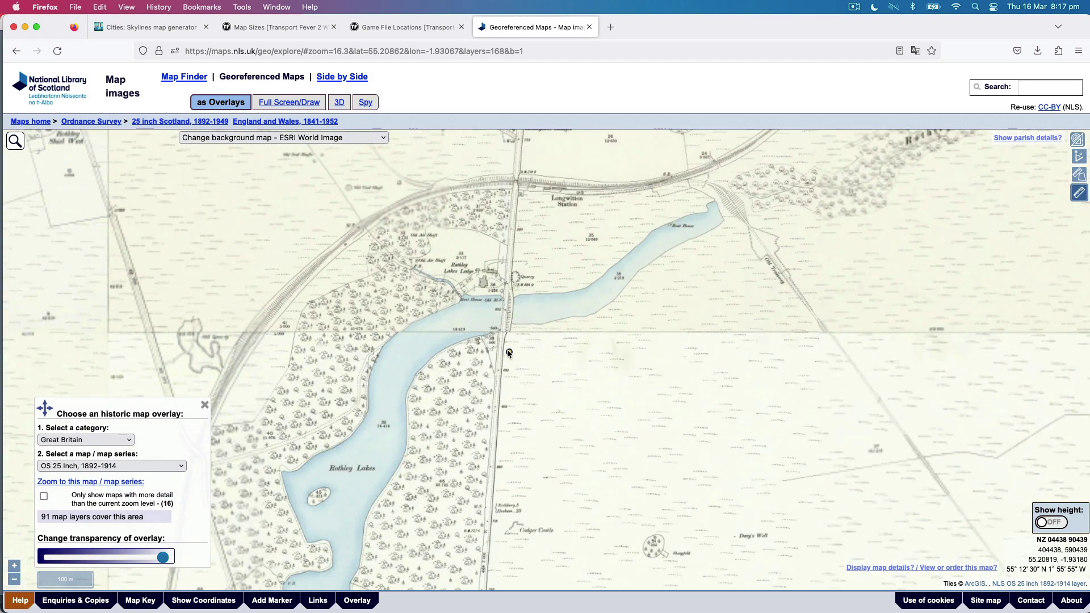
left_click_drag(511, 336, 570, 217)
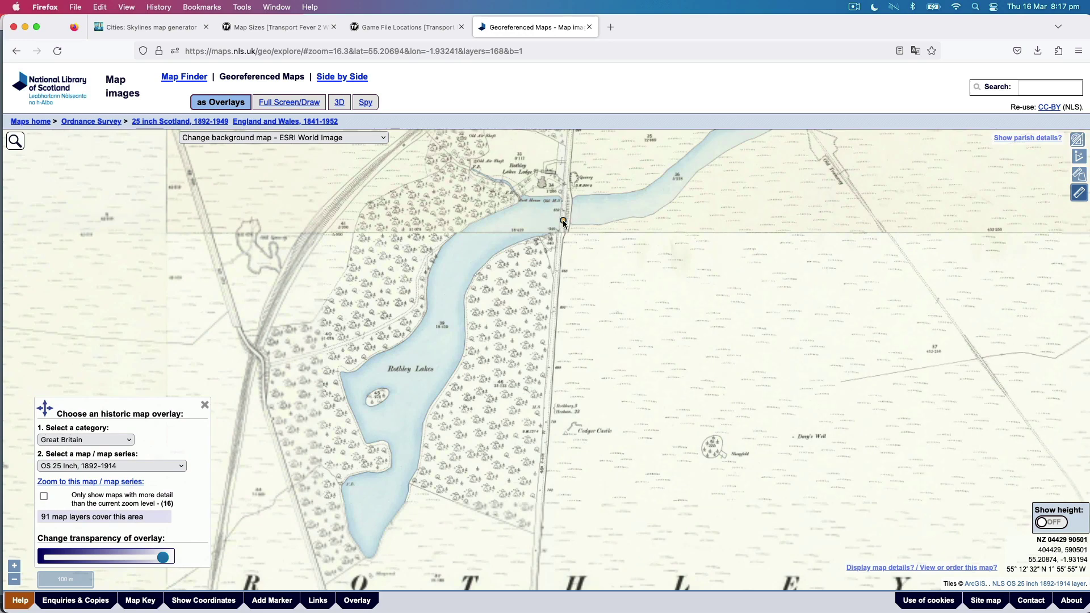
scroll(570, 240, "down", 1)
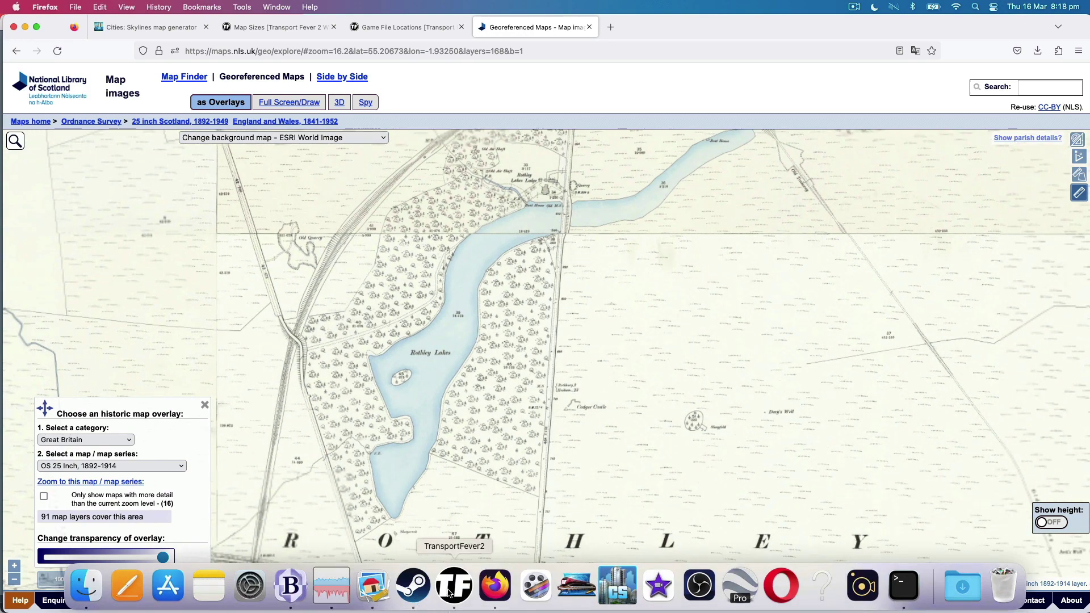
Switch to Transport Fever 2 and examine the contour lines and heights around the Rothley Lakes site
left_click(452, 582)
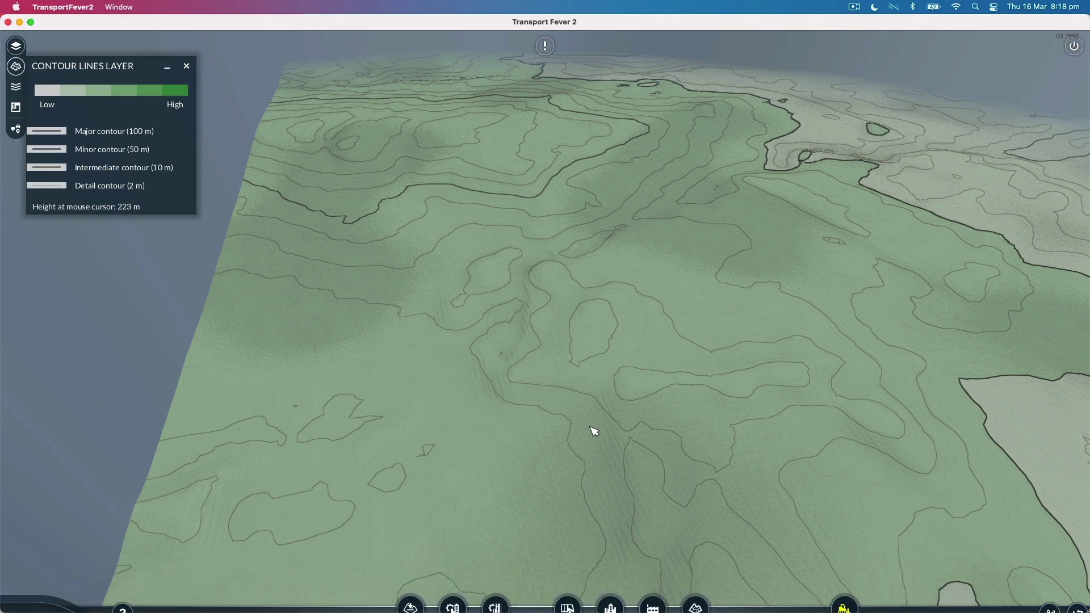
scroll(554, 321, "up", 8)
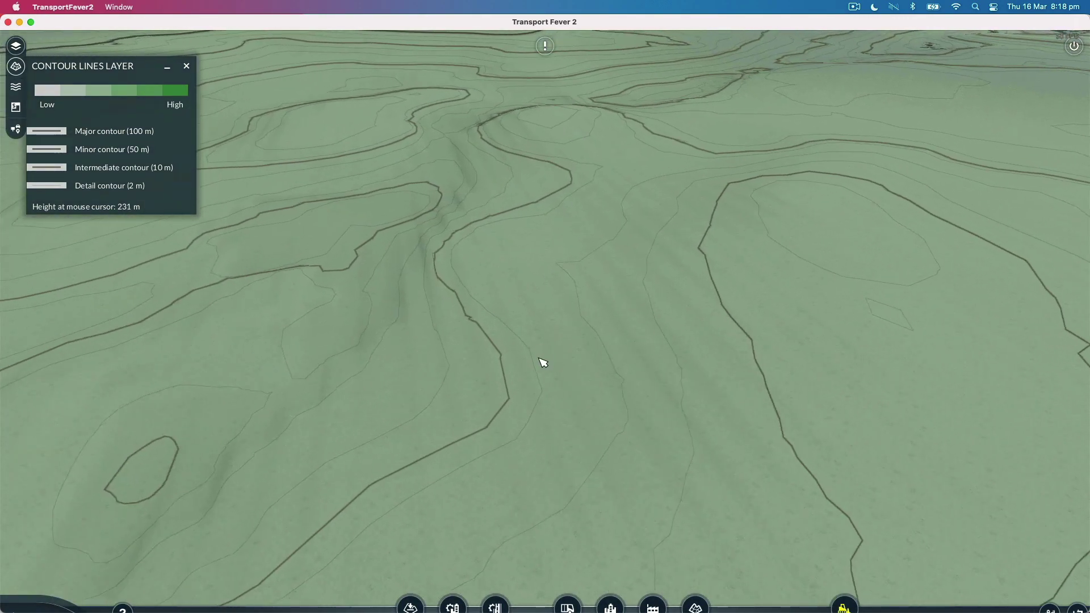
scroll(619, 156, "up", 8)
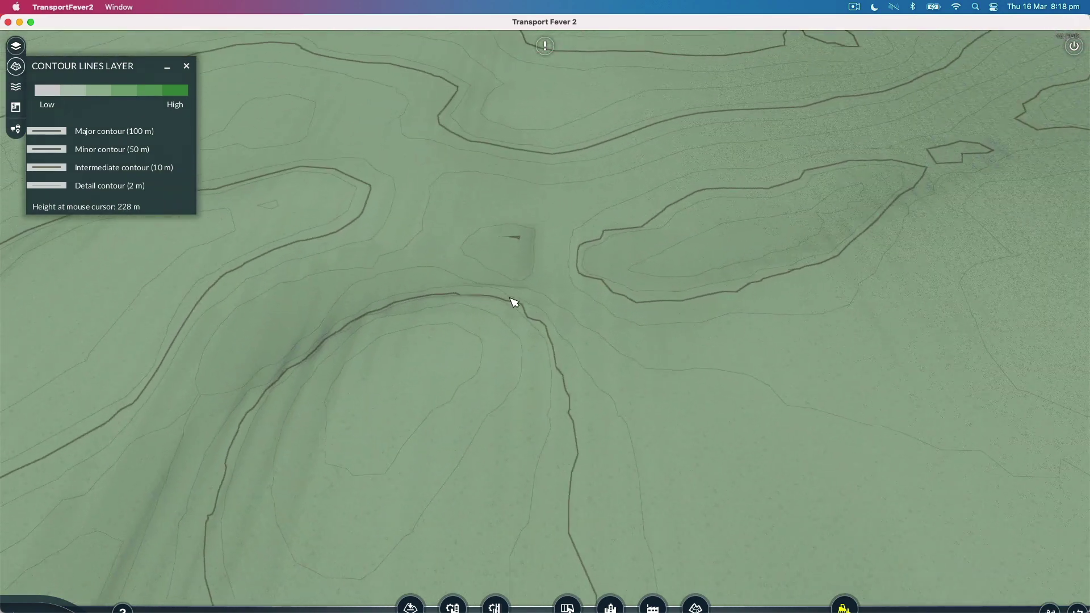
scroll(570, 258, "up", 5)
scroll(562, 216, "down", 5)
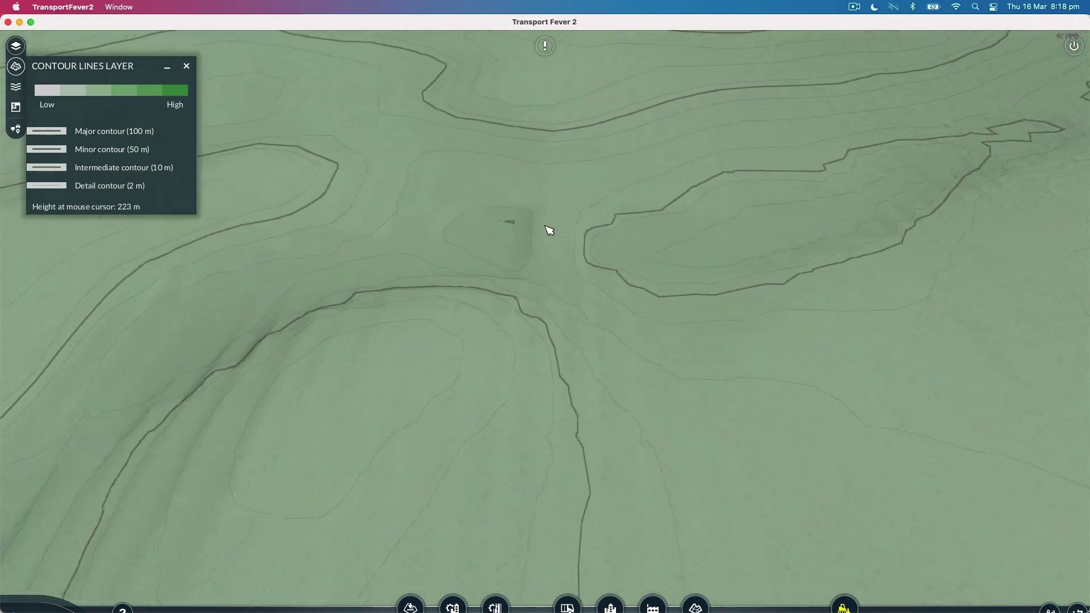
middle_click_drag(550, 230, 560, 260)
scroll(559, 260, "down", 5)
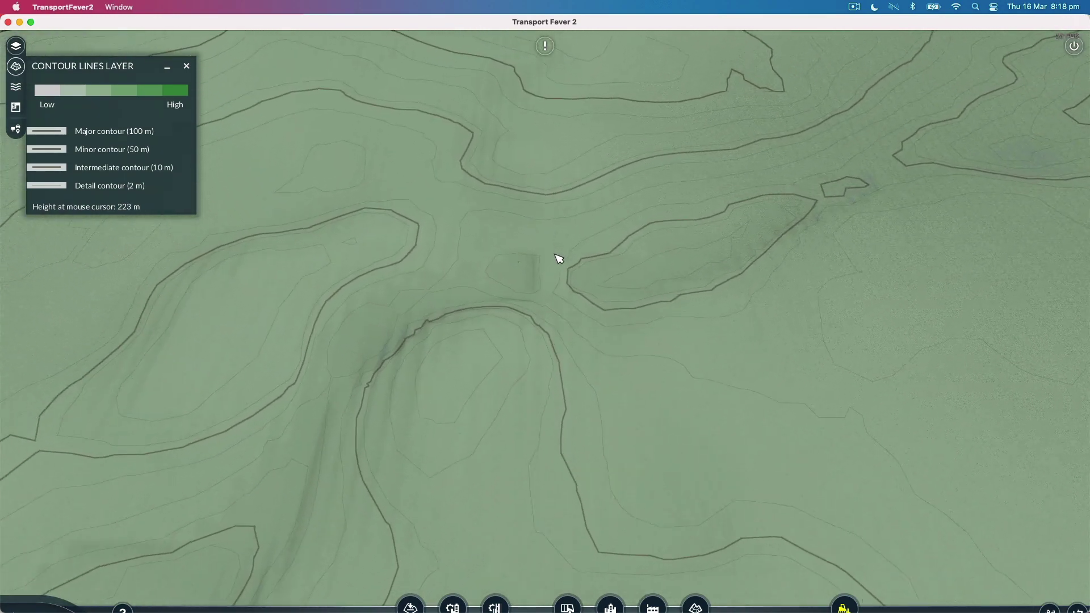
scroll(555, 257, "up", 3)
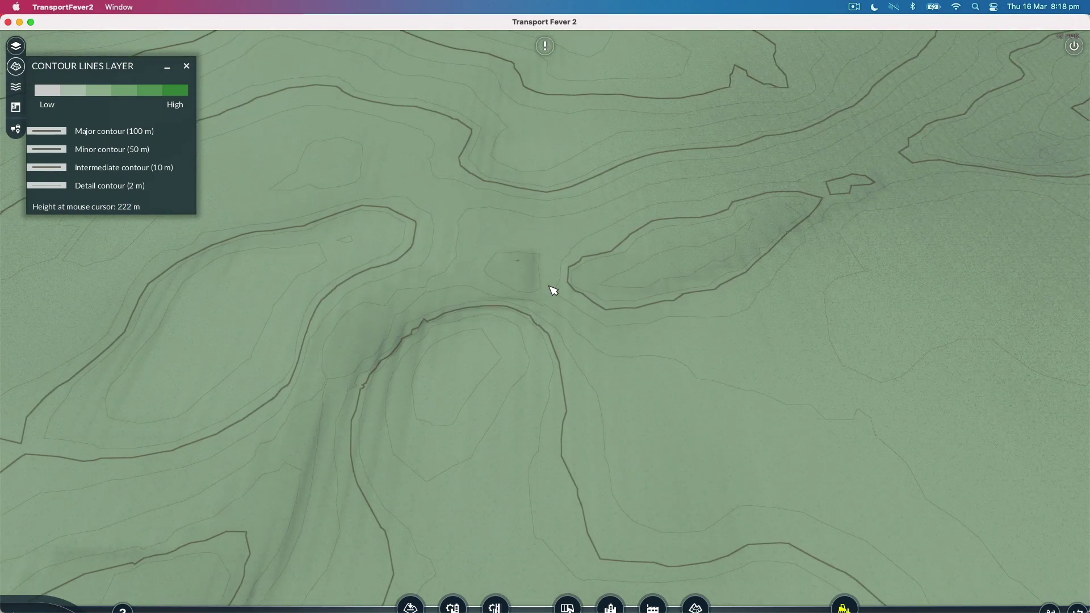
Return to the NLS map in Firefox and measure along the road from the Rothley Lakes crossing to the railway by Longwitton Station
mouse_move(511, 597)
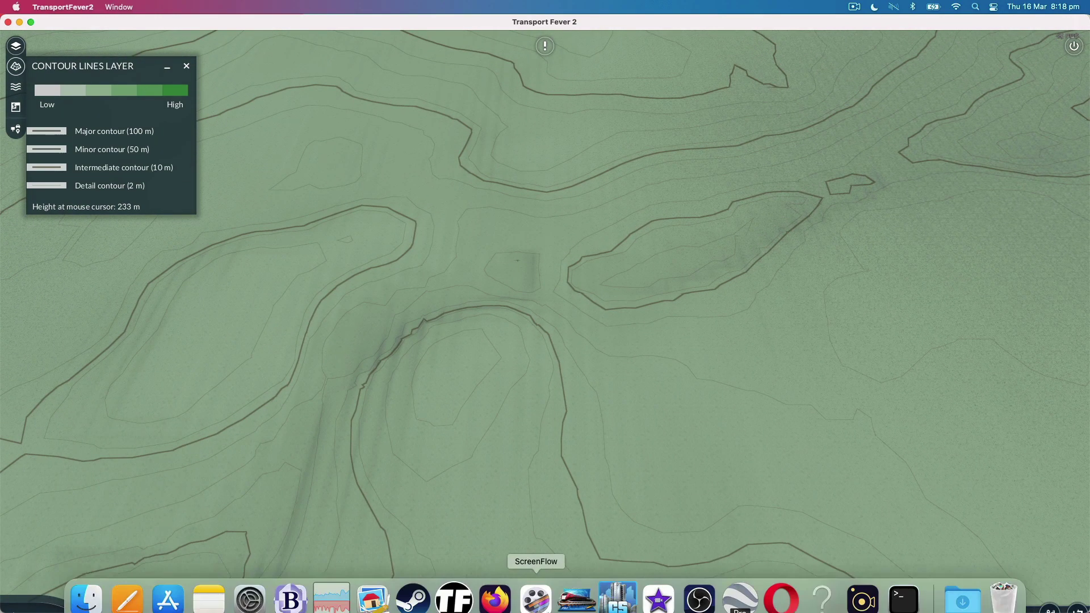
left_click(496, 588)
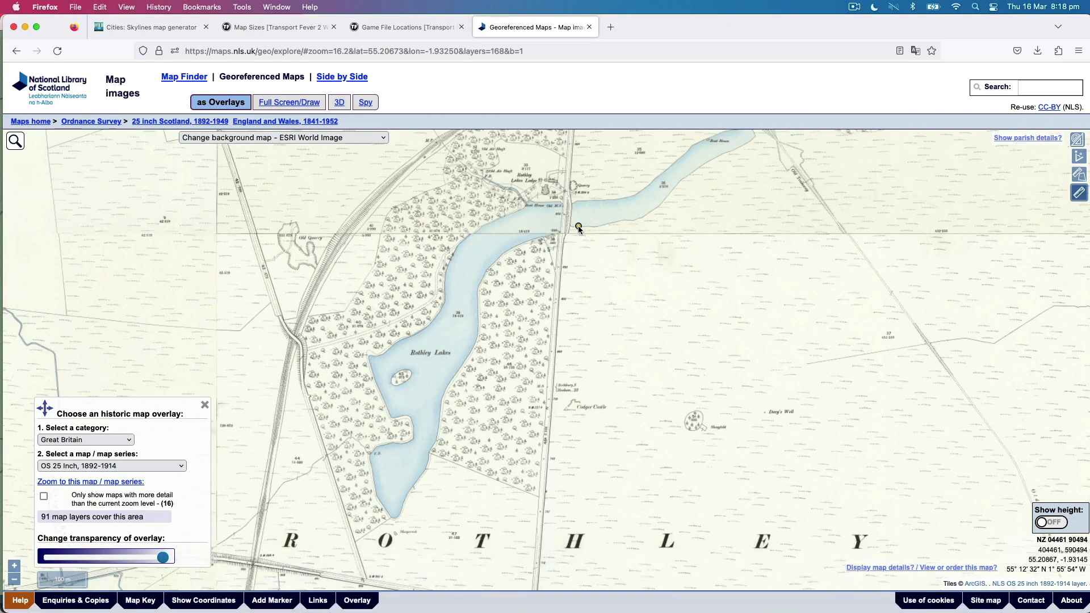
left_click_drag(596, 214, 553, 294)
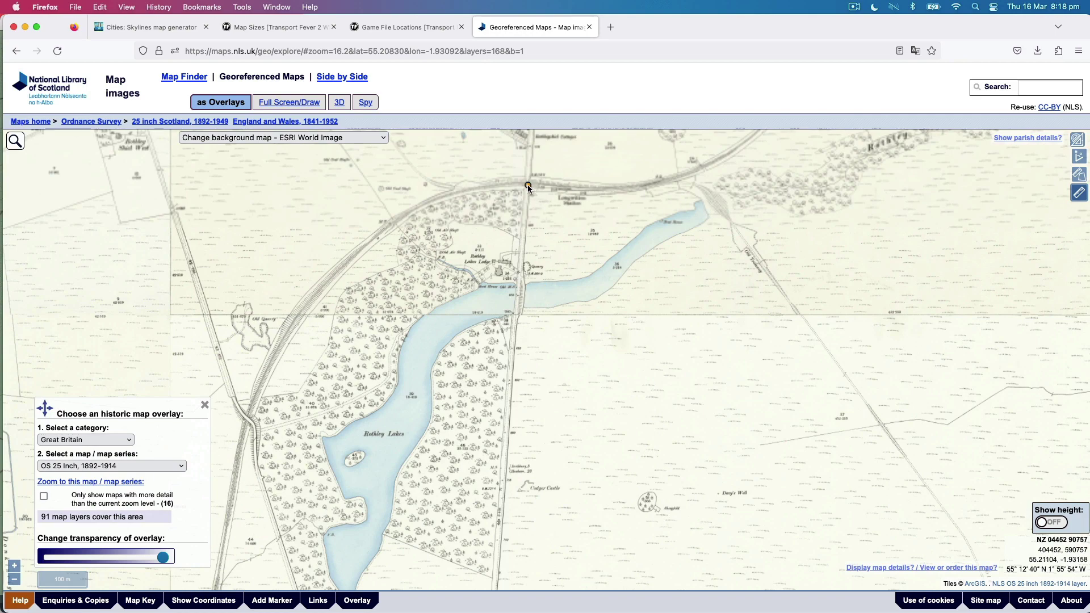
left_click(519, 296)
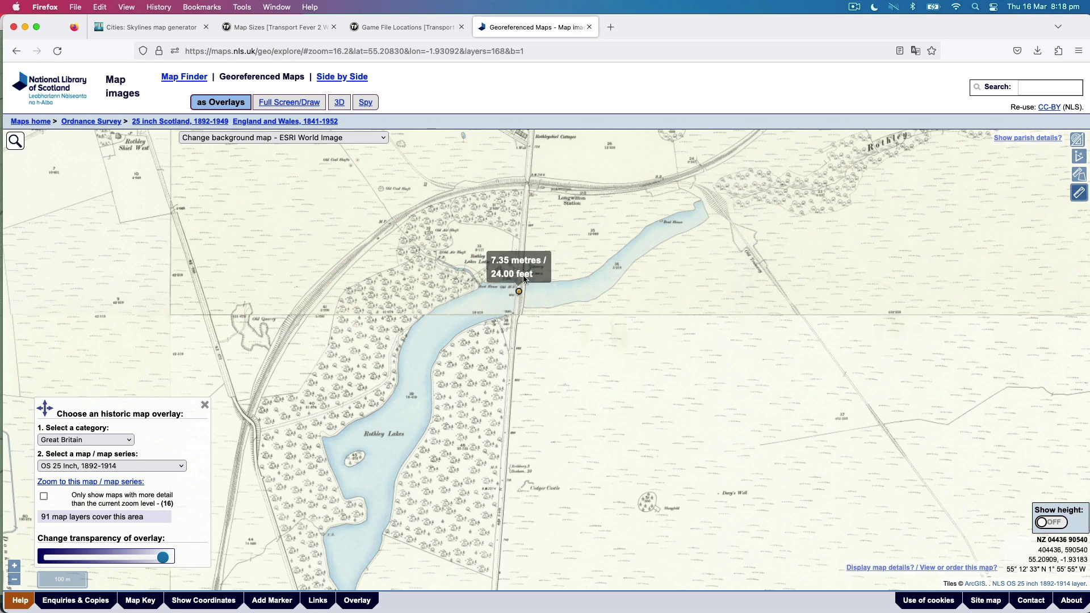
double_click(528, 188)
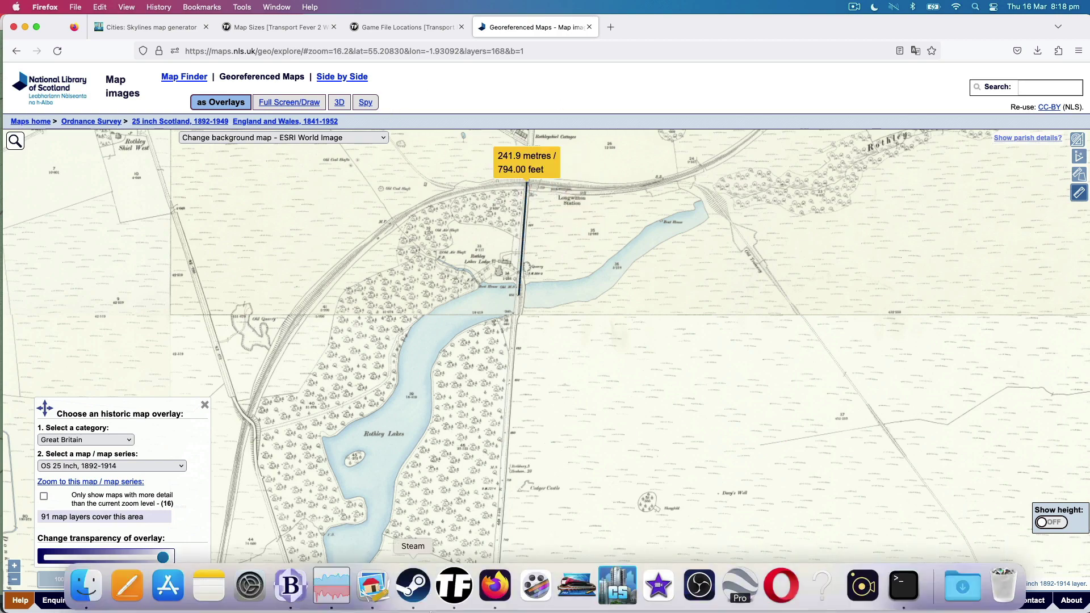
Switch to Transport Fever 2 and use a trial 20 km/h Tiny Dirt Road to gauge about 243 m north from the lake crossing
left_click(441, 601)
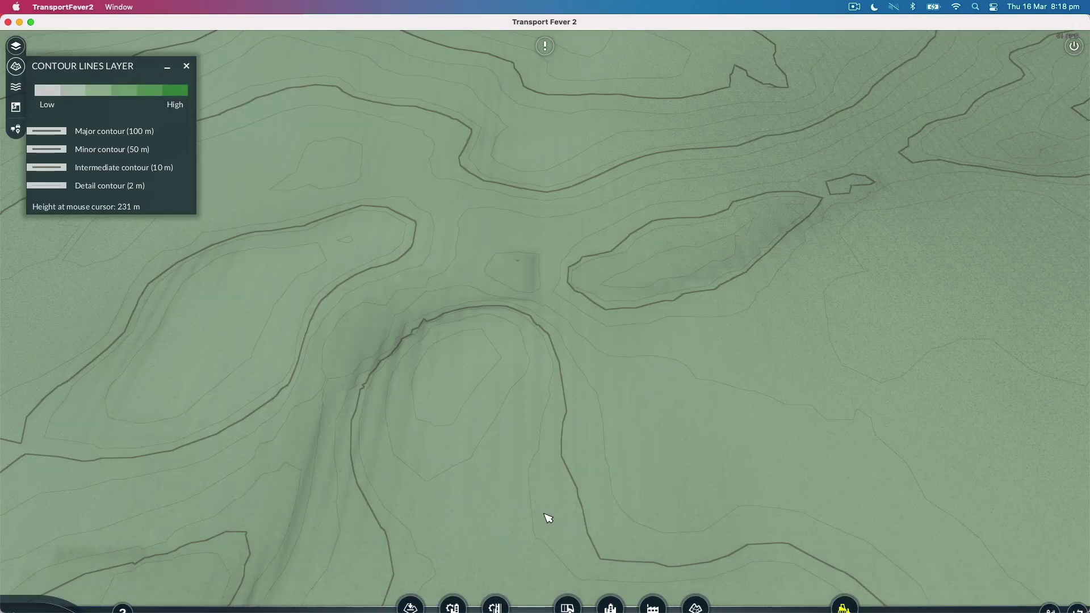
left_click(569, 607)
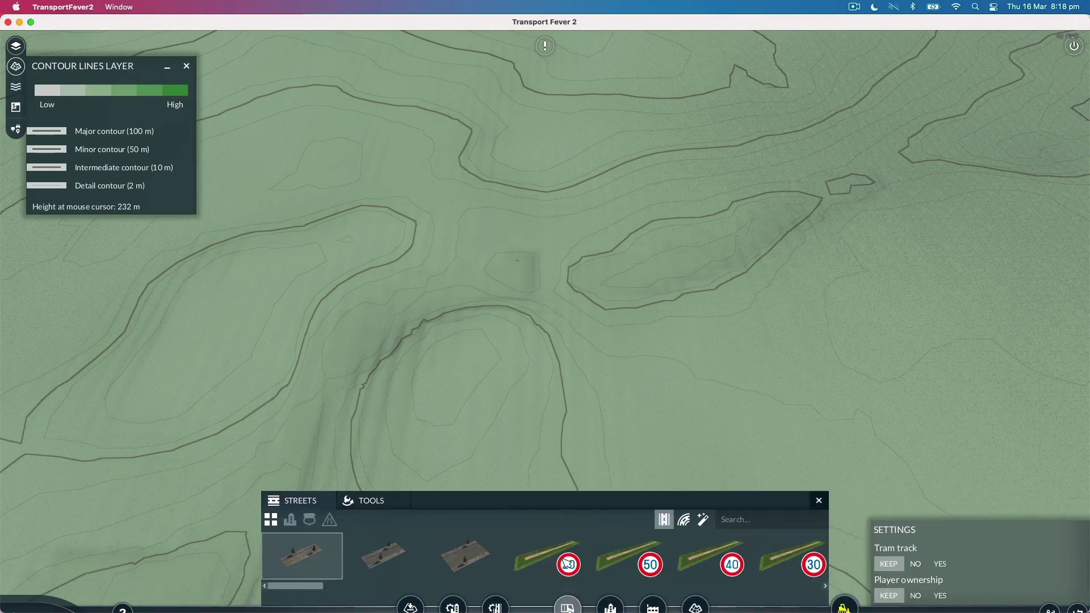
left_click(547, 555)
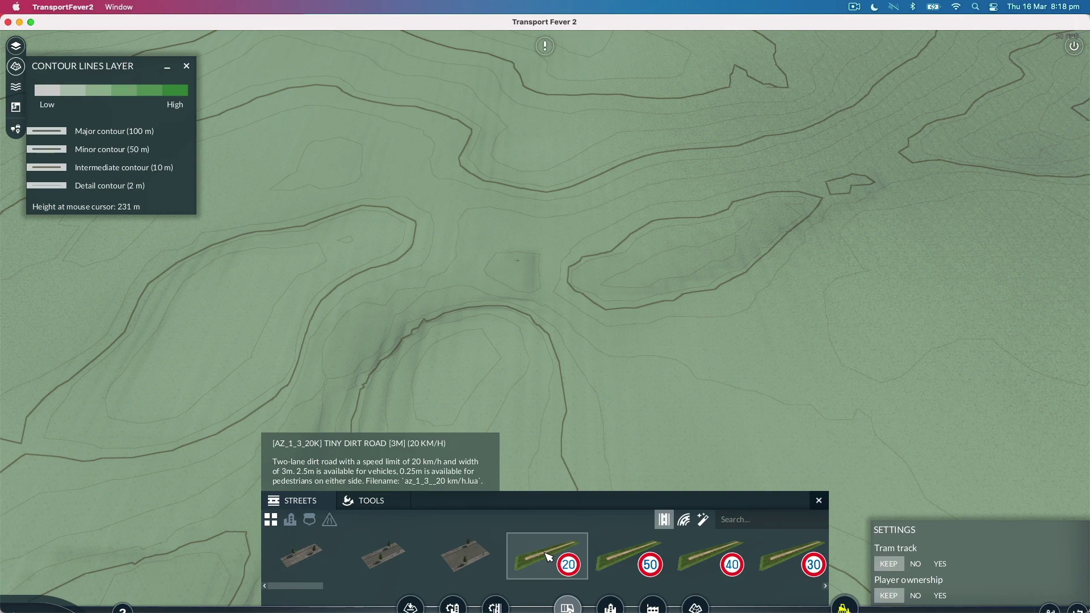
scroll(558, 261, "up", 4)
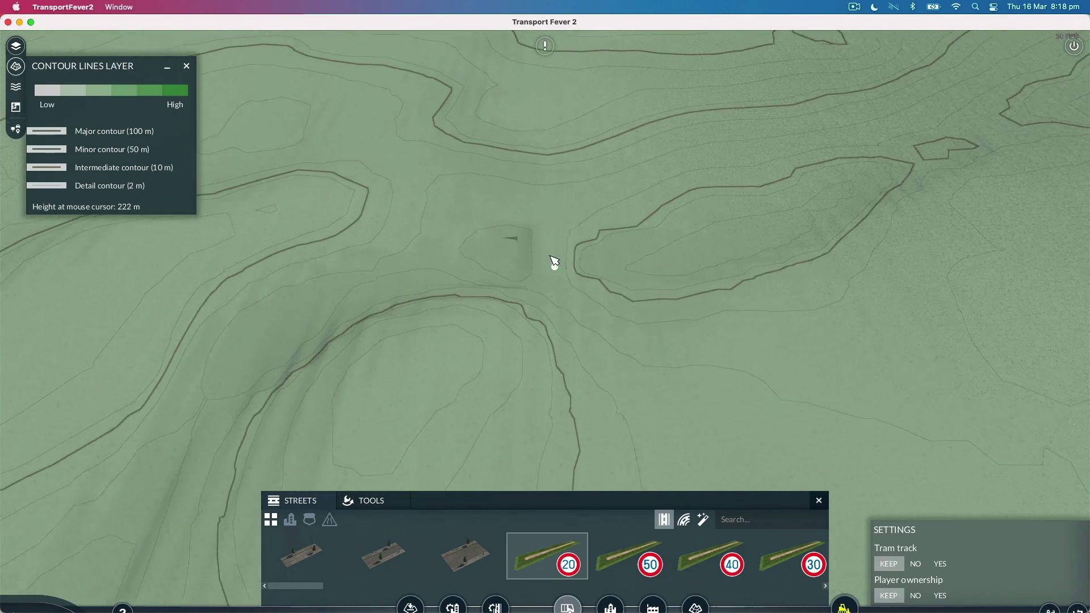
left_click(554, 246)
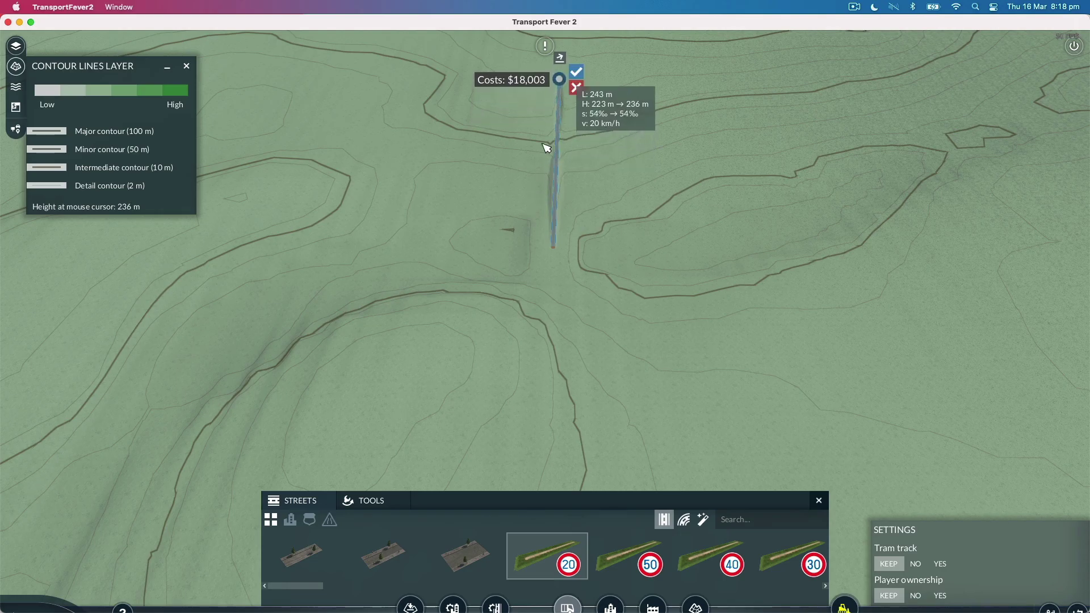
scroll(472, 210, "down", 10)
middle_click_drag(472, 211, 443, 196)
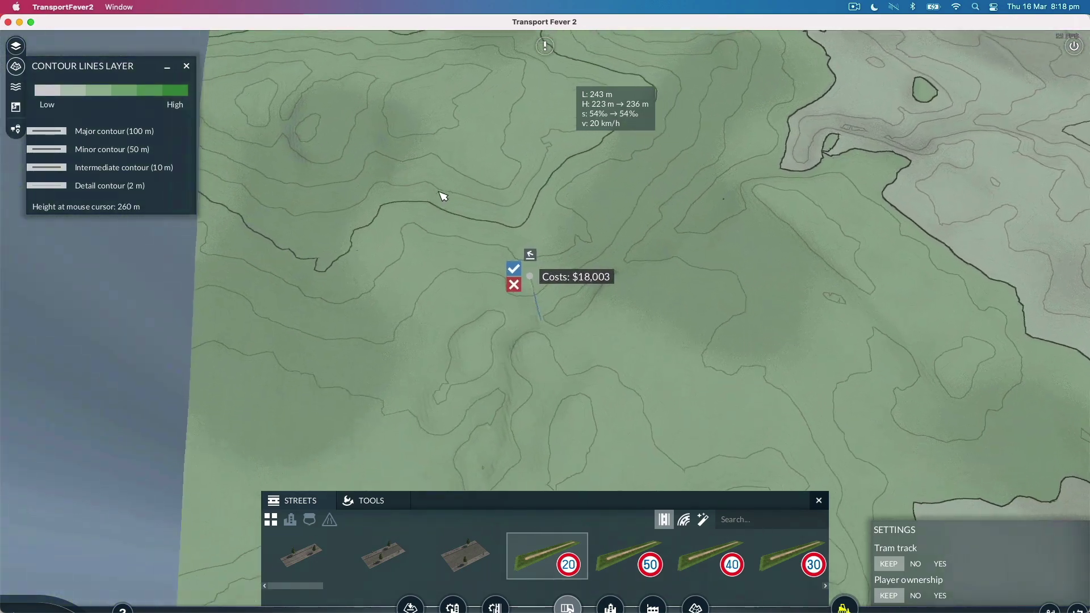
left_click(518, 285)
Switch back to Firefox and compare the lake crossing and its surroundings with the game terrain
scroll(540, 322, "up", 10)
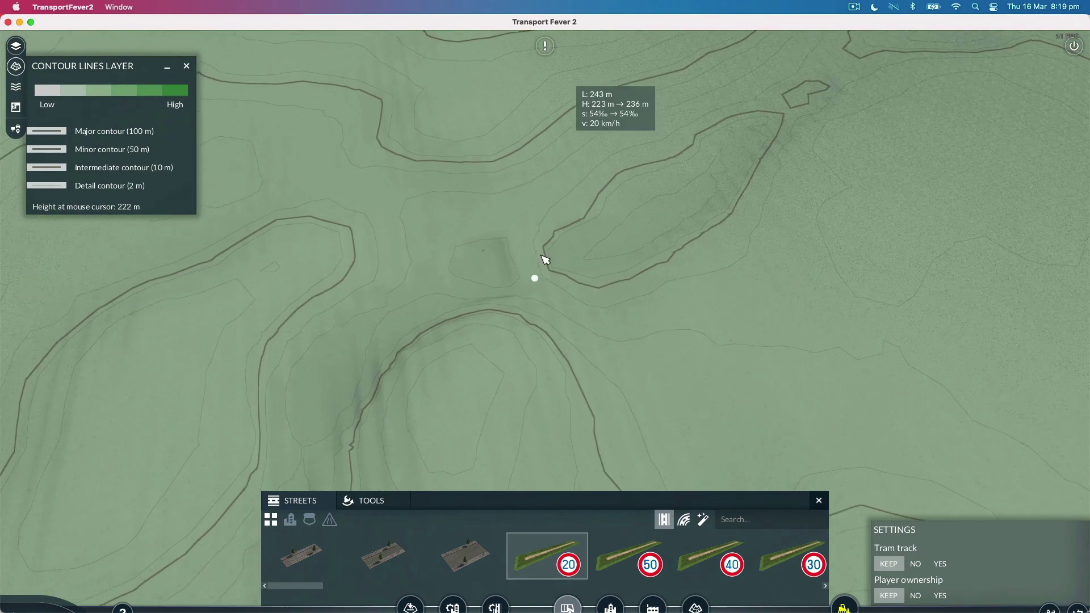
mouse_move(454, 597)
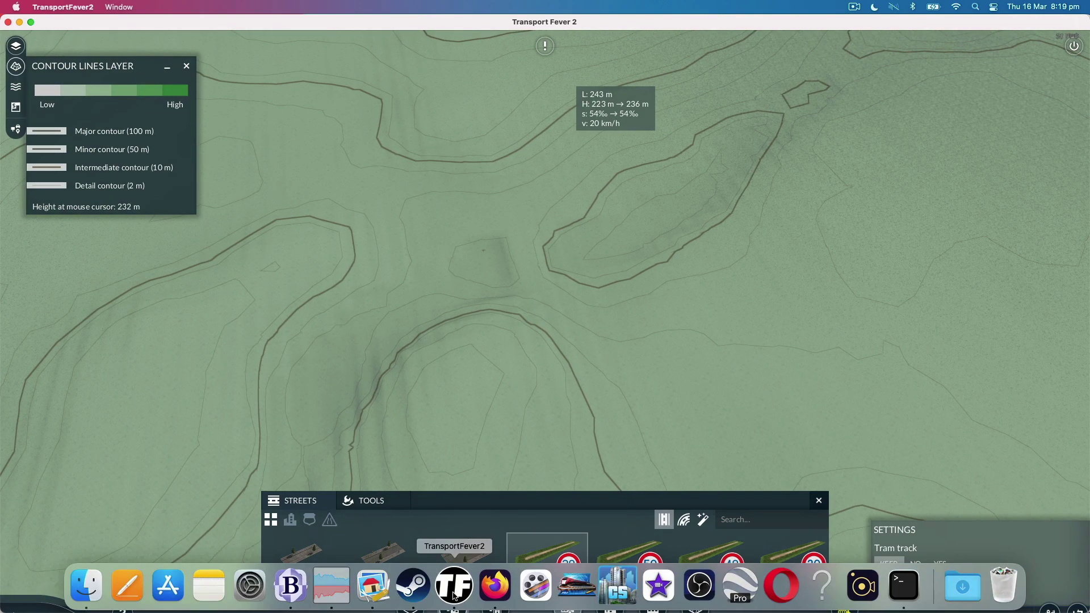
left_click(491, 594)
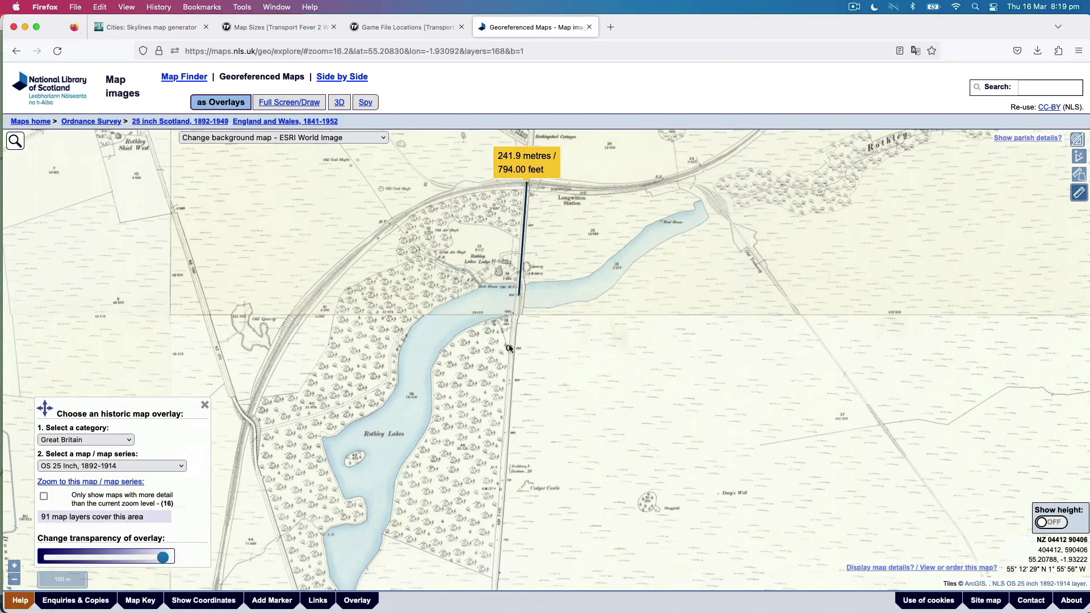
scroll(509, 346, "down", 2)
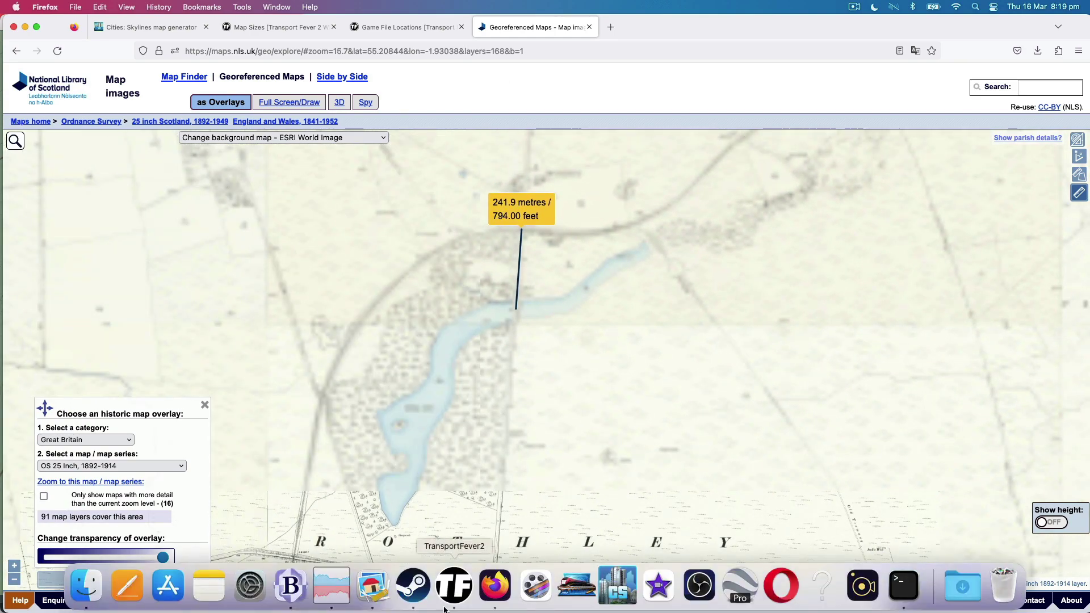
Switch to Transport Fever 2 and build a trial 20 km/h dirt road about 241 m long north from the lake crossing
left_click(449, 596)
scroll(518, 337, "up", 3)
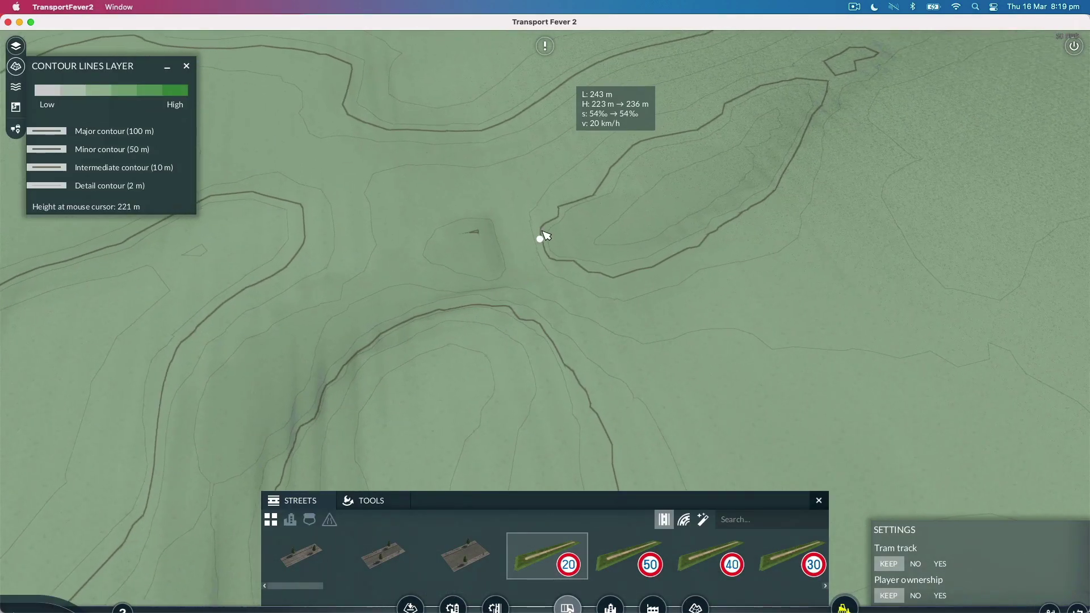
left_click_drag(527, 251, 530, 64)
scroll(579, 197, "up", 2)
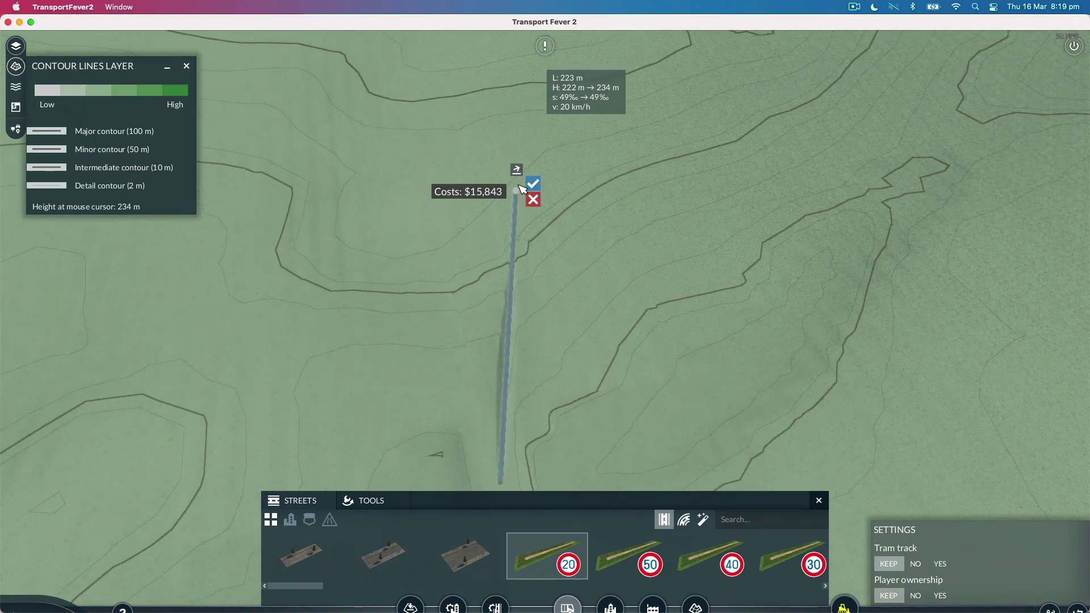
mouse_move(519, 186)
left_mouse_down()
mouse_move(519, 155)
mouse_move(512, 177)
left_mouse_up()
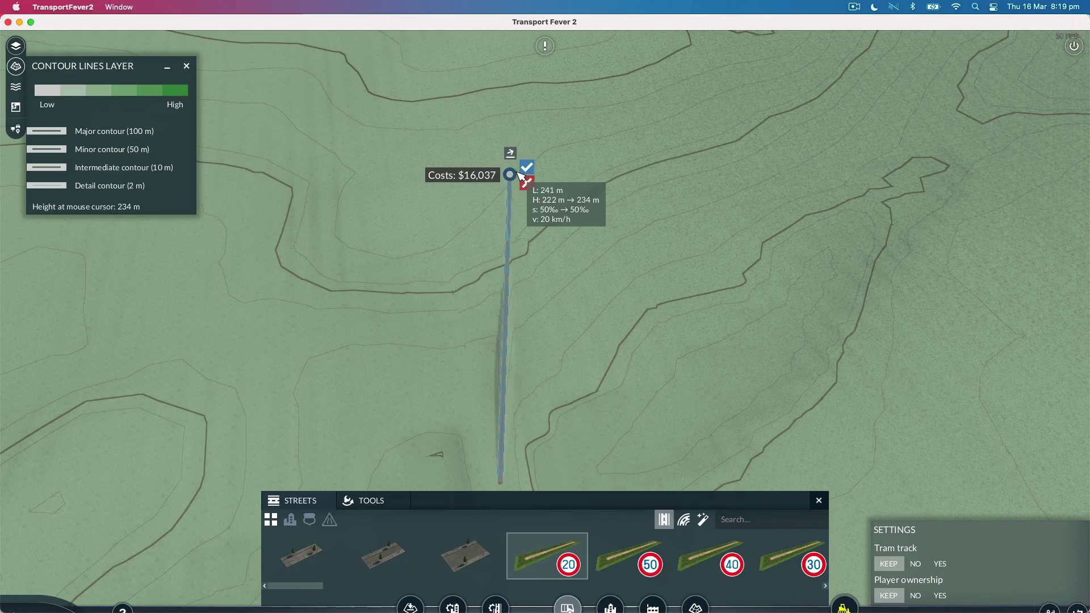
scroll(530, 358, "down", 5)
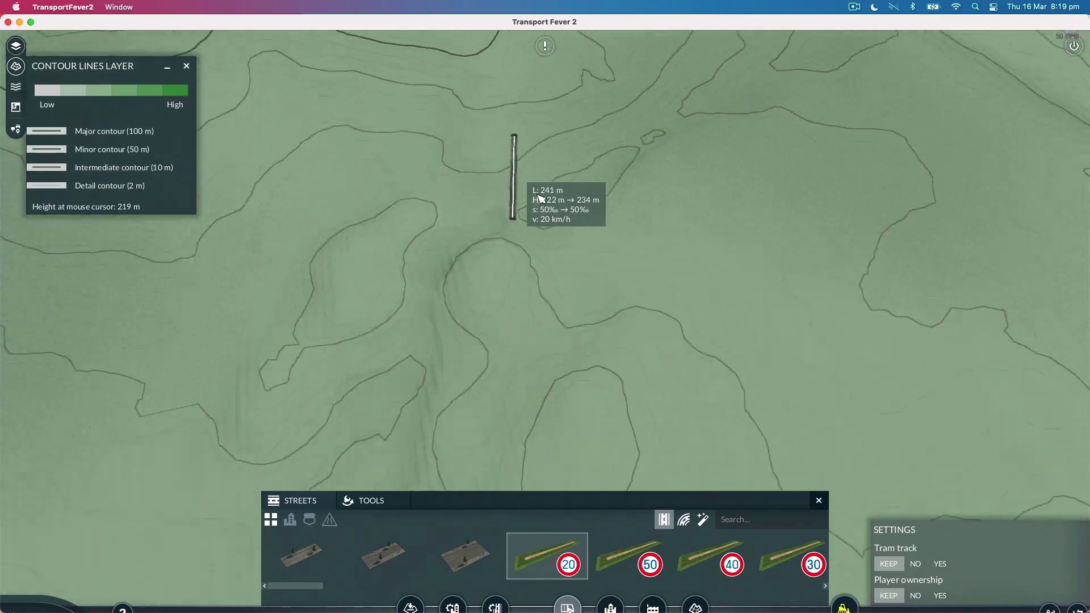
scroll(523, 218, "down", 5)
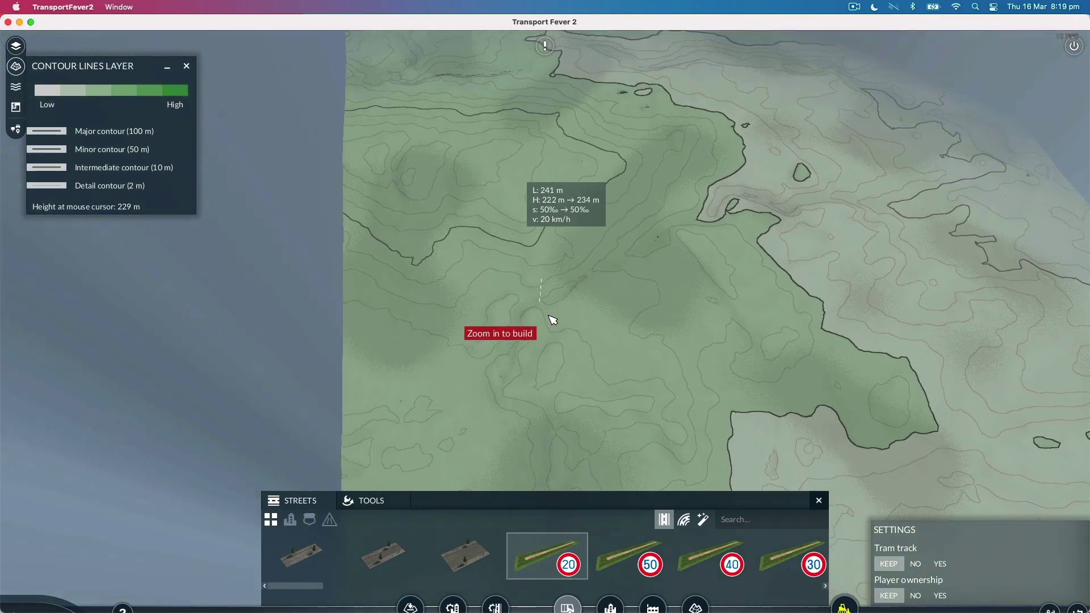
scroll(538, 319, "up", 5)
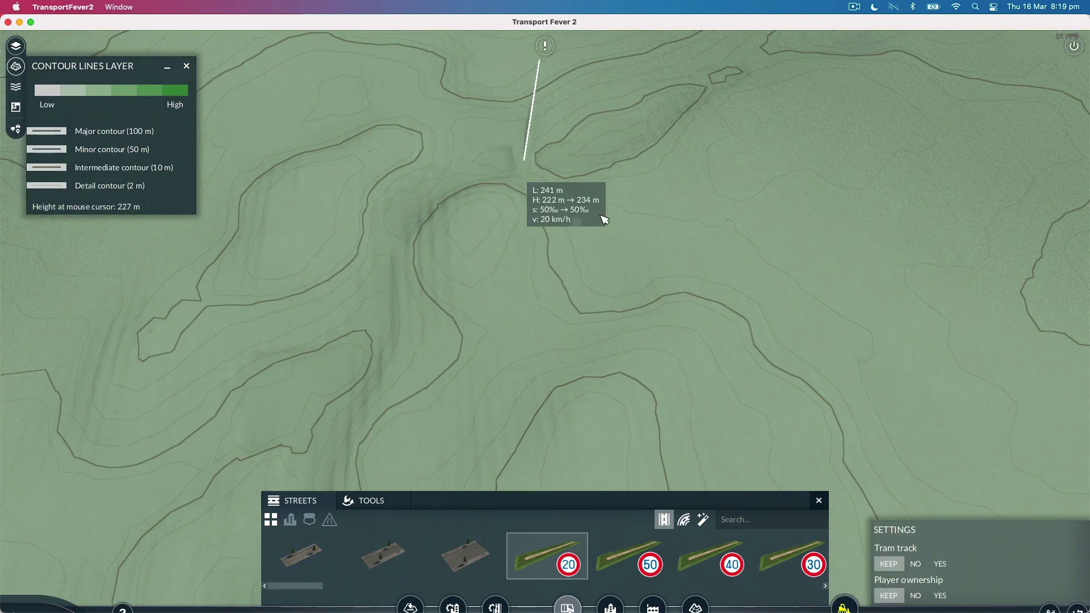
left_click(819, 502)
Bulldoze the trial dirt road north of the lake crossing and restore the contour lines layer
scroll(535, 292, "down", 3)
scroll(543, 303, "up", 5)
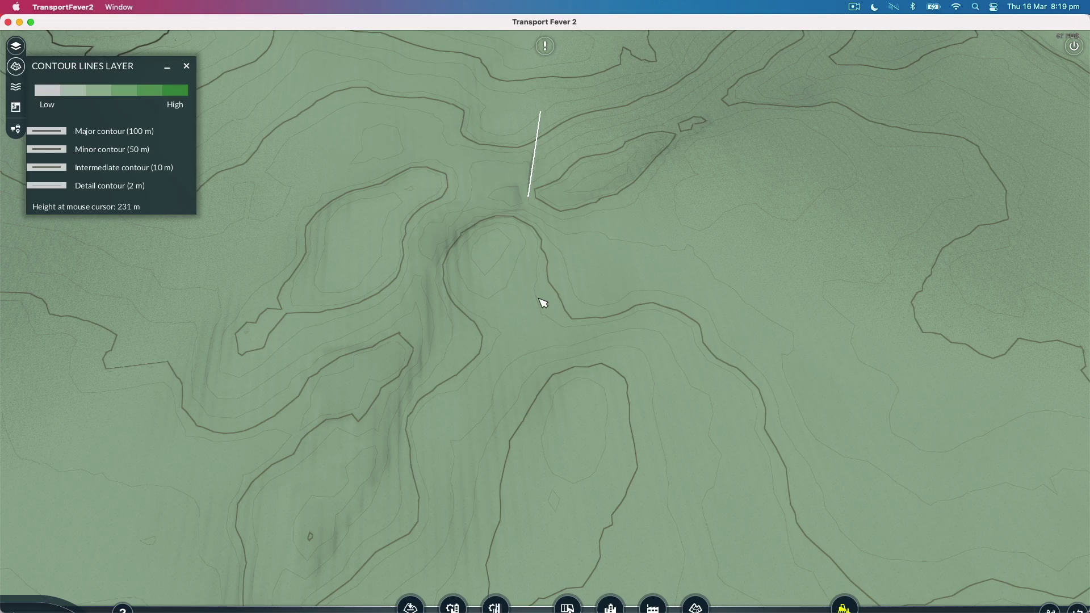
scroll(543, 303, "up", 2)
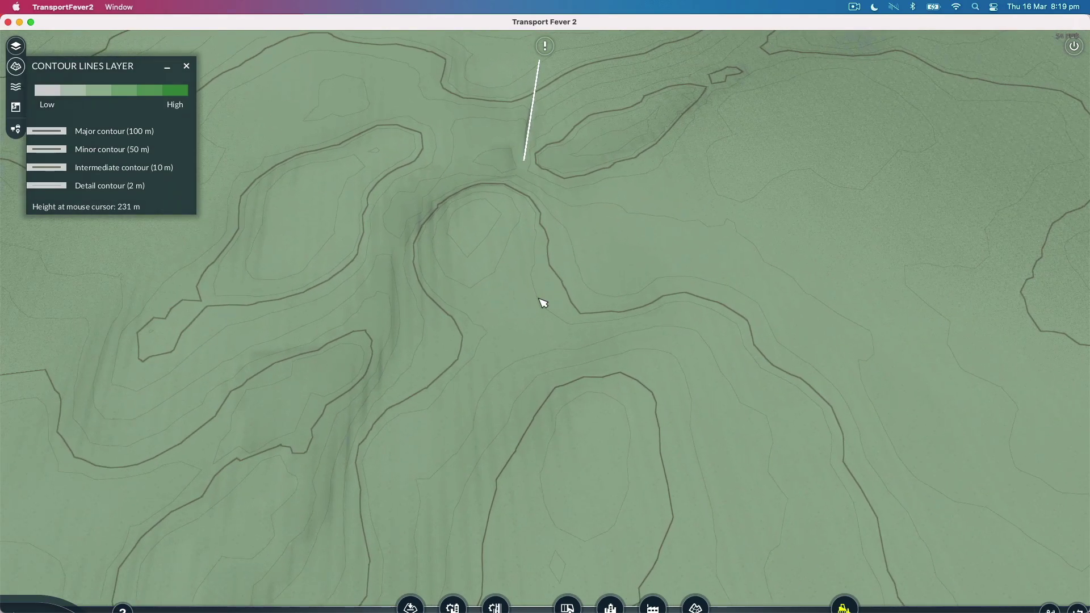
scroll(543, 301, "down", 3)
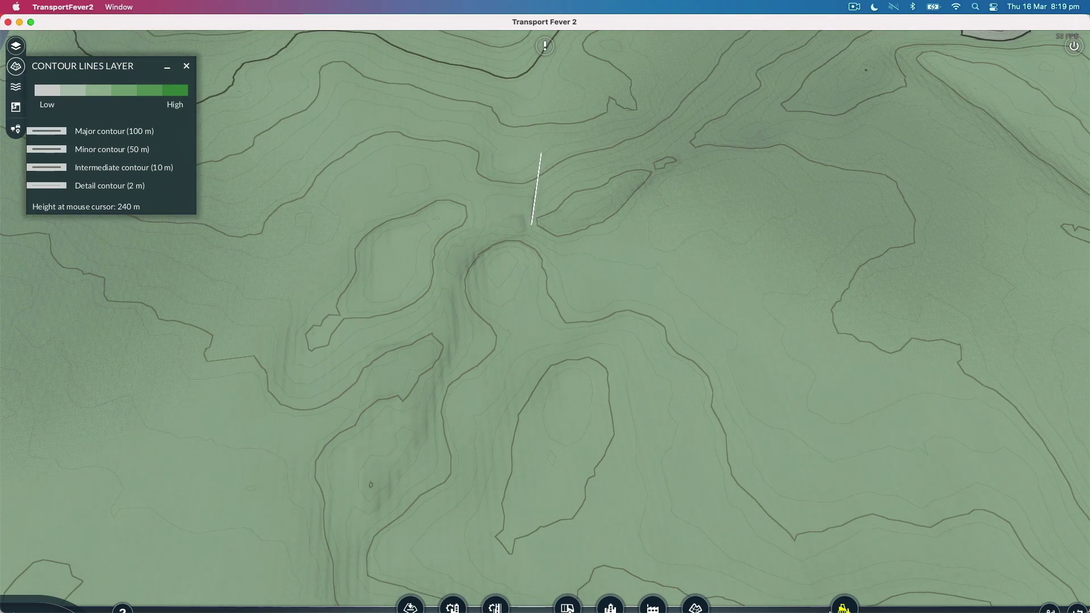
left_click(843, 607)
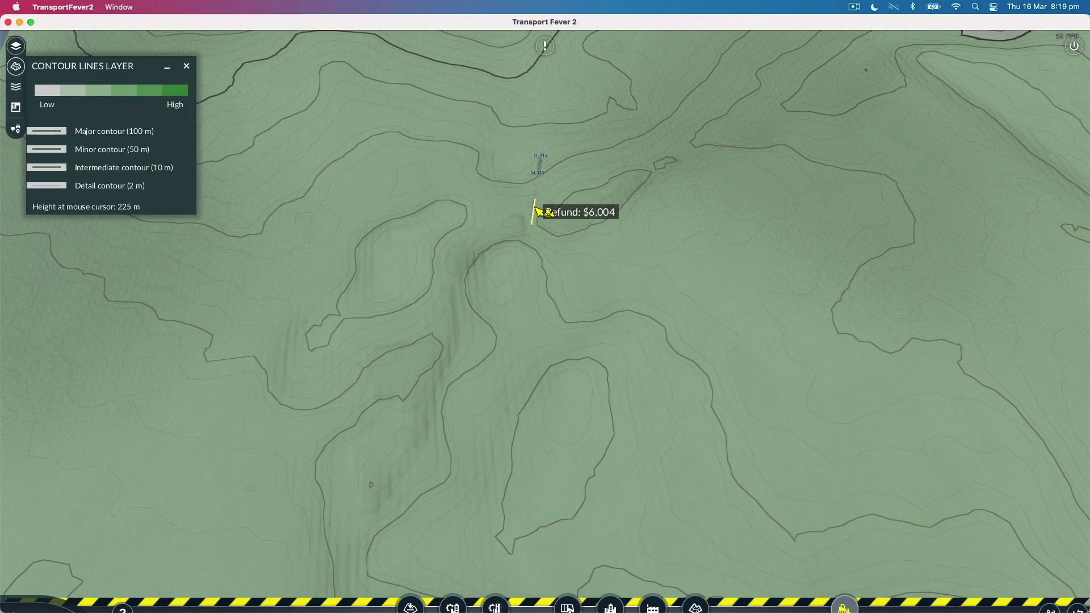
left_click(186, 66)
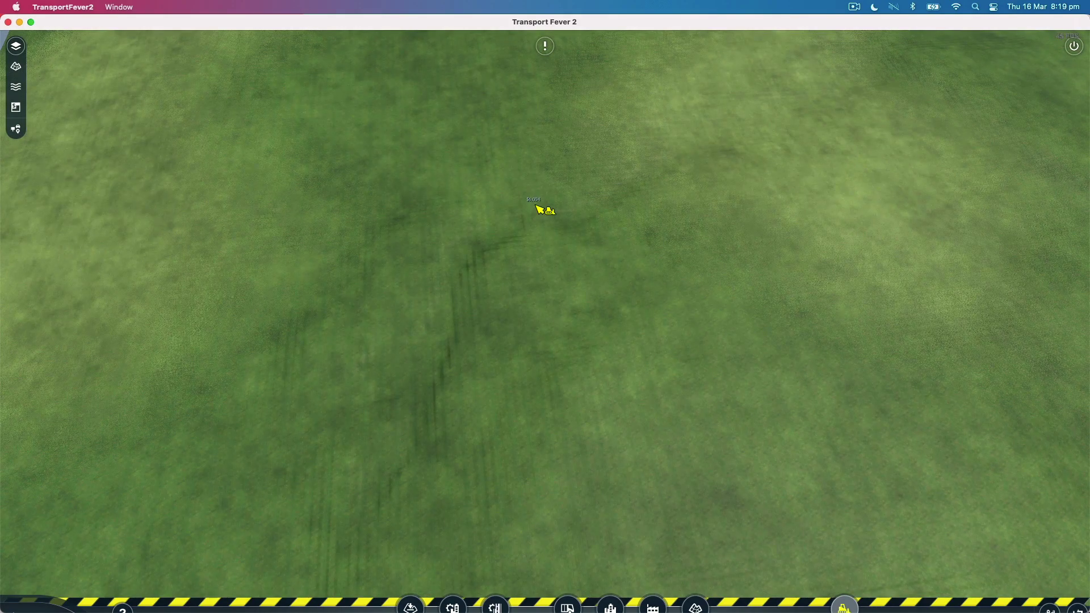
middle_click_drag(541, 212, 551, 301)
key("c")
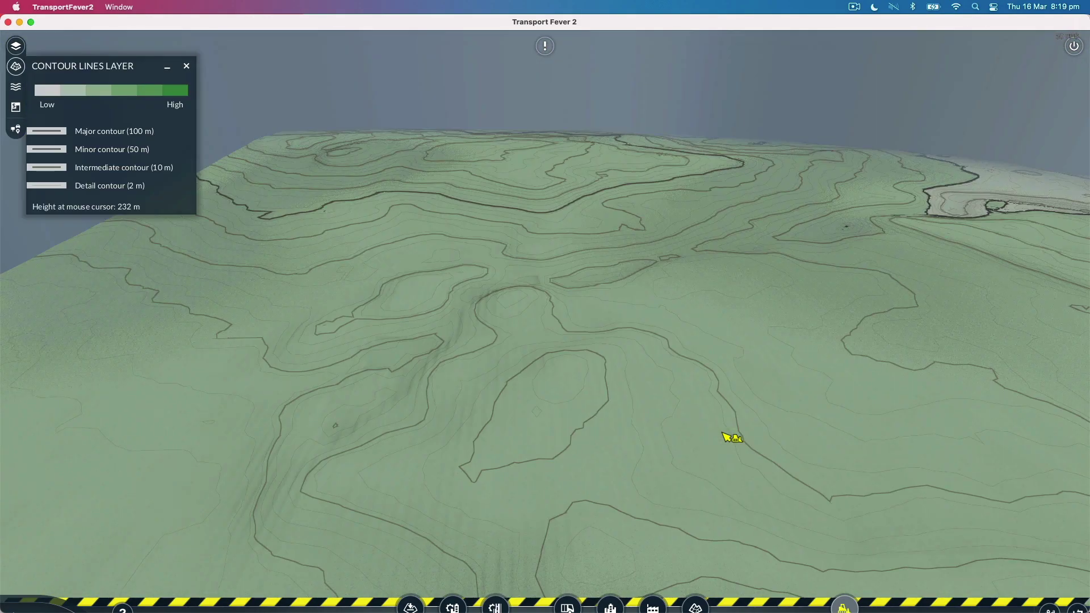
Examine the contoured terrain from the Rothley Lakes site across the hills to the river valley near the map's far end
scroll(812, 166, "down", 10)
middle_click_drag(759, 230, 752, 197)
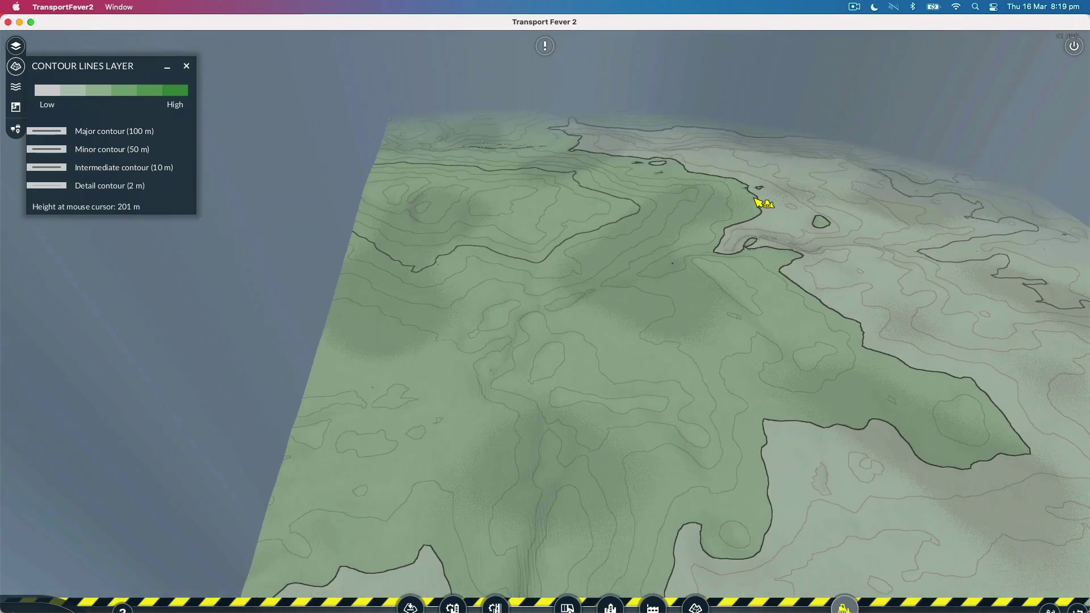
middle_click_drag(654, 318, 657, 351)
key("w")
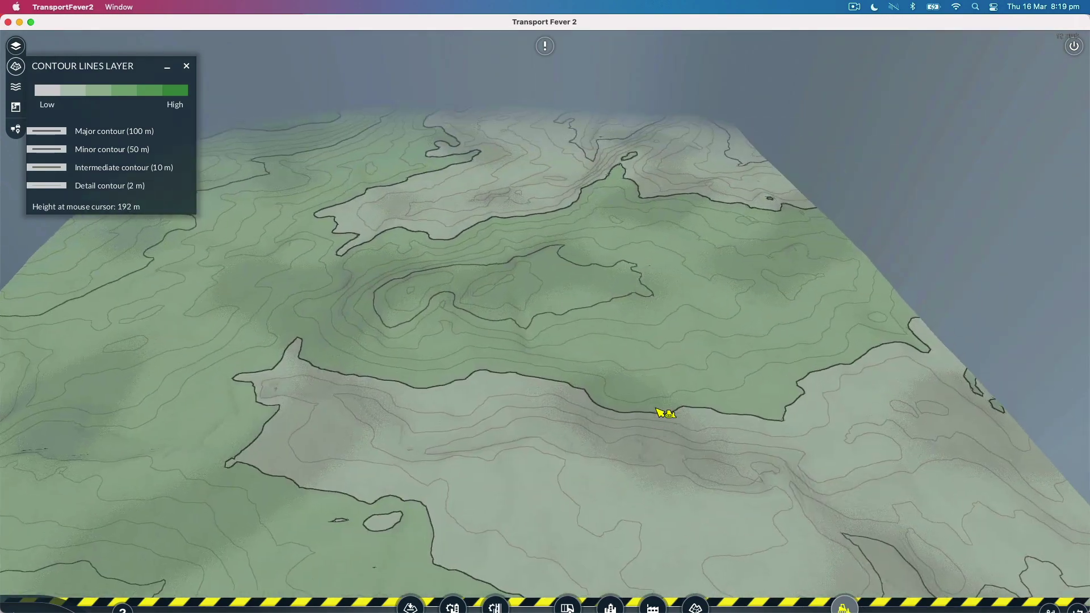
left_click_drag(680, 226, 771, 415)
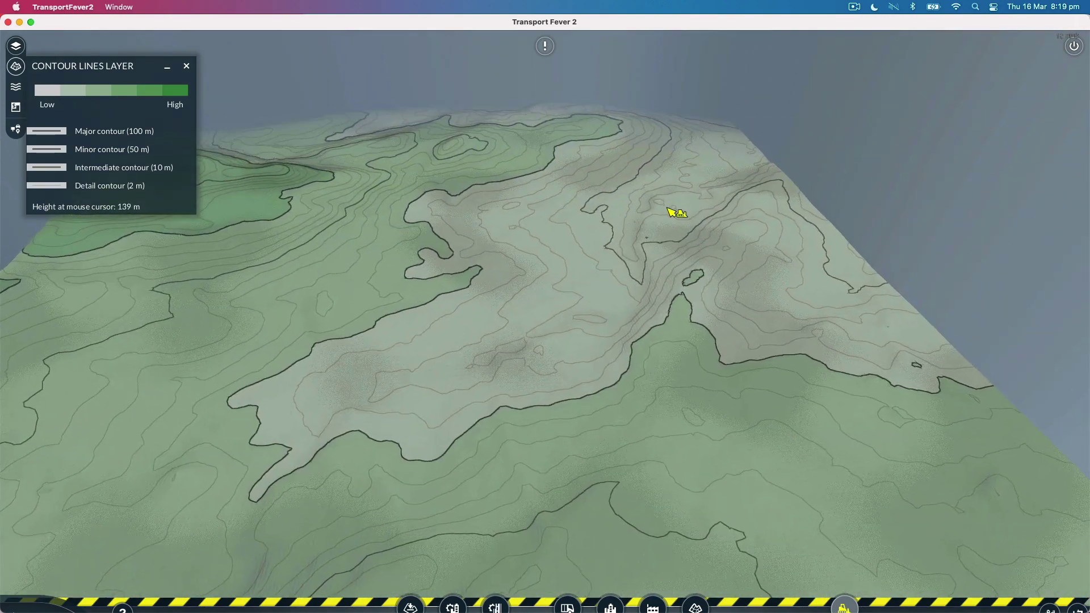
left_click_drag(669, 216, 724, 548)
left_click_drag(576, 218, 800, 522)
middle_click_drag(692, 340, 734, 302)
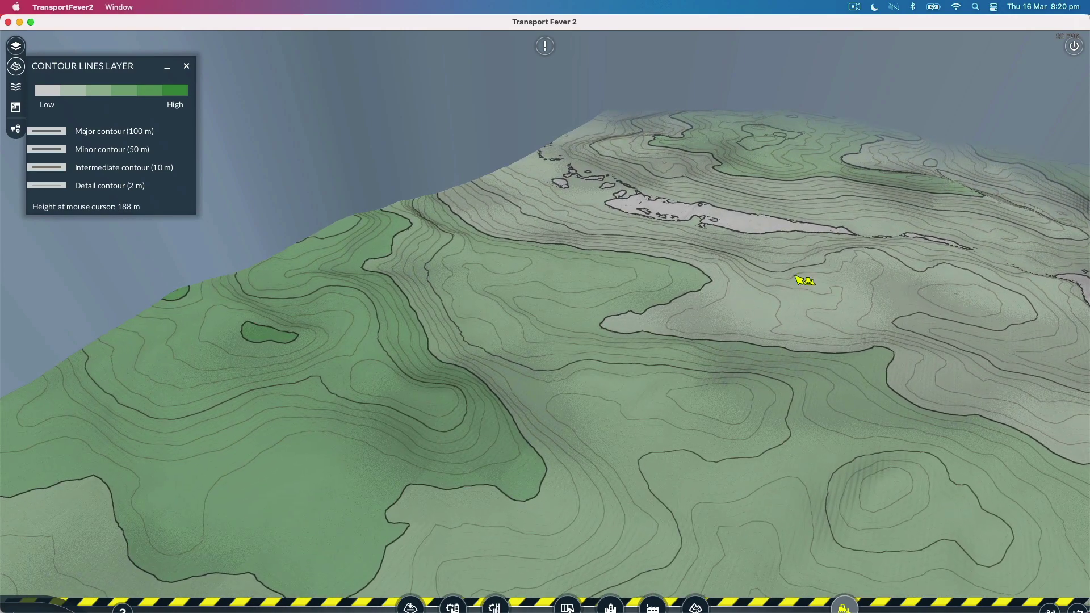
middle_click_drag(499, 154, 606, 254)
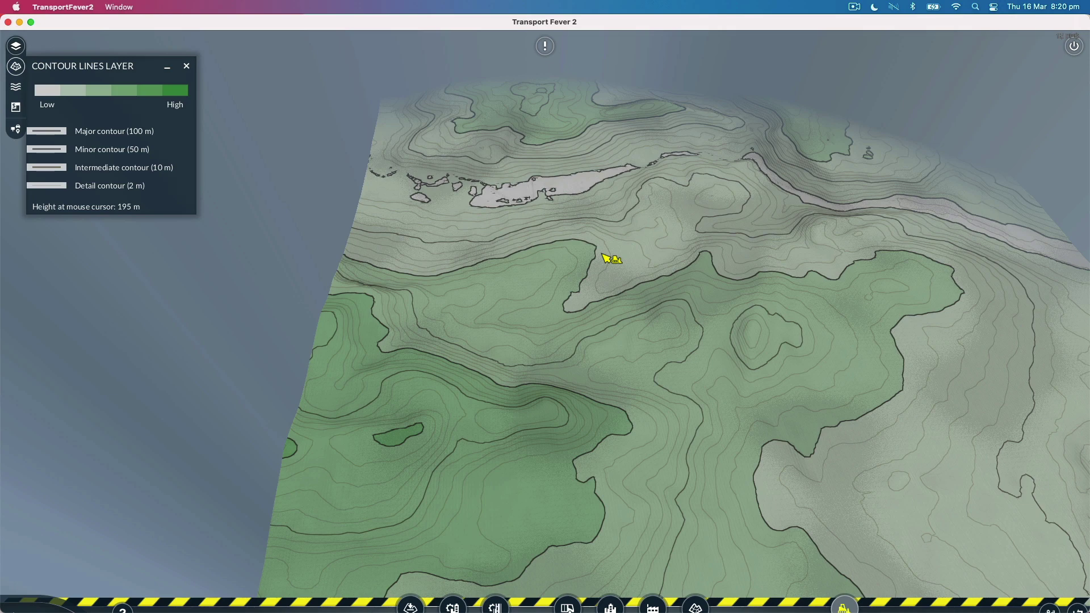
right_click_drag(702, 188, 657, 387)
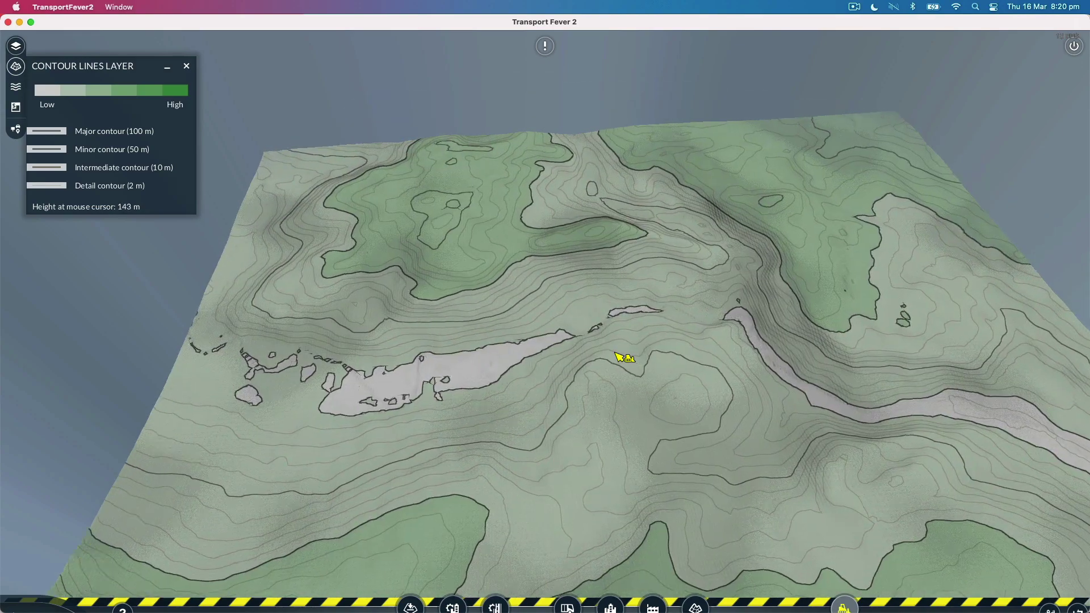
Inspect the low ground along the valley floor and its scattered 100 m contour patches out to the map edge
scroll(611, 352, "up", 10)
right_click_drag(494, 414, 743, 233)
right_click_drag(469, 359, 724, 273)
scroll(500, 315, "down", 5)
right_click_drag(498, 315, 739, 254)
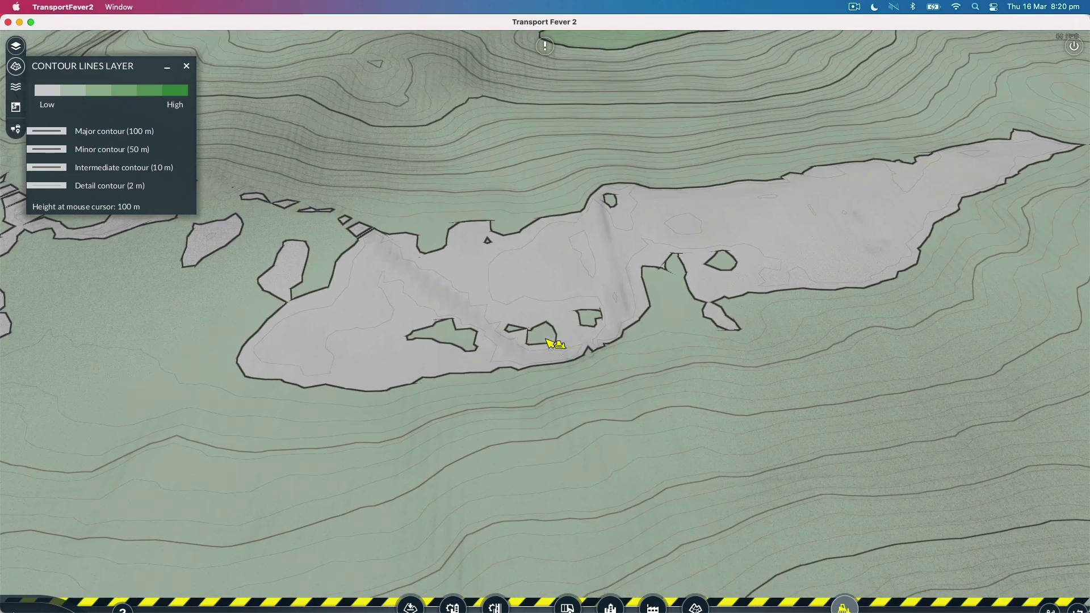
scroll(584, 370, "up", 3)
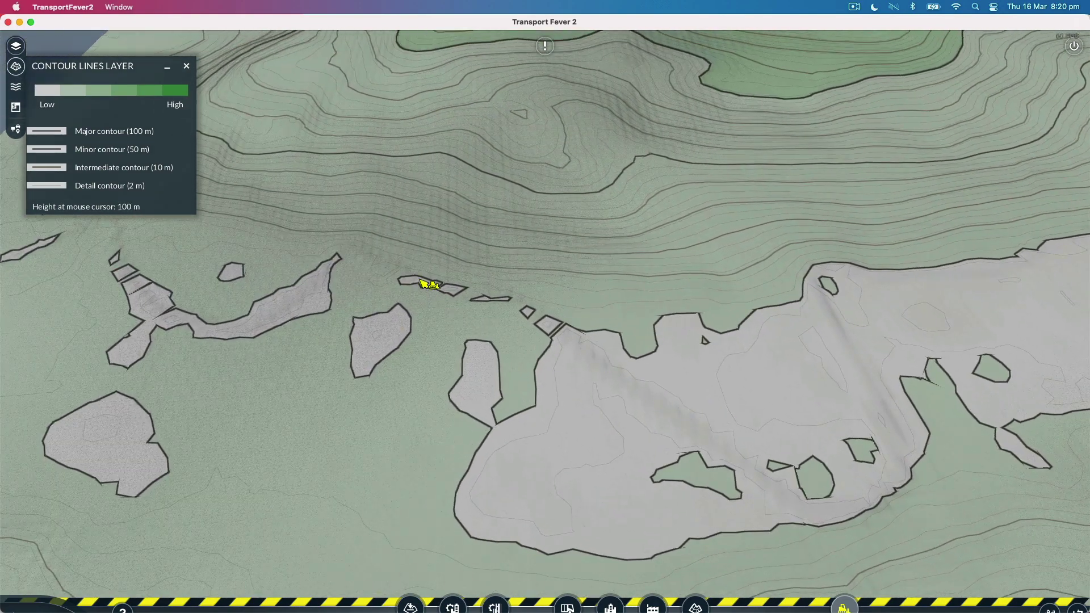
scroll(424, 282, "up", 5)
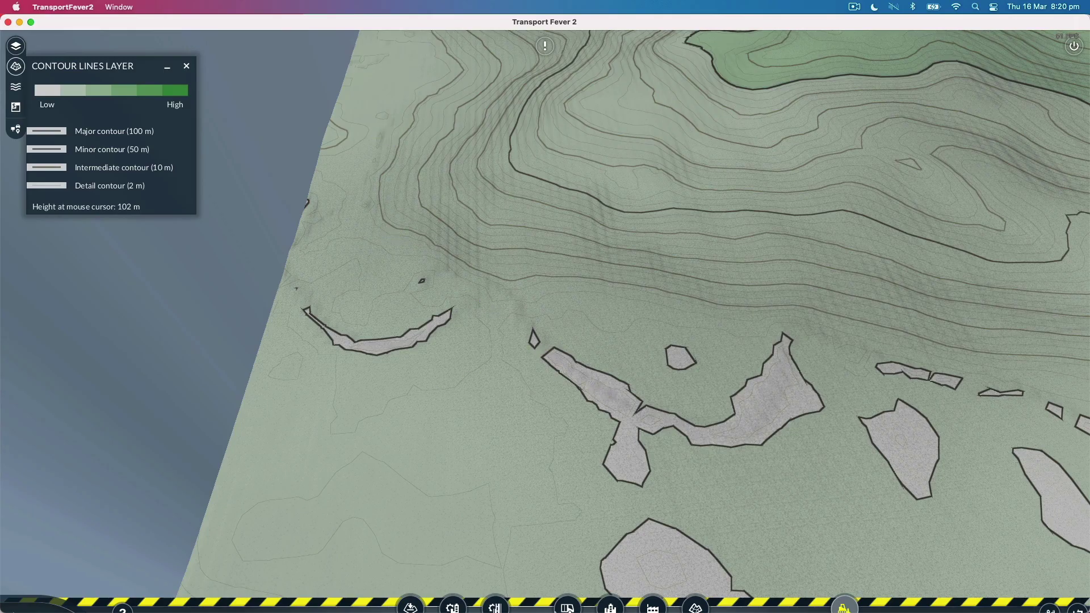
scroll(621, 392, "down", 4)
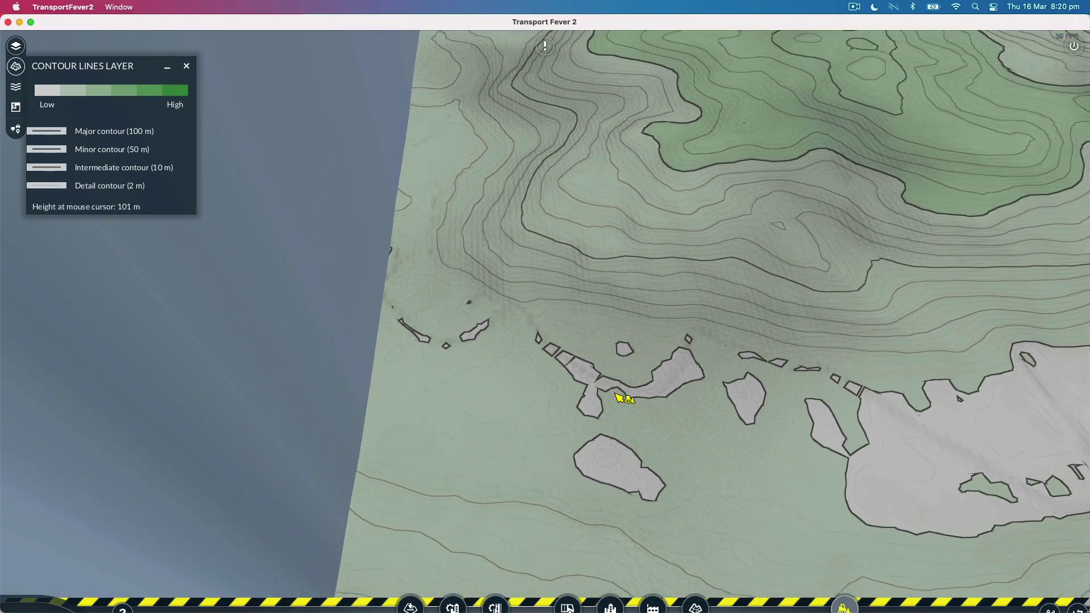
scroll(617, 395, "down", 5)
left_click_drag(764, 353, 456, 334)
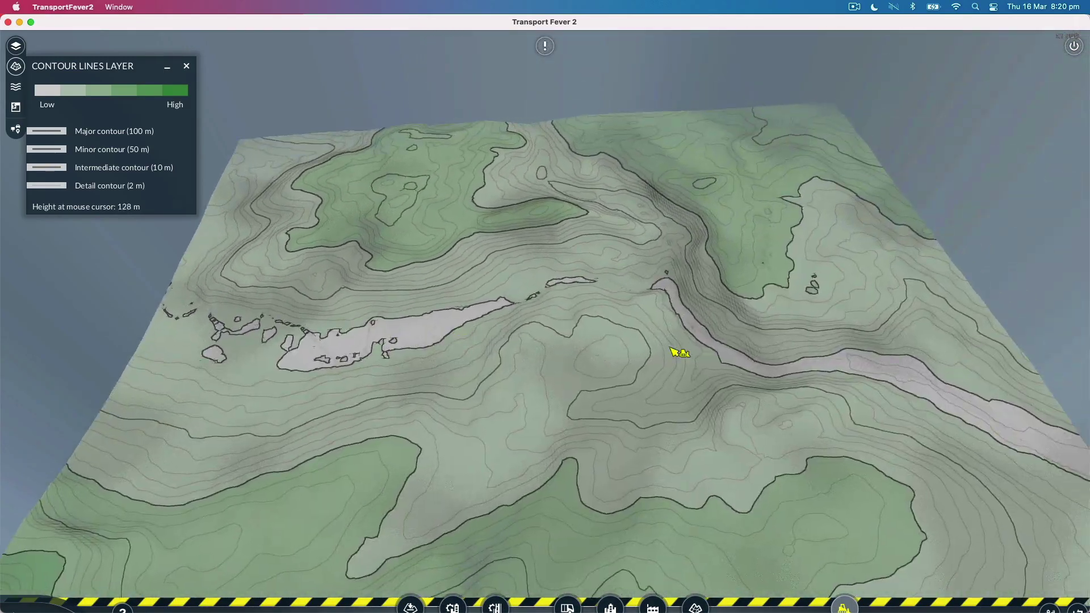
Examine the plateau and small hollows above the steep side of the river valley
middle_click_drag(697, 348, 711, 344)
right_click_drag(707, 349, 548, 320)
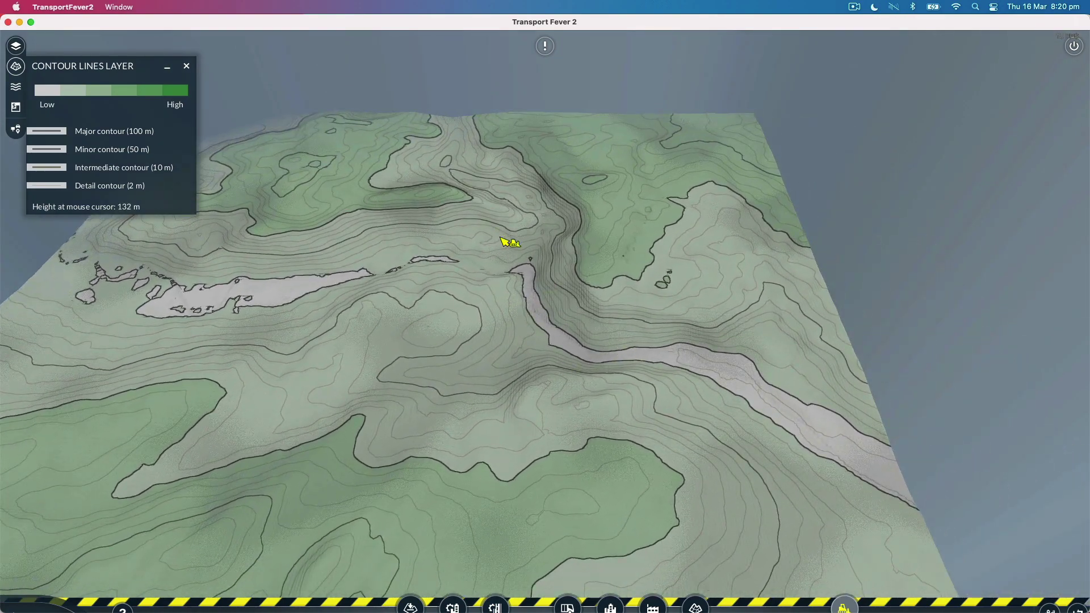
scroll(600, 281, "up", 10)
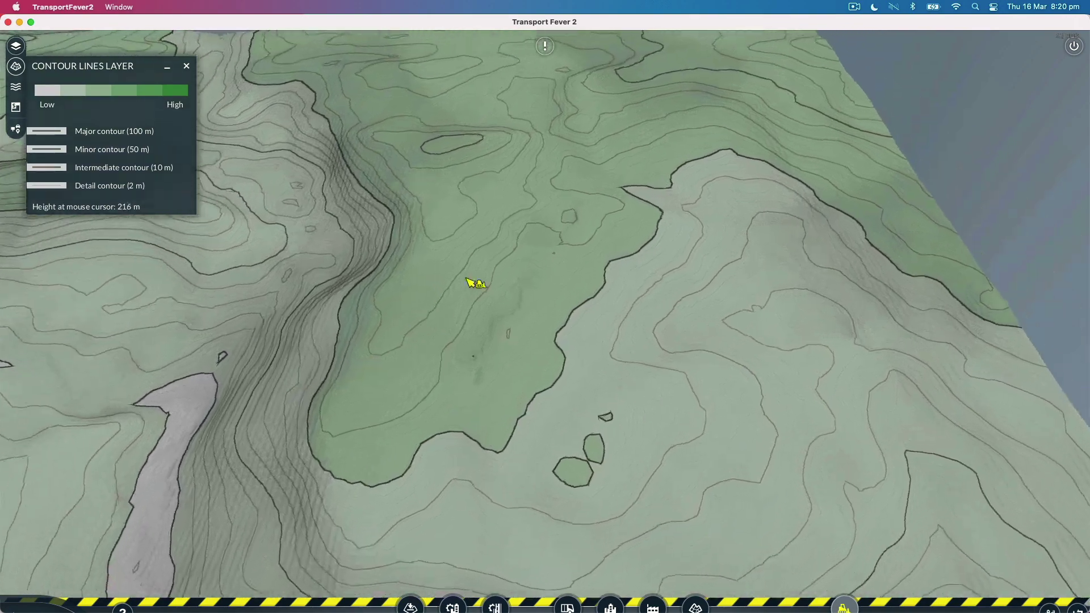
scroll(523, 206, "up", 3)
scroll(596, 273, "up", 4)
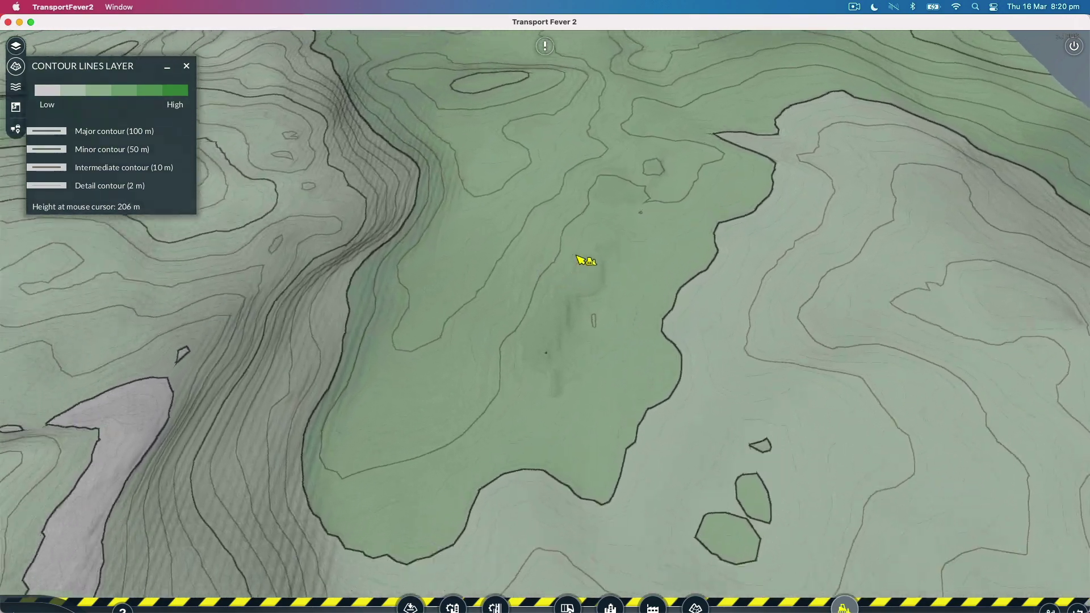
scroll(577, 256, "up", 2)
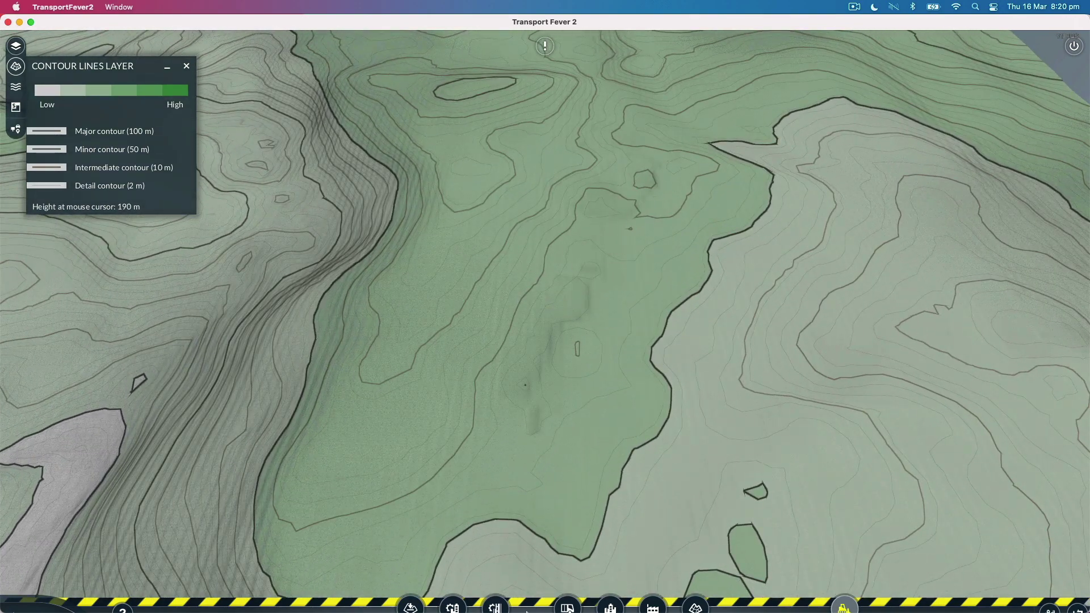
Switch to the NLS map in Firefox and find the lakes east of Rothbury, including Blackburn Lake
mouse_move(508, 610)
left_click(495, 591)
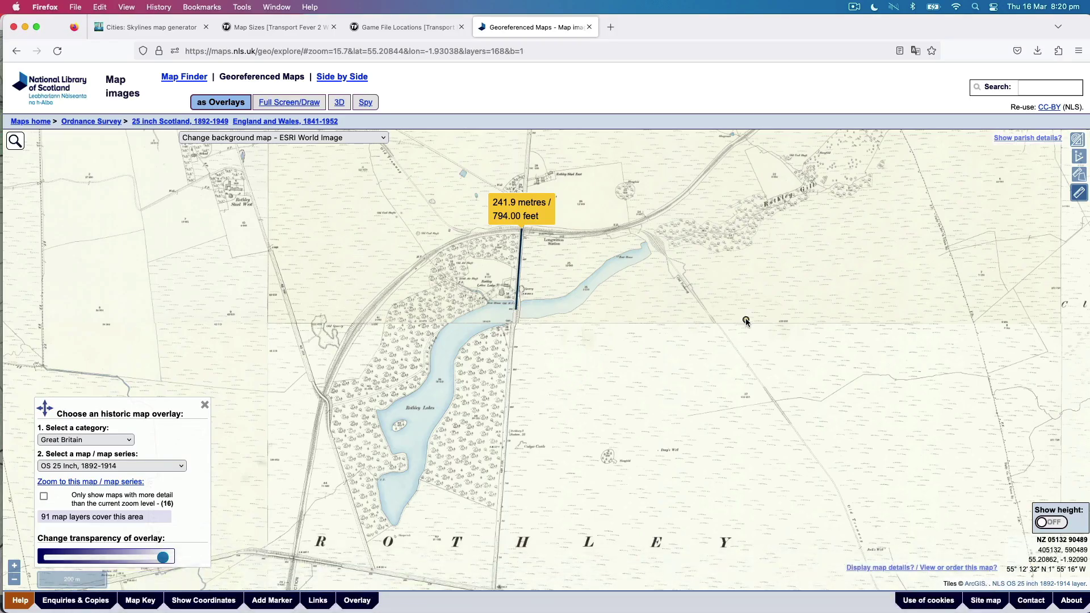
scroll(745, 319, "down", 2)
left_click_drag(400, 267, 647, 391)
scroll(540, 420, "up", 1)
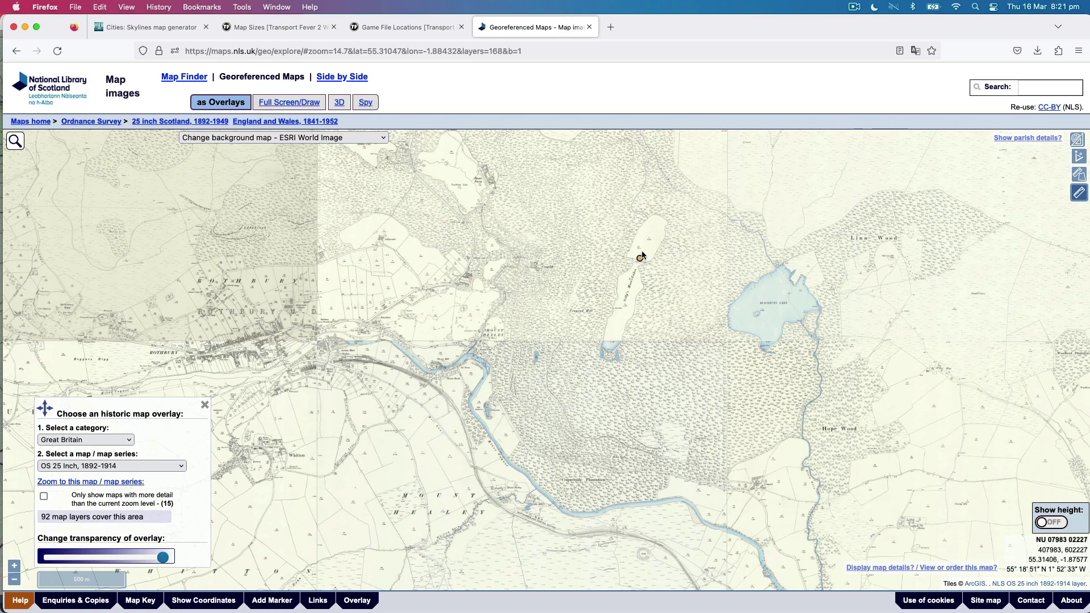
scroll(772, 319, "up", 2)
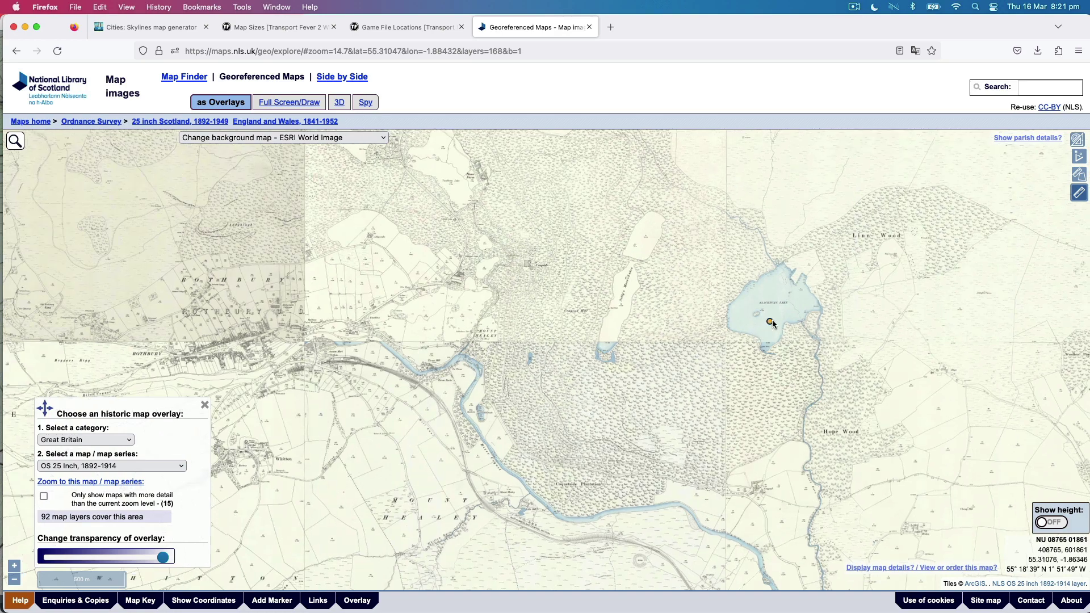
scroll(772, 323, "down", 1)
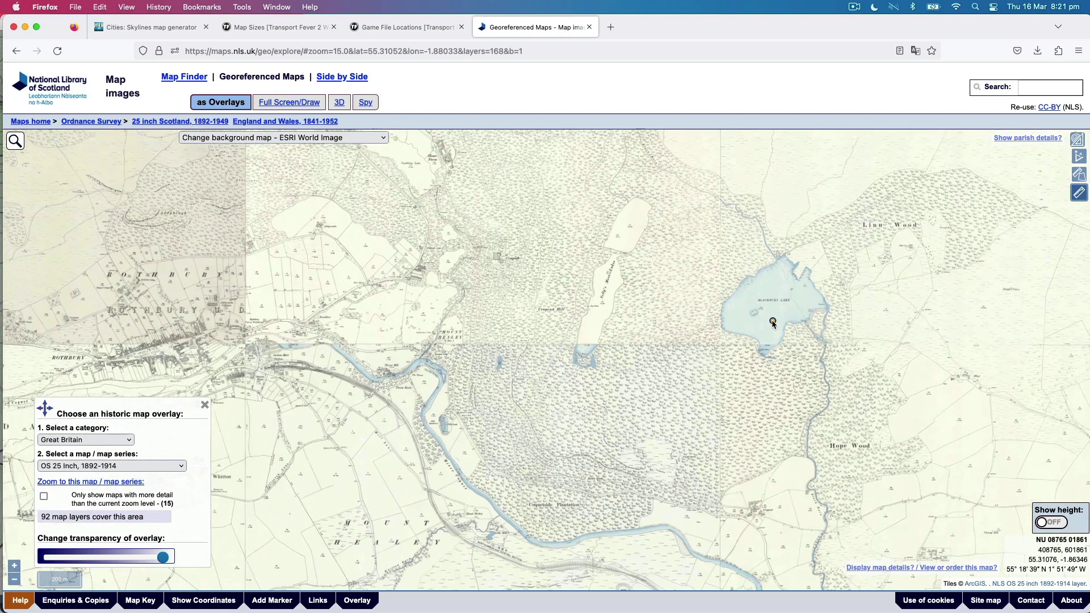
Change the historic overlay to OS 1:25,000, 1937-61 and view the contours and lakes around Cragend Hill
left_click(147, 467)
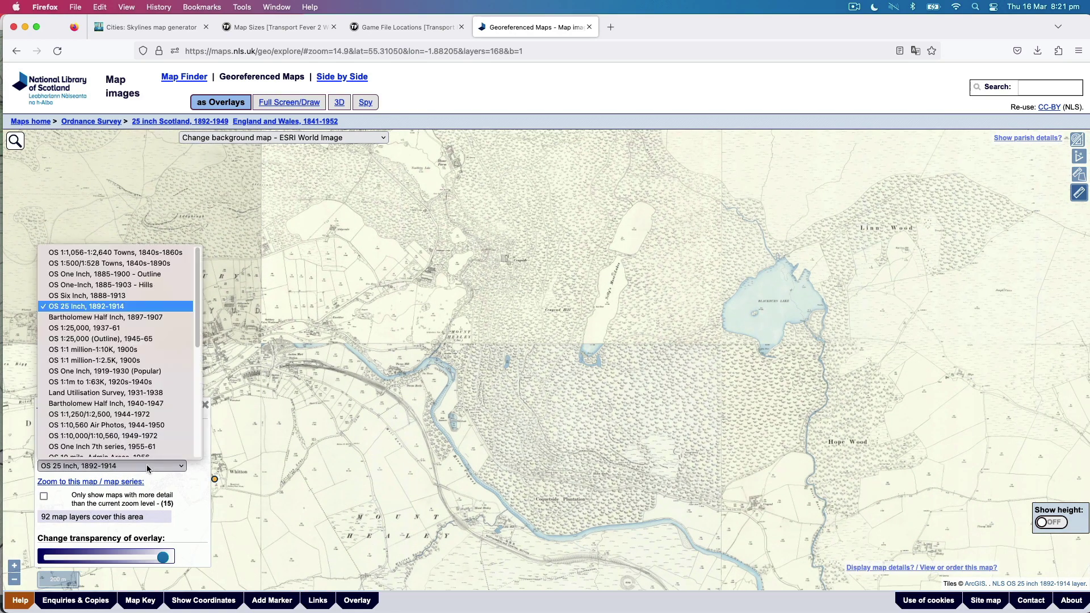
left_click(118, 329)
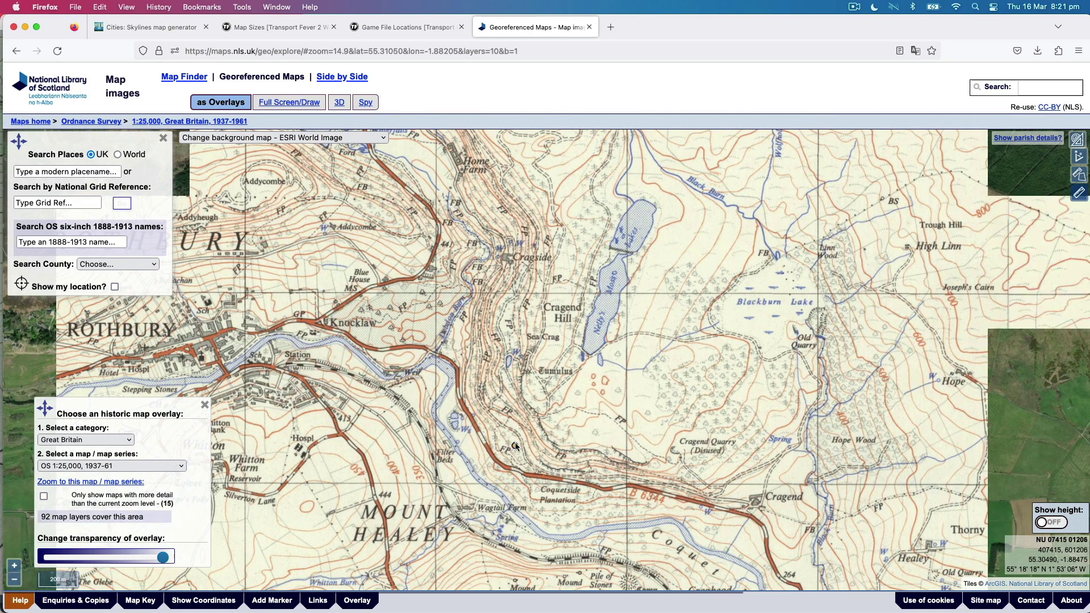
scroll(515, 438, "down", 2)
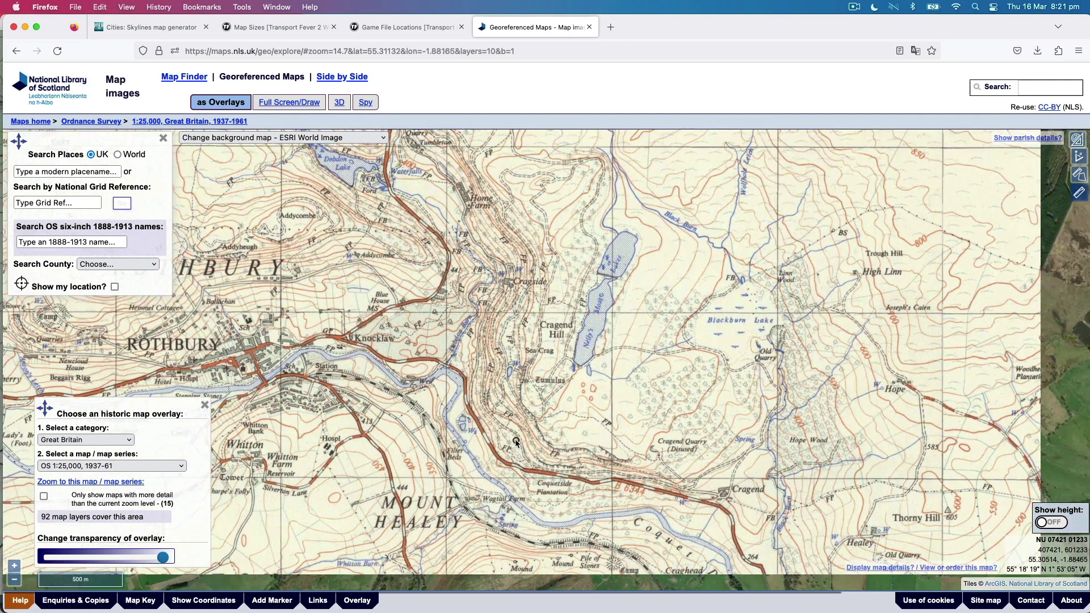
scroll(515, 438, "down", 2)
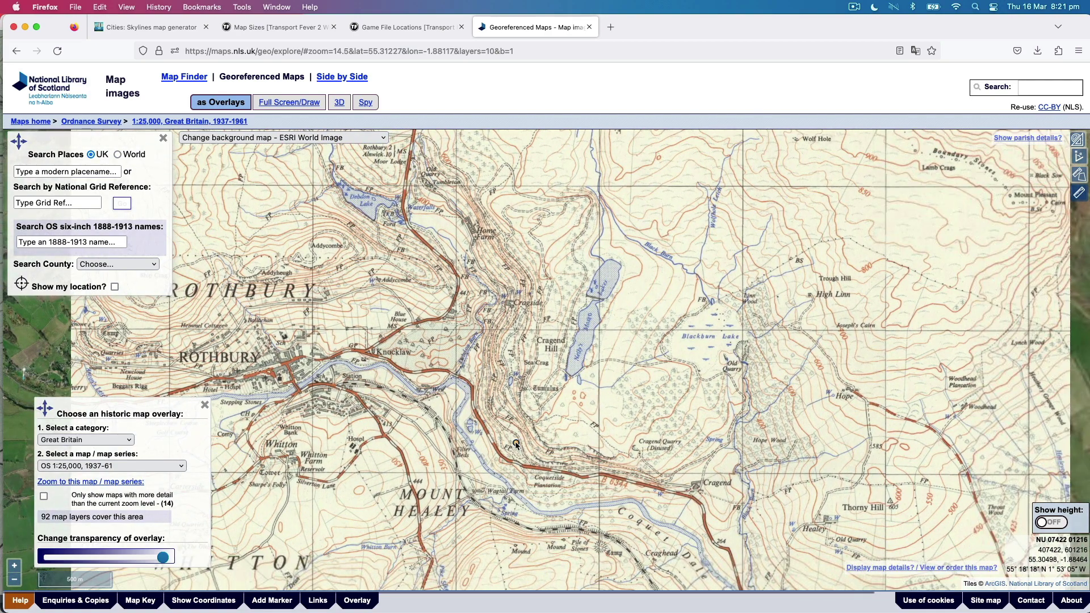
Examine the railway into Rothbury, the River Coquet and the steep slopes around Cragend Hill on the 1937-61 map
scroll(516, 443, "up", 3)
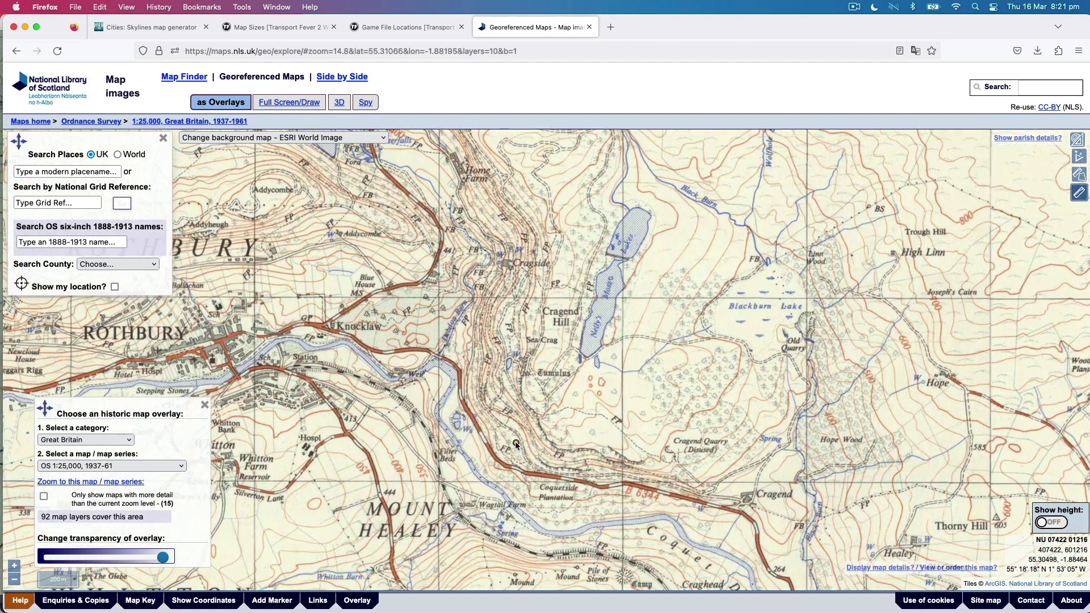
scroll(515, 471, "up", 5)
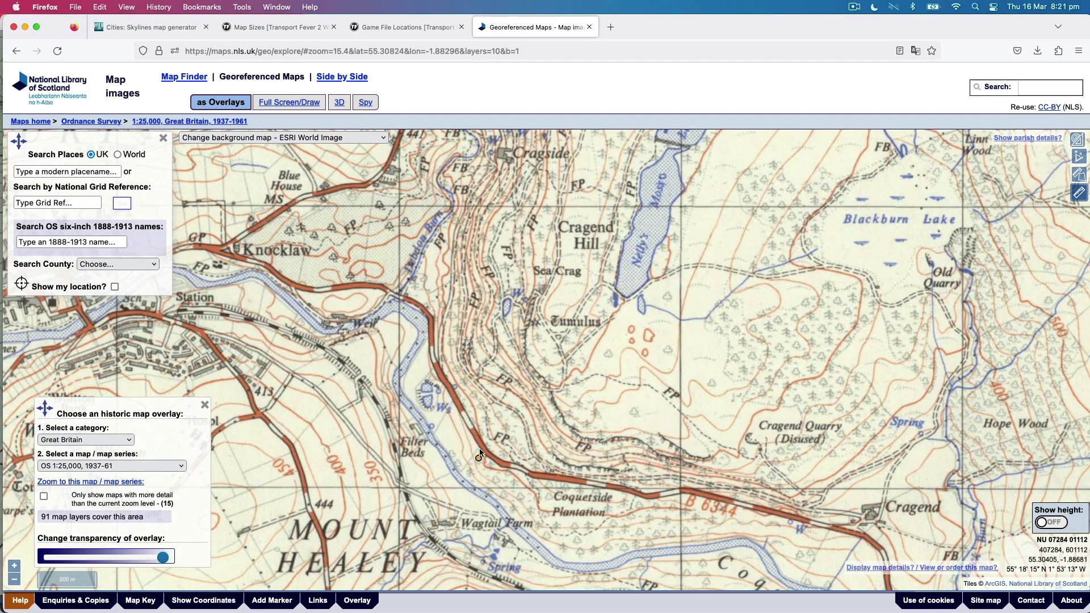
scroll(480, 449, "down", 5)
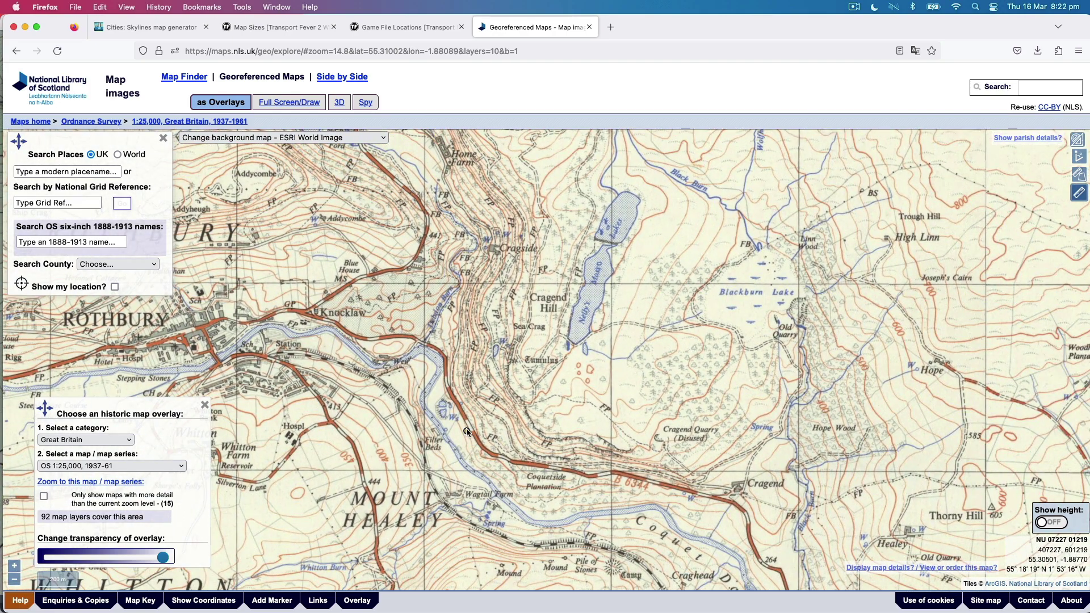
left_click_drag(466, 430, 638, 353)
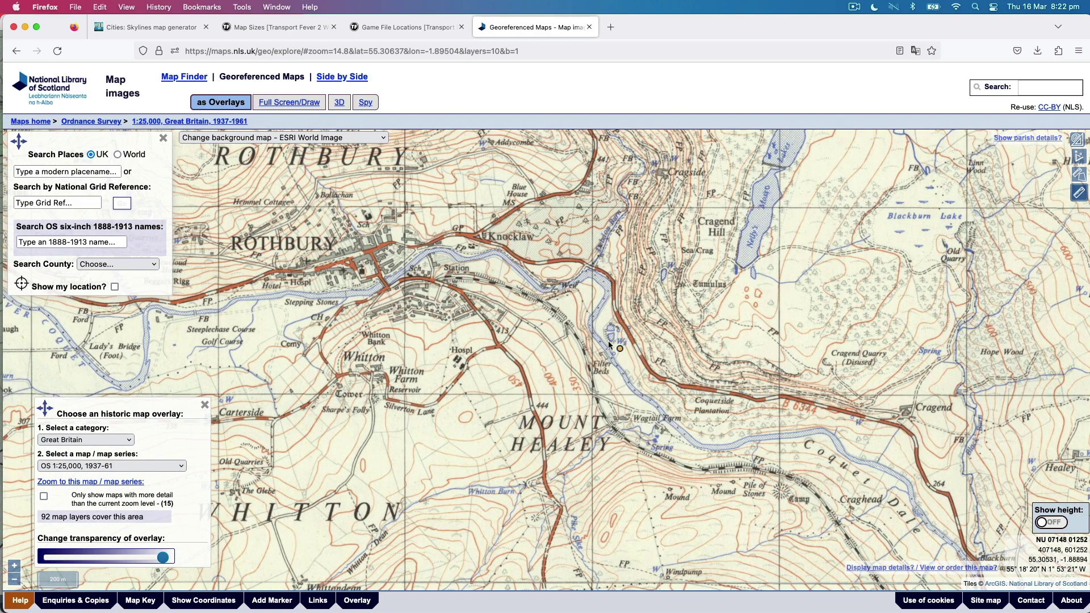
scroll(558, 302, "up", 3)
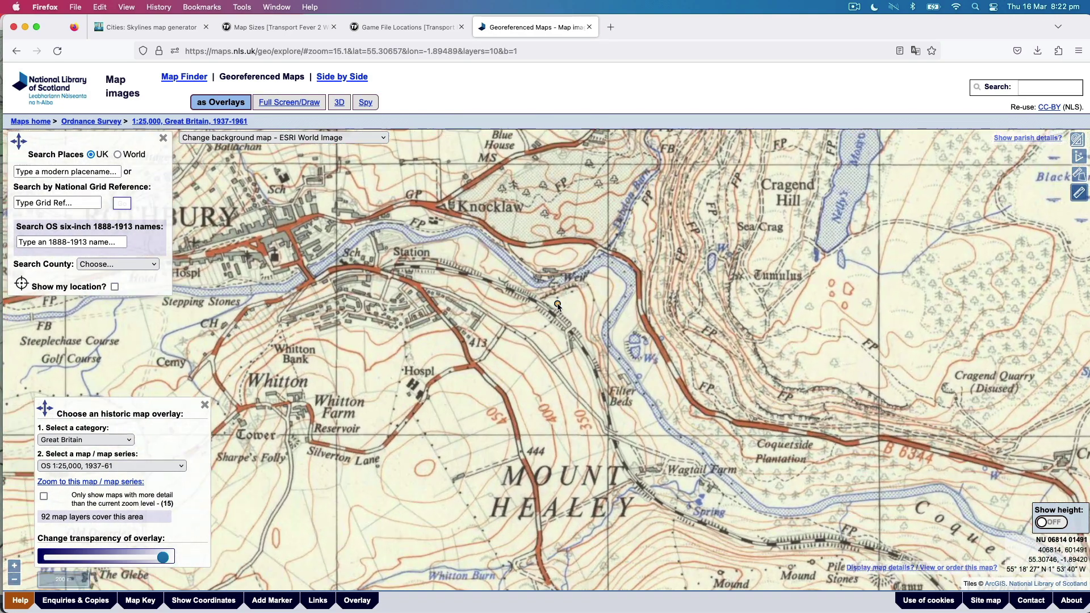
scroll(558, 305, "down", 5)
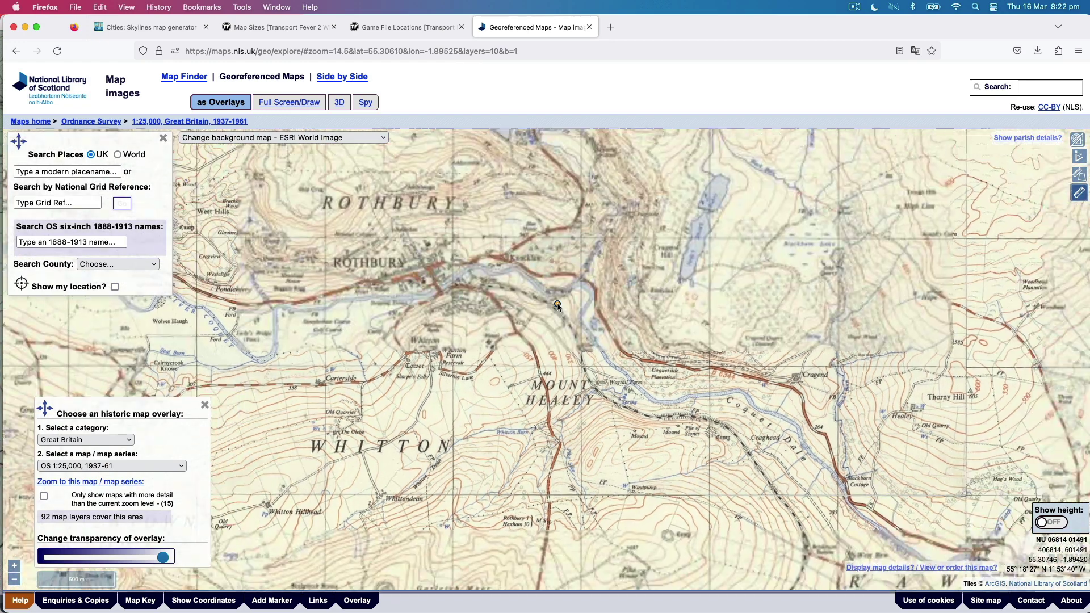
scroll(557, 305, "down", 3)
Switch to Transport Fever 2 and compare the plateau, the lake hollows and the surrounding upland contours with the historic map
mouse_move(449, 575)
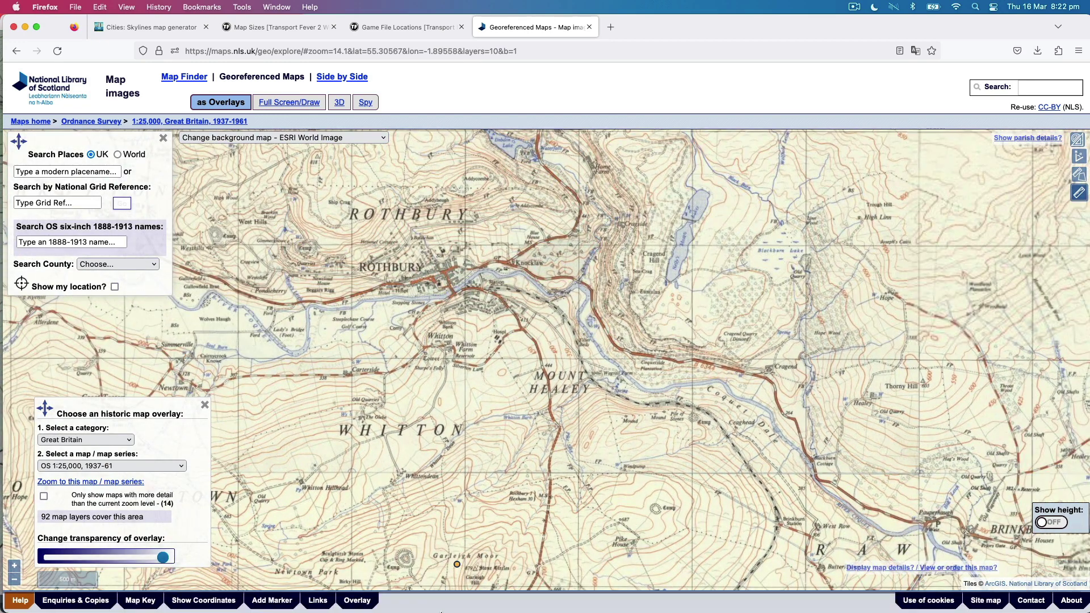
mouse_move(454, 610)
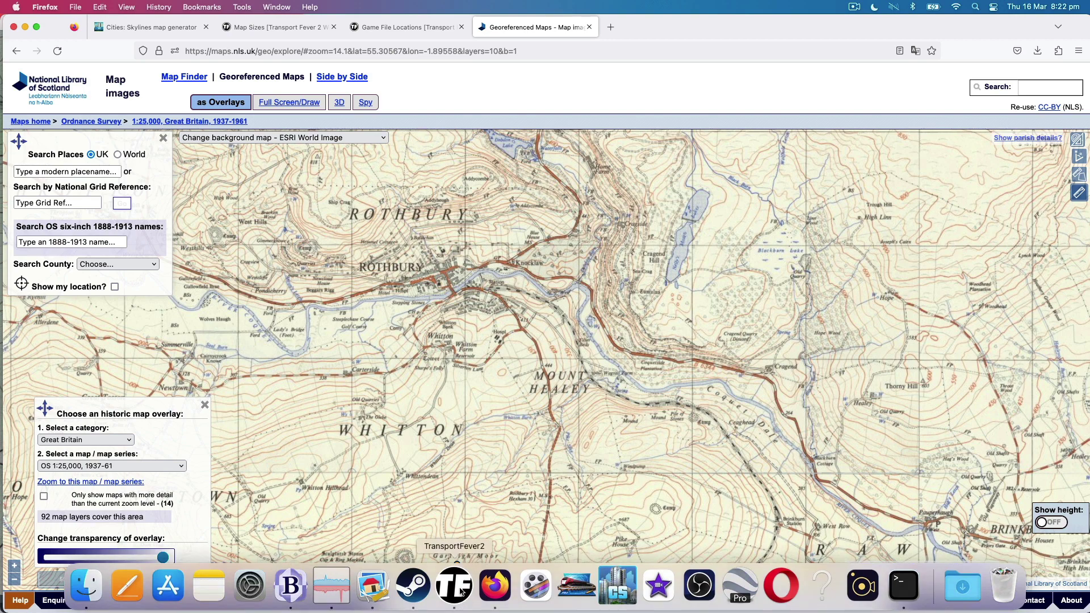
left_click(460, 592)
scroll(584, 408, "down", 5)
scroll(595, 398, "up", 5)
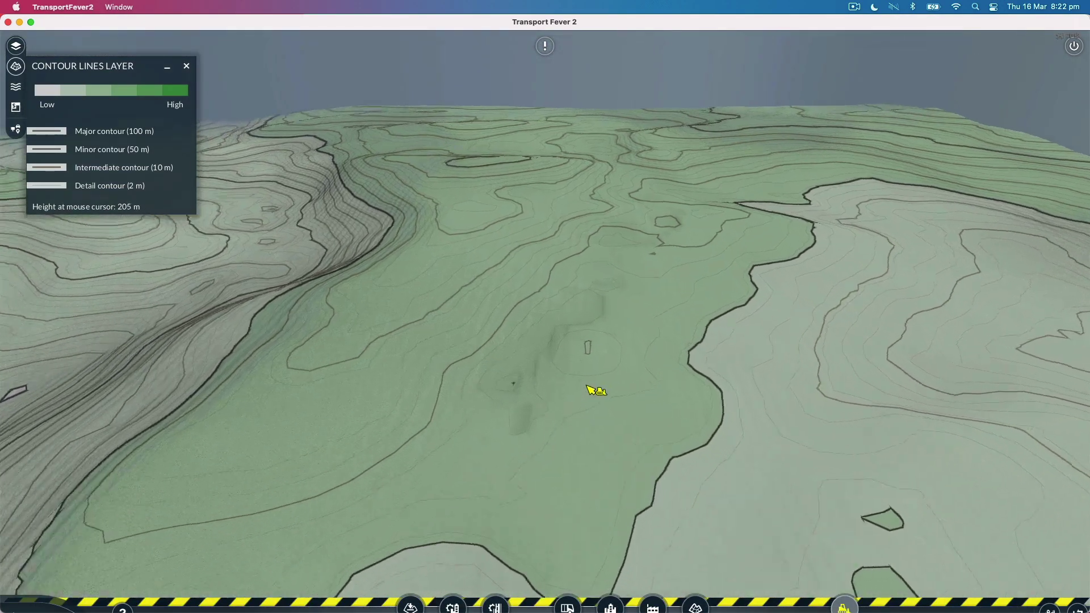
scroll(484, 348, "up", 3)
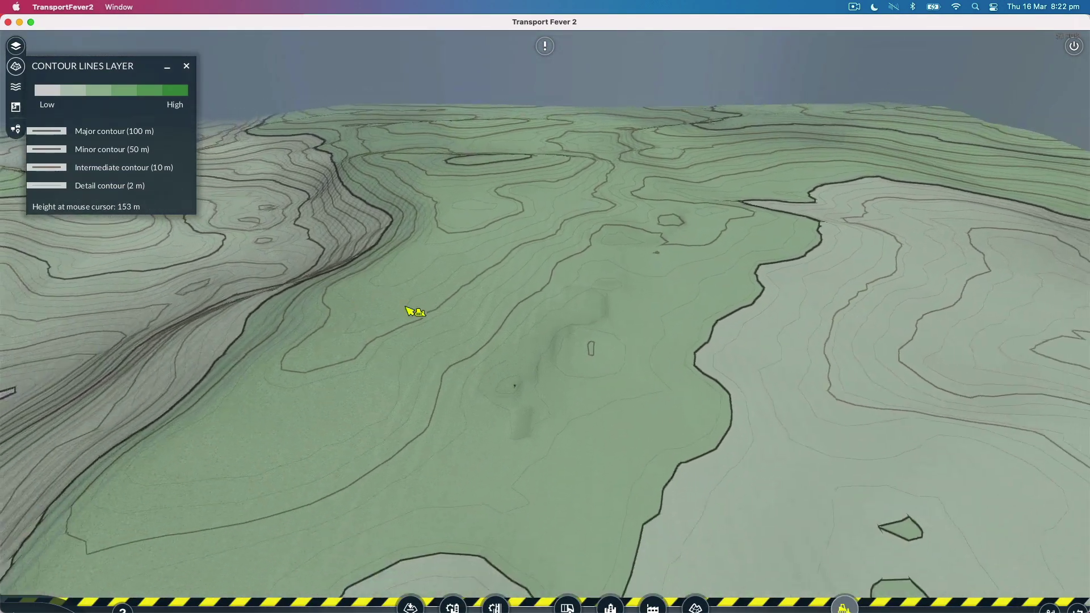
right_click_drag(349, 284, 769, 373)
scroll(877, 397, "down", 5)
right_click_drag(509, 348, 640, 446)
middle_click_drag(570, 402, 498, 353)
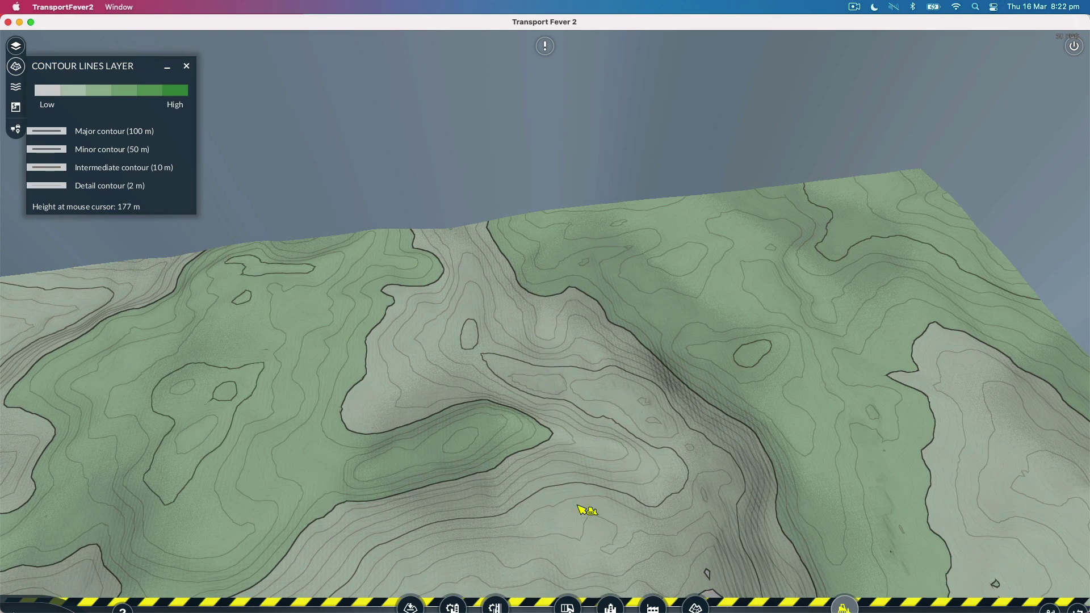
right_click_drag(533, 421, 615, 356)
middle_click_drag(523, 376, 560, 393)
scroll(502, 395, "down", 2)
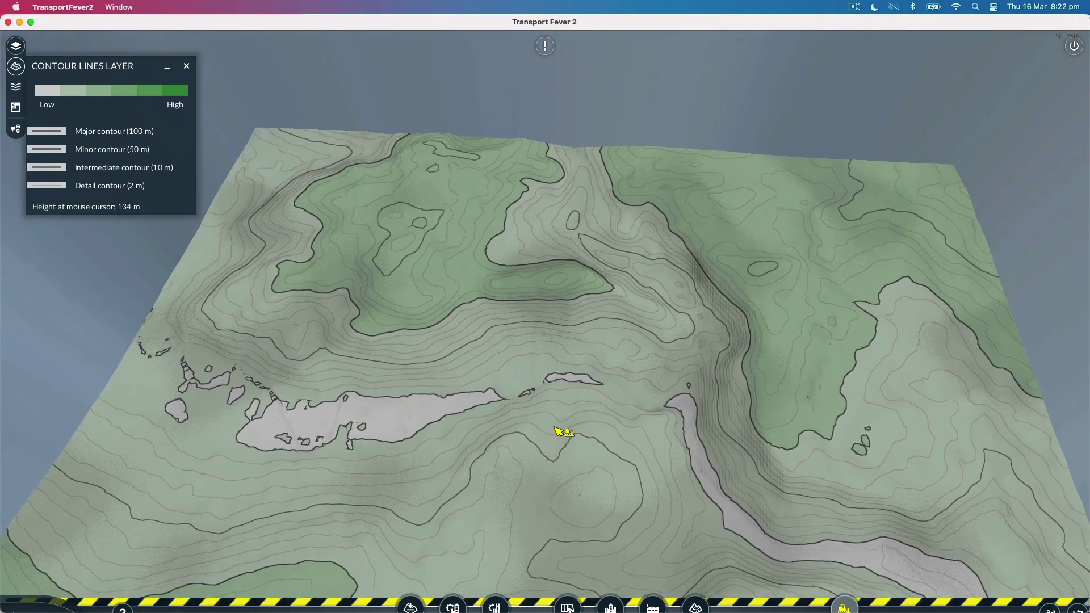
Examine the river bend, its low valley floor and the rippled steep slope below the plateau
right_click_drag(676, 403, 574, 322)
middle_click_drag(570, 329, 564, 366)
scroll(565, 390, "up", 3)
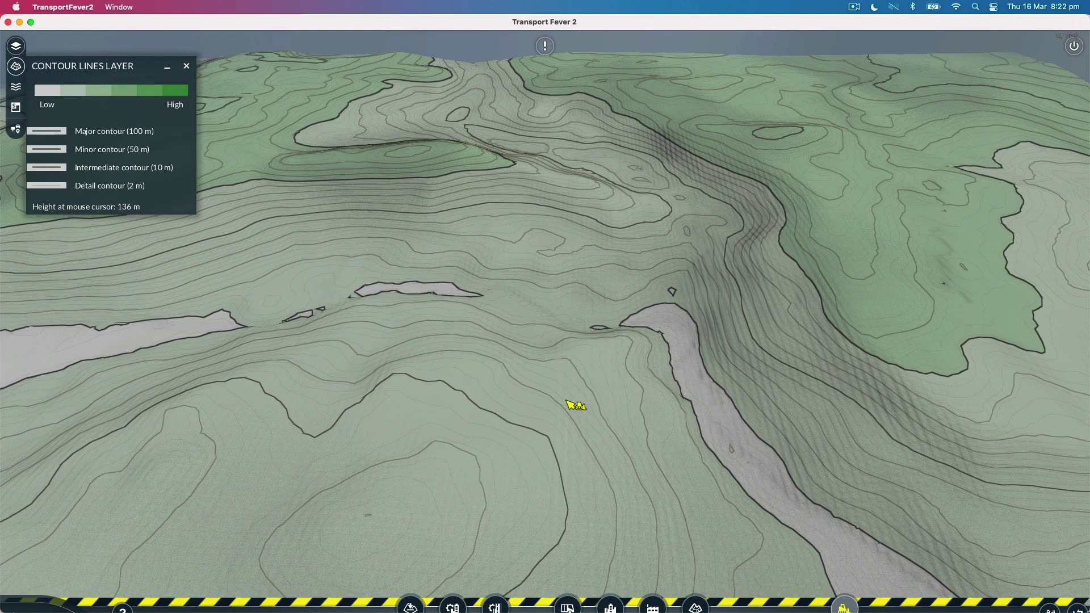
middle_click_drag(566, 407, 574, 427)
middle_click_drag(633, 328, 352, 217)
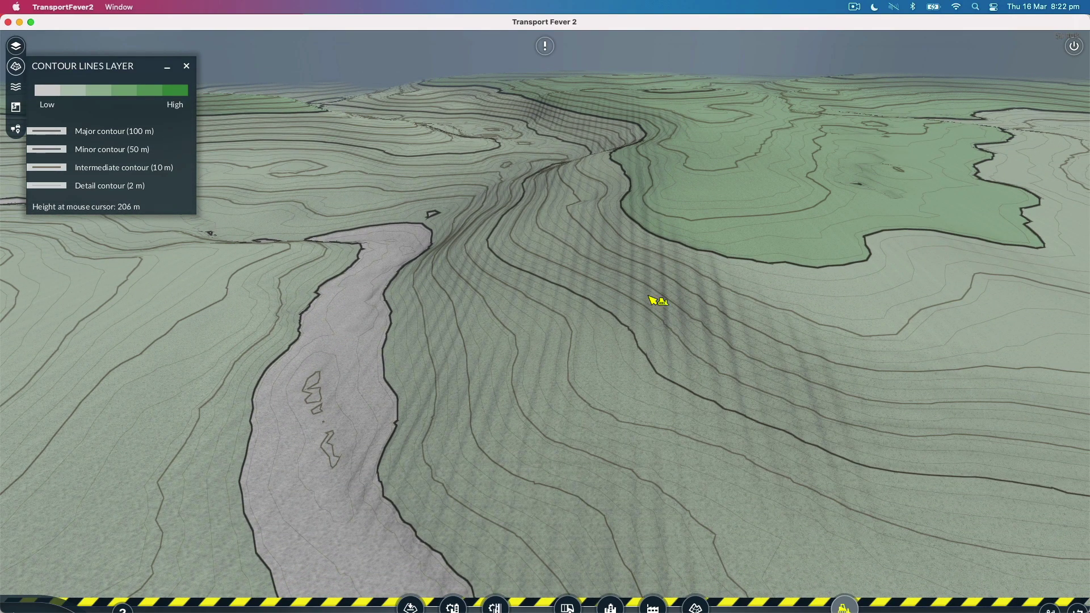
scroll(658, 261, "down", 6)
scroll(612, 336, "up", 3)
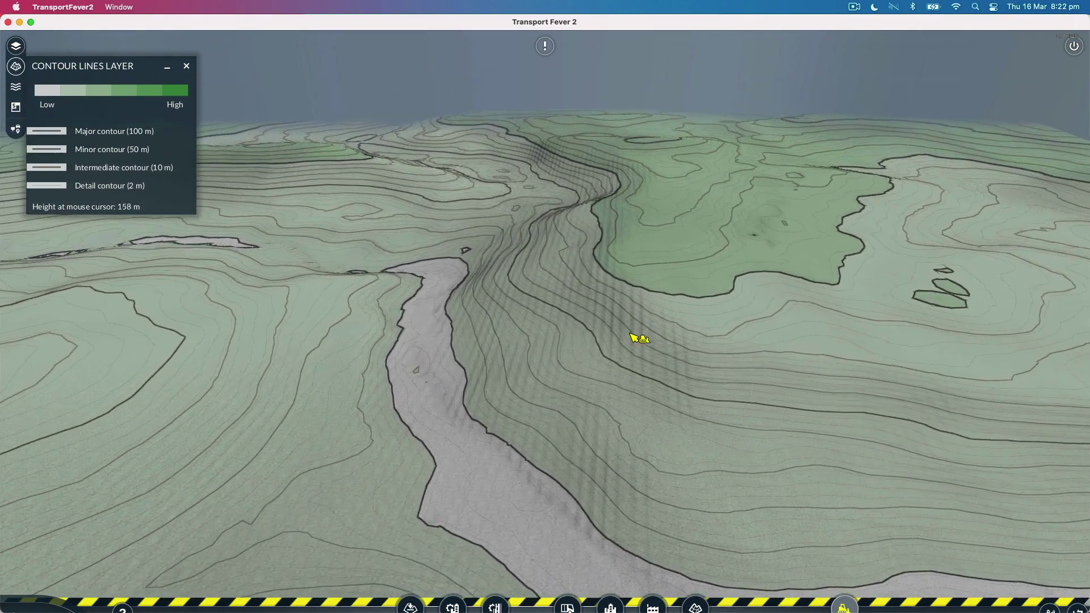
middle_click_drag(631, 334, 652, 291)
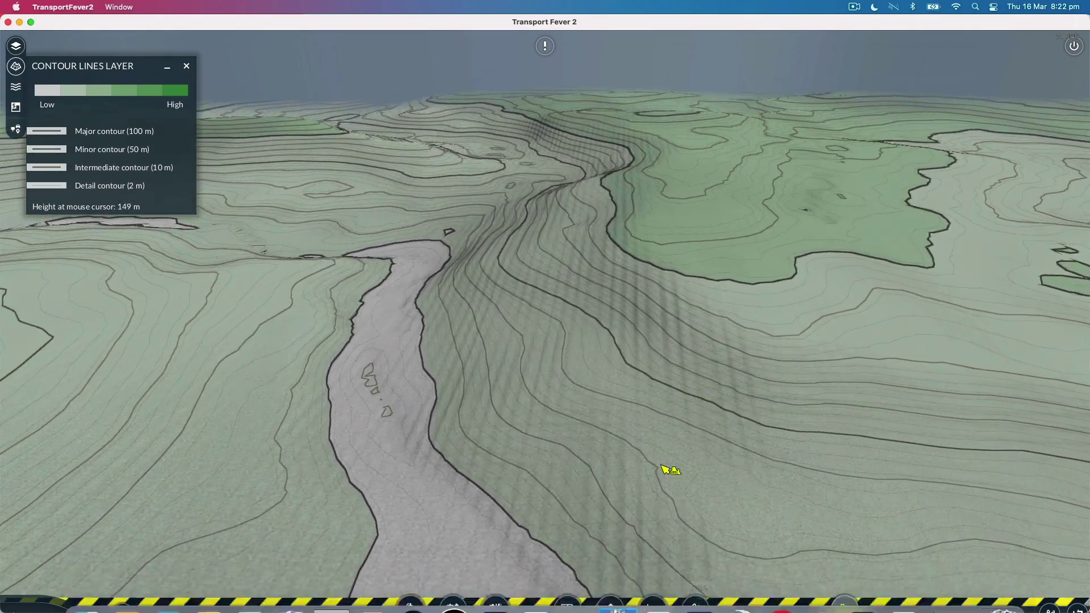
Smooth the rippled steep slope between the river and the plateau with terrain brush size 135.9 and strength 0.2
left_click(696, 606)
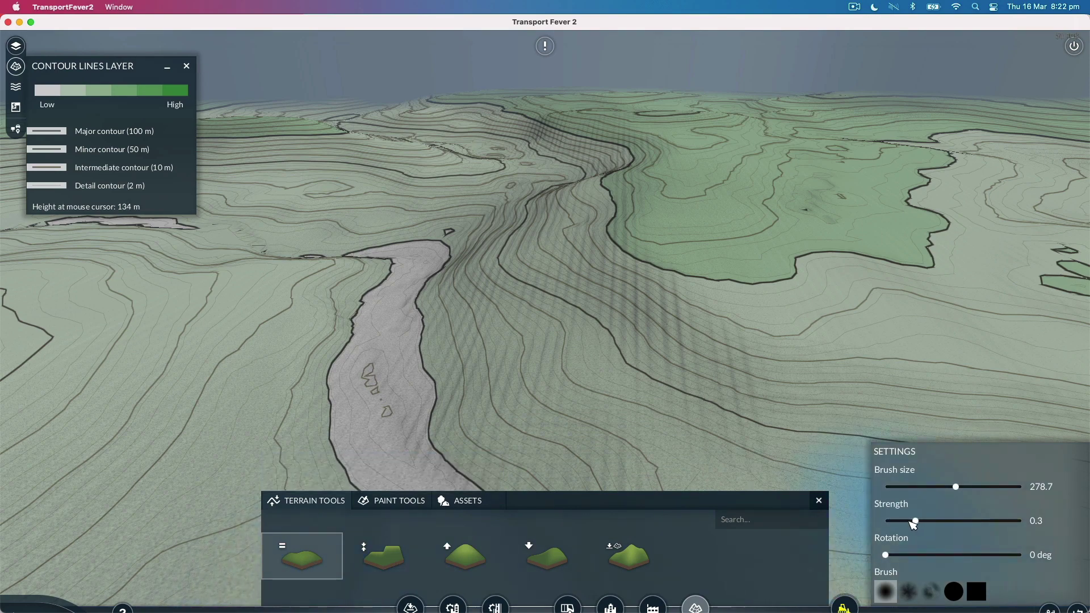
left_click(907, 486)
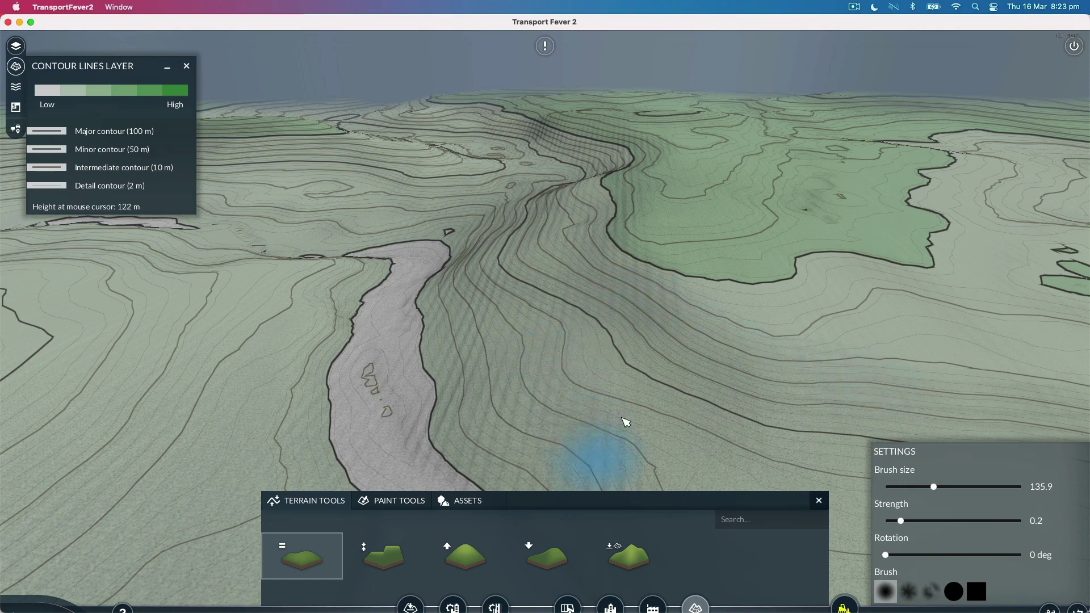
right_click_drag(627, 242, 675, 334)
left_click_drag(682, 284, 681, 285)
mouse_move(846, 288)
right_mouse_down()
mouse_move(652, 322)
mouse_move(726, 262)
right_mouse_up()
mouse_move(695, 311)
right_mouse_down()
mouse_move(379, 422)
mouse_move(653, 333)
right_mouse_up()
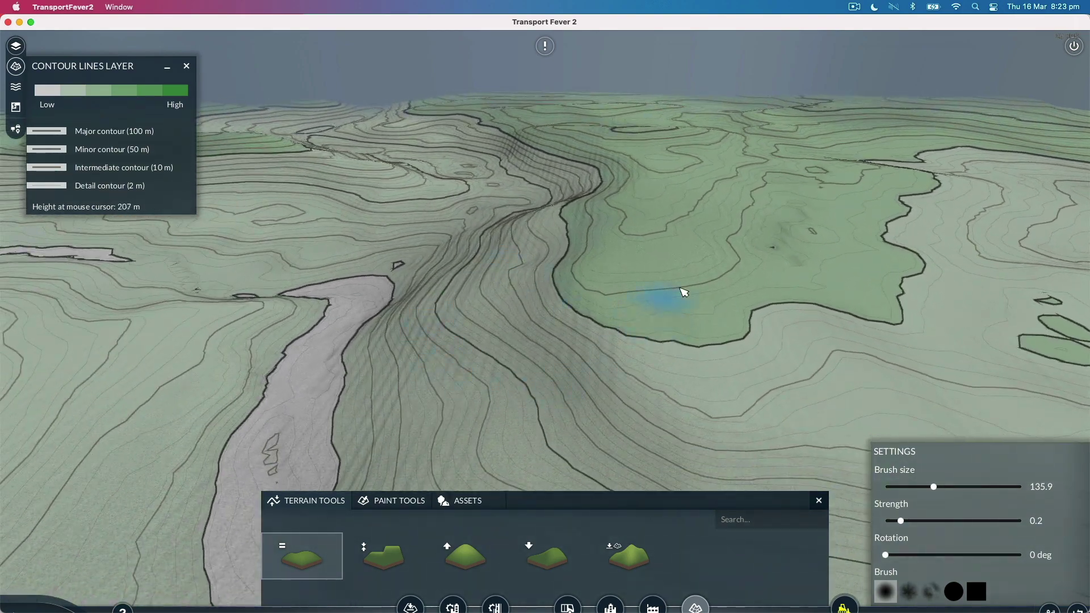
right_click_drag(683, 292, 366, 397)
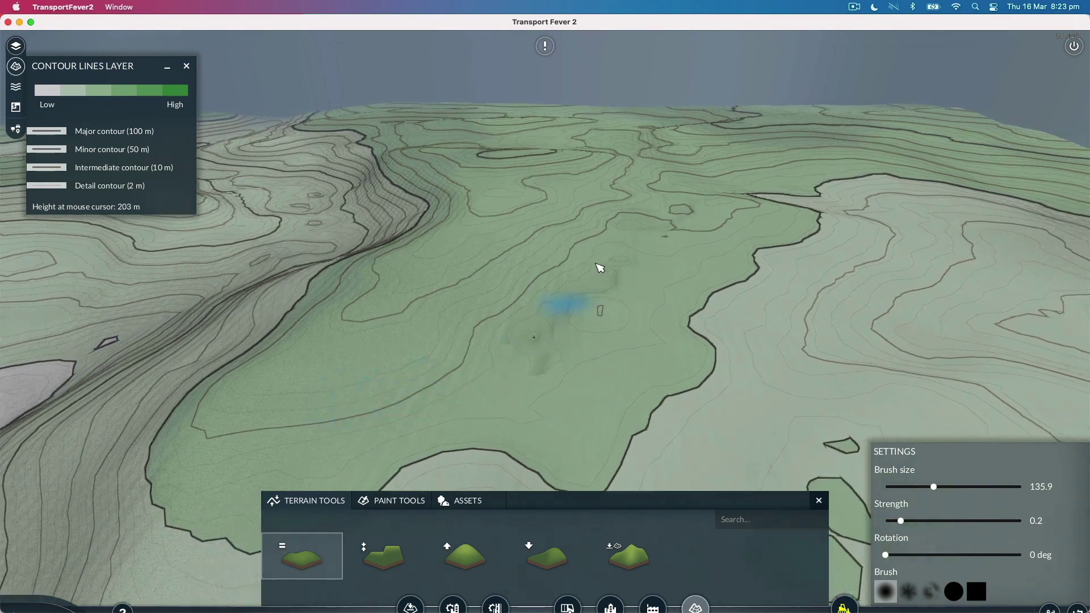
scroll(564, 319, "up", 8)
scroll(565, 321, "down", 5)
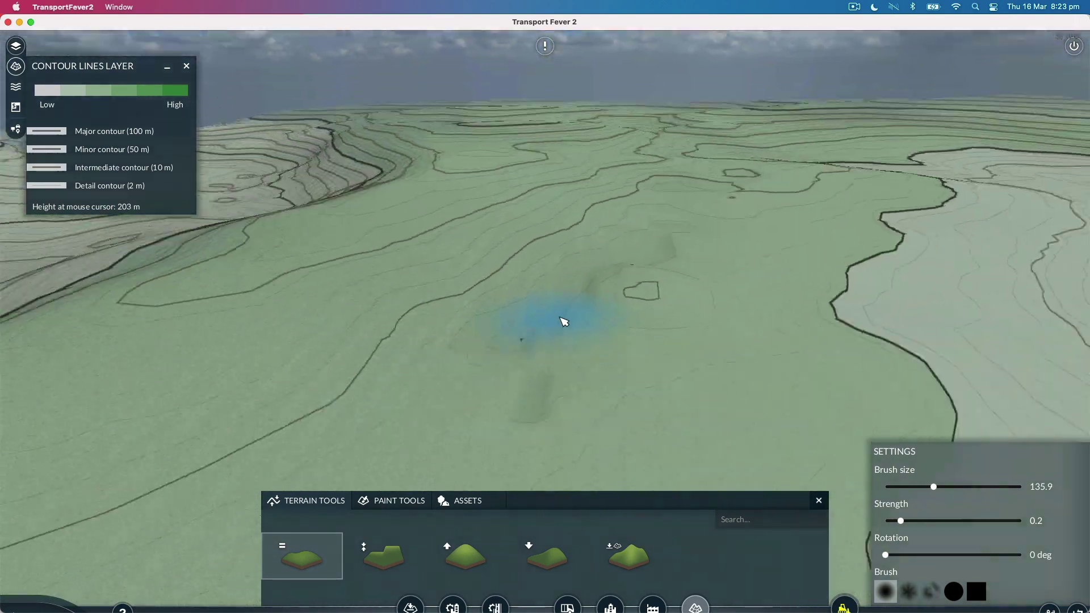
left_click(819, 501)
Survey the whole river valley and the hills on both sides of it from several directions
scroll(604, 278, "down", 8)
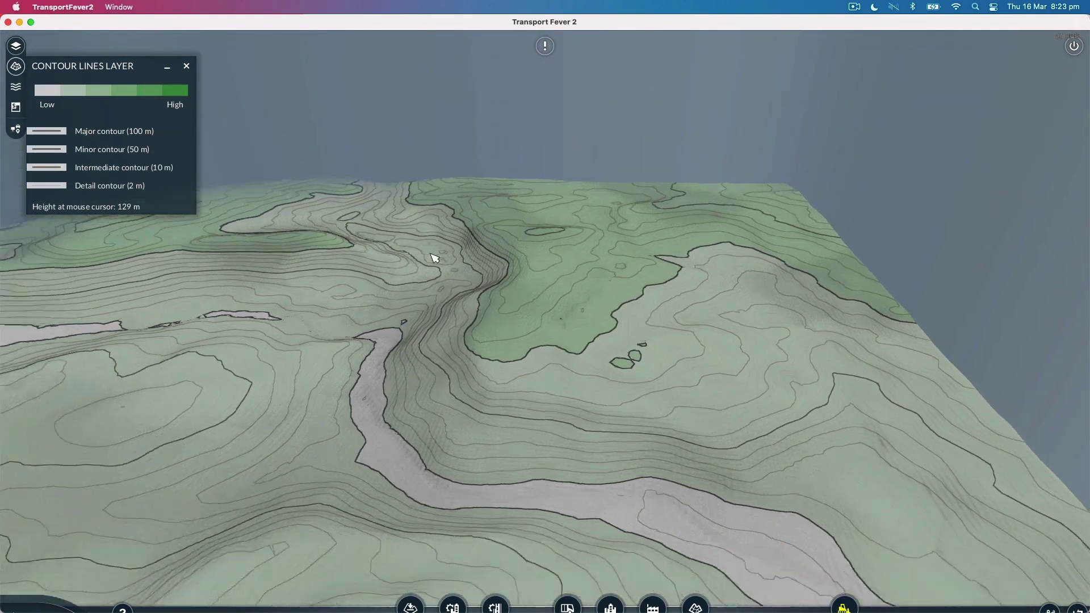
scroll(449, 254, "down", 4)
left_click_drag(477, 250, 560, 283)
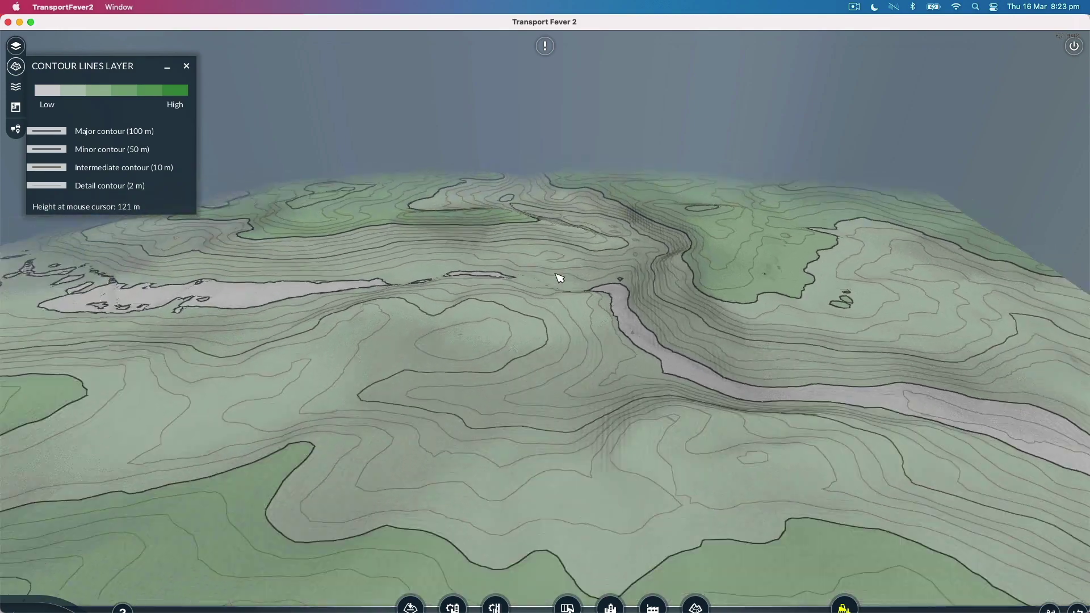
scroll(565, 295, "down", 2)
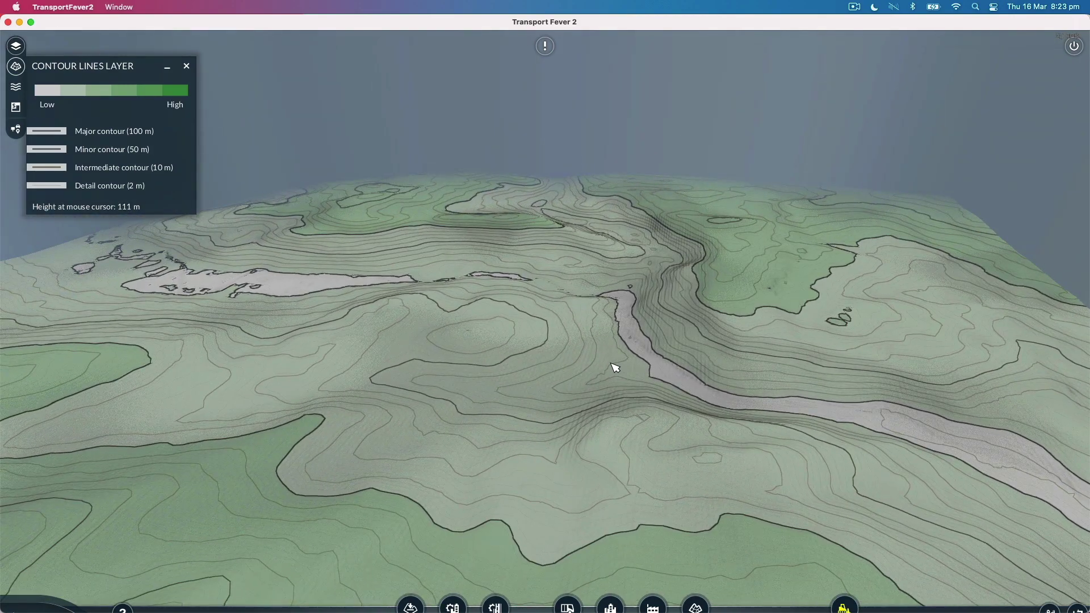
scroll(614, 366, "up", 4)
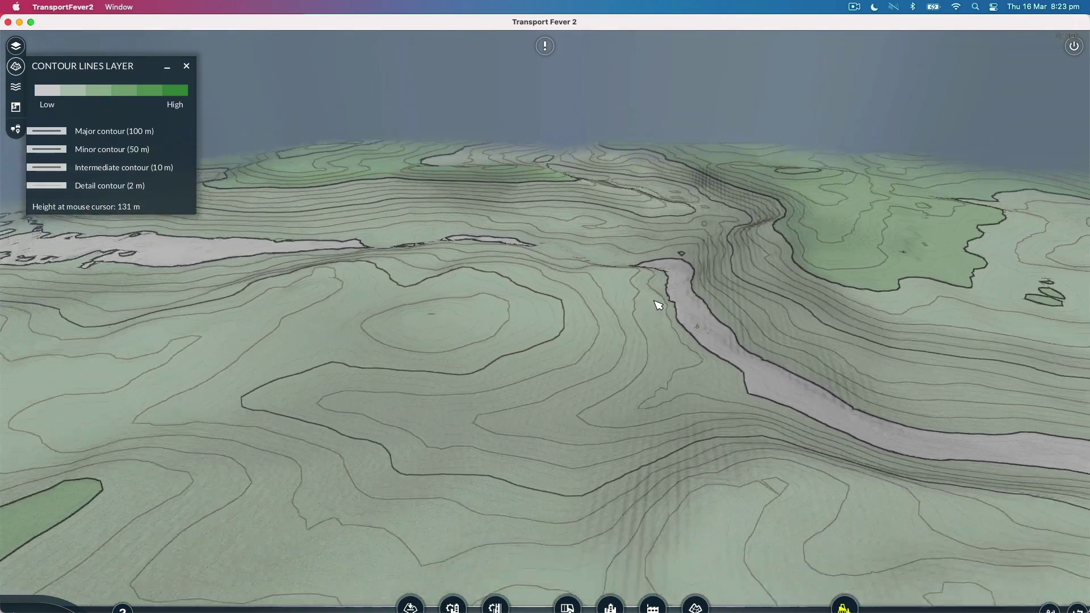
scroll(659, 305, "down", 5)
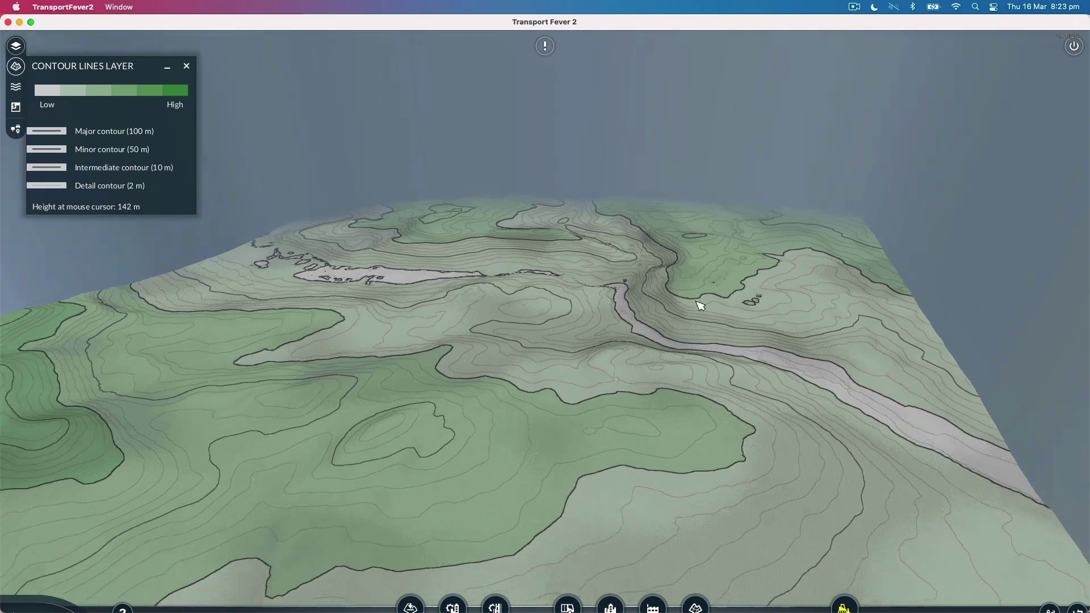
middle_click_drag(700, 306, 768, 316)
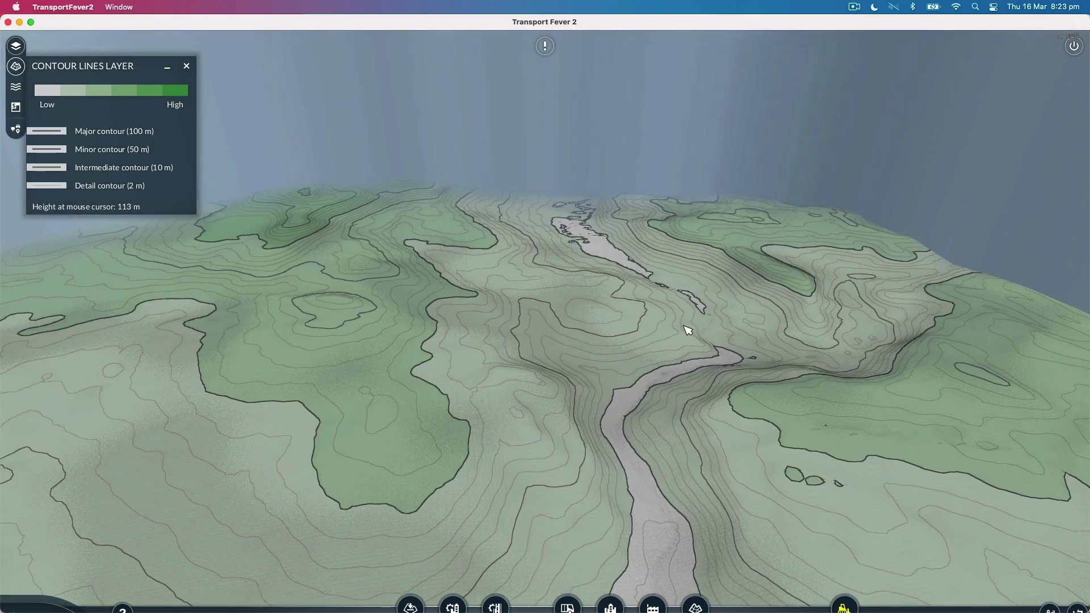
scroll(670, 329, "down", 2)
middle_click_drag(656, 332, 606, 297)
scroll(539, 350, "down", 3)
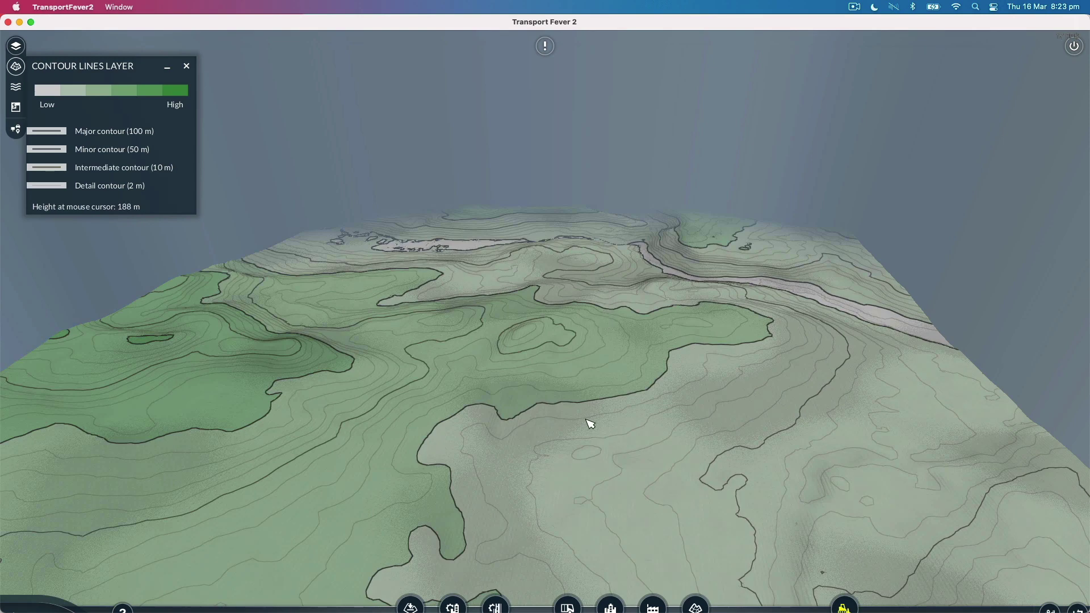
Inspect the high ground and side valleys on the far side of the hills, away from the main river
middle_click_drag(583, 440, 566, 472)
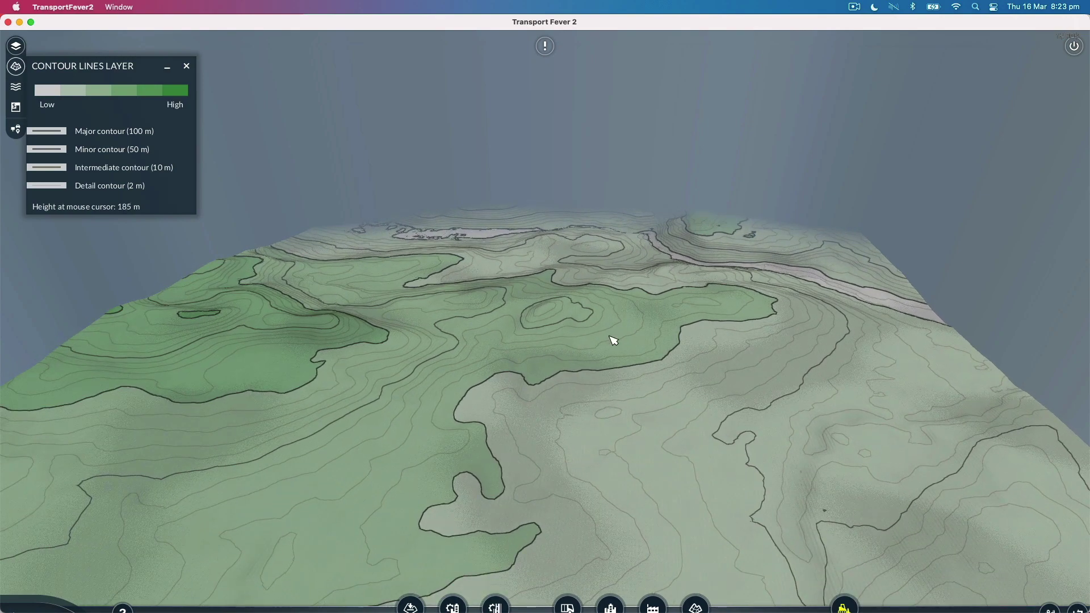
left_click_drag(615, 333, 672, 216)
left_click_drag(625, 333, 649, 226)
middle_click_drag(648, 226, 700, 435)
middle_click_drag(807, 427, 761, 265)
middle_click_drag(606, 370, 653, 335)
scroll(652, 336, "up", 4)
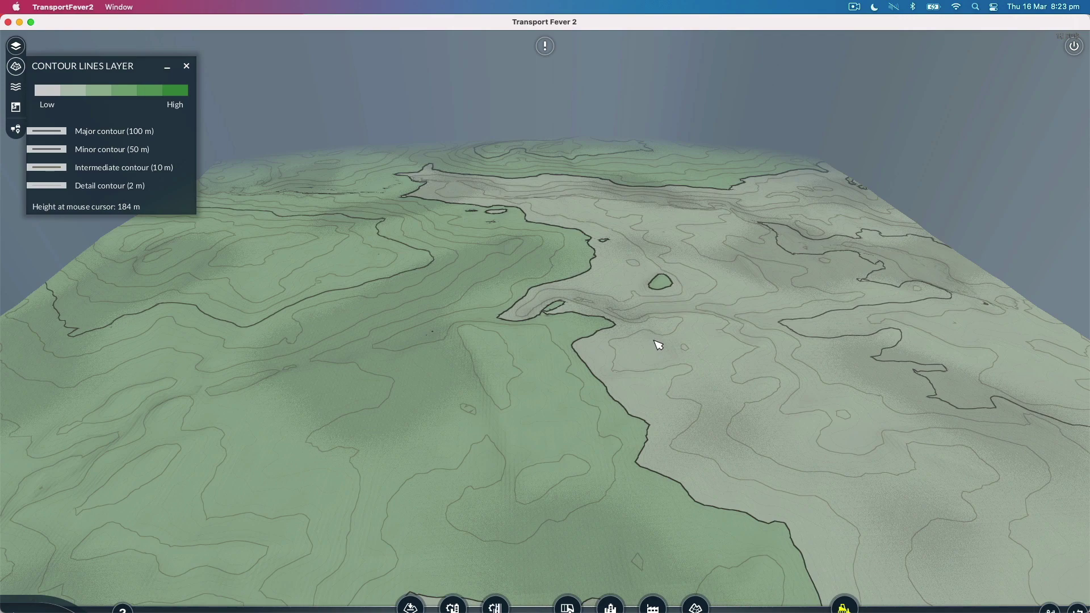
scroll(658, 345, "down", 2)
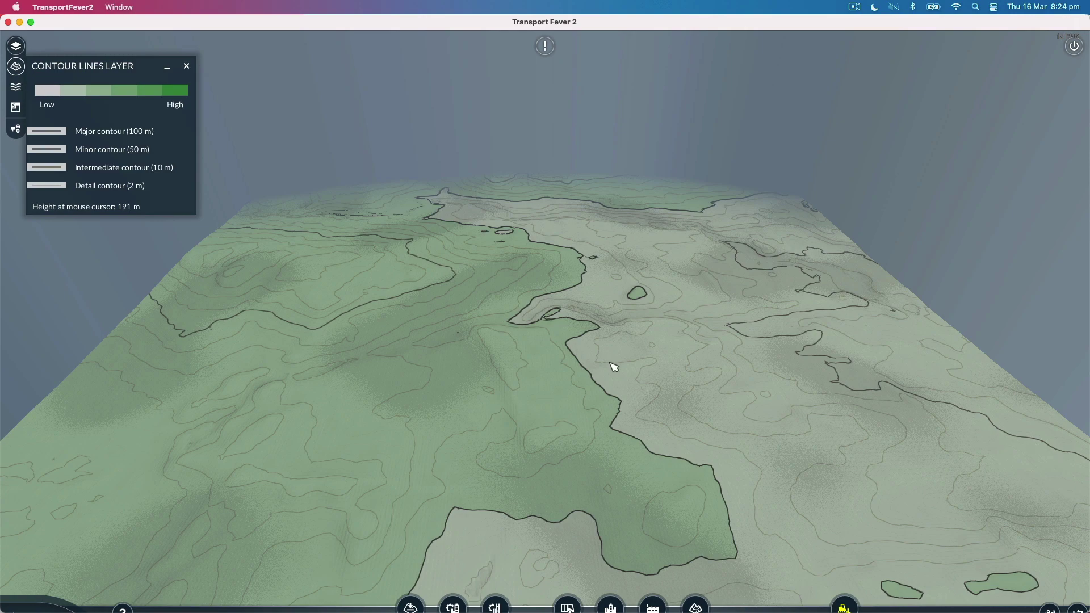
scroll(614, 367, "down", 5)
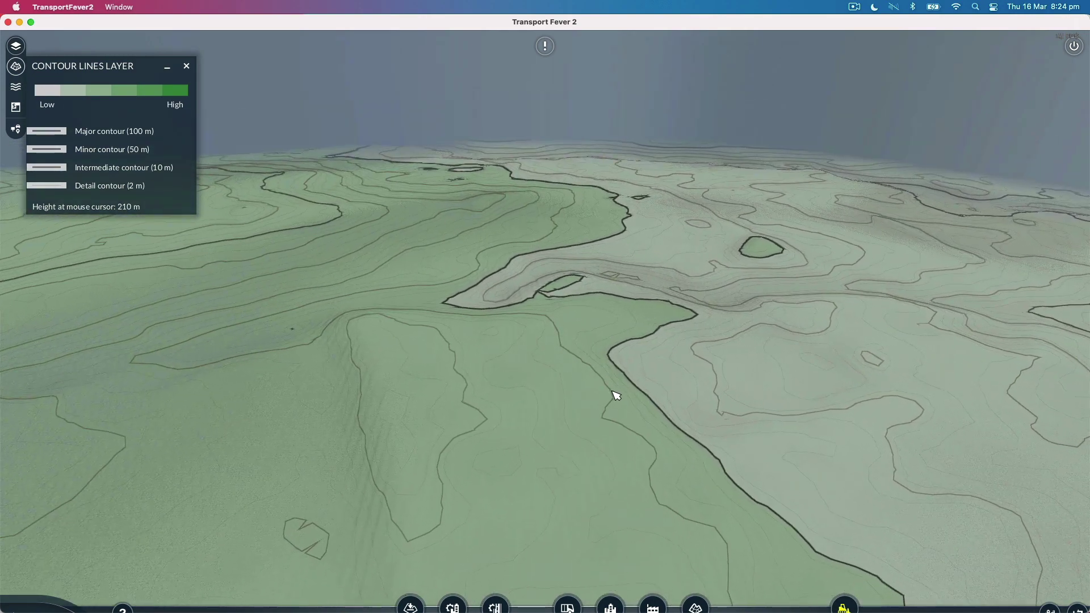
Examine the lower ground and ridges towards the map edge, and return to the overview of the river valley
left_click_drag(903, 349, 388, 464)
left_click_drag(722, 321, 396, 495)
middle_click_drag(395, 495, 567, 487)
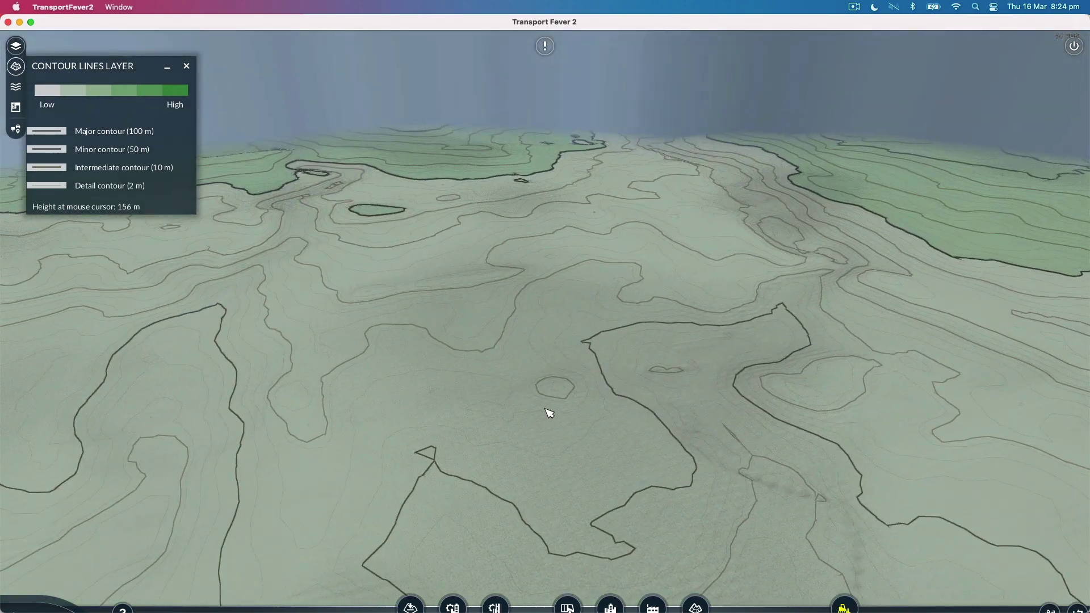
middle_click_drag(556, 441, 397, 448)
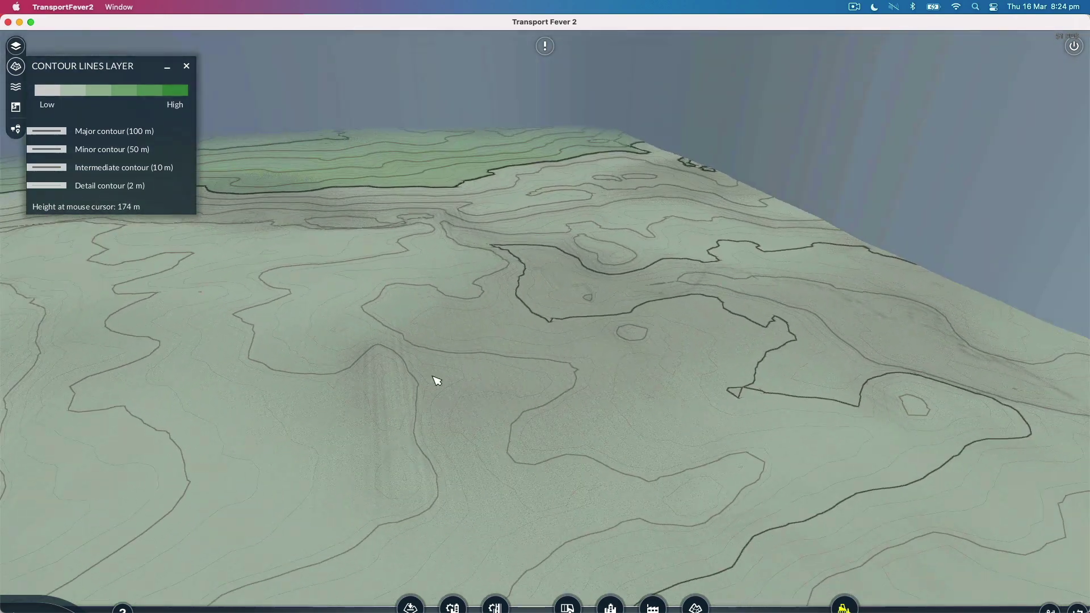
middle_click_drag(463, 312, 504, 238)
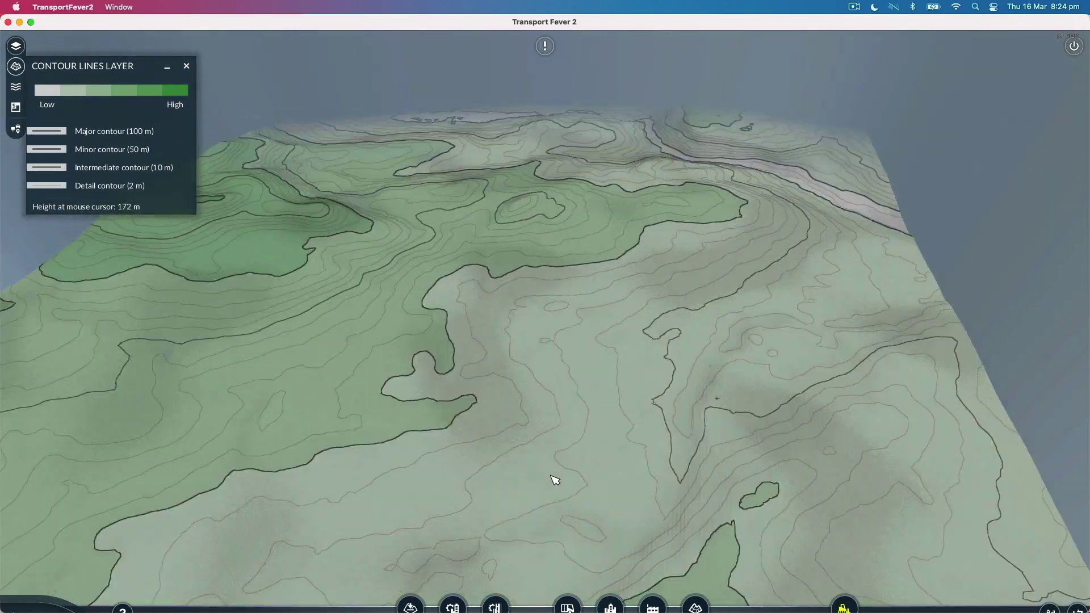
left_click_drag(507, 234, 548, 473)
scroll(608, 318, "up", 3)
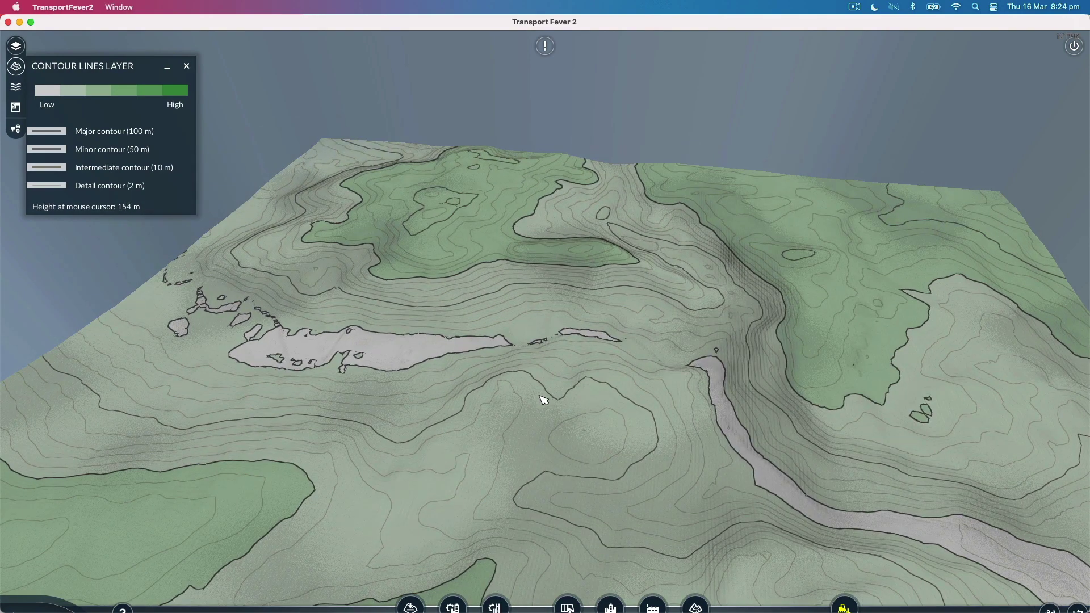